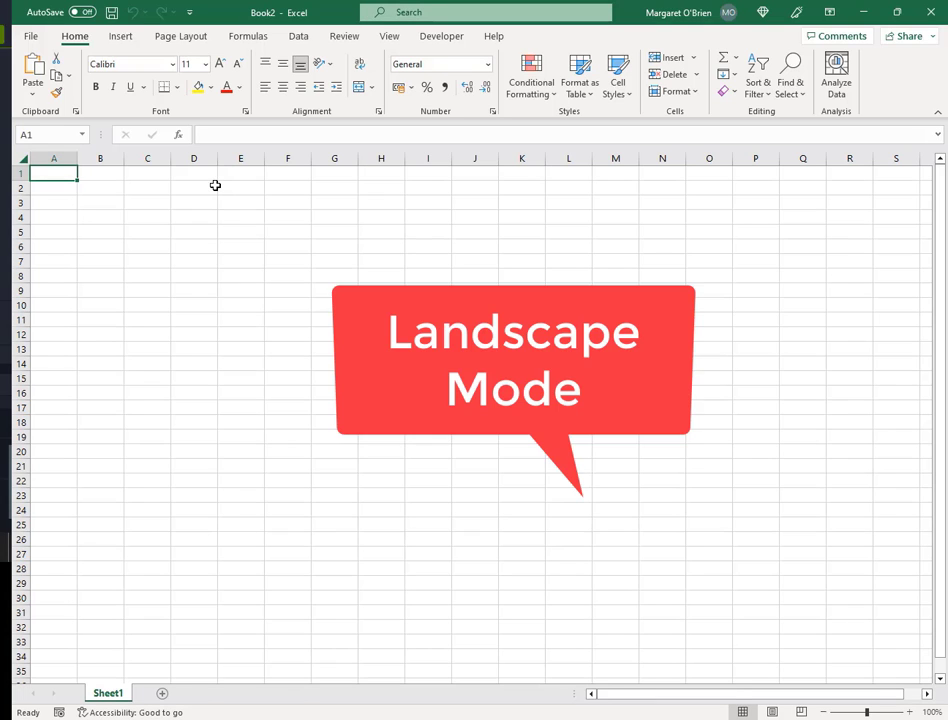
- Switch the blank workbook's print orientation from Portrait to Landscape and return to the sheet
{"action": "left_click", "coordinate": [31, 36]}
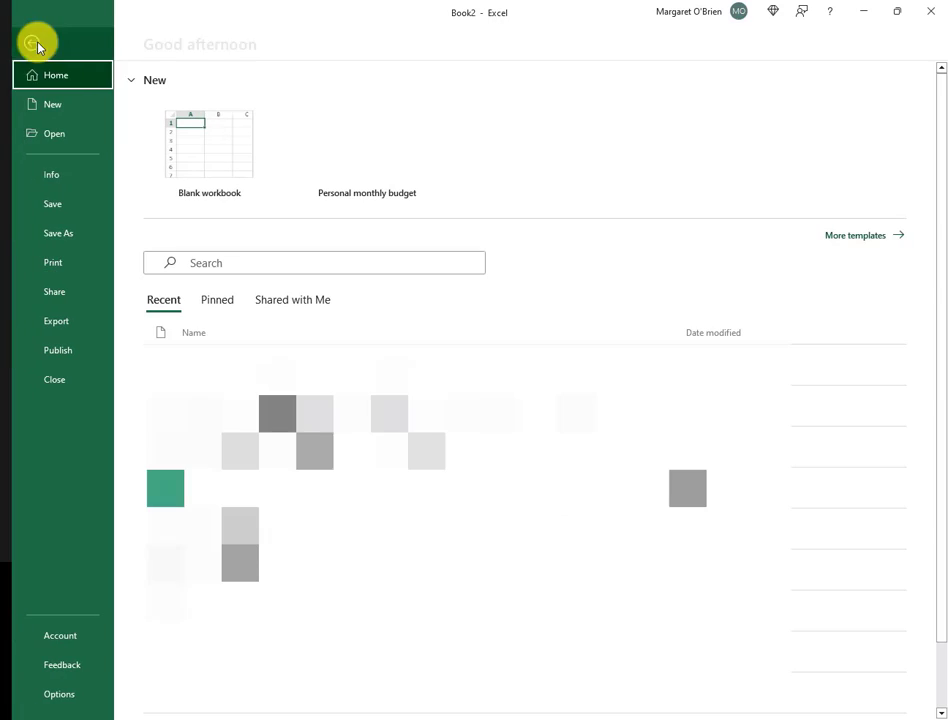
{"action": "left_click", "coordinate": [64, 266]}
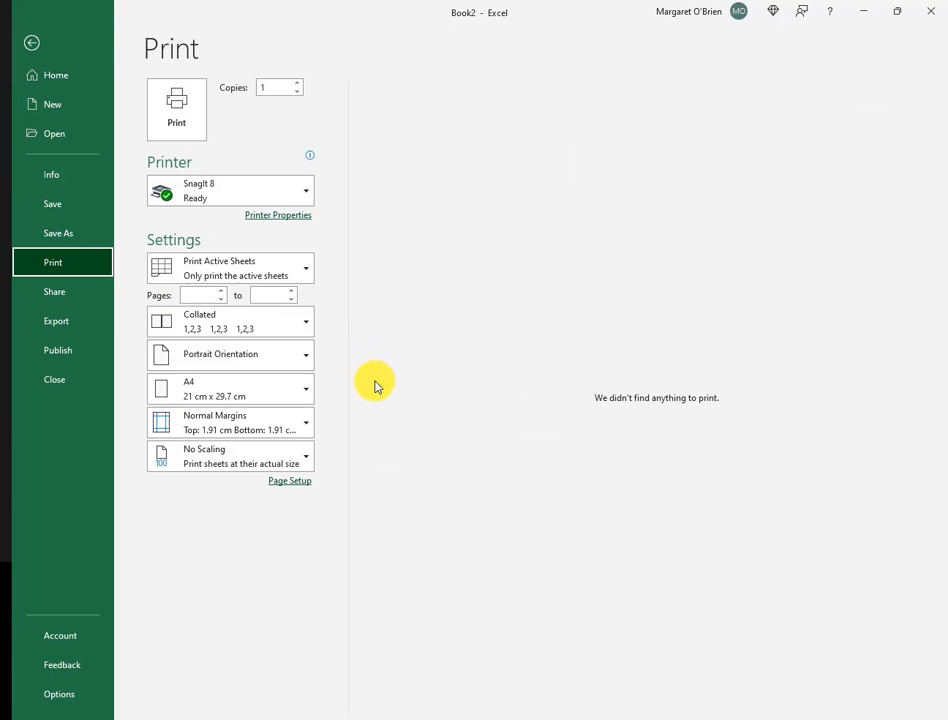
{"action": "left_click", "coordinate": [292, 364]}
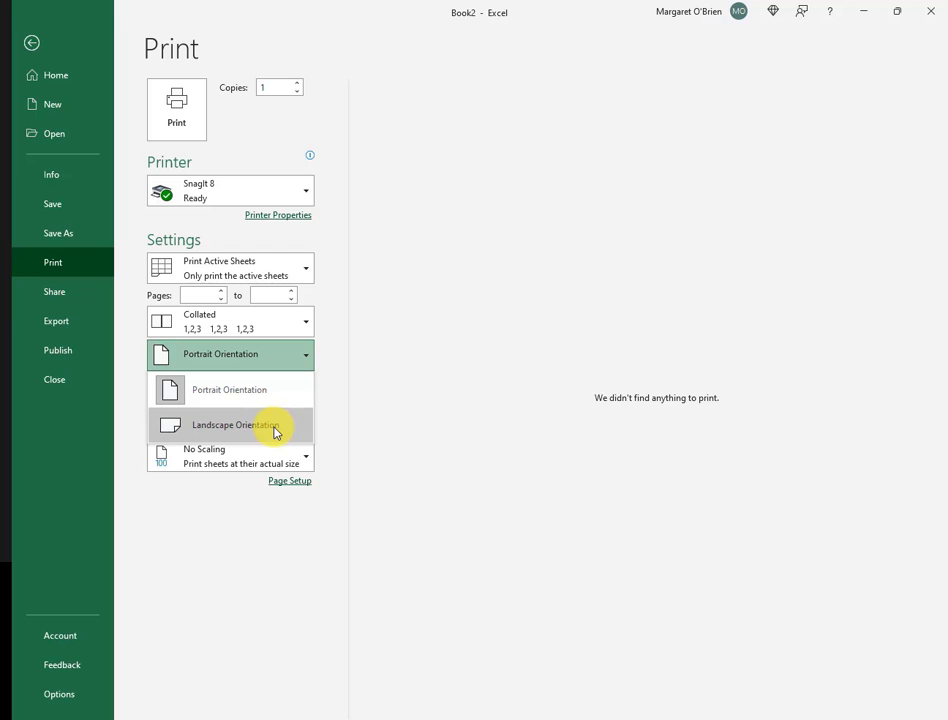
{"action": "left_click", "coordinate": [276, 428]}
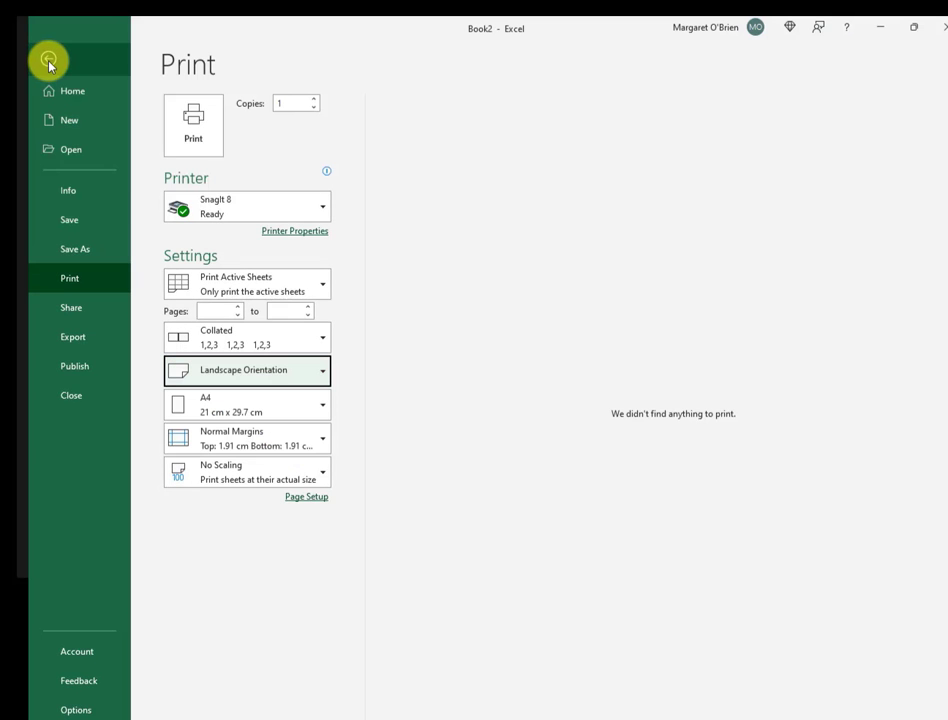
{"action": "left_click", "coordinate": [48, 63]}
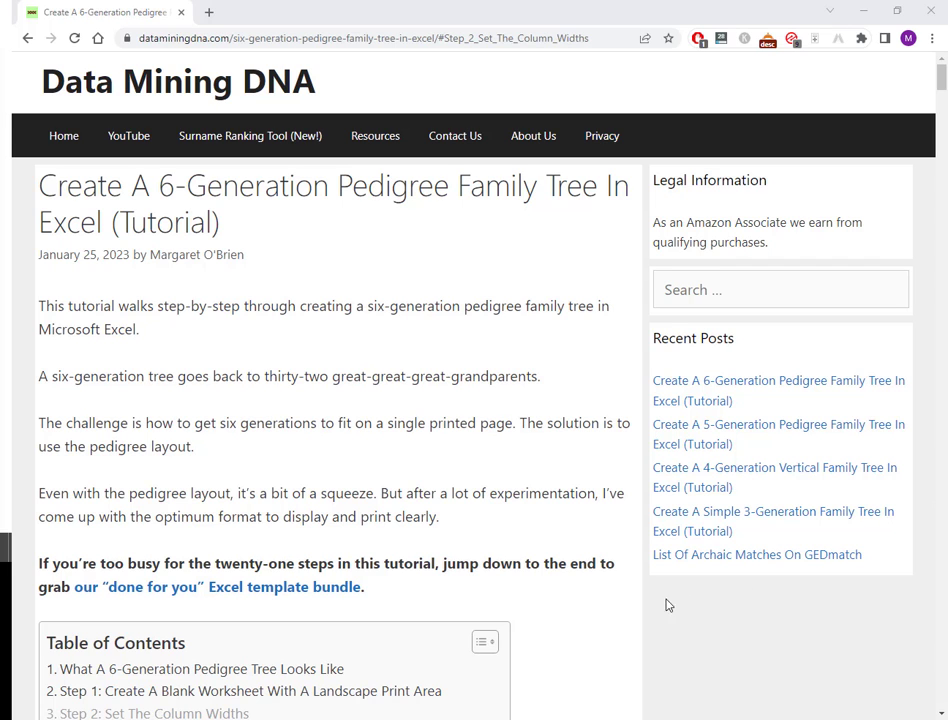
- Scroll the tutorial to its Table of Contents and jump to the column-width step
{"action": "scroll", "coordinate": [564, 626], "scroll_direction": "down", "scroll_amount": 1}
{"action": "scroll", "coordinate": [564, 626], "scroll_direction": "down", "scroll_amount": 2}
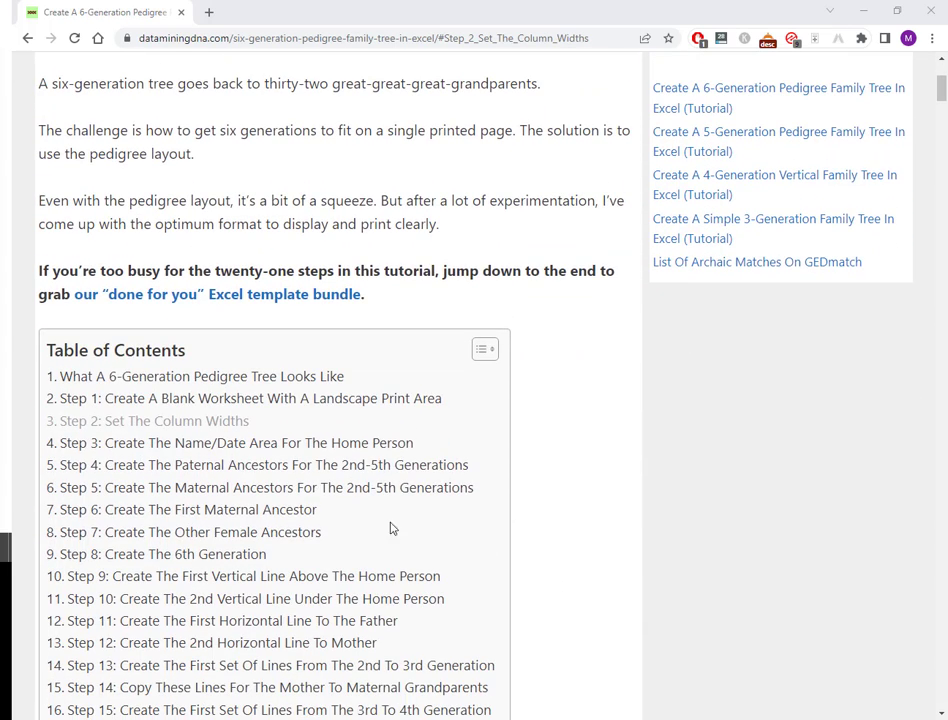
{"action": "left_click", "coordinate": [237, 440]}
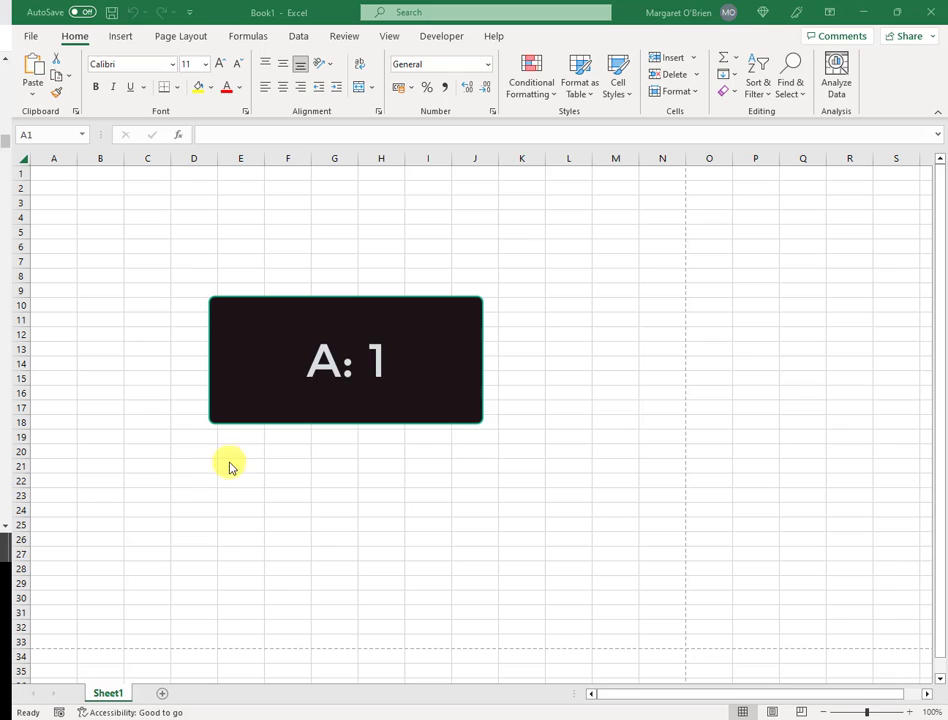
- Set the width of column A to 1 through Column Width
{"action": "left_click", "coordinate": [54, 163]}
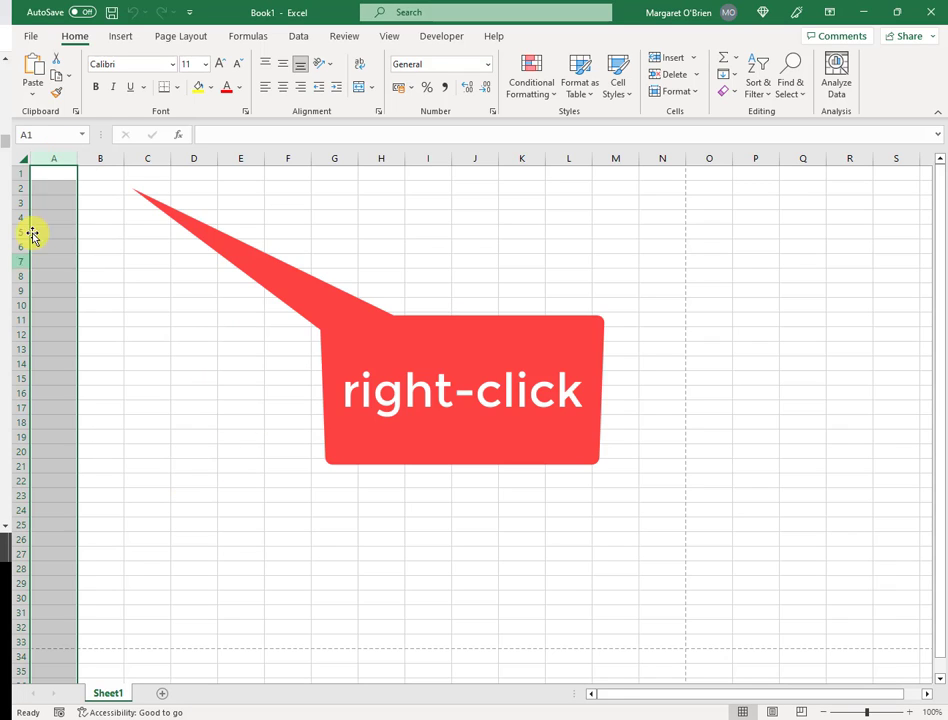
{"action": "right_click", "coordinate": [53, 156]}
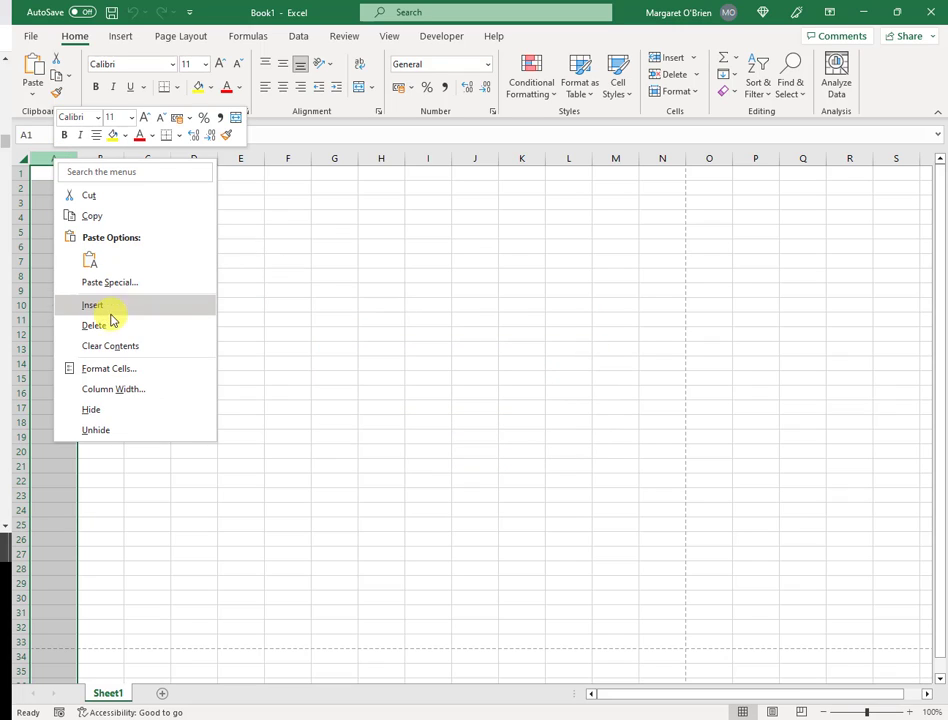
{"action": "left_click", "coordinate": [139, 391]}
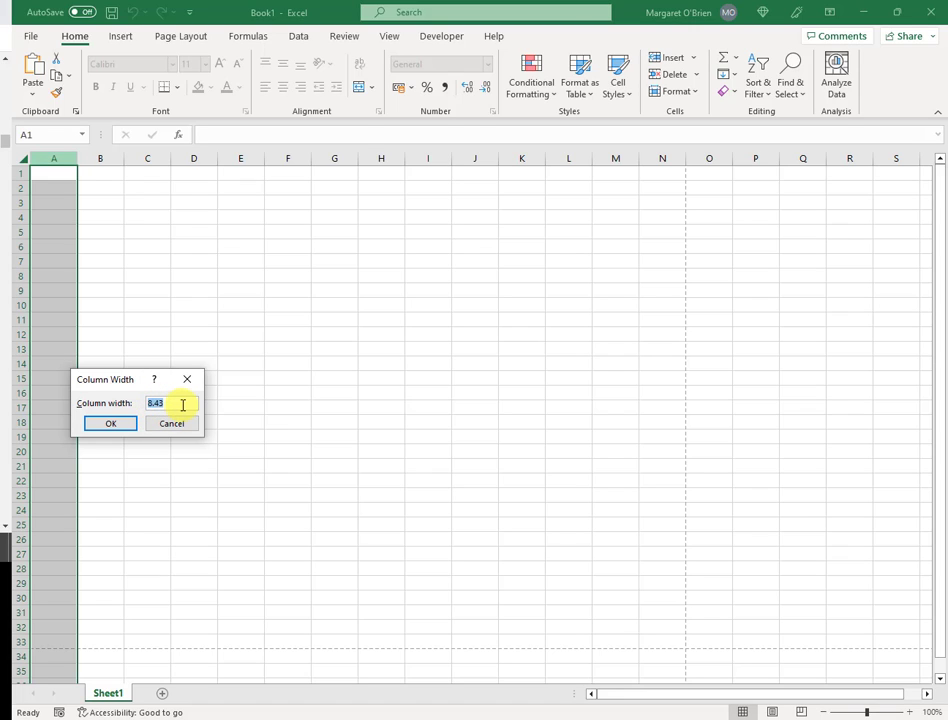
{"action": "type", "text": "1"}
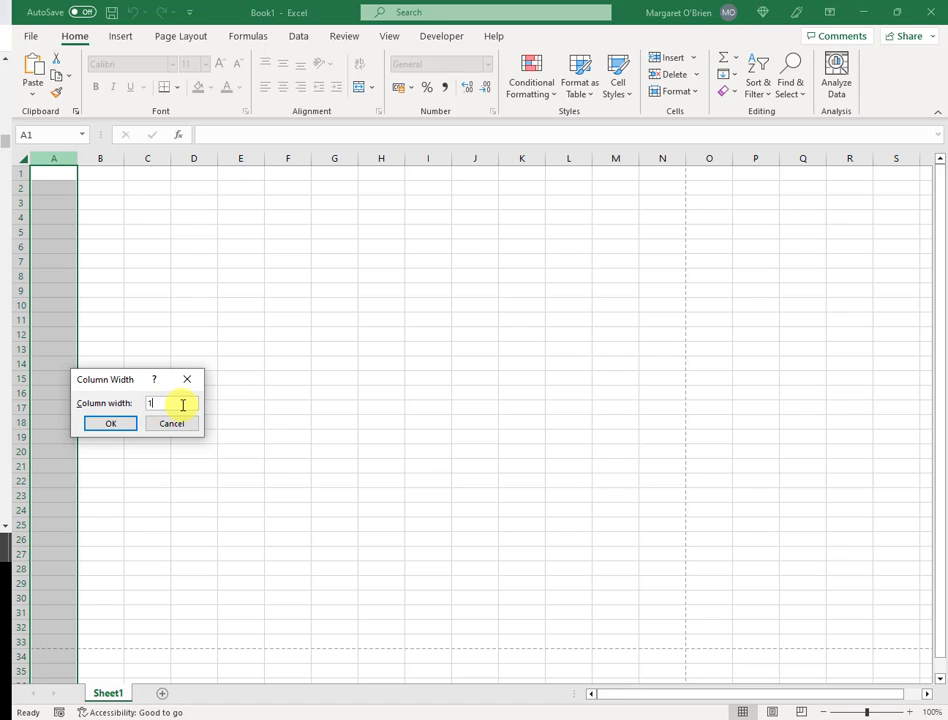
{"action": "left_click", "coordinate": [127, 427]}
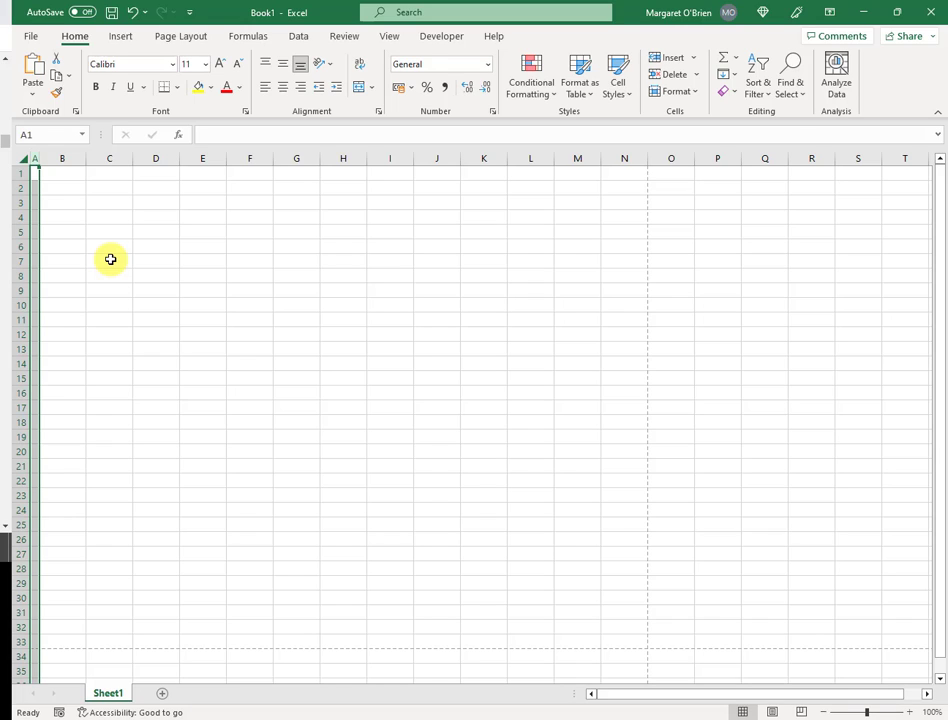
- Select columns B, C, D, F, H and J together and set their width to 17
{"action": "left_click", "coordinate": [68, 157]}
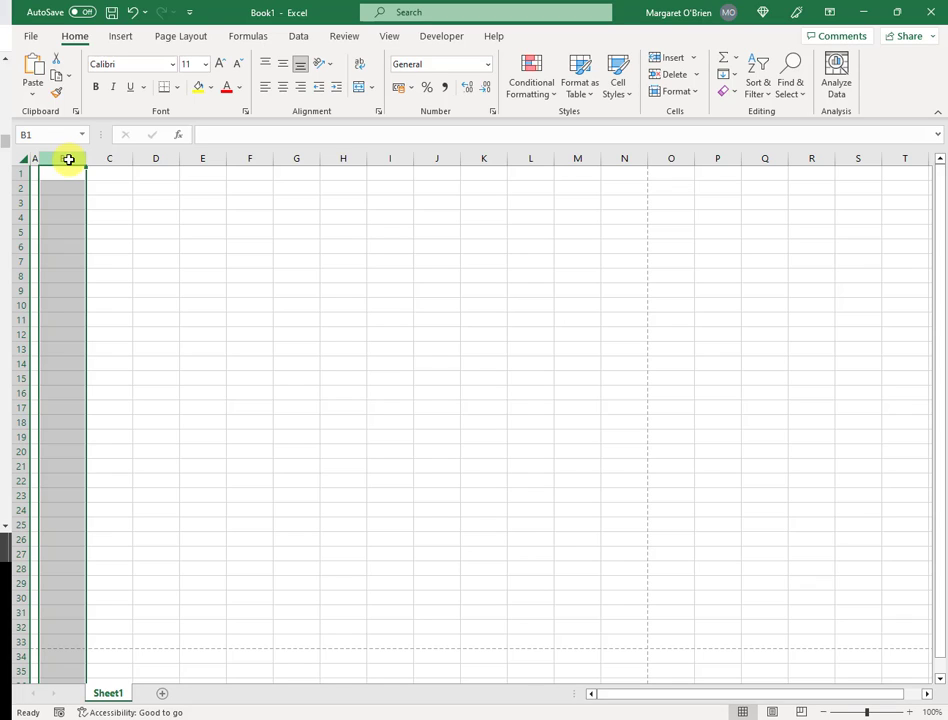
{"action": "left_click", "coordinate": [121, 160], "text": "ctrl"}
{"action": "left_click", "coordinate": [150, 158], "text": "ctrl"}
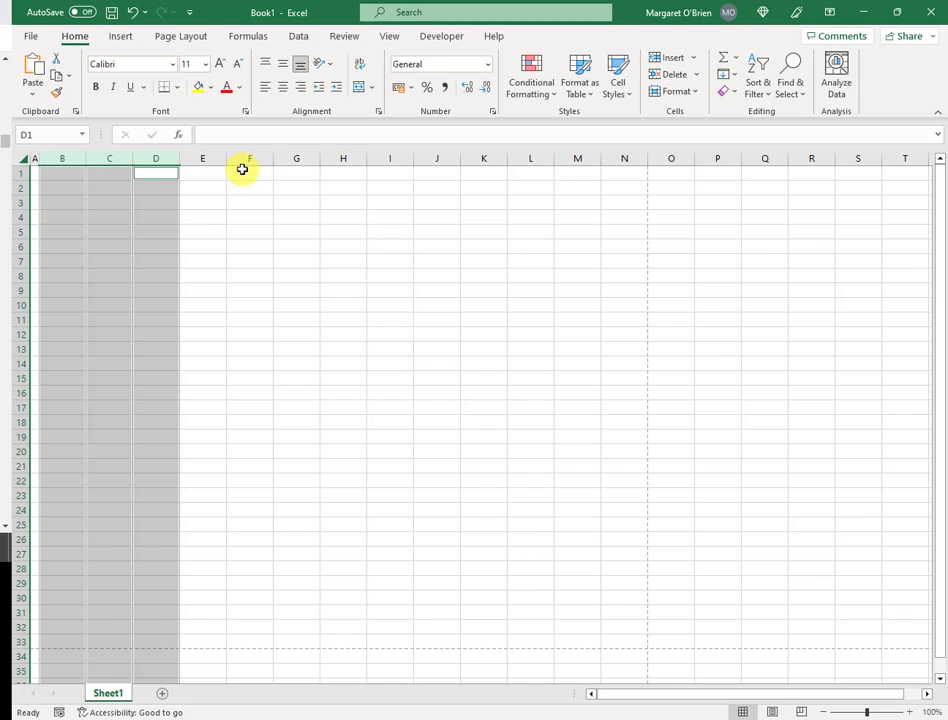
{"action": "left_click", "coordinate": [255, 158], "text": "ctrl"}
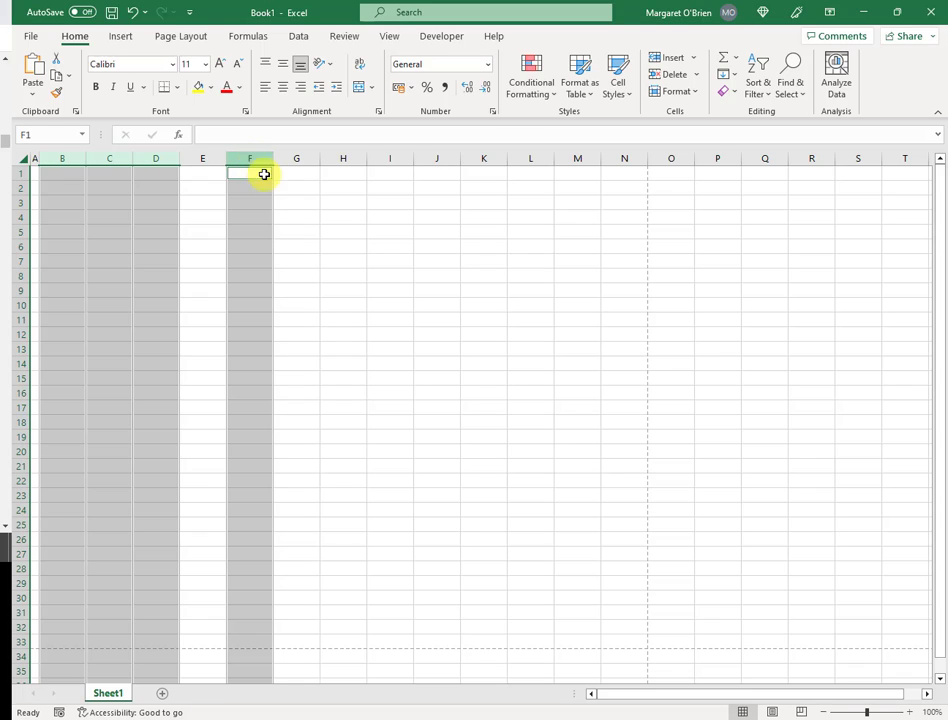
{"action": "left_click", "coordinate": [340, 159], "text": "ctrl"}
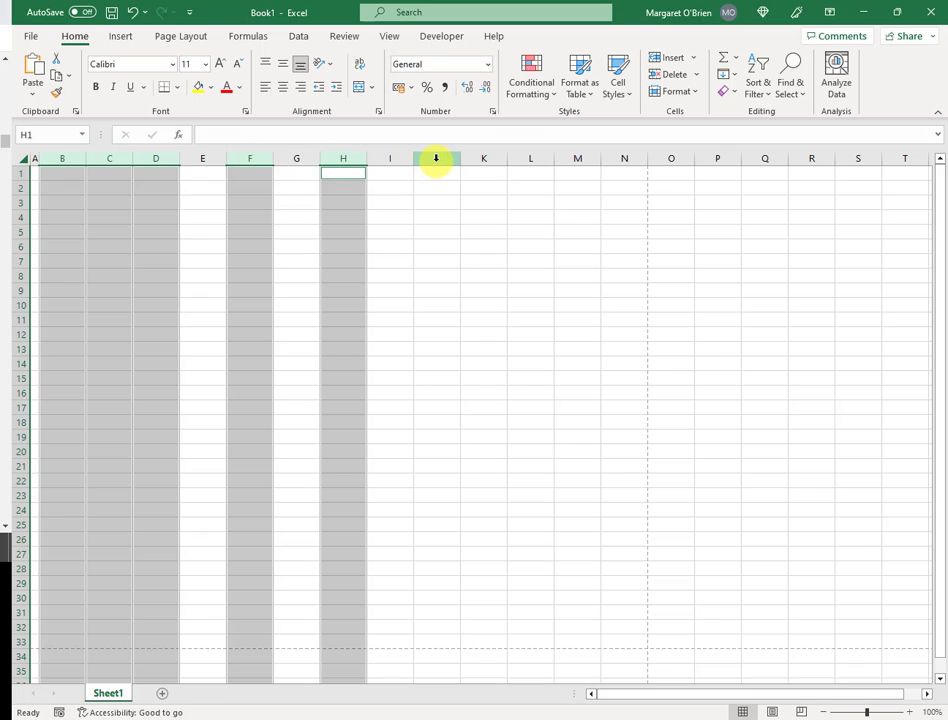
{"action": "left_click", "coordinate": [437, 160], "text": "ctrl"}
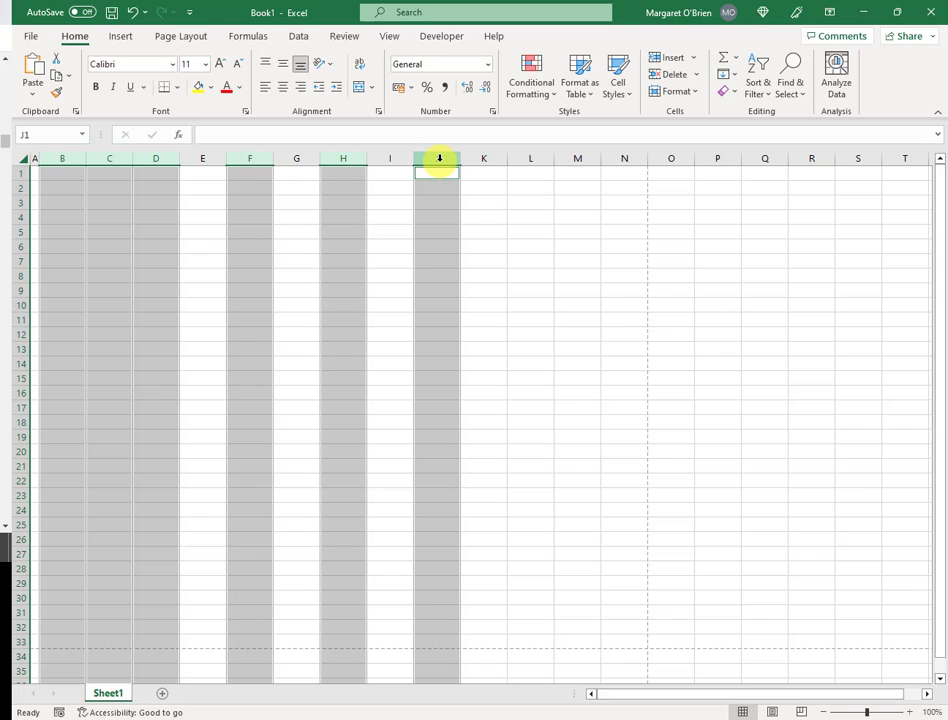
{"action": "right_click", "coordinate": [439, 158]}
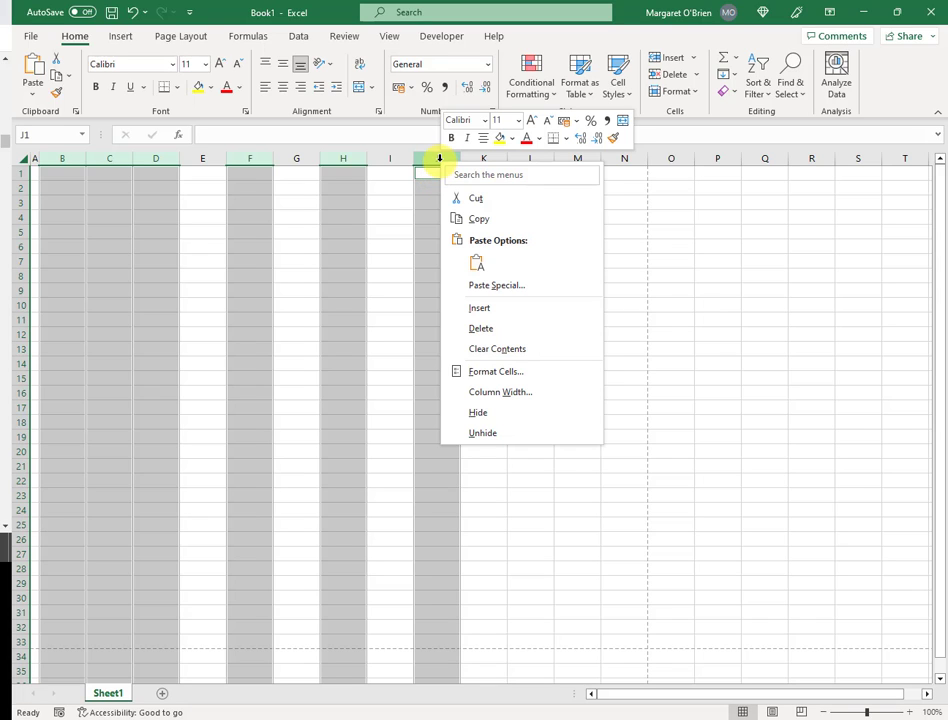
{"action": "left_click", "coordinate": [522, 398]}
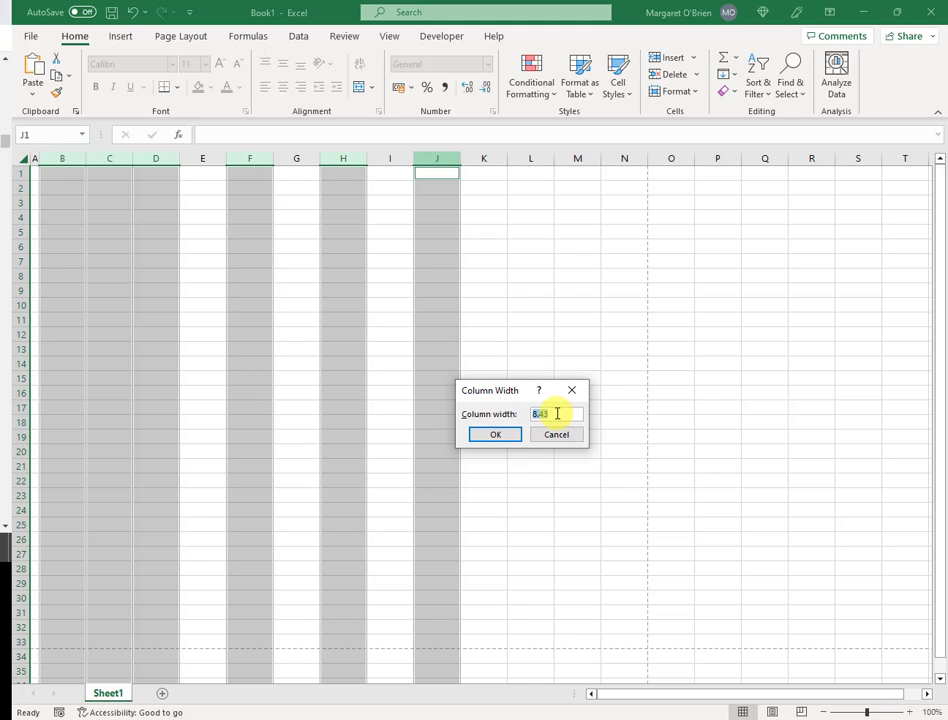
{"action": "type", "text": "17"}
{"action": "left_click", "coordinate": [500, 438]}
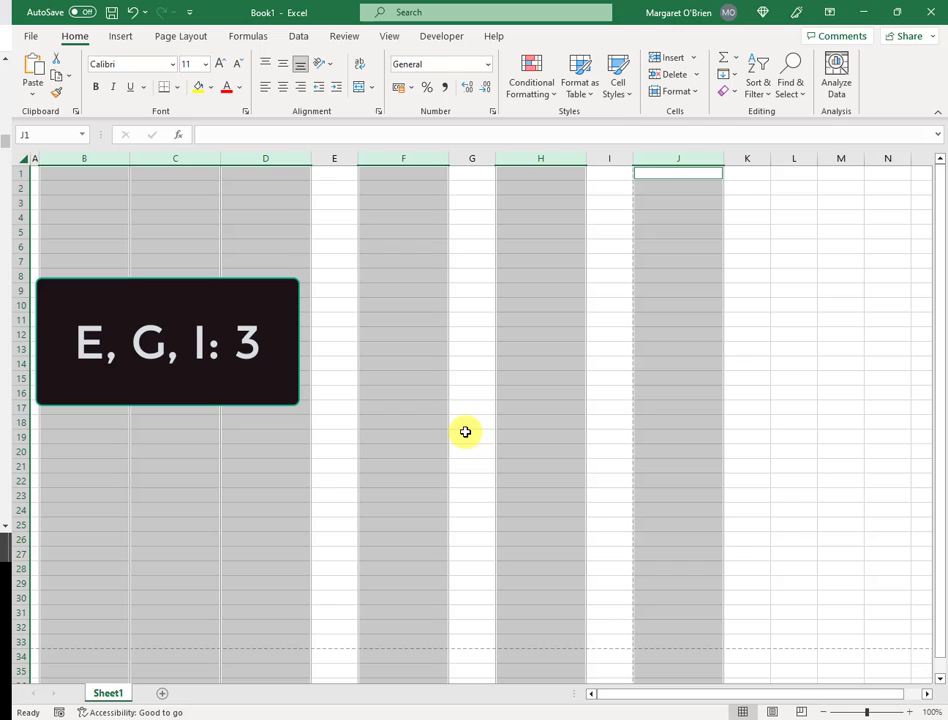
- Set columns E, G and I to a width of 3
{"action": "left_click", "coordinate": [336, 158]}
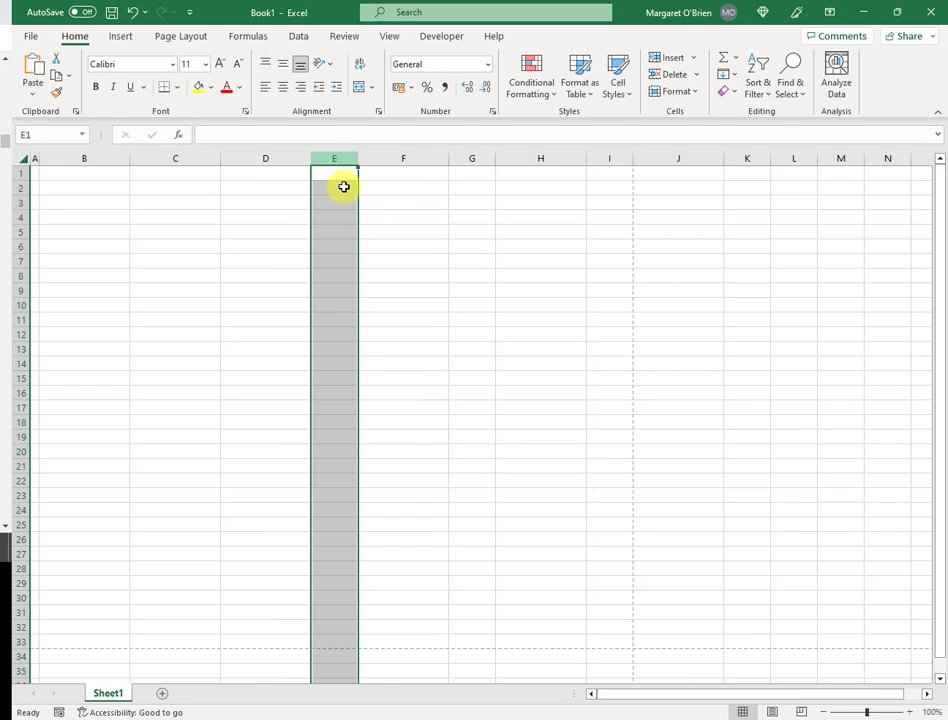
{"action": "left_click", "coordinate": [474, 158], "text": "ctrl"}
{"action": "left_click", "coordinate": [607, 158], "text": "ctrl"}
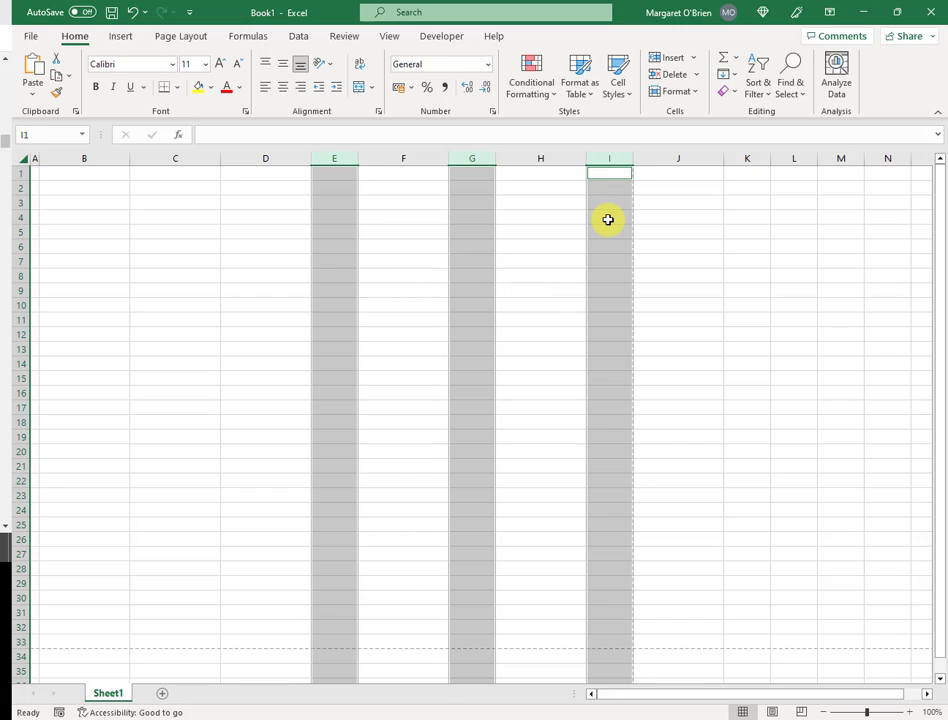
{"action": "right_click", "coordinate": [605, 158]}
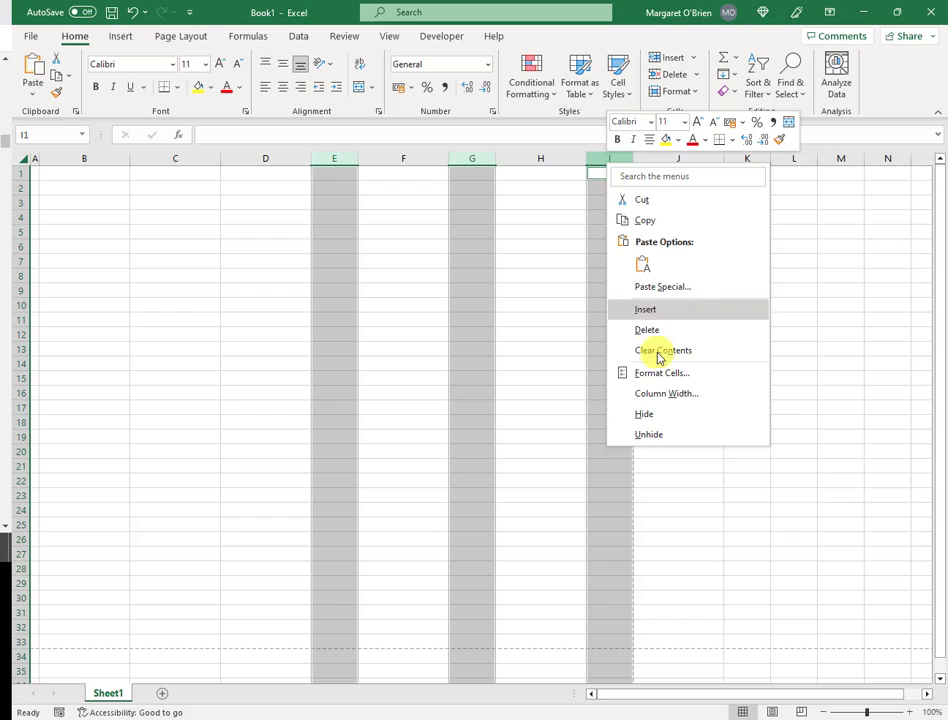
{"action": "left_click", "coordinate": [667, 394]}
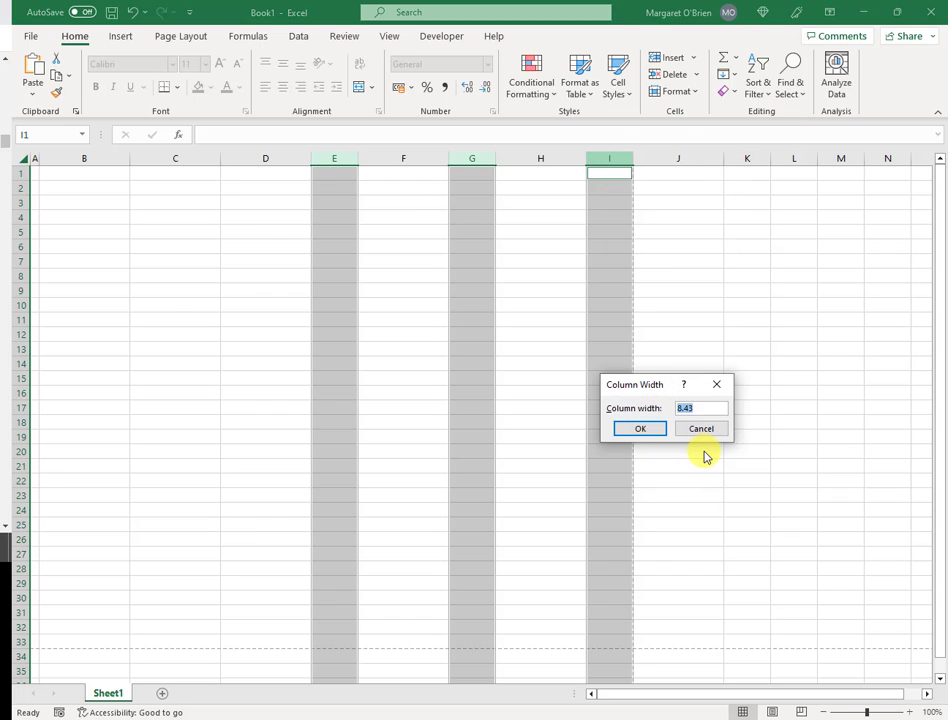
{"action": "type", "text": "3"}
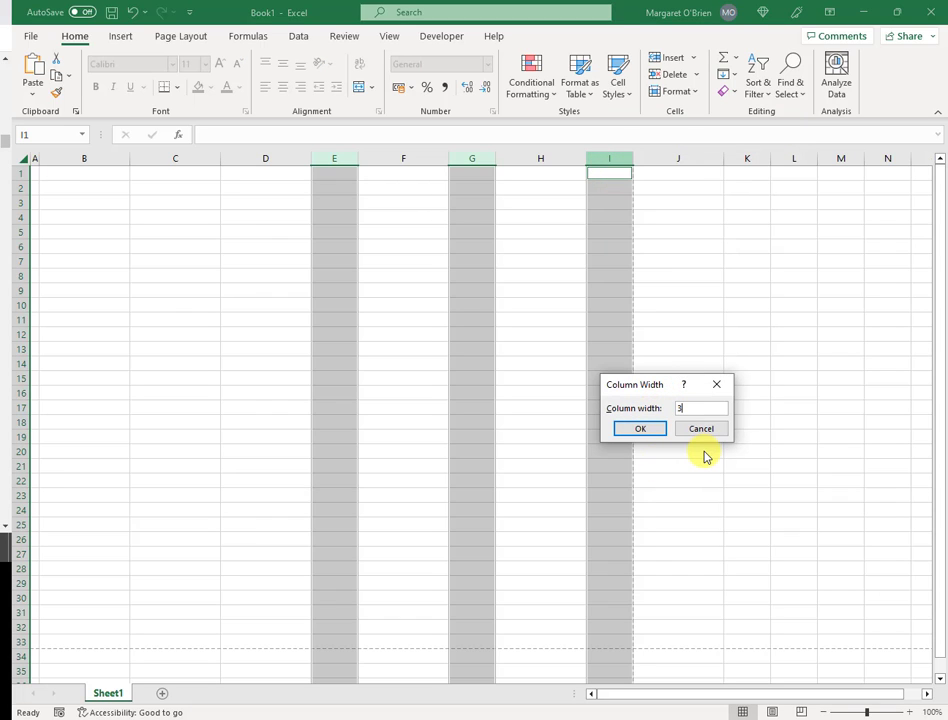
{"action": "left_click", "coordinate": [640, 432]}
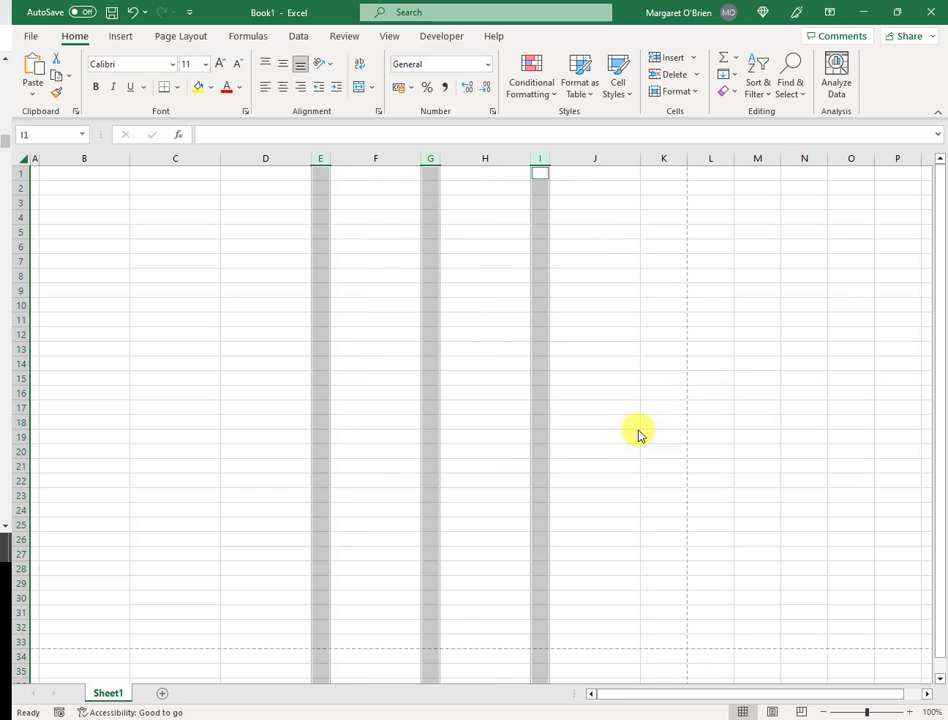
- Set column K to a width of 8
{"action": "left_click", "coordinate": [665, 158]}
{"action": "right_click", "coordinate": [665, 158]}
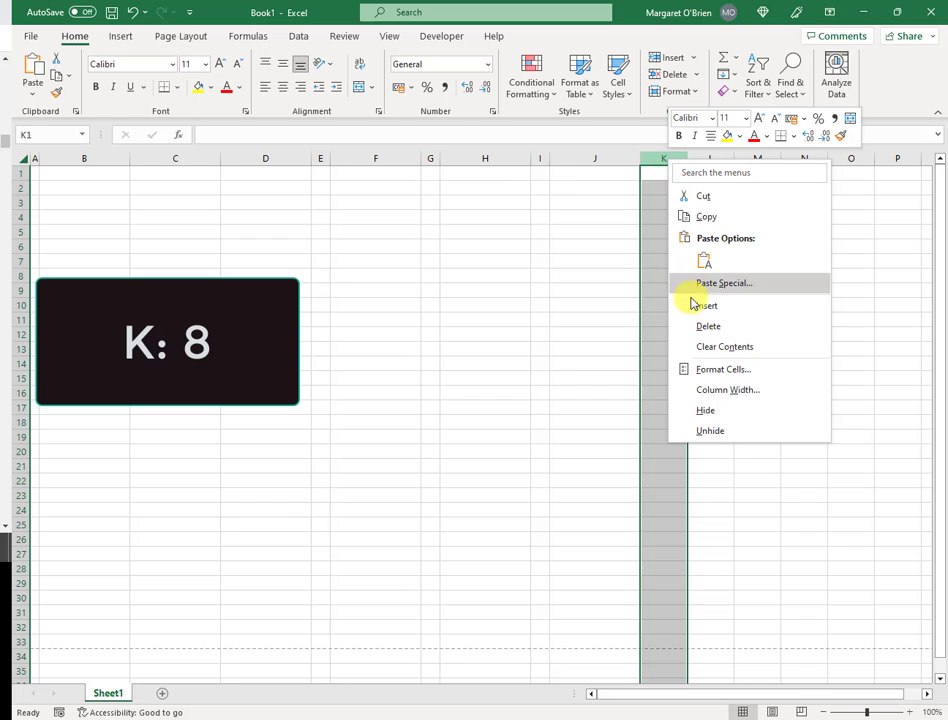
{"action": "left_click", "coordinate": [710, 390]}
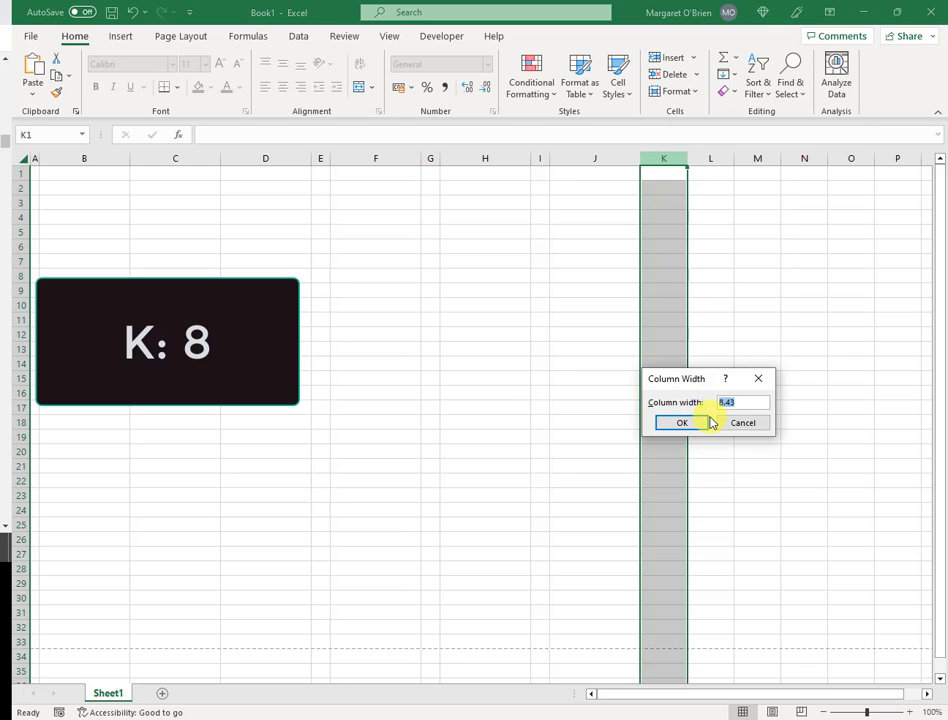
{"action": "type", "text": "8"}
{"action": "left_click", "coordinate": [696, 425]}
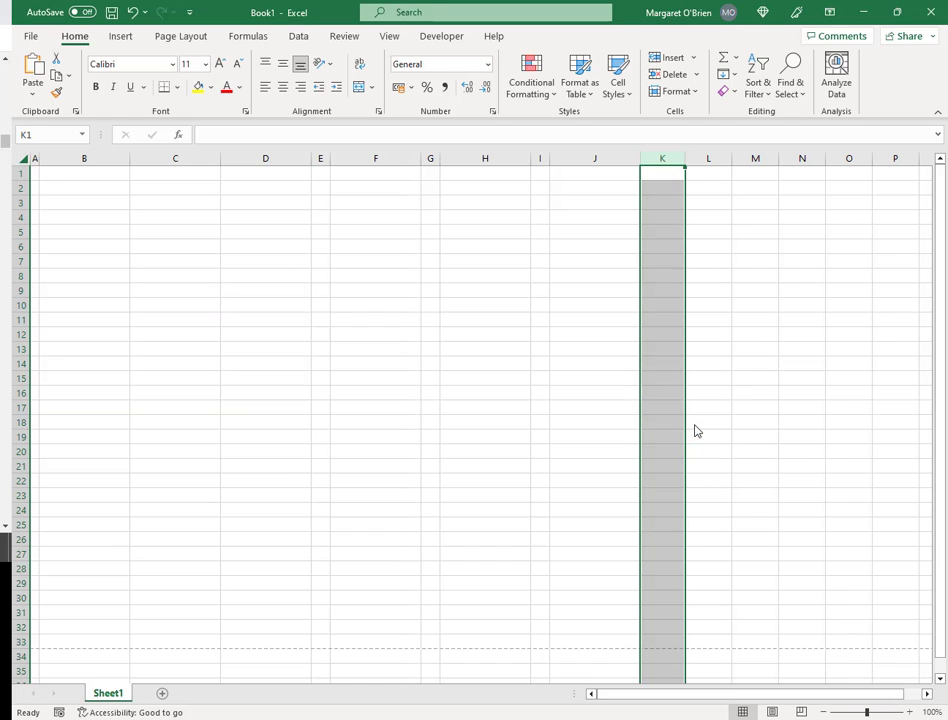
{"action": "left_click", "coordinate": [595, 407]}
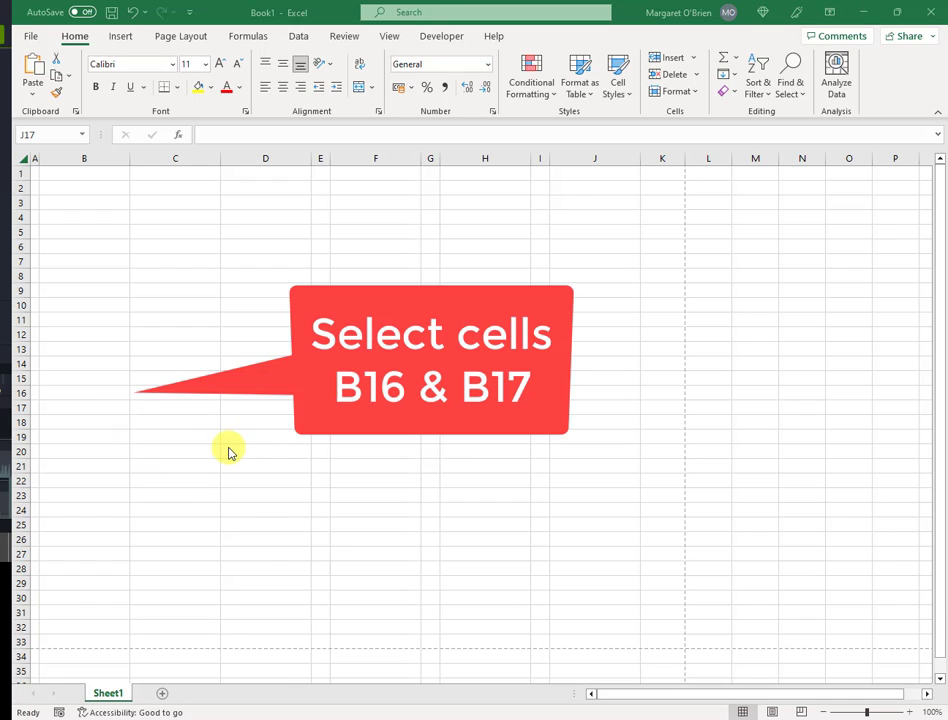
- Select B16:B17 and apply Outside Borders from the Borders menu
{"action": "left_click", "coordinate": [99, 396]}
{"action": "left_click_drag", "start_coordinate": [99, 396], "coordinate": [97, 411]}
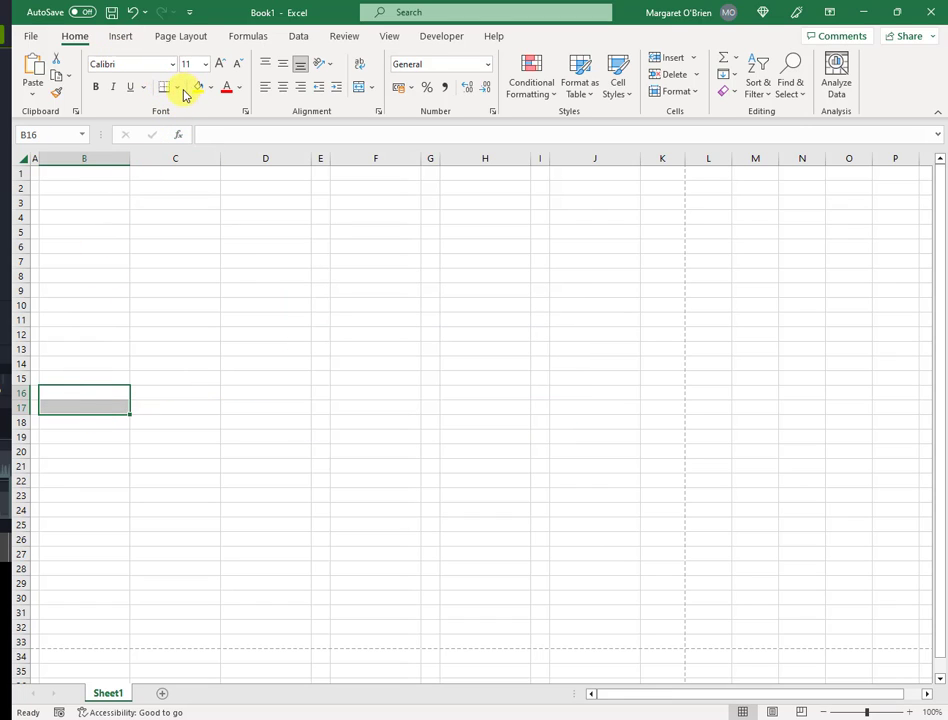
{"action": "left_click", "coordinate": [178, 88]}
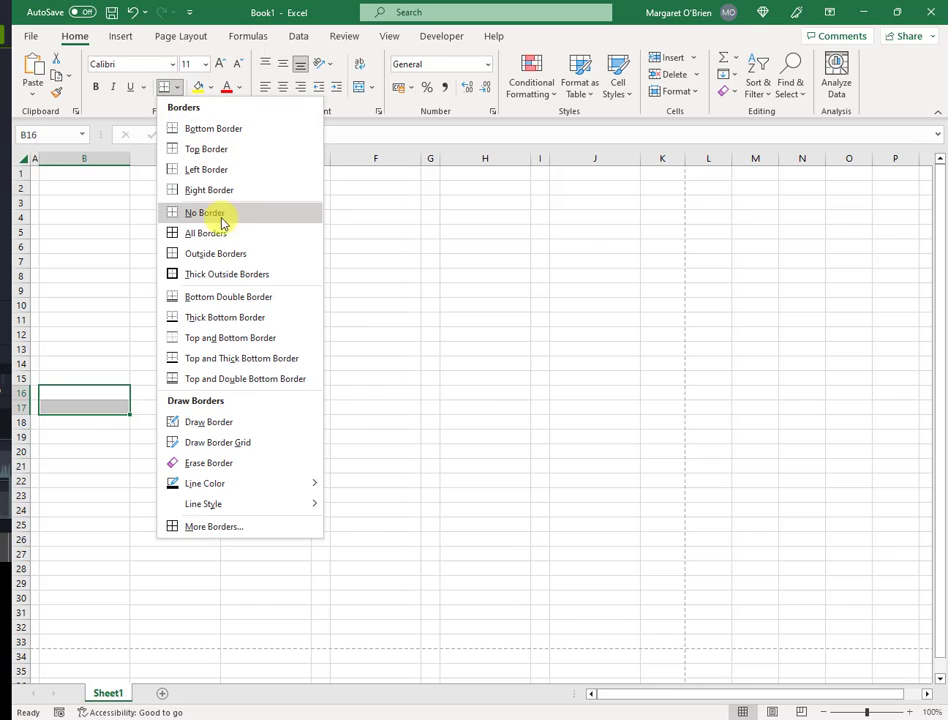
{"action": "left_click", "coordinate": [261, 258]}
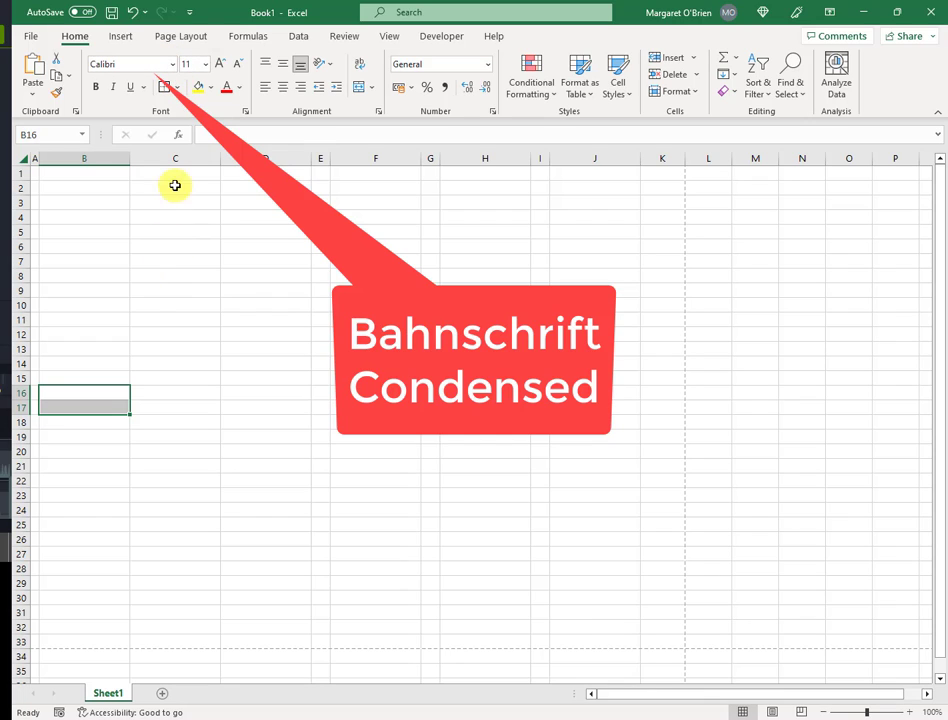
- Set the B16:B17 box's font to Bahnschrift Condensed
{"action": "left_click", "coordinate": [173, 66]}
{"action": "type", "text": "B"}
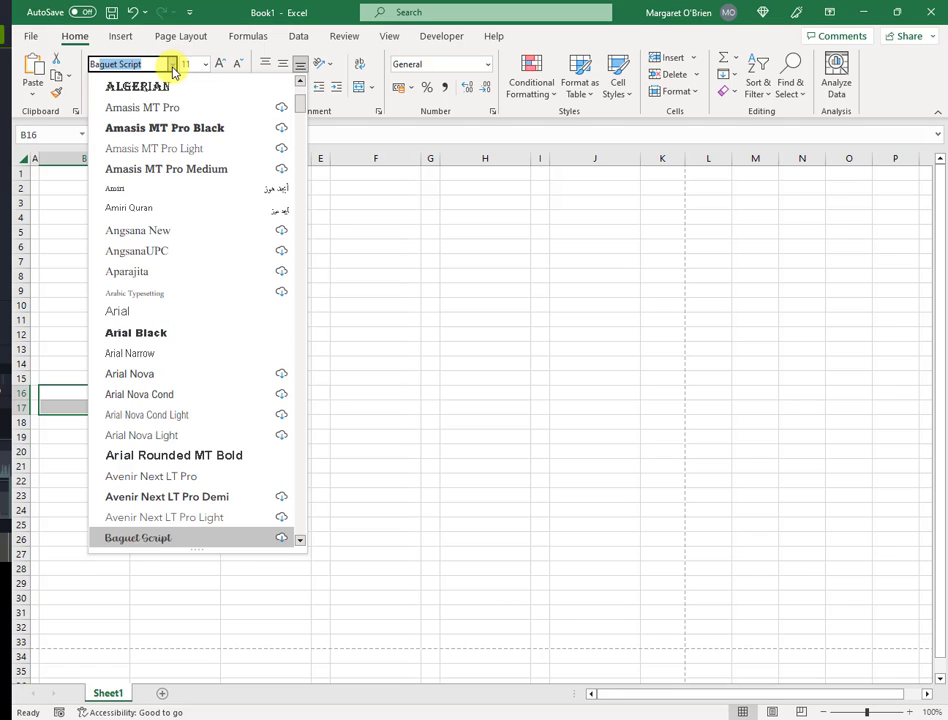
{"action": "type", "text": "ahnschrift"}
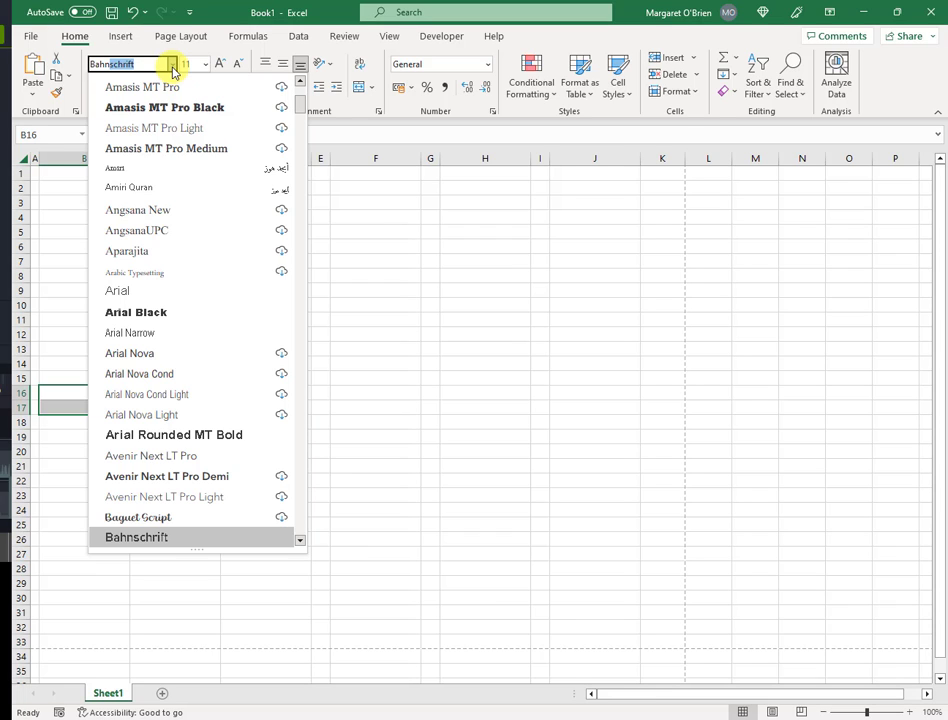
{"action": "left_click", "coordinate": [300, 541]}
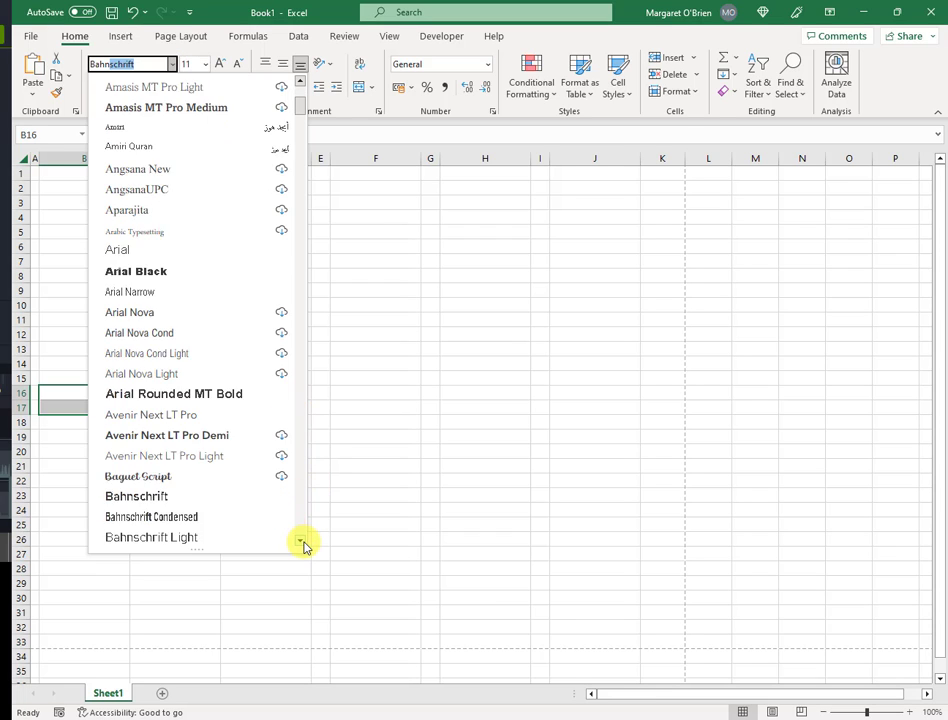
{"action": "left_click", "coordinate": [300, 541]}
{"action": "left_click", "coordinate": [300, 541]}
{"action": "left_click", "coordinate": [300, 541]}
{"action": "left_click", "coordinate": [300, 541]}
{"action": "left_click", "coordinate": [300, 541]}
{"action": "left_click", "coordinate": [300, 541]}
{"action": "left_click", "coordinate": [300, 541]}
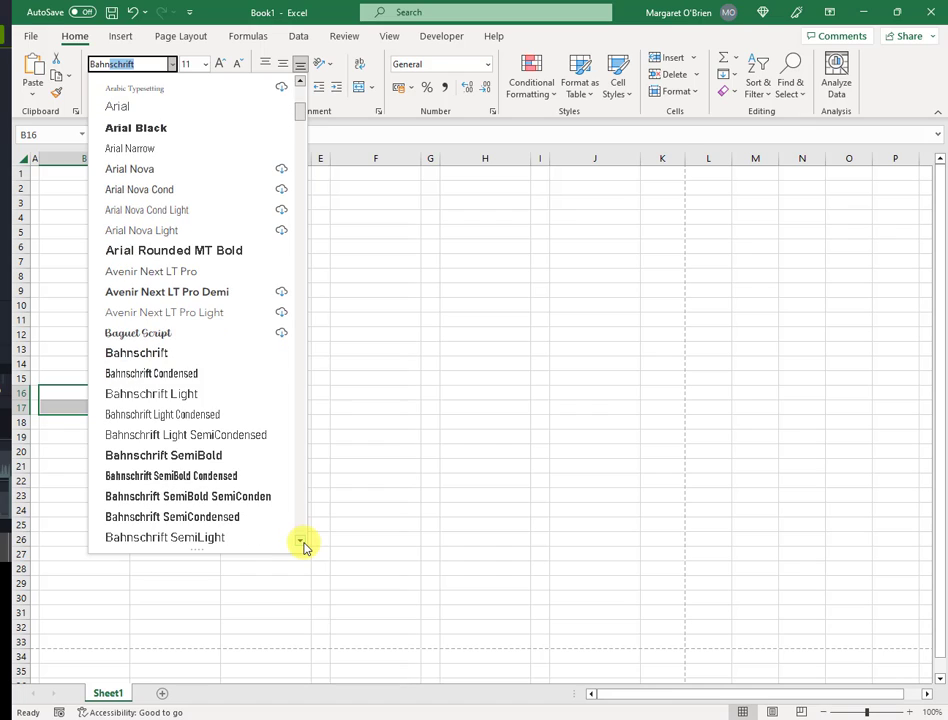
{"action": "left_click", "coordinate": [300, 541]}
{"action": "left_click", "coordinate": [300, 541]}
{"action": "left_click", "coordinate": [300, 541]}
{"action": "left_click", "coordinate": [300, 541]}
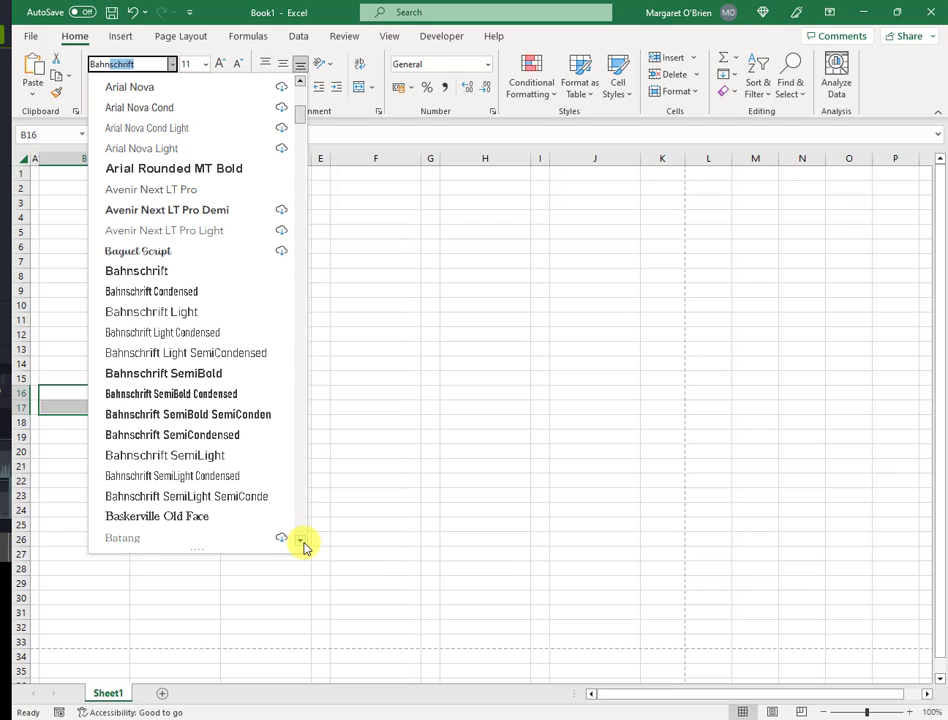
{"action": "left_click", "coordinate": [258, 298]}
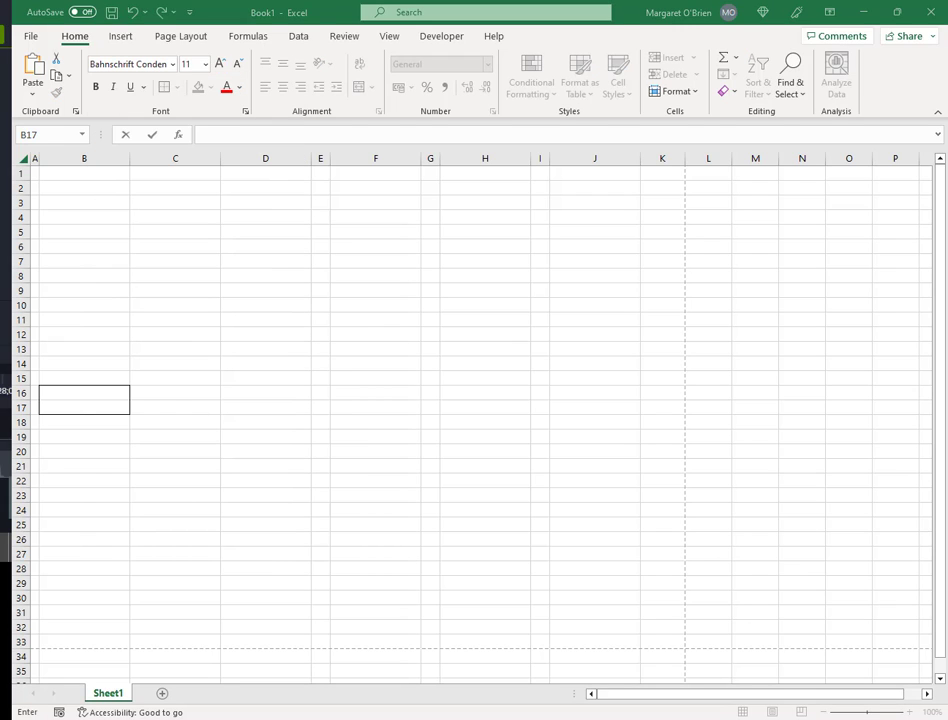
- Enter the person's full name in B16, then move to B17
{"action": "left_click", "coordinate": [116, 390]}
{"action": "type", "text": "A"}
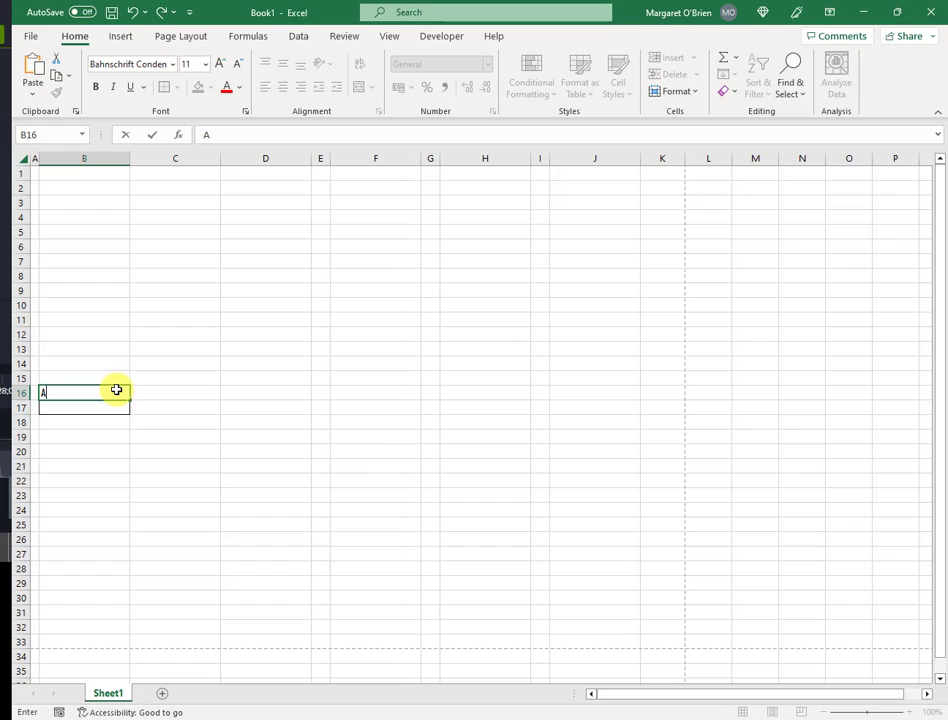
{"action": "type", "text": "nnabel Pos"}
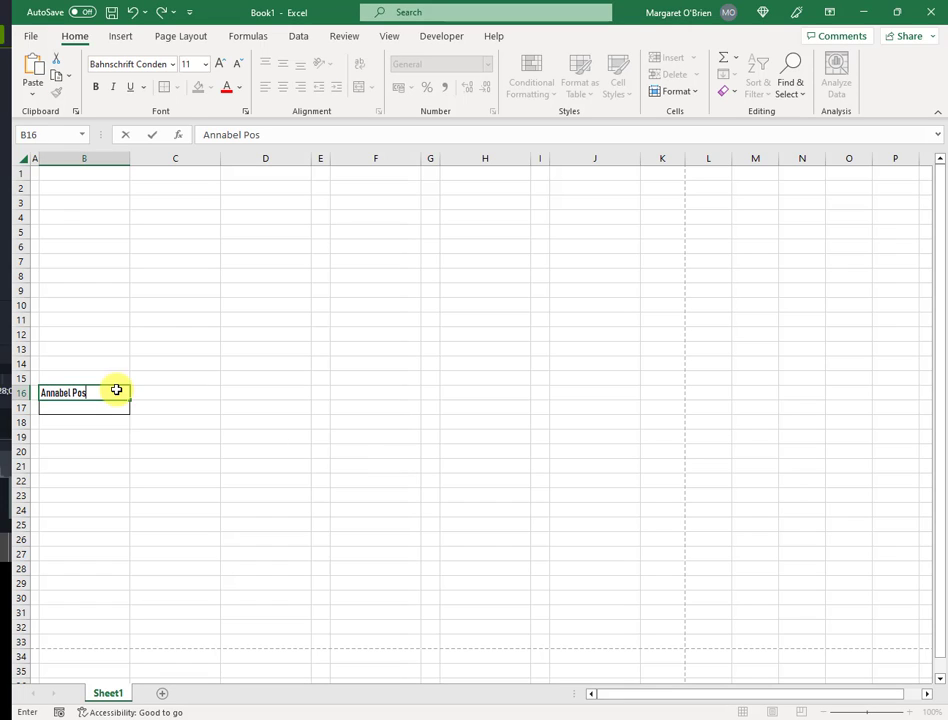
{"action": "type", "text": "tlethwaite"}
{"action": "key", "text": "Tab"}
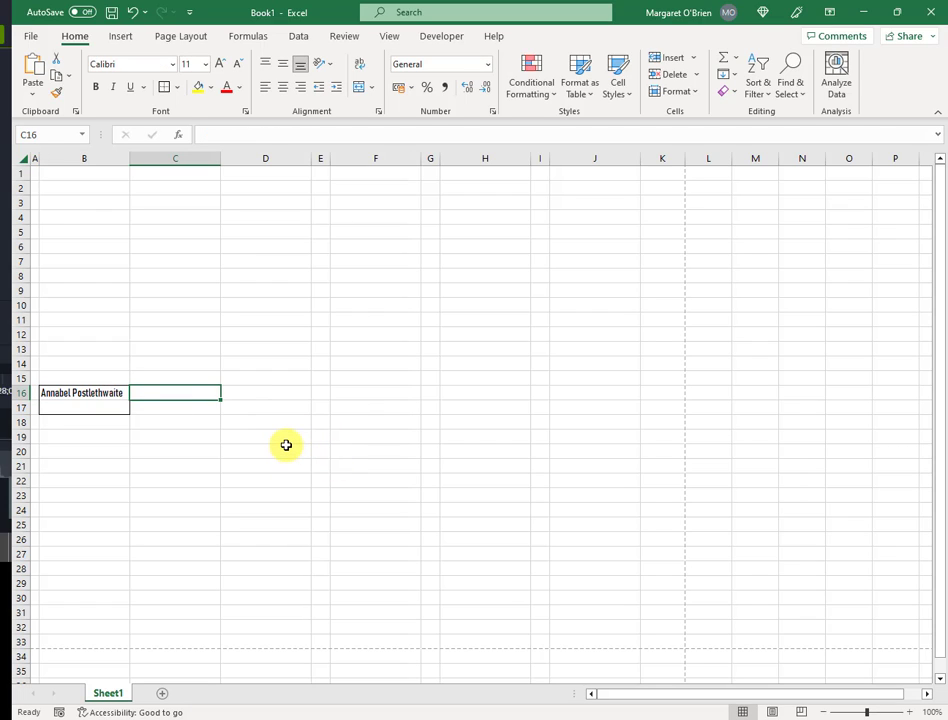
{"action": "left_click", "coordinate": [107, 409]}
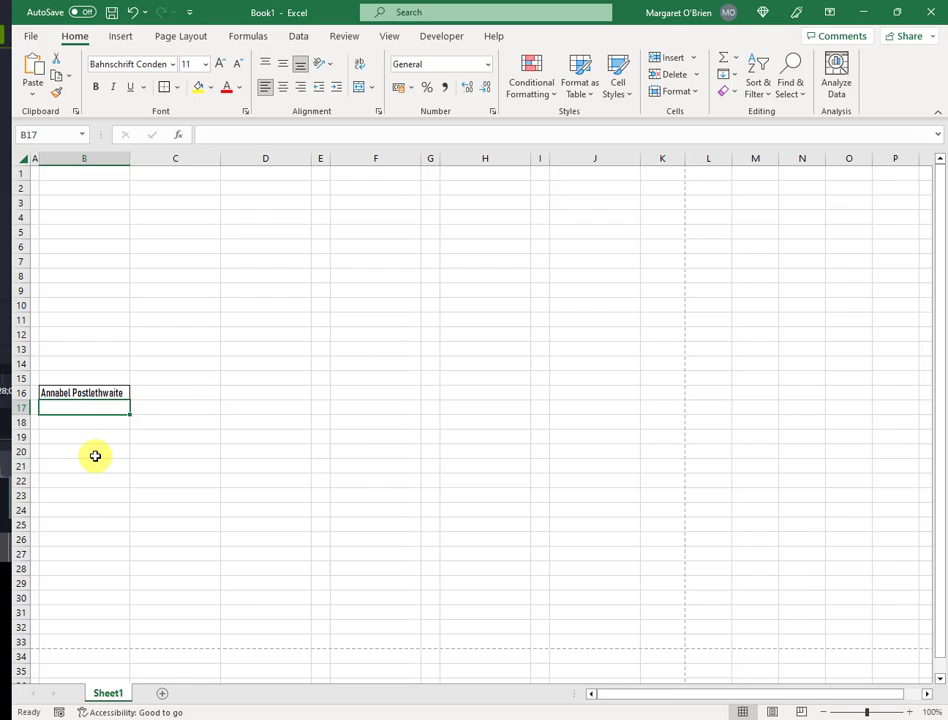
- Enter '1970 -' in B17, centre it and set it to Bahnschrift Light Condensed
{"action": "type", "text": "1970 -"}
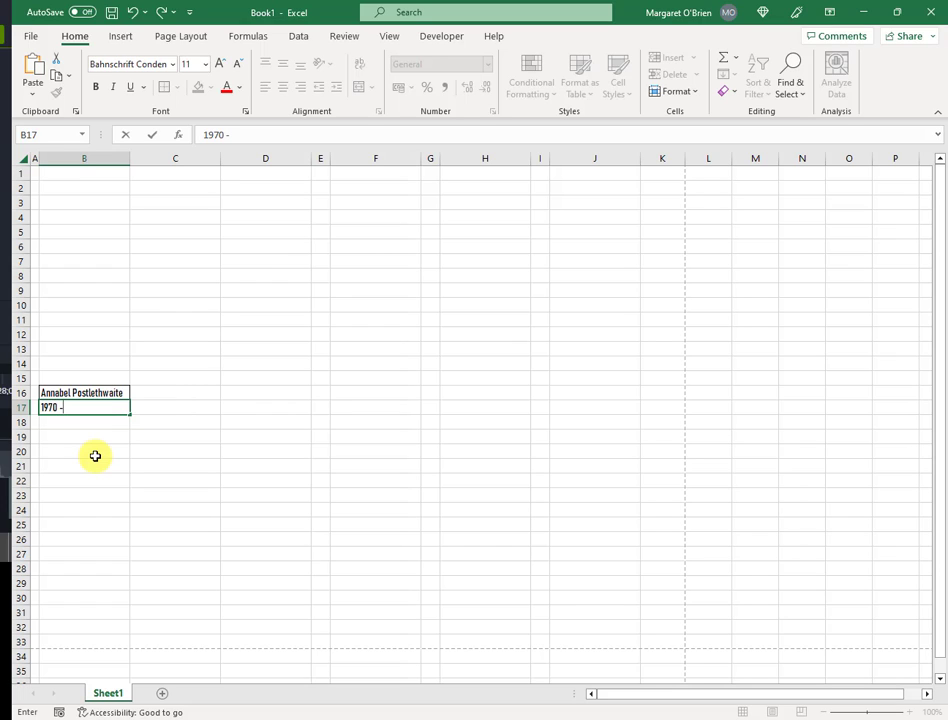
{"action": "left_click", "coordinate": [132, 462]}
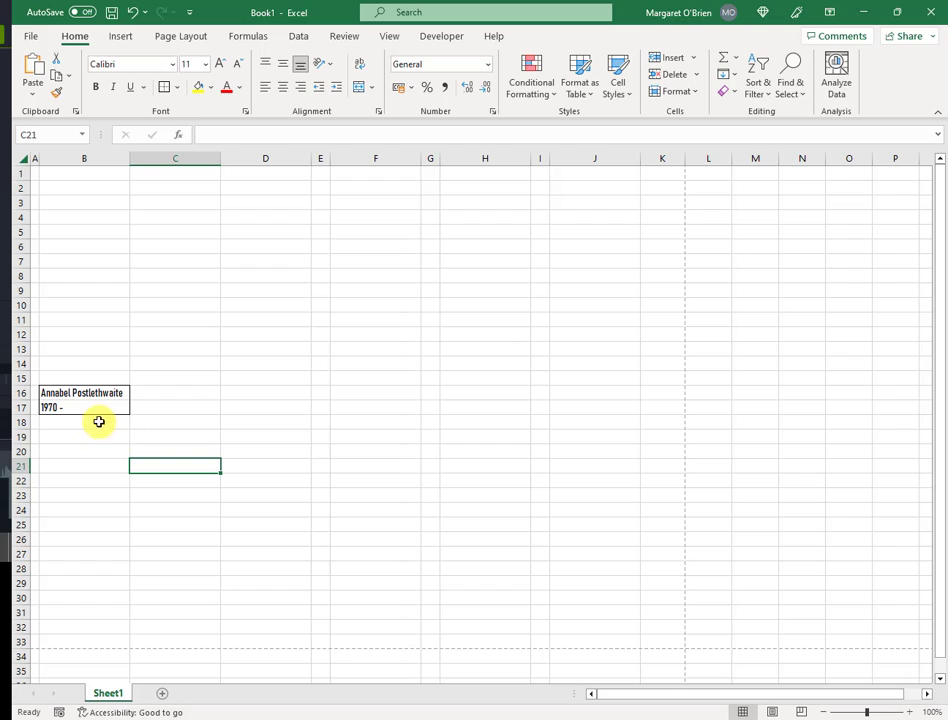
{"action": "left_click", "coordinate": [110, 407]}
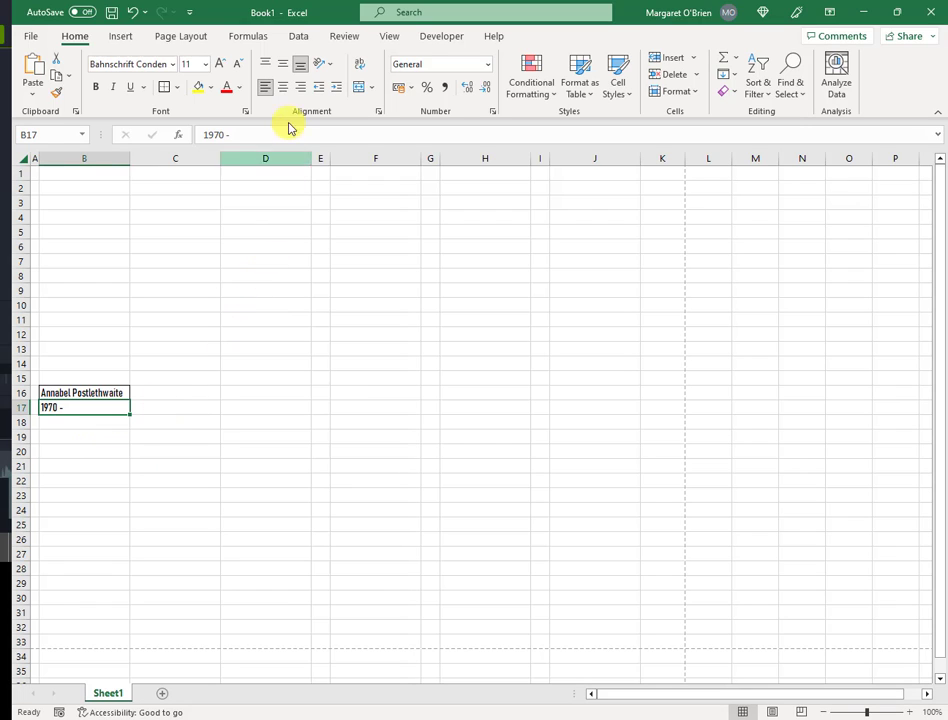
{"action": "left_click", "coordinate": [284, 88]}
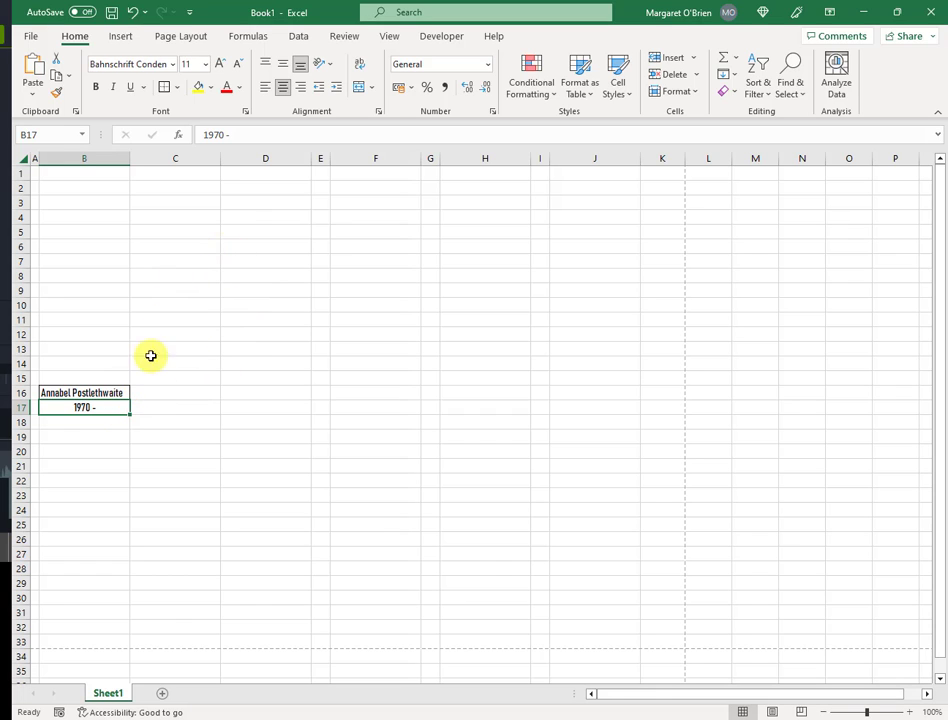
{"action": "left_click", "coordinate": [174, 64]}
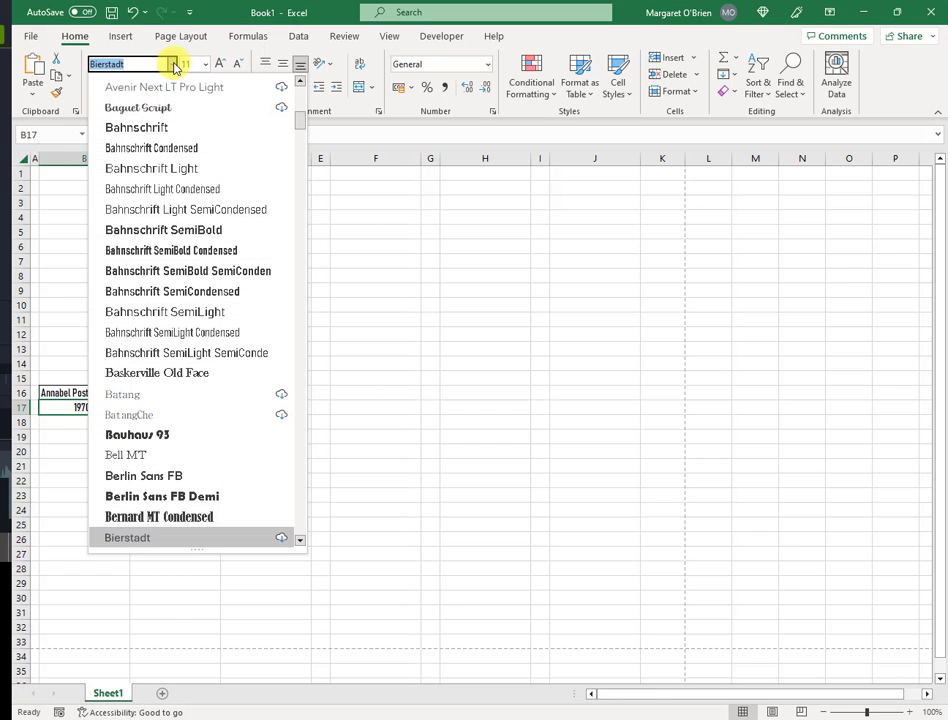
{"action": "left_click", "coordinate": [207, 192]}
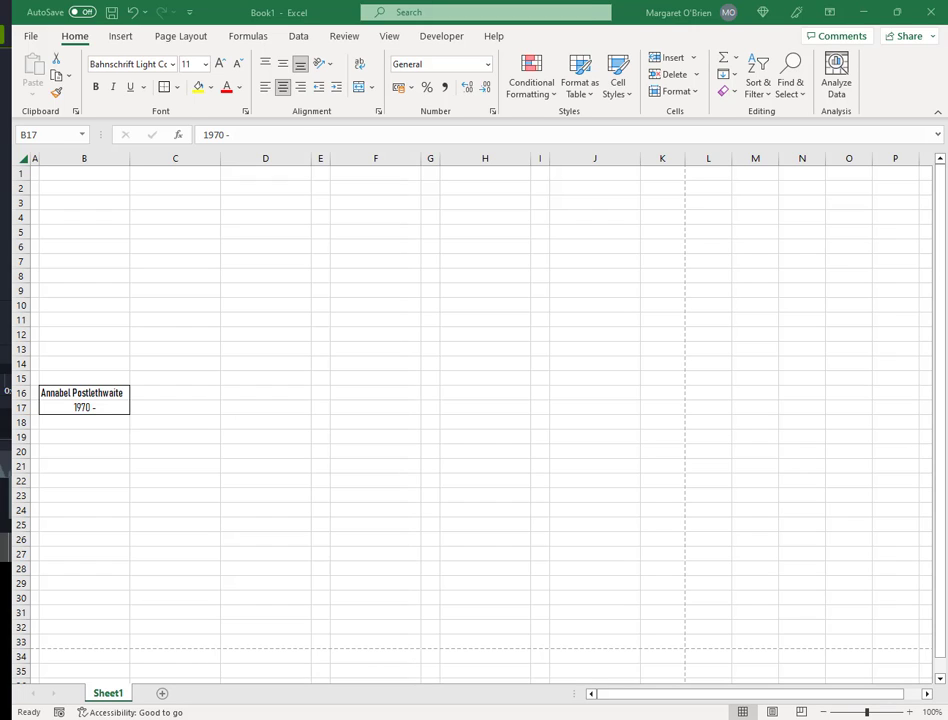
{"action": "key", "text": "Up"}
- Append an extra surname to the name in B16 to test an extra-long name
{"action": "left_click", "coordinate": [377, 133]}
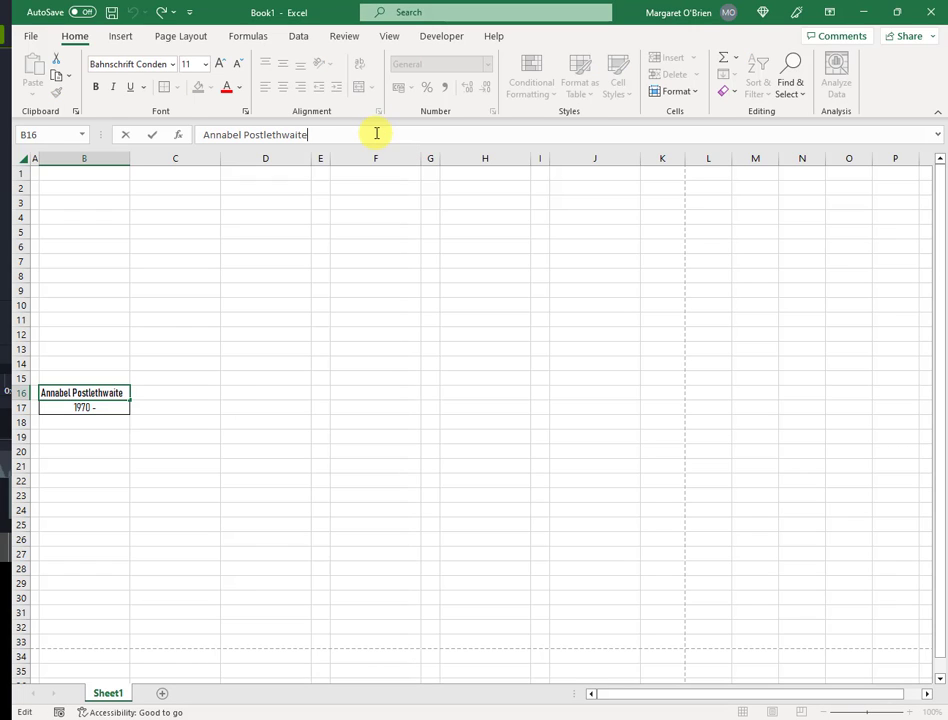
{"action": "type", "text": "wigginsbo"}
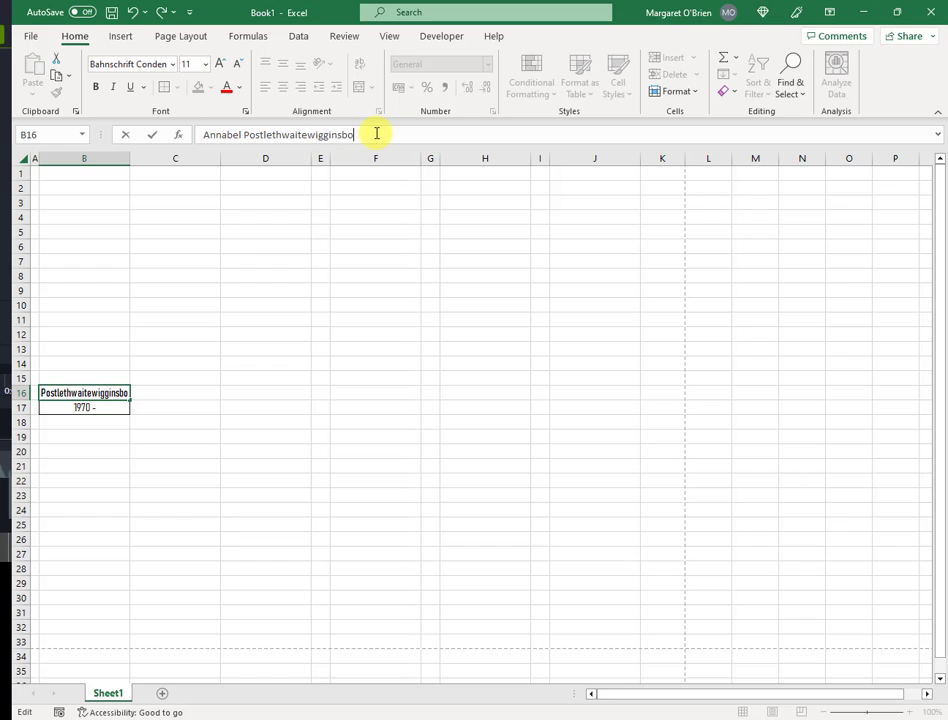
{"action": "type", "text": "tham"}
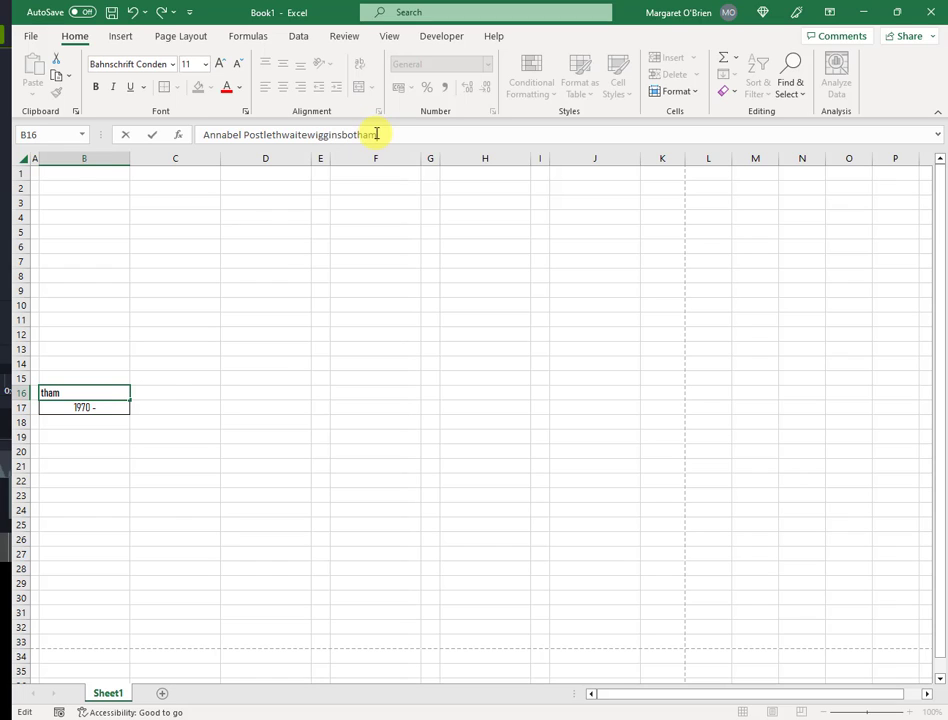
{"action": "key", "text": "Tab"}
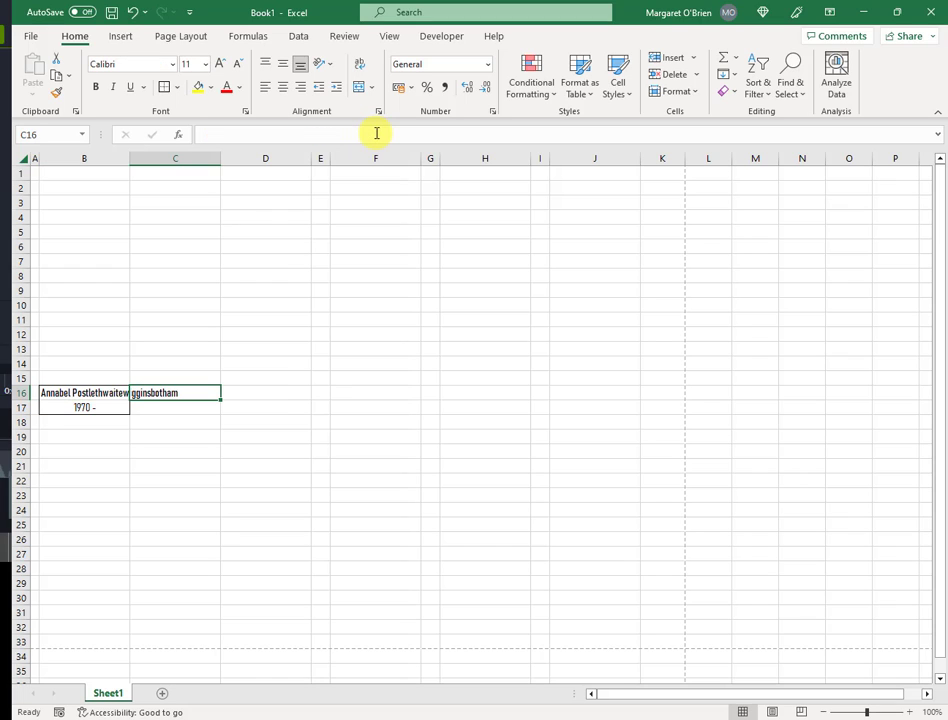
{"action": "left_click", "coordinate": [256, 391]}
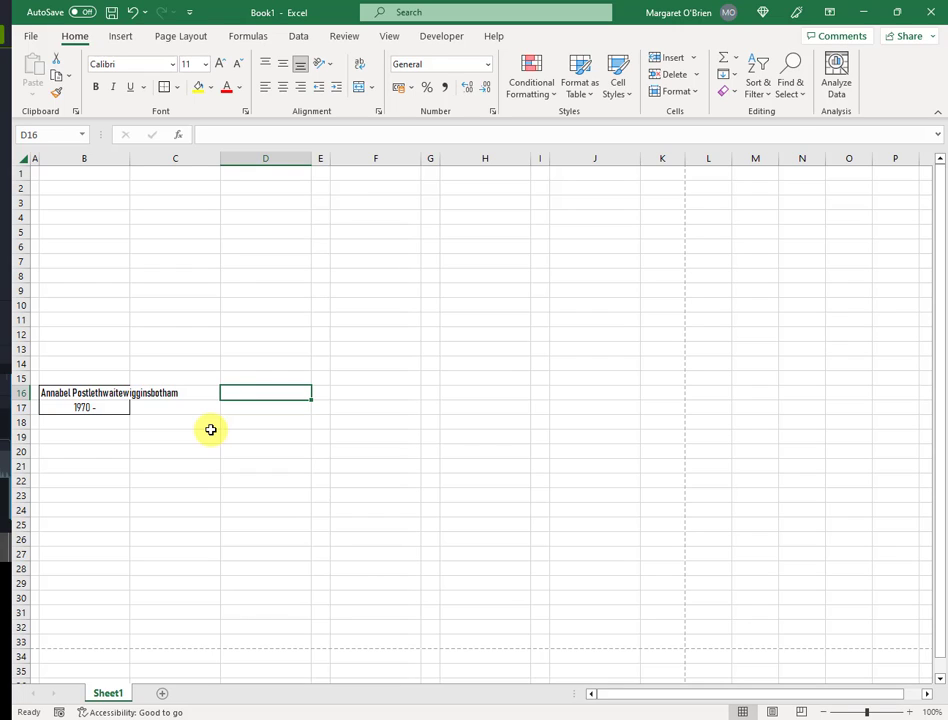
- Commit entries in C16 and C17 so the long name clips at column B, then select B16:C16
{"action": "left_click", "coordinate": [198, 393]}
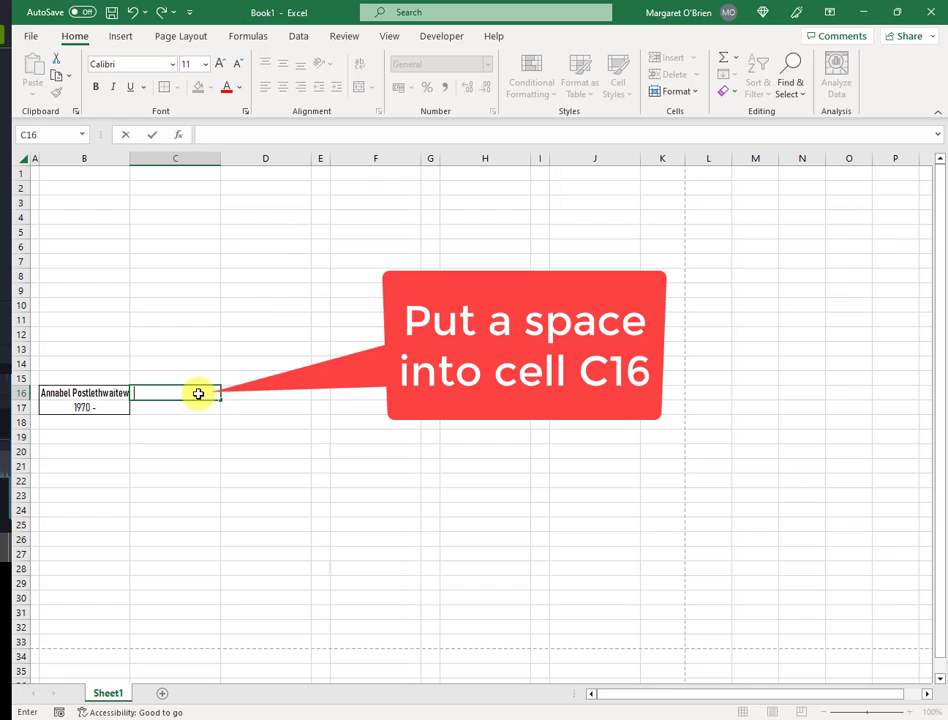
{"action": "key", "text": "Return"}
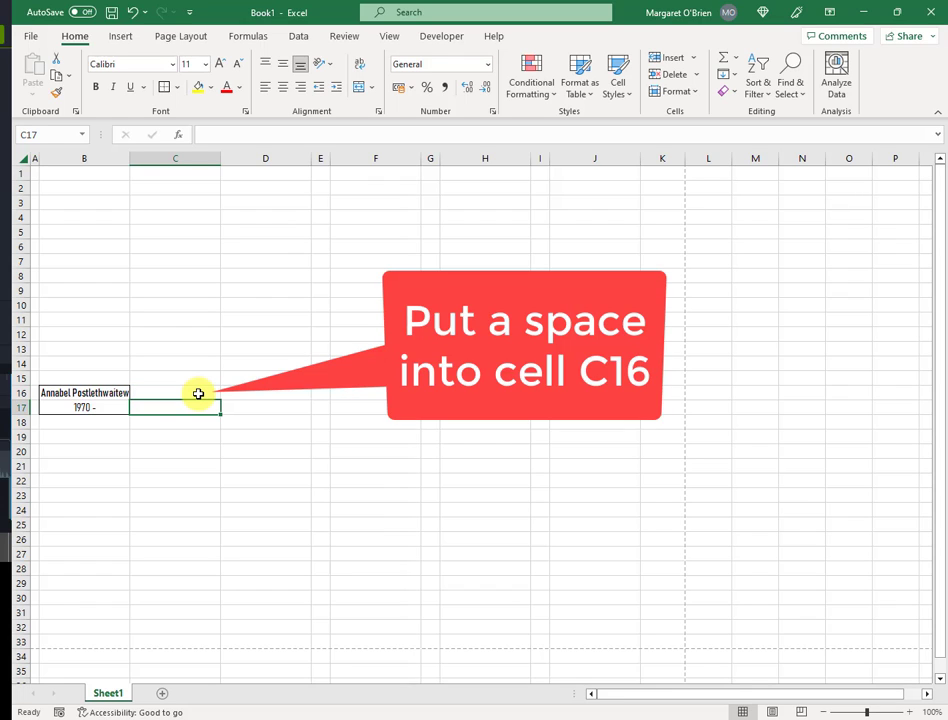
{"action": "left_click", "coordinate": [264, 394]}
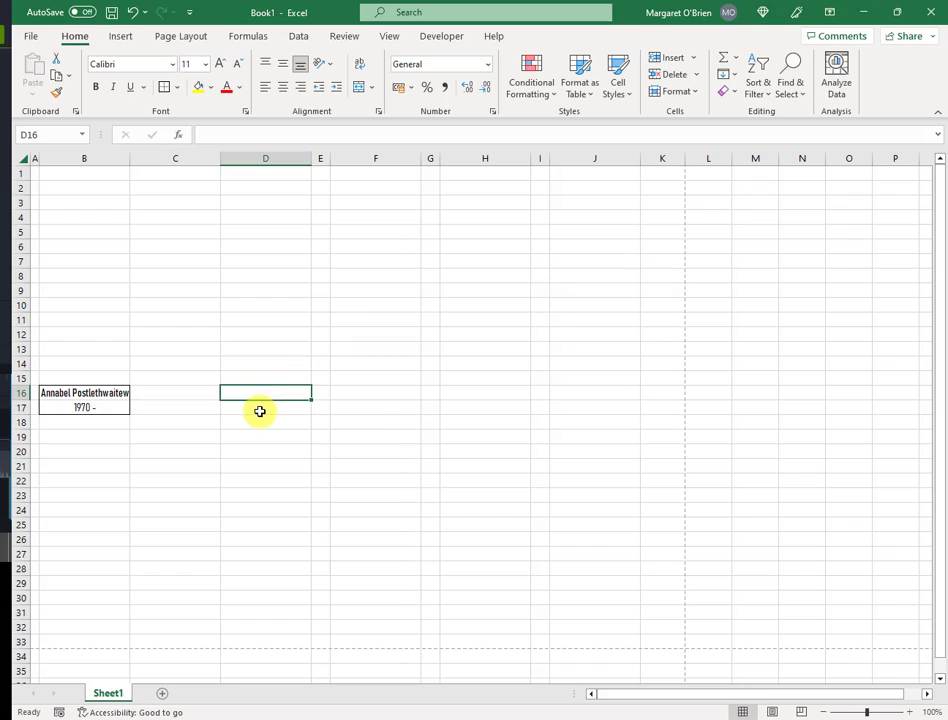
{"action": "left_click", "coordinate": [258, 411]}
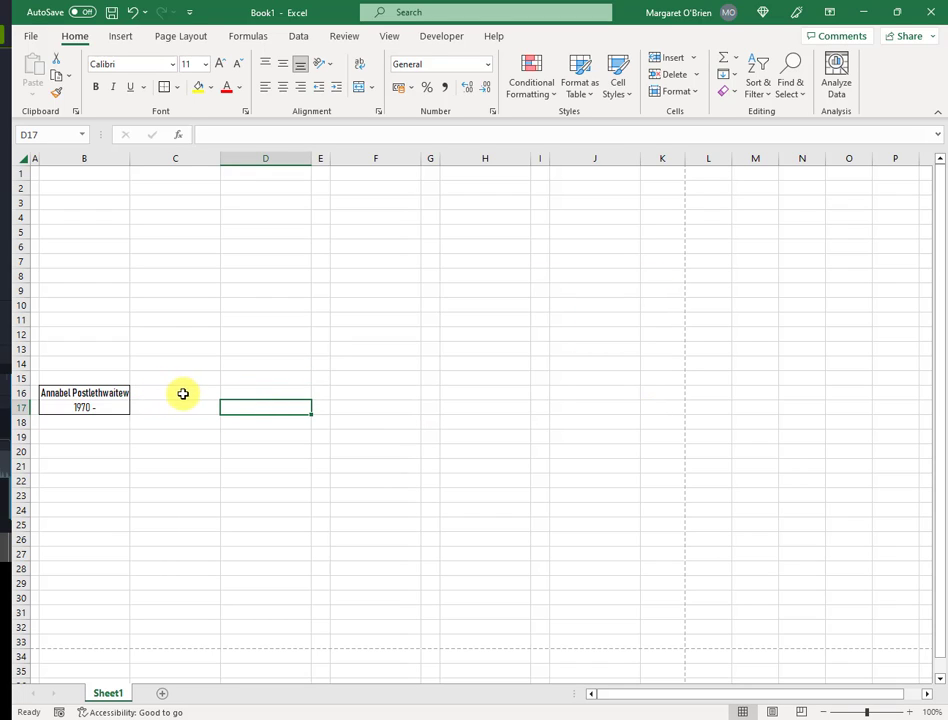
{"action": "left_click", "coordinate": [185, 409]}
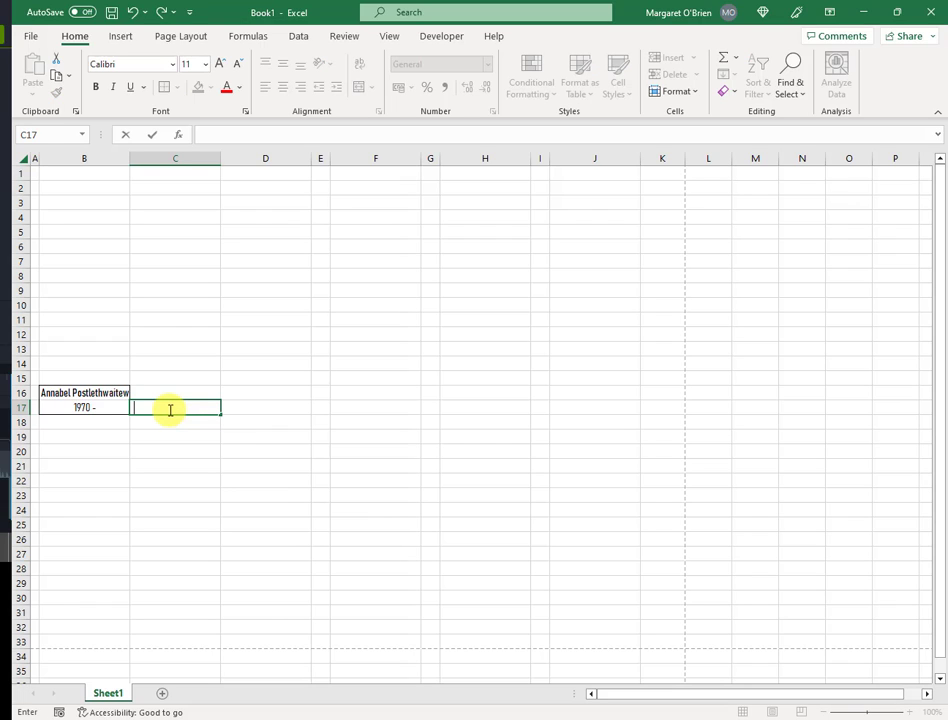
{"action": "key", "text": "Return"}
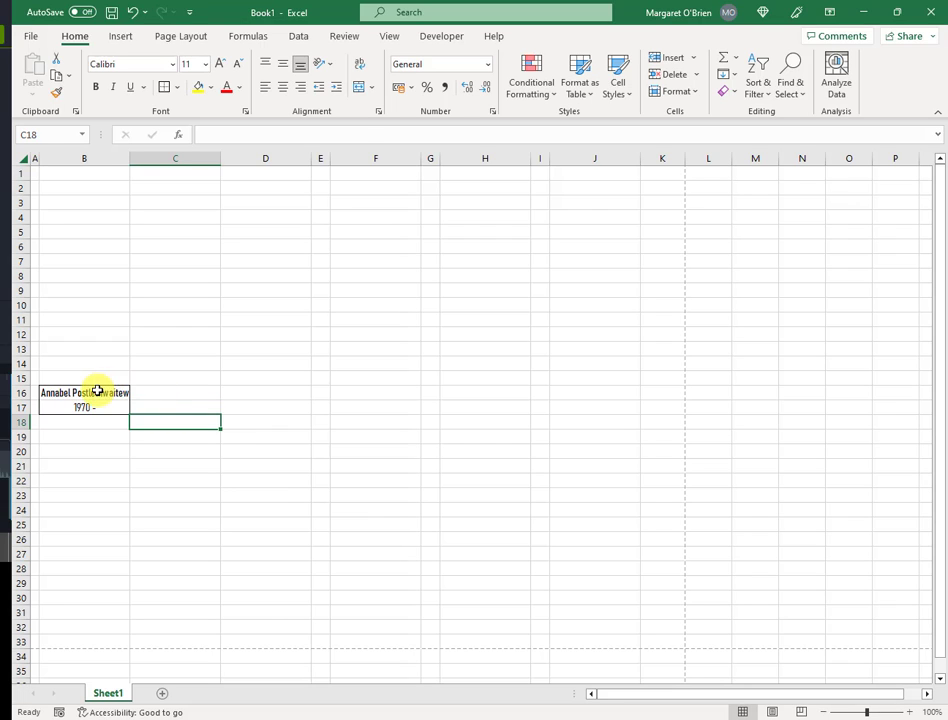
{"action": "left_click_drag", "start_coordinate": [97, 390], "coordinate": [165, 410]}
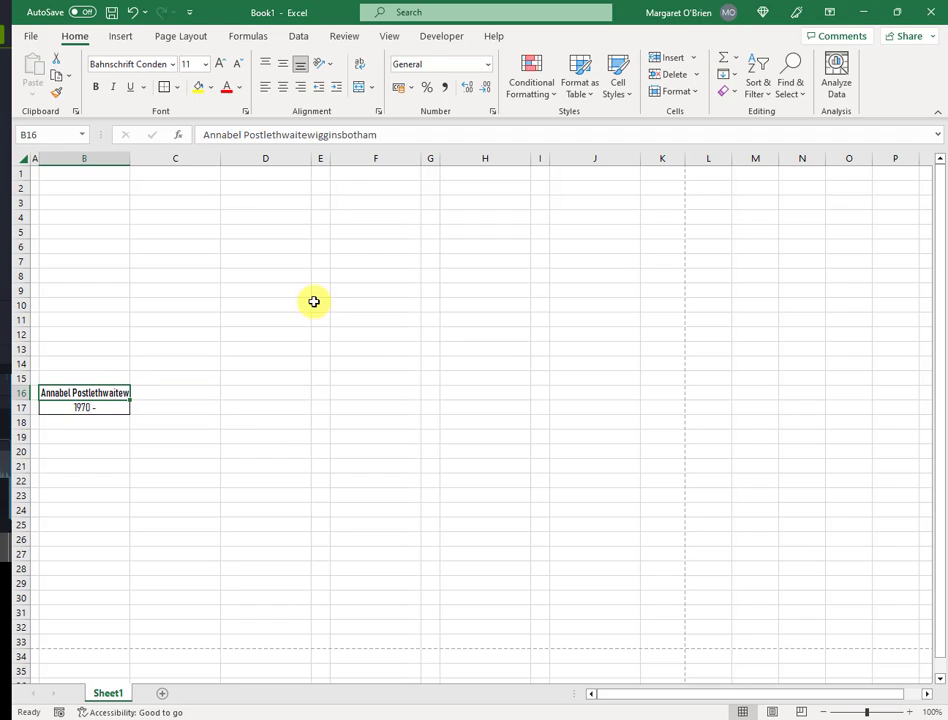
- Delete the extra surname so the name in B16 is two words
{"action": "left_click_drag", "start_coordinate": [374, 136], "coordinate": [311, 130]}
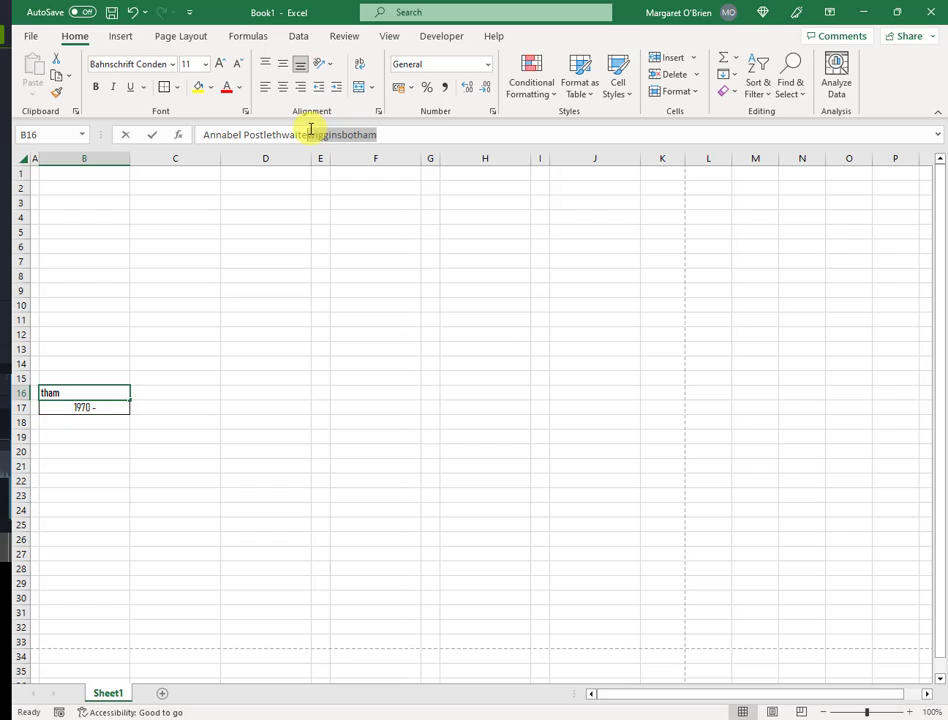
{"action": "key", "text": "BackSpace"}
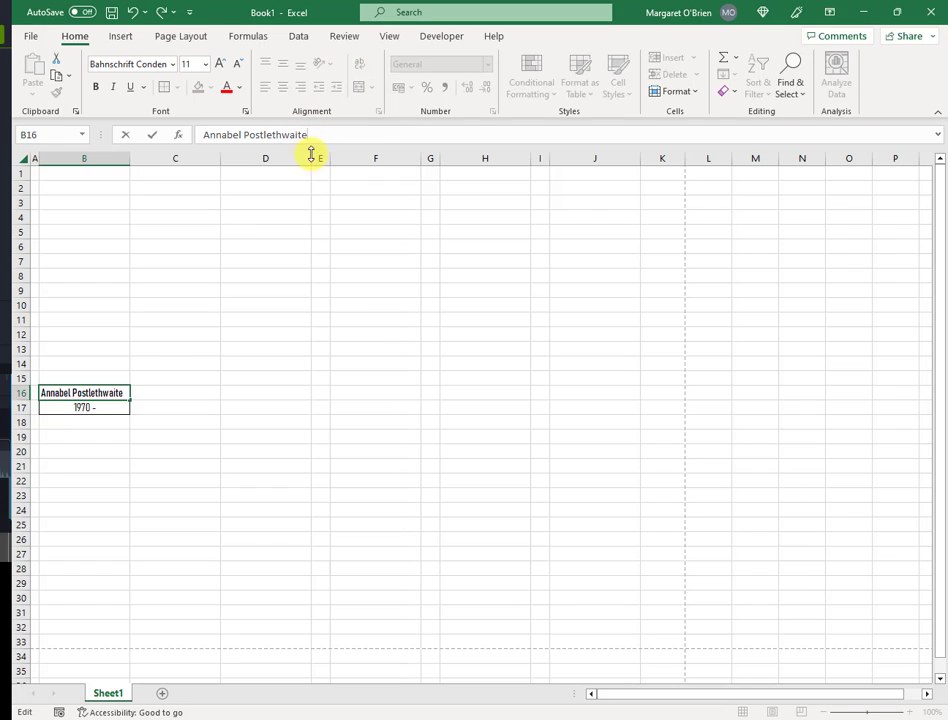
{"action": "left_click", "coordinate": [101, 462]}
- Fill B16 with Orange Accent 2 Lighter 80% and B17 with Gray Accent 3 Lighter 80%
{"action": "left_click", "coordinate": [108, 392]}
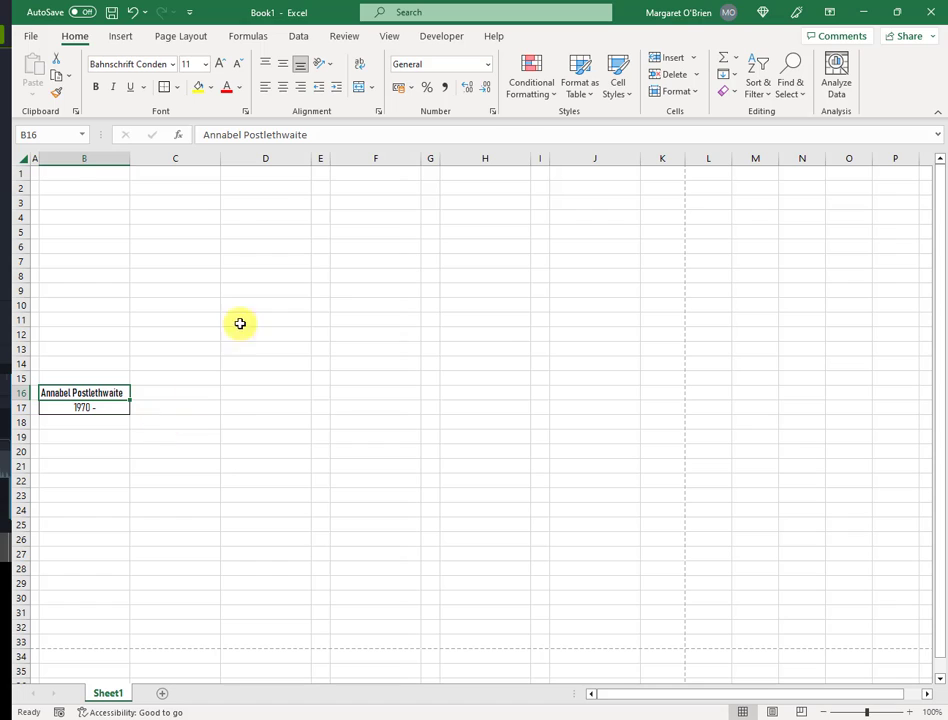
{"action": "left_click", "coordinate": [213, 89]}
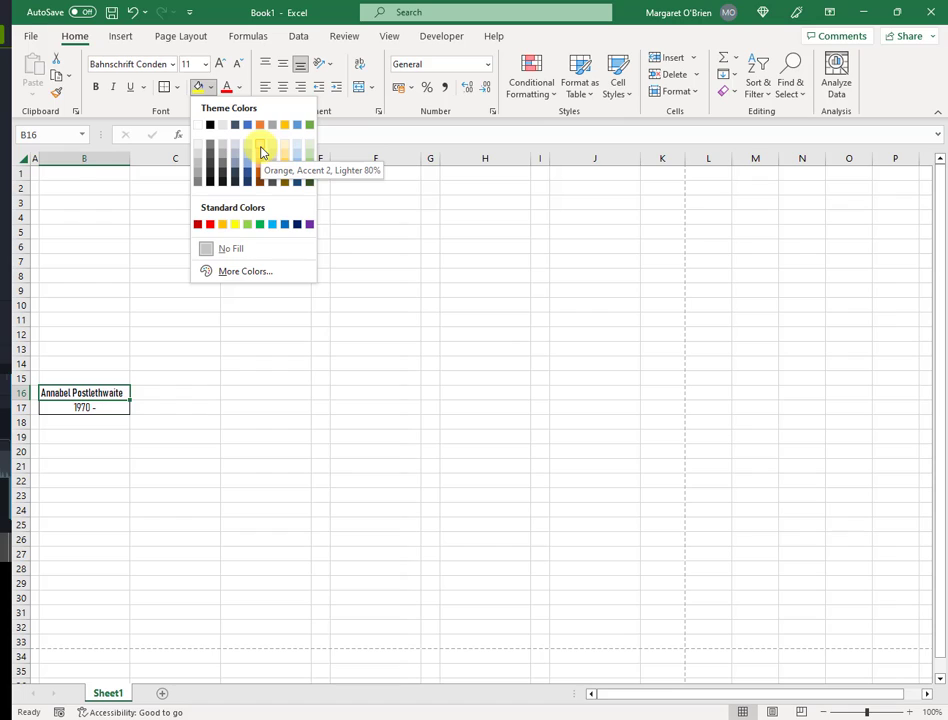
{"action": "left_click", "coordinate": [262, 152]}
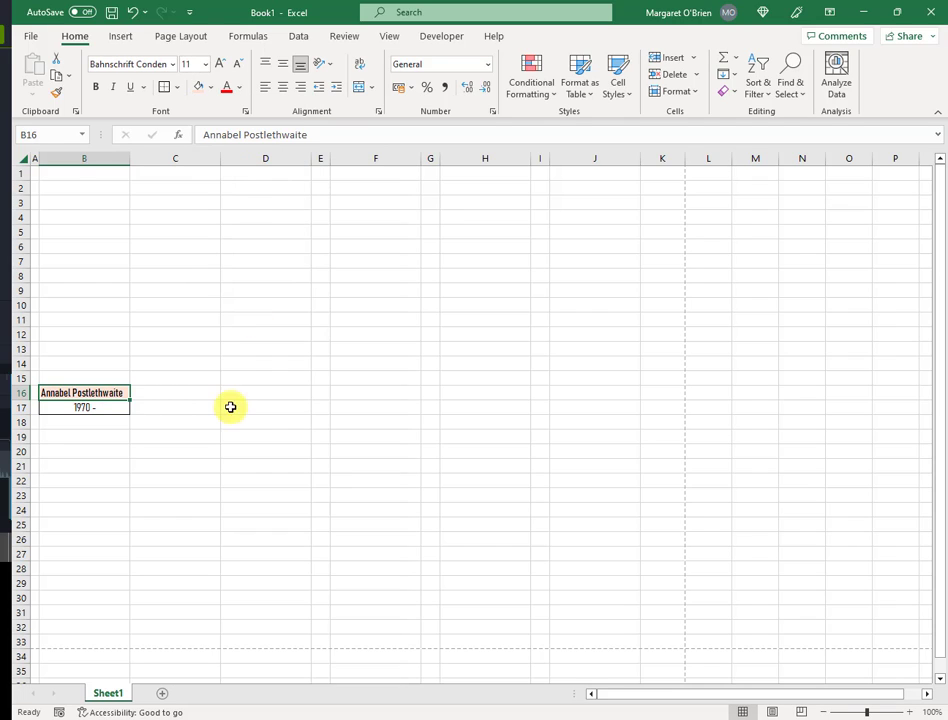
{"action": "left_click", "coordinate": [118, 407]}
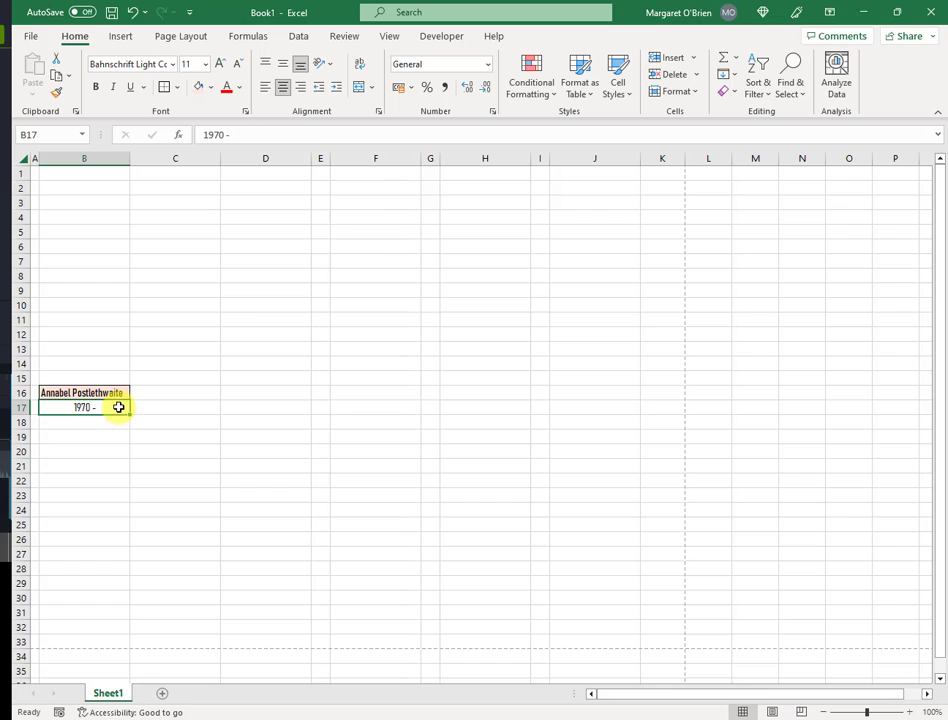
{"action": "left_click", "coordinate": [211, 90]}
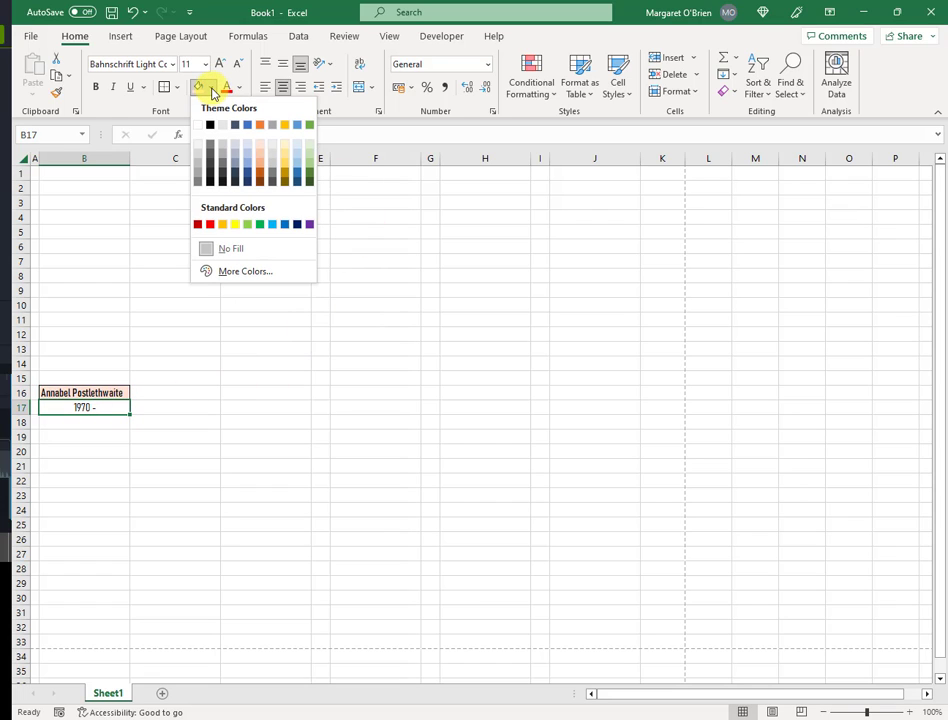
{"action": "left_click", "coordinate": [275, 148]}
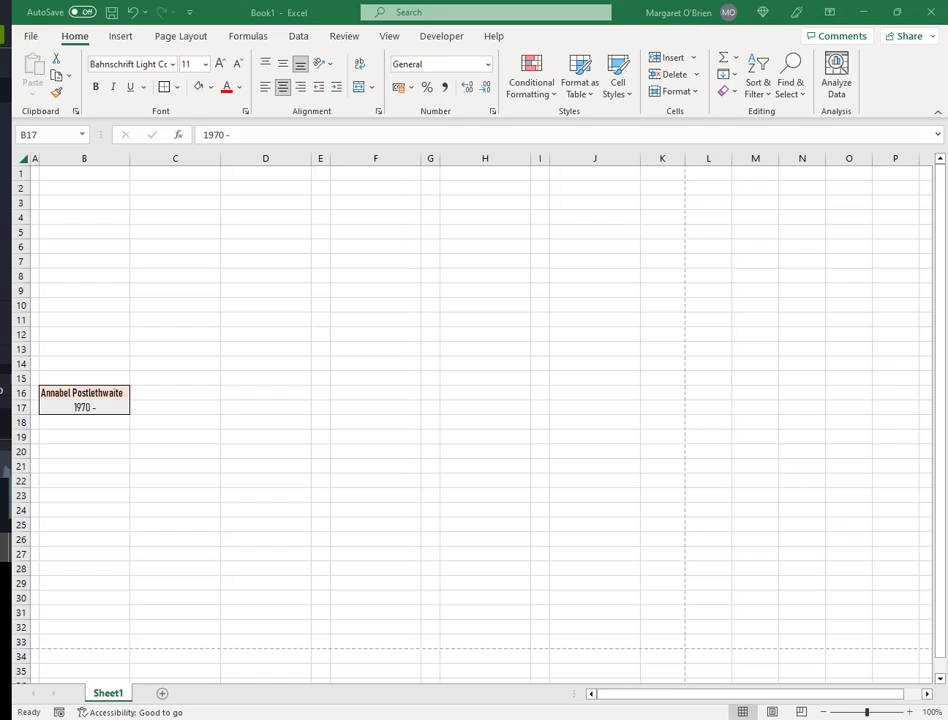
{"action": "left_click", "coordinate": [82, 390]}
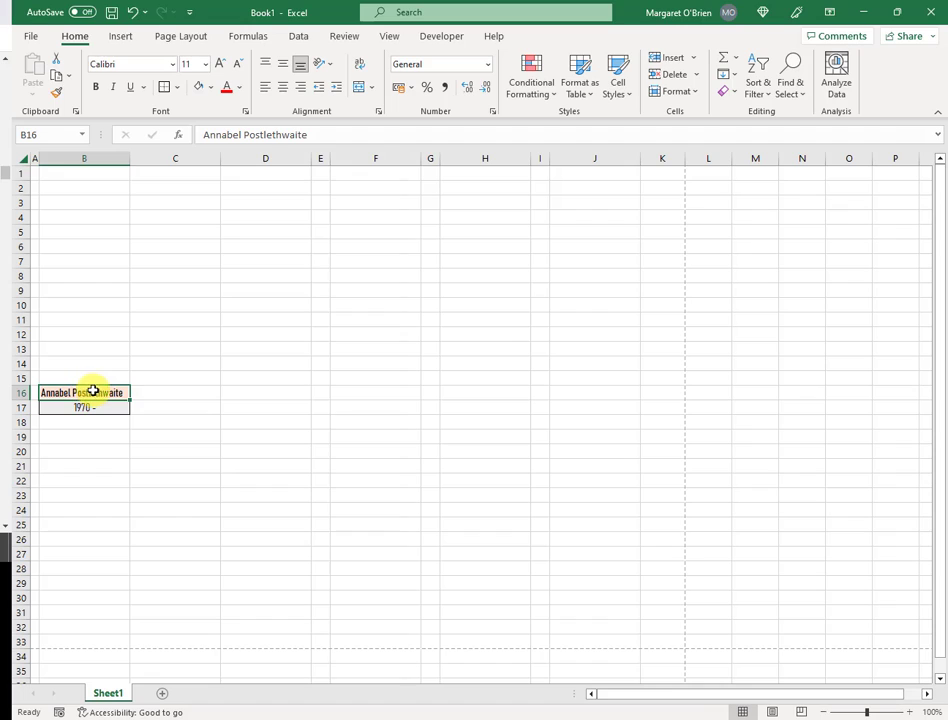
- Copy the B16:C17 ancestor box and paste it at C8
{"action": "left_click_drag", "start_coordinate": [92, 391], "coordinate": [200, 411]}
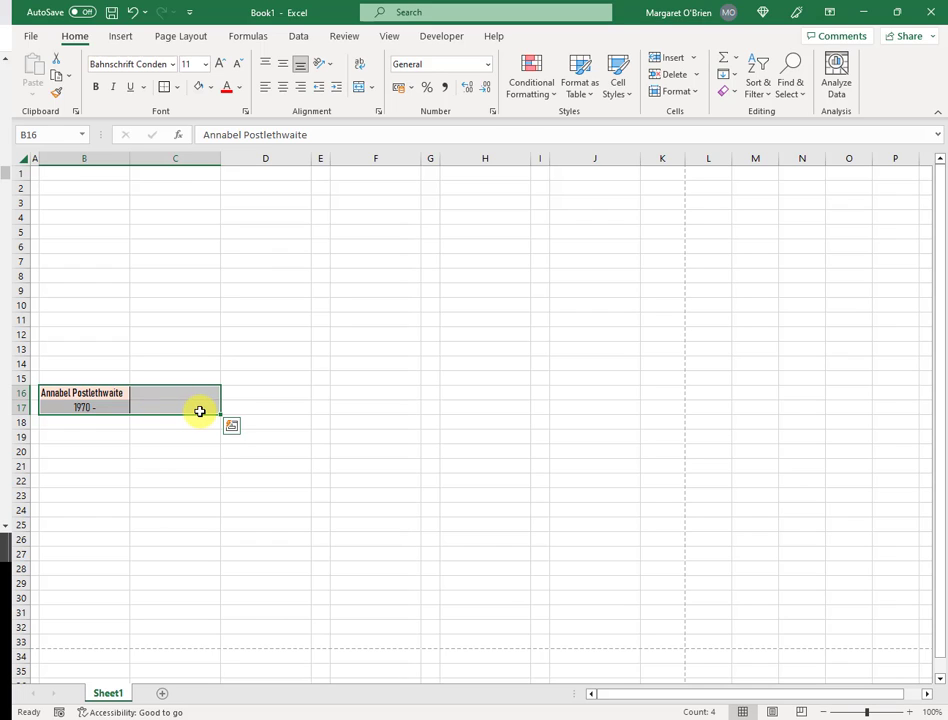
{"action": "key", "text": "ctrl+c"}
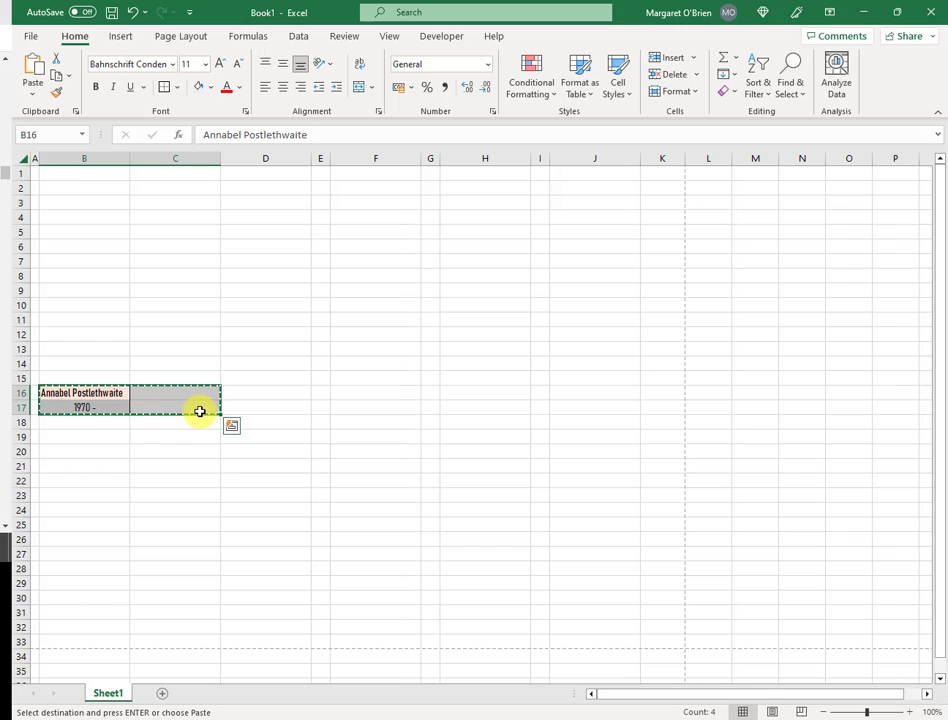
{"action": "left_click", "coordinate": [184, 273]}
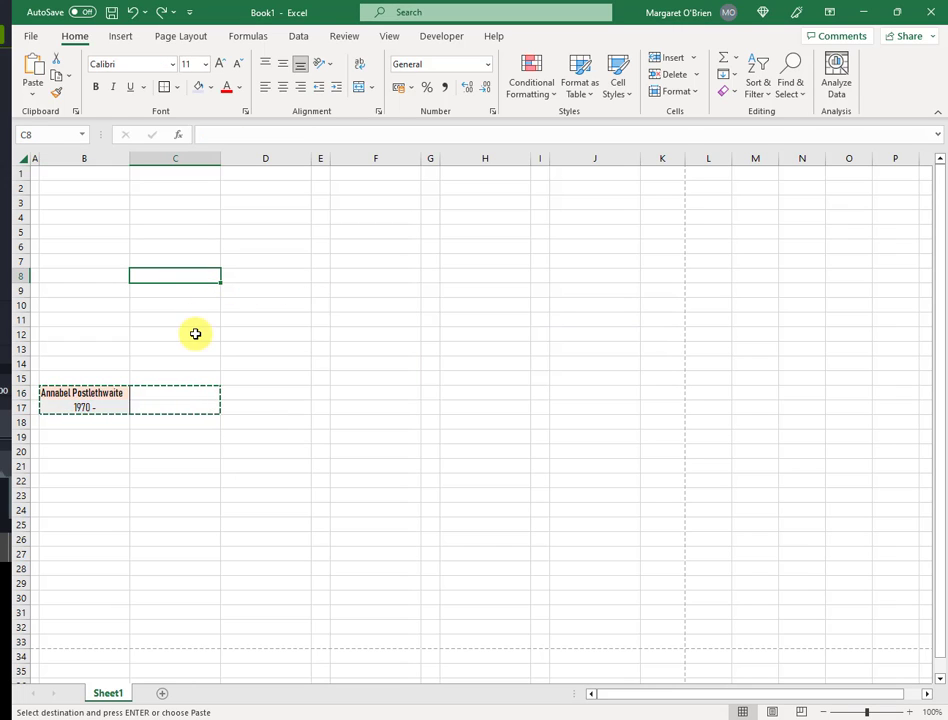
{"action": "key", "text": "ctrl+v"}
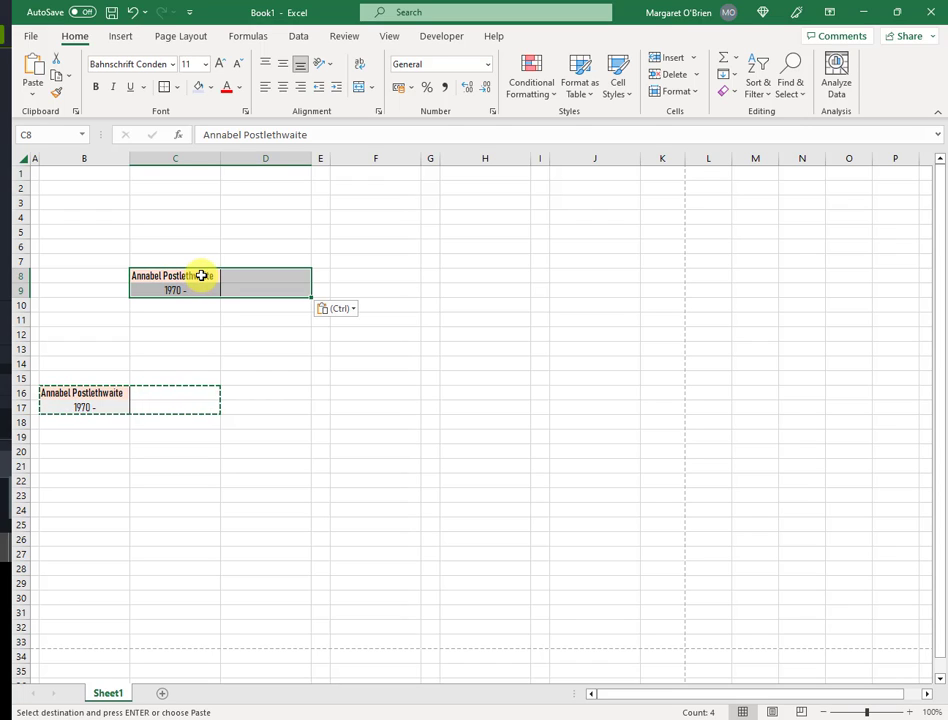
- Fill C8:C9 with Blue Accent 1 Lighter 80%, clear its name and year, then select C8:D9
{"action": "mouse_move", "coordinate": [201, 275]}
{"action": "left_mouse_down"}
{"action": "mouse_move", "coordinate": [211, 284]}
{"action": "mouse_move", "coordinate": [203, 275]}
{"action": "left_mouse_up"}
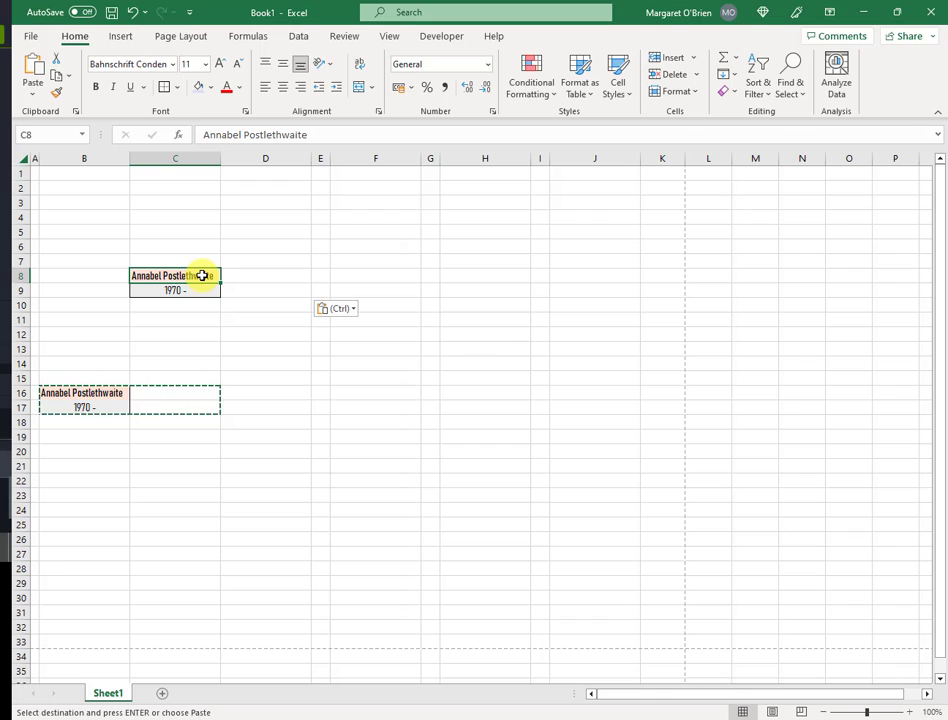
{"action": "left_click", "coordinate": [212, 89]}
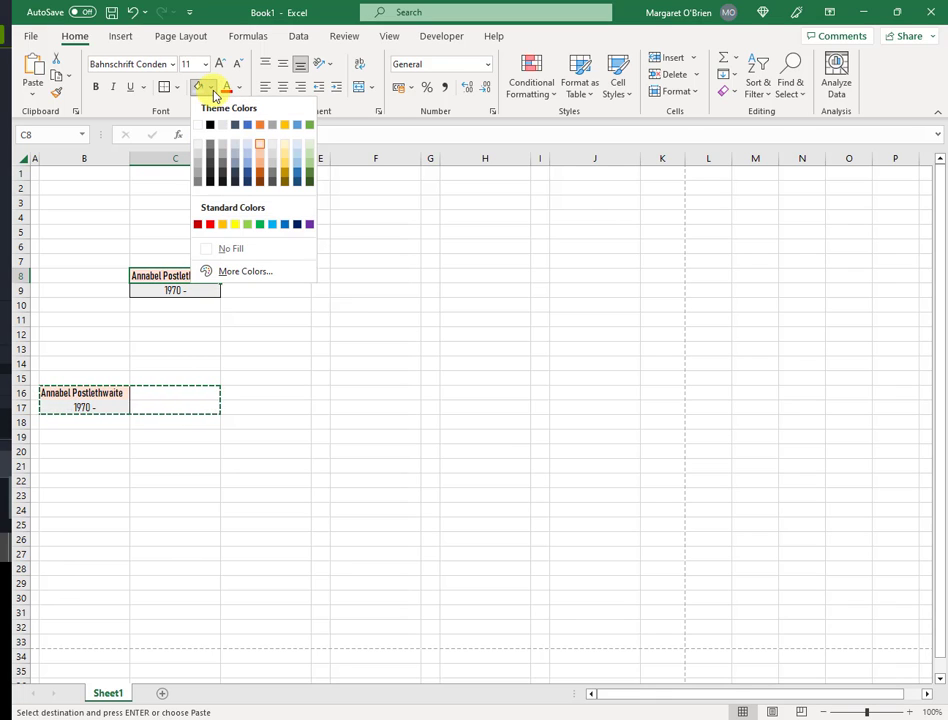
{"action": "left_click", "coordinate": [252, 150]}
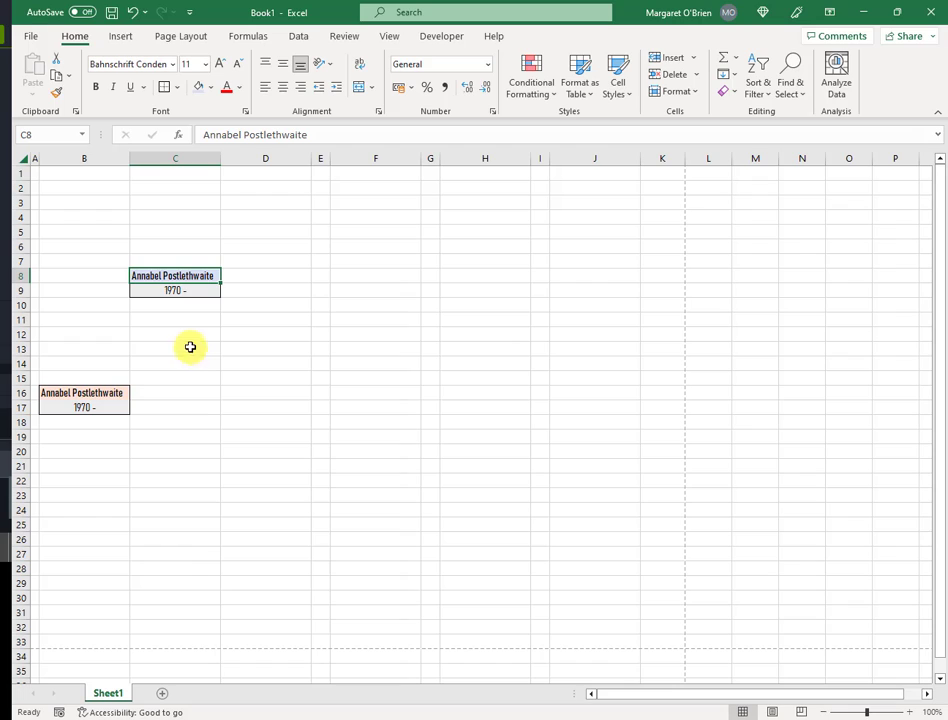
{"action": "key", "text": "Delete"}
{"action": "left_click", "coordinate": [197, 294]}
{"action": "key", "text": "Delete"}
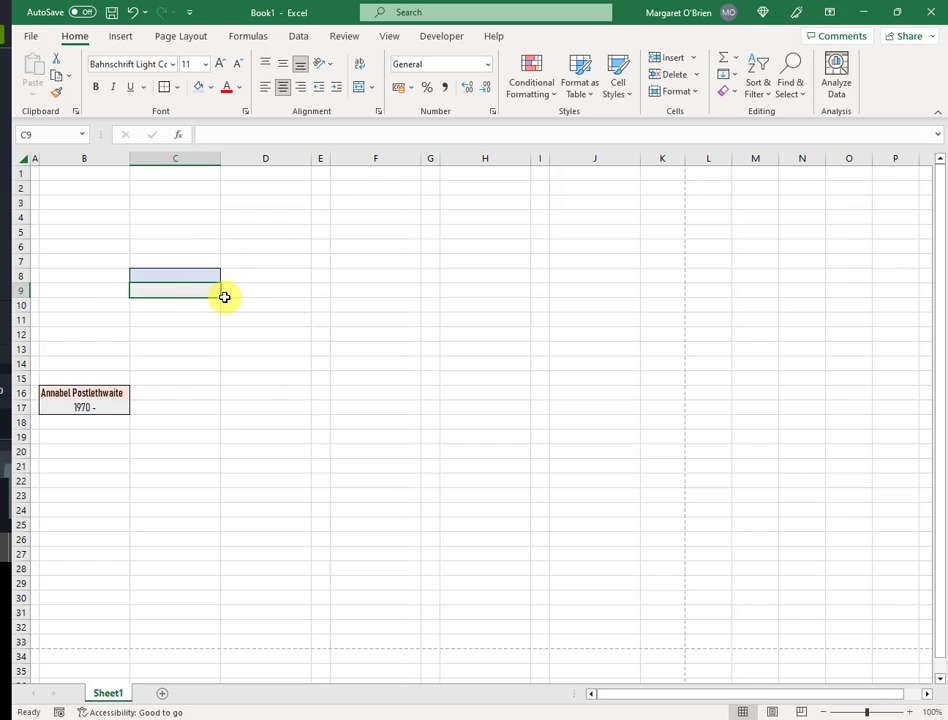
{"action": "left_click", "coordinate": [243, 281]}
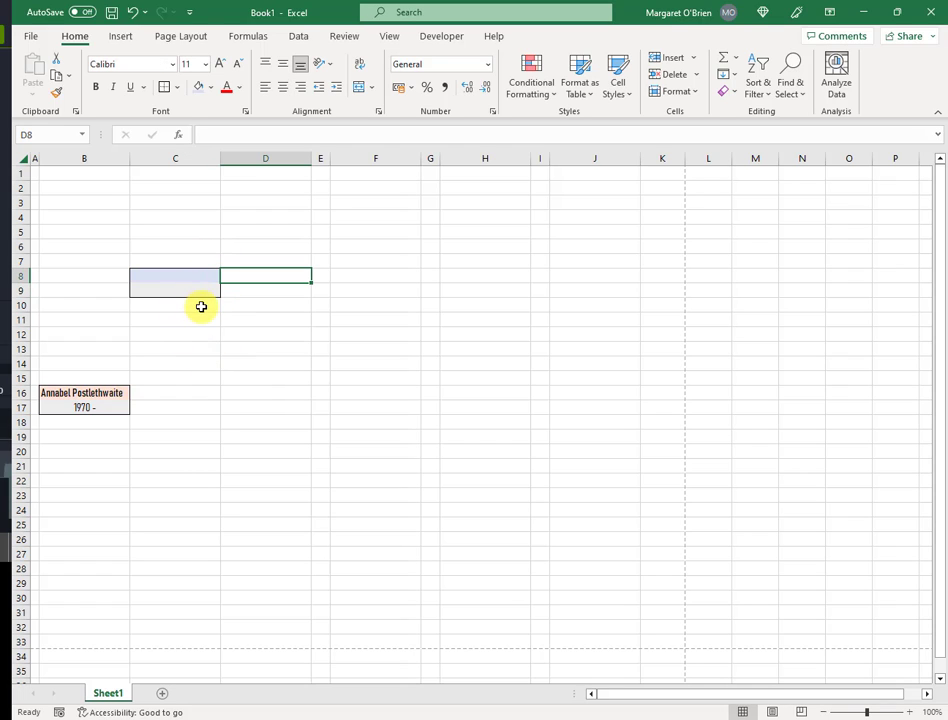
{"action": "left_click", "coordinate": [201, 307]}
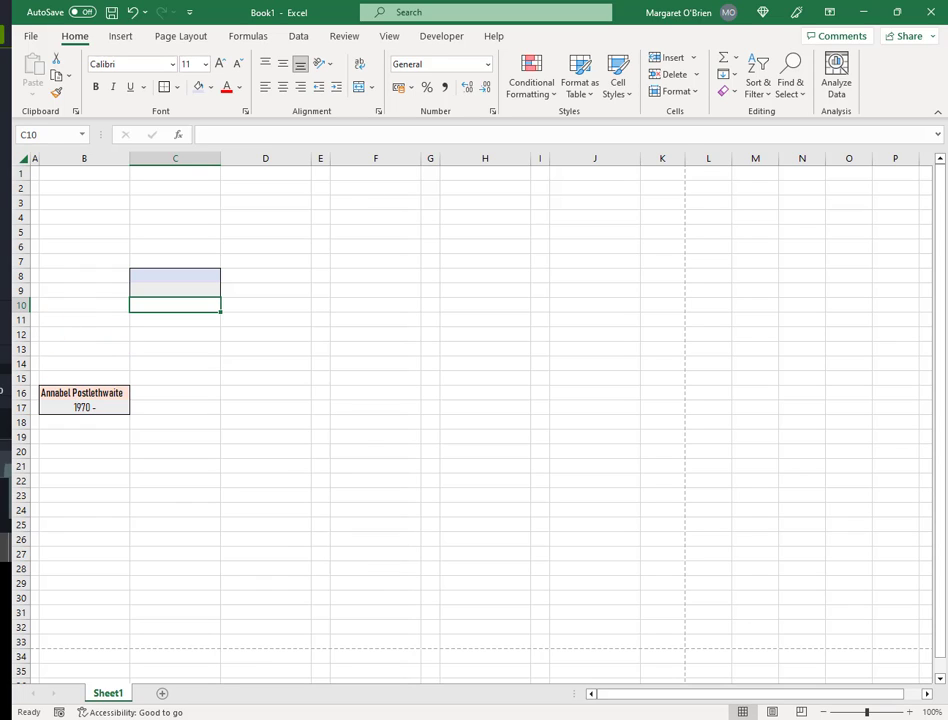
{"action": "left_click_drag", "start_coordinate": [205, 277], "coordinate": [259, 291]}
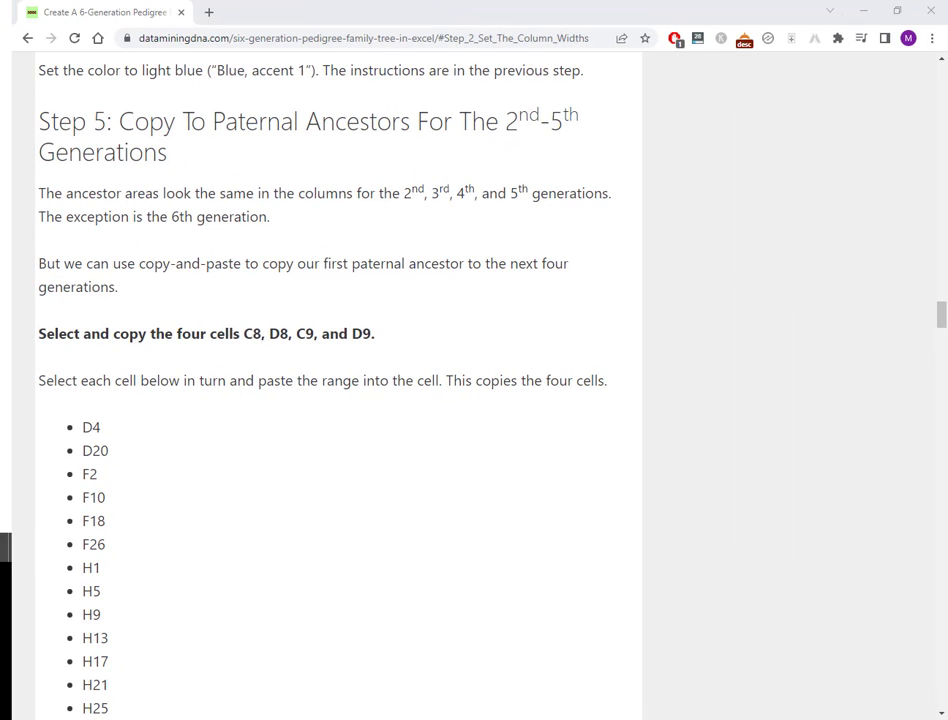
- Scroll the tutorial down to Step 5: Copy To Paternal Ancestors
{"action": "scroll", "coordinate": [133, 387], "scroll_direction": "down", "scroll_amount": 1}
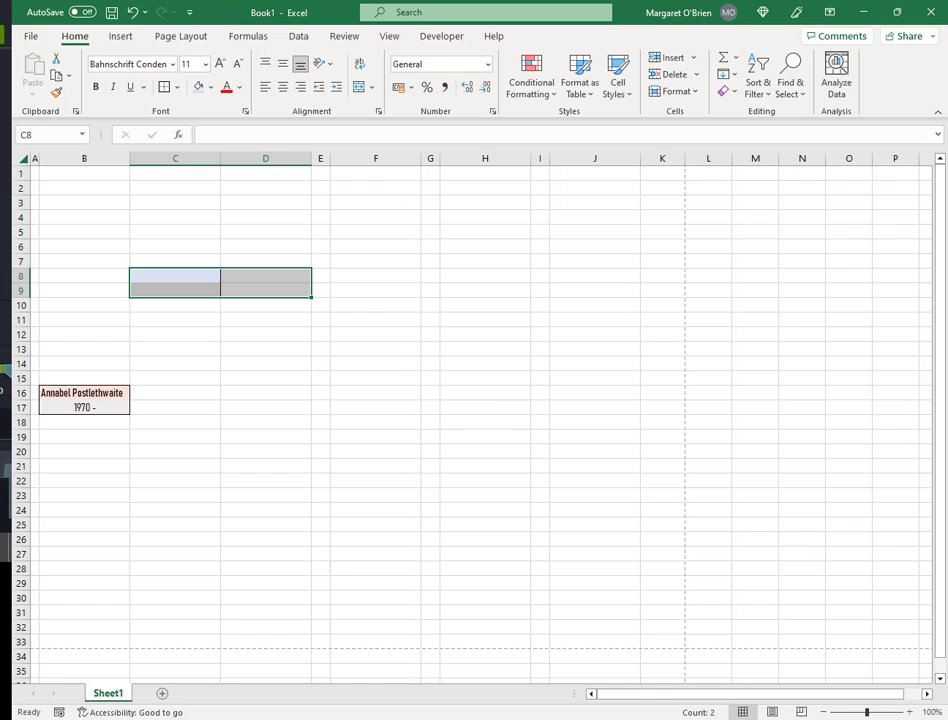
- Copy the blue box C8:D9 and paste it at D4, D20, F2, F10, F18 and F26
{"action": "key", "text": "ctrl+c"}
{"action": "left_click", "coordinate": [265, 217]}
{"action": "key", "text": "ctrl+v"}
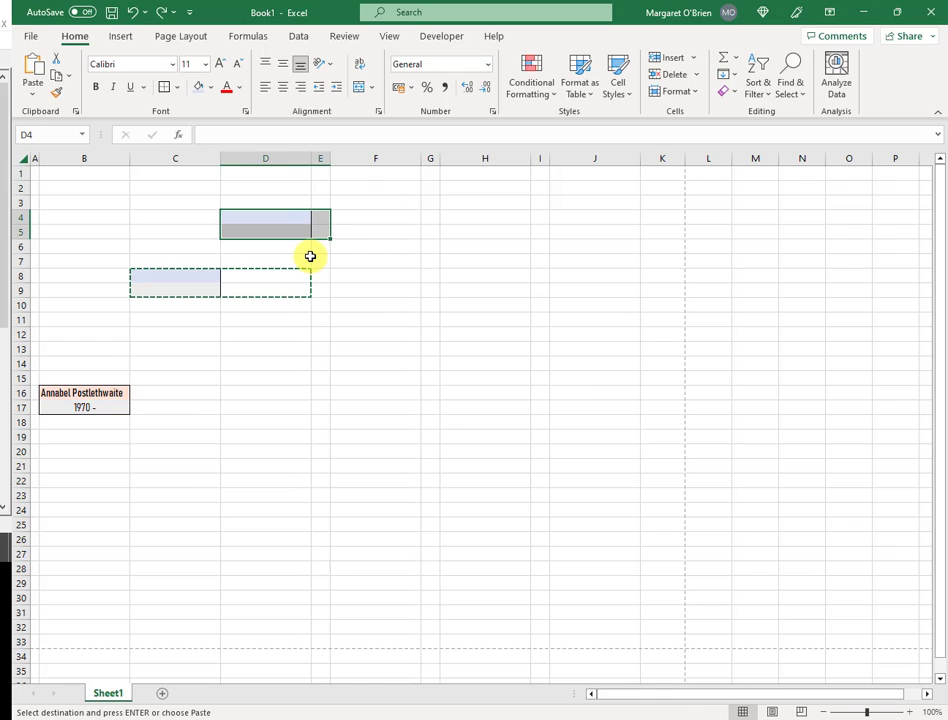
{"action": "left_click", "coordinate": [271, 449]}
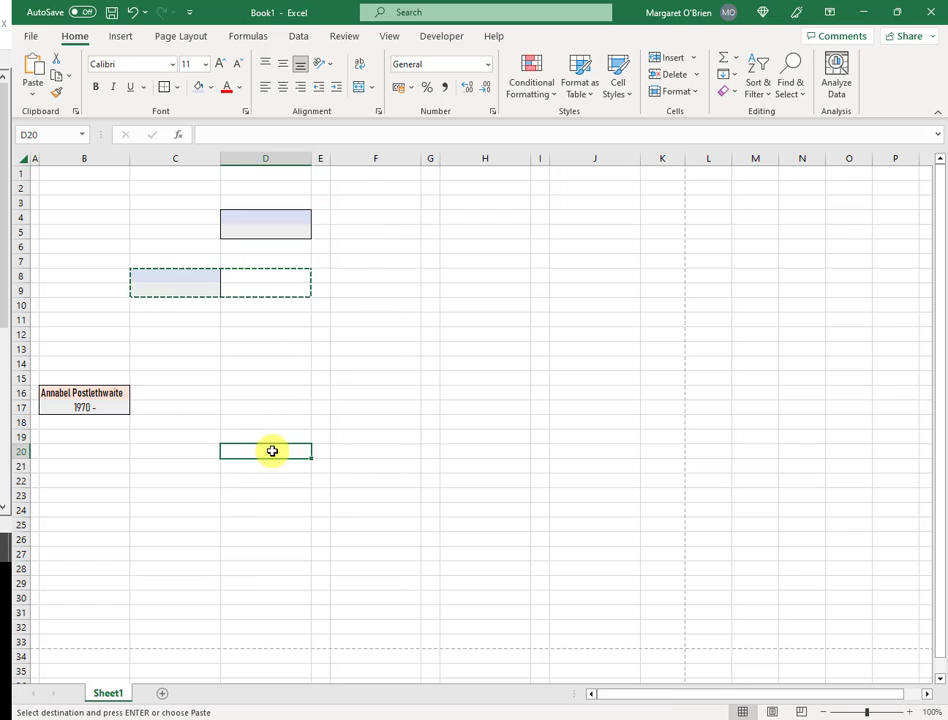
{"action": "key", "text": "ctrl+v"}
{"action": "left_click", "coordinate": [388, 190]}
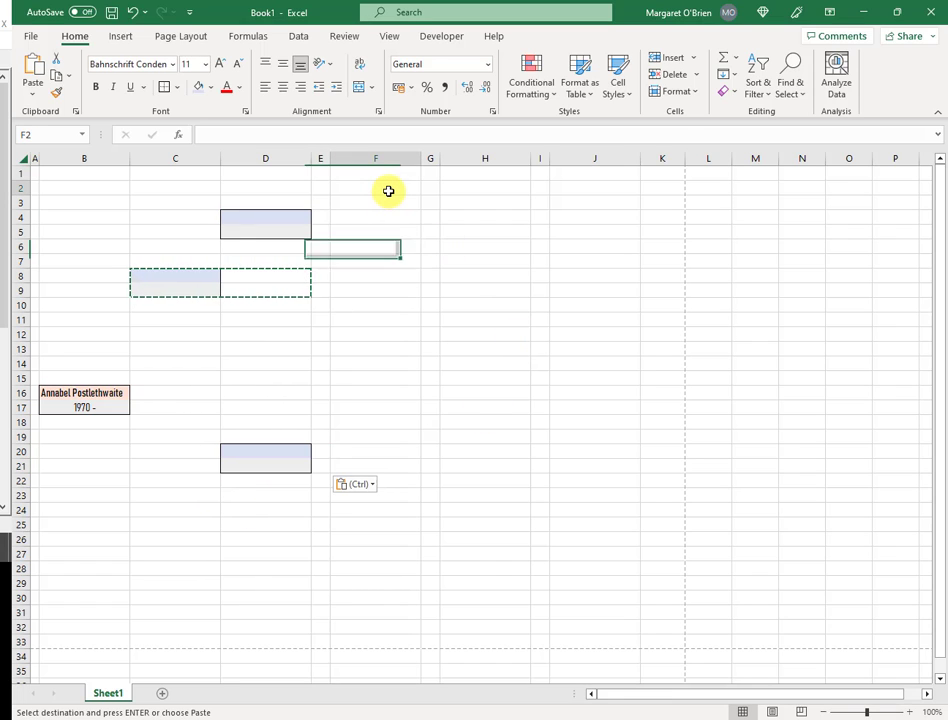
{"action": "key", "text": "ctrl+v"}
{"action": "key", "text": "ctrl+v"}
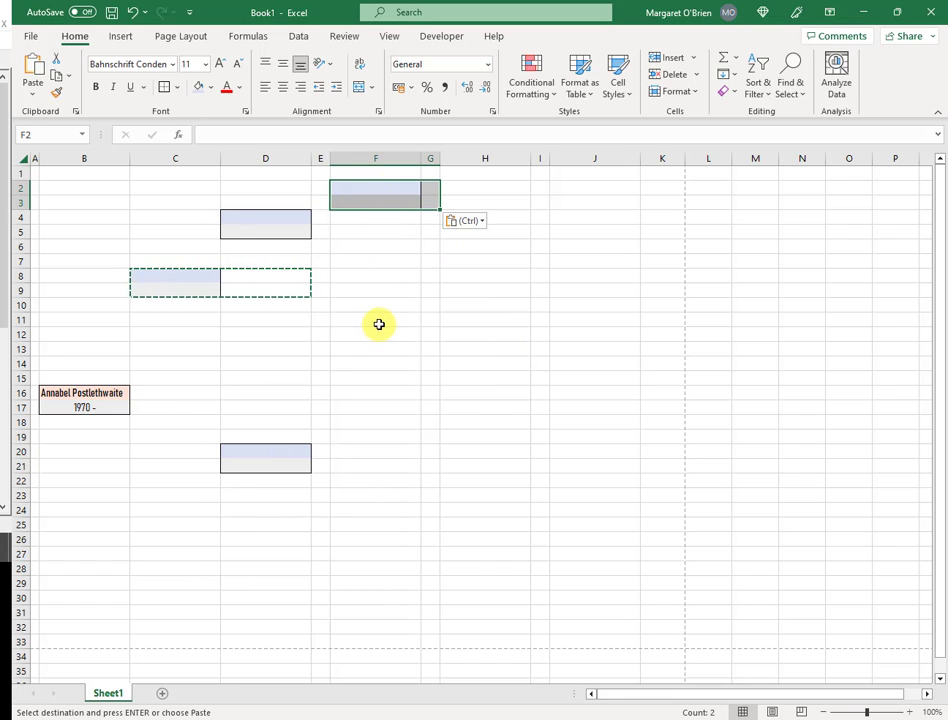
{"action": "left_click", "coordinate": [380, 313]}
{"action": "key", "text": "ctrl+v"}
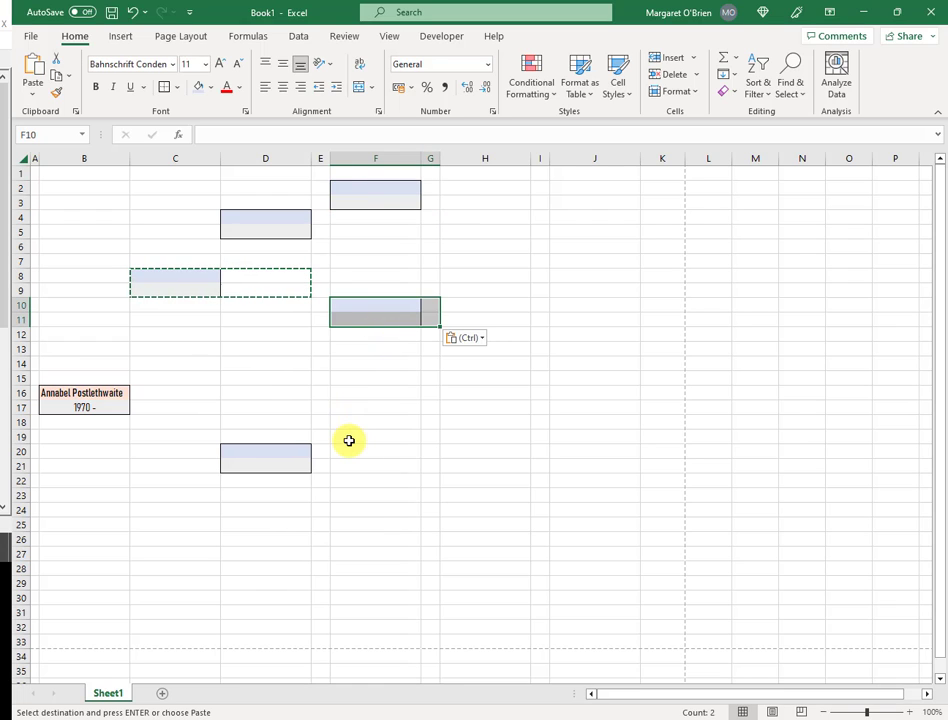
{"action": "left_click", "coordinate": [377, 428]}
{"action": "key", "text": "ctrl+v"}
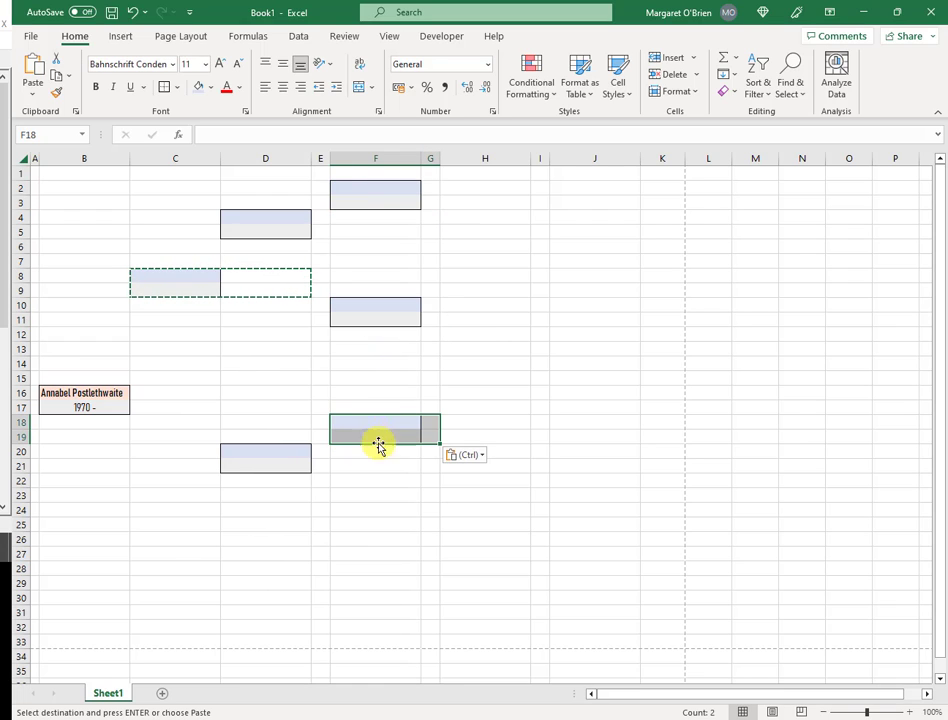
{"action": "left_click", "coordinate": [379, 540]}
{"action": "key", "text": "ctrl+v"}
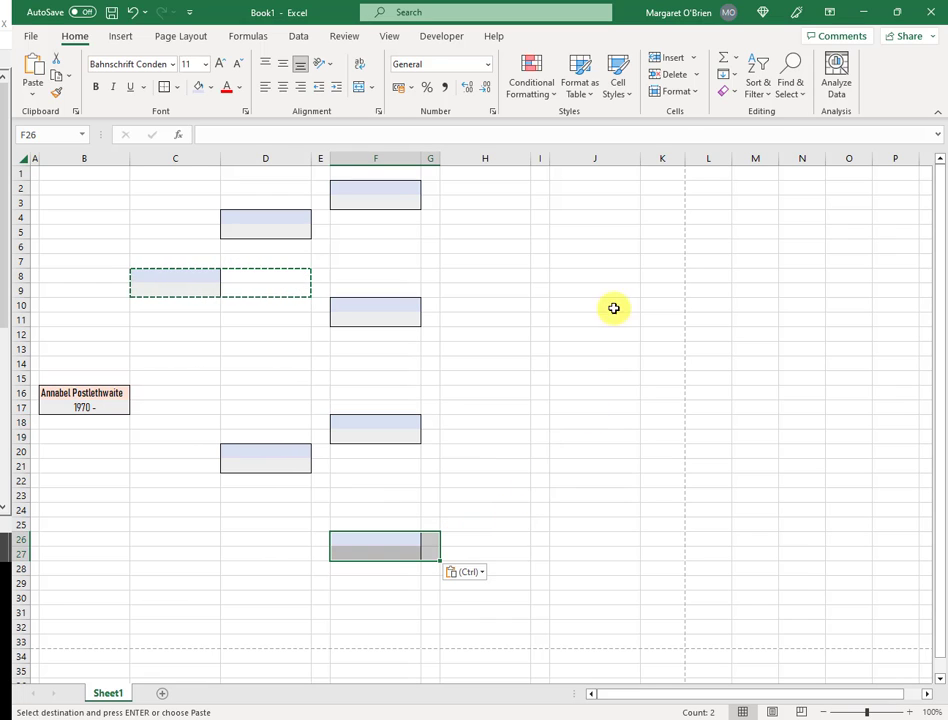
- Paste the blue box into H1, H5, H9, H13, H17, H21, H25 and H29, then stop pasting
{"action": "left_click", "coordinate": [502, 177]}
{"action": "key", "text": "ctrl+v"}
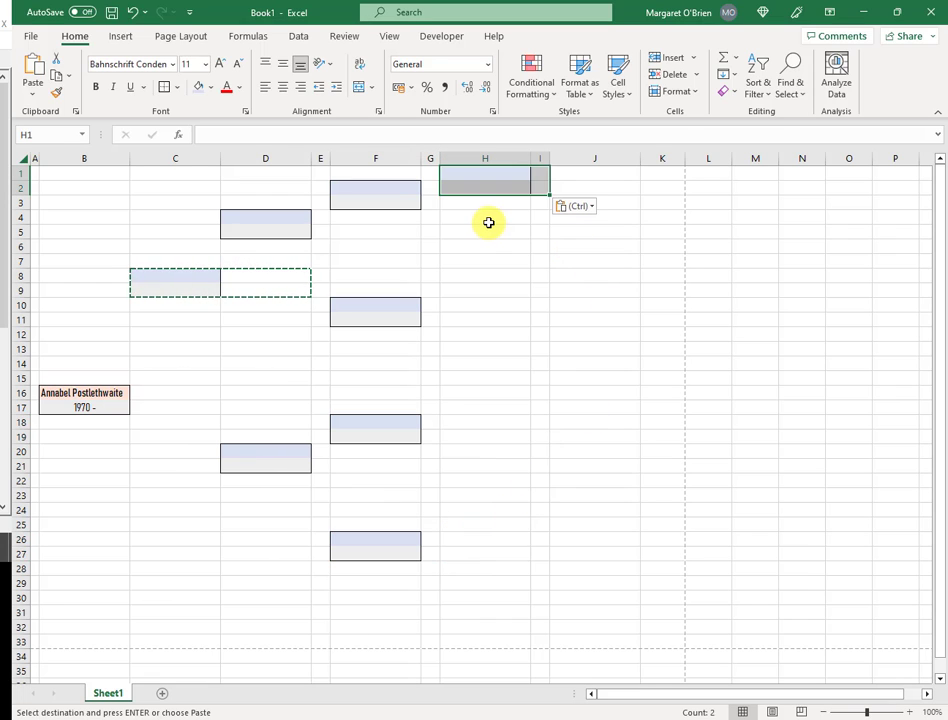
{"action": "left_click", "coordinate": [485, 233]}
{"action": "key", "text": "ctrl+v"}
{"action": "left_click", "coordinate": [476, 292]}
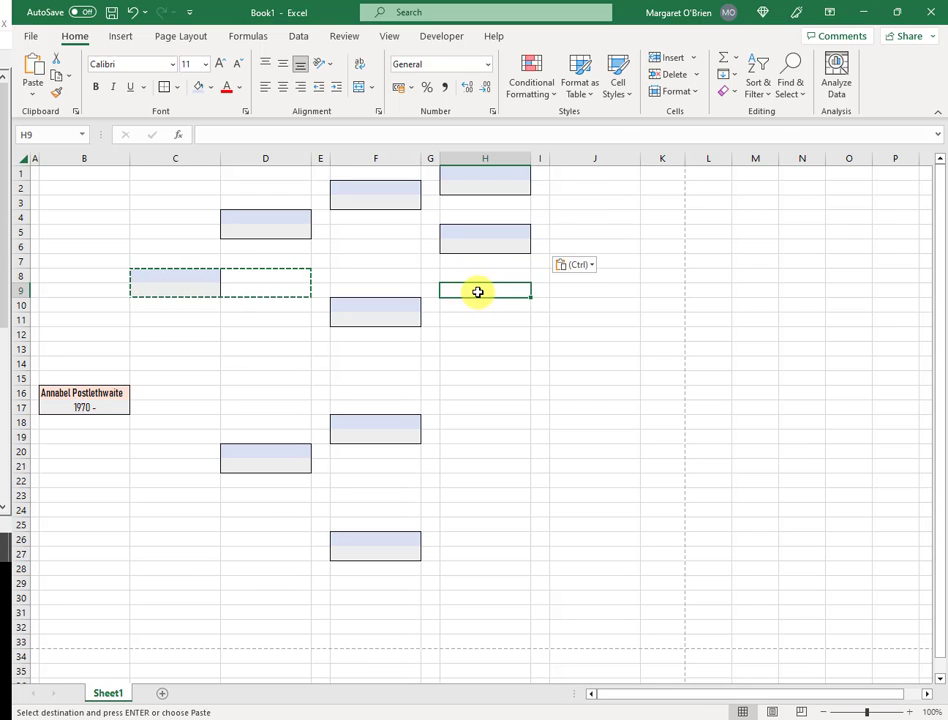
{"action": "key", "text": "ctrl+v"}
{"action": "left_click", "coordinate": [481, 365]}
{"action": "key", "text": "ctrl+v"}
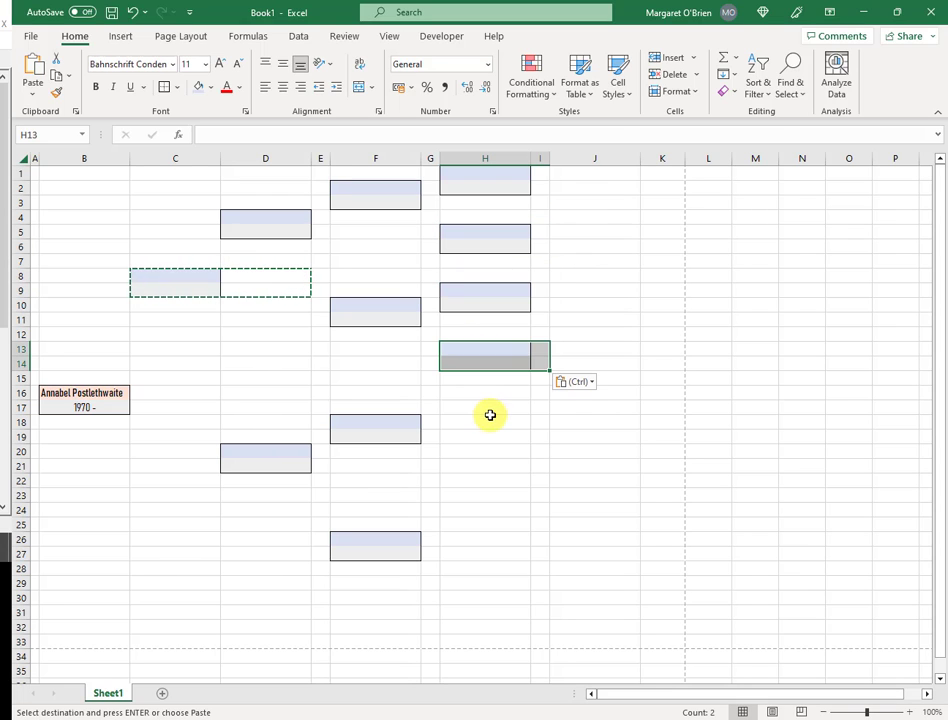
{"action": "left_click", "coordinate": [491, 408]}
{"action": "key", "text": "ctrl+v"}
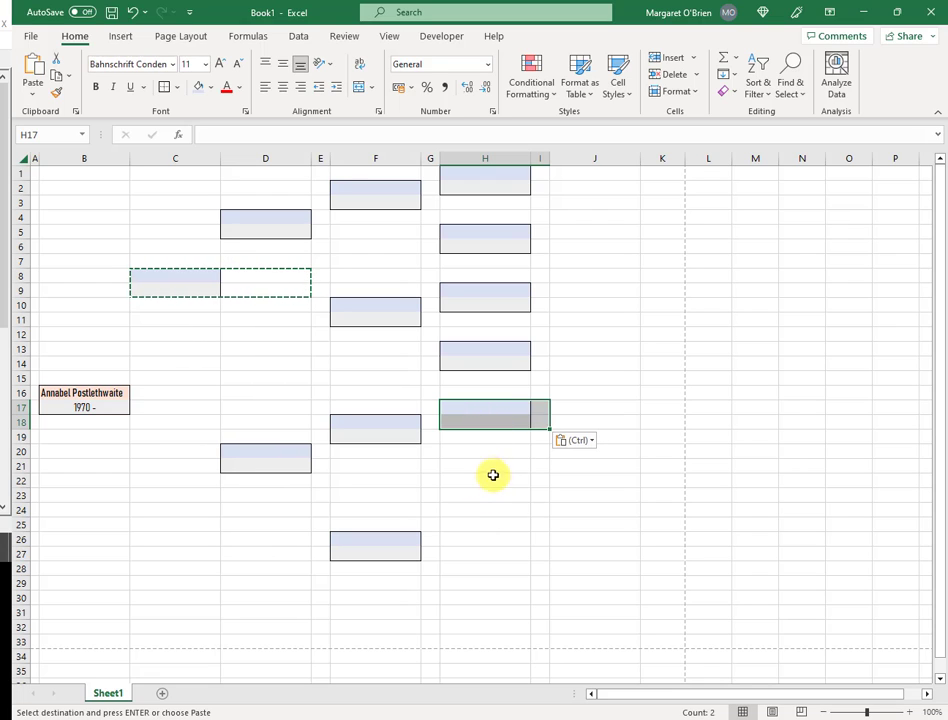
{"action": "left_click", "coordinate": [493, 468]}
{"action": "key", "text": "ctrl+v"}
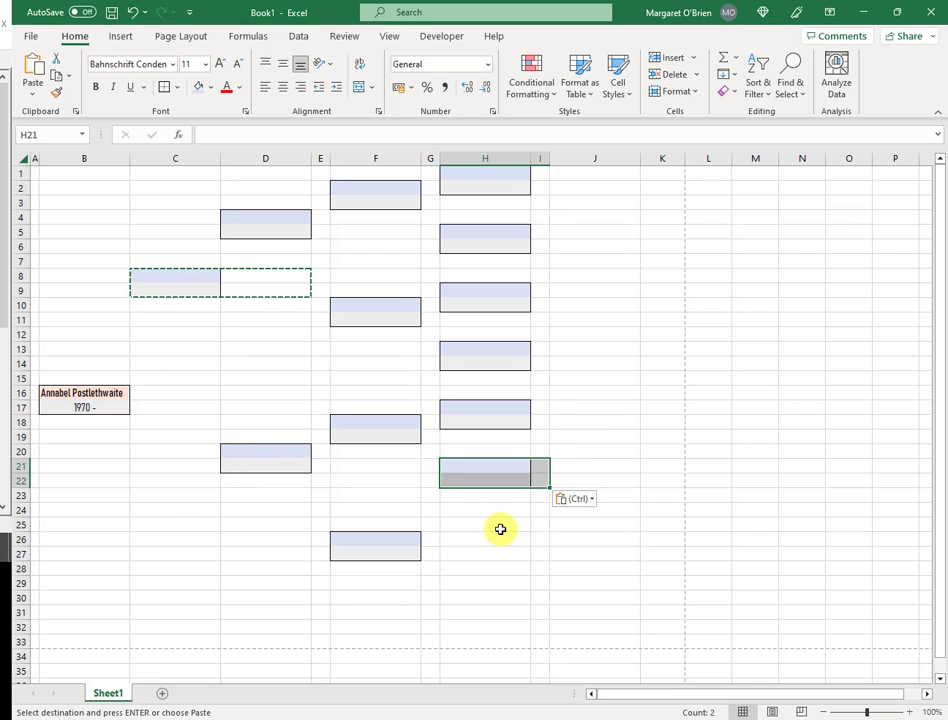
{"action": "left_click", "coordinate": [499, 528]}
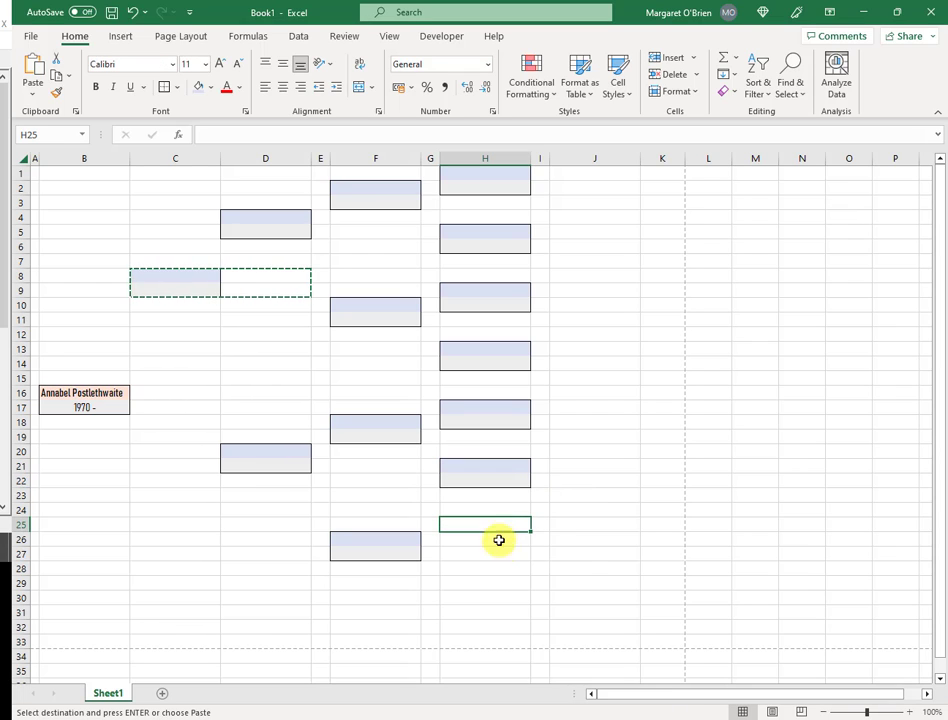
{"action": "key", "text": "ctrl+v"}
{"action": "left_click", "coordinate": [496, 582]}
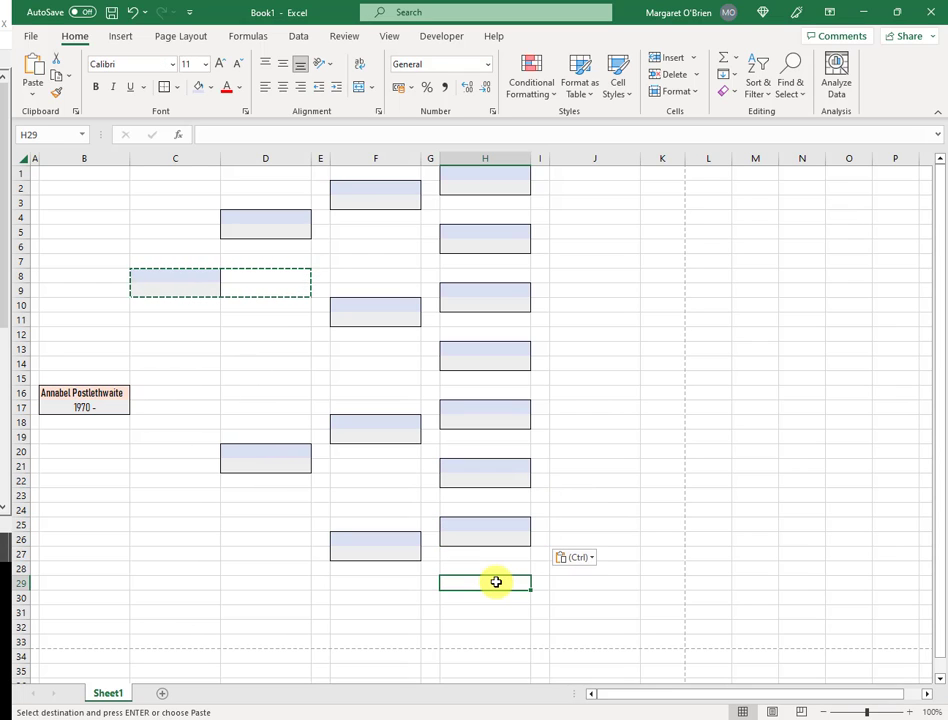
{"action": "key", "text": "ctrl+v"}
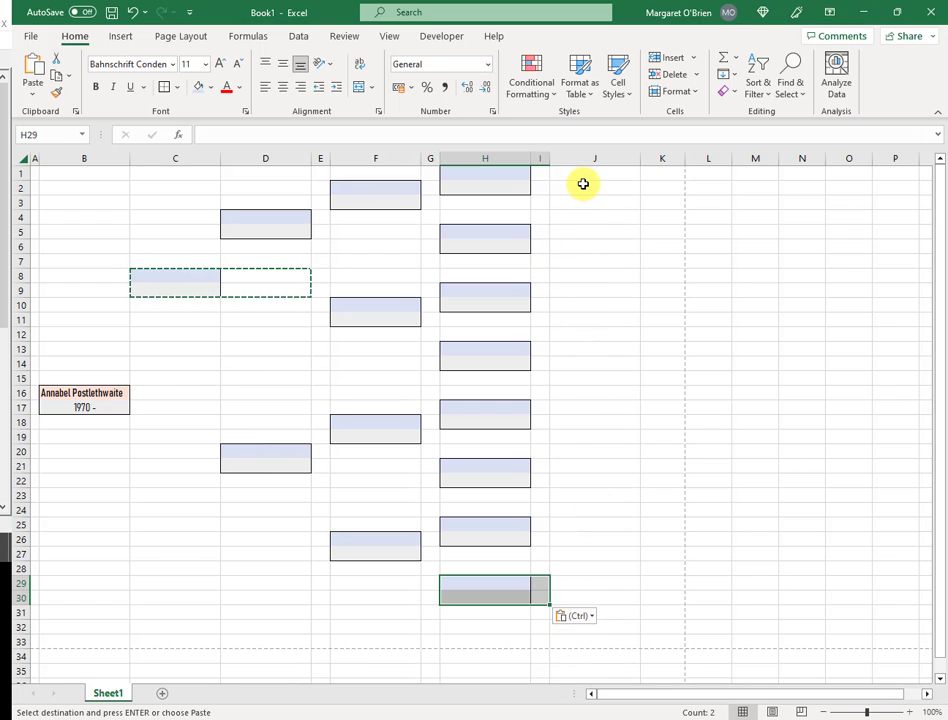
{"action": "left_click", "coordinate": [175, 349]}
{"action": "key", "text": "Escape"}
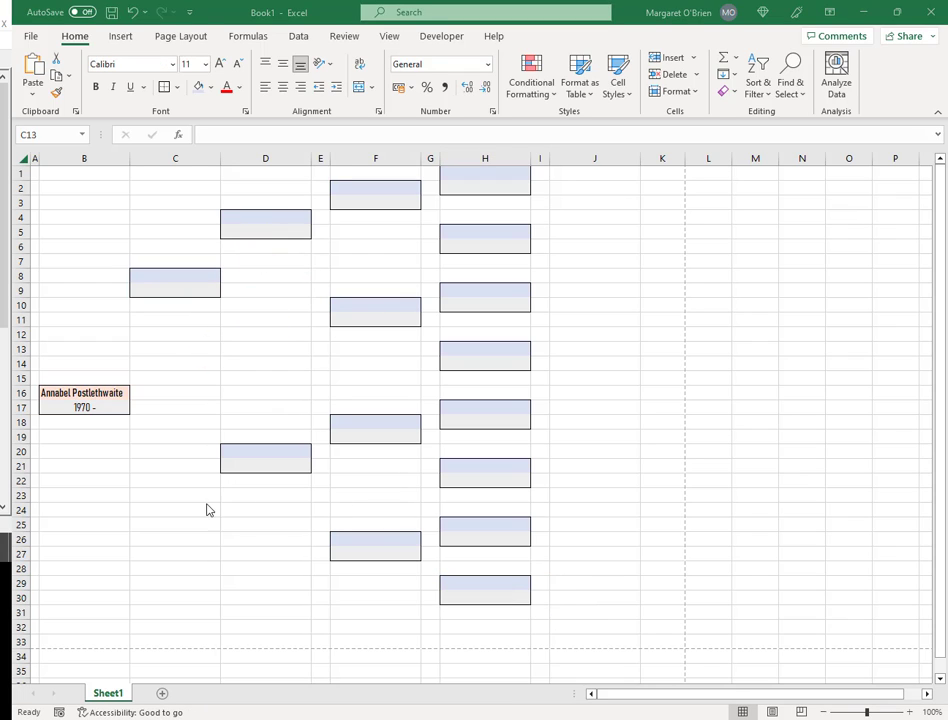
- Clear the sample name and year from the pink box in B16 and B17
{"action": "left_click", "coordinate": [97, 393]}
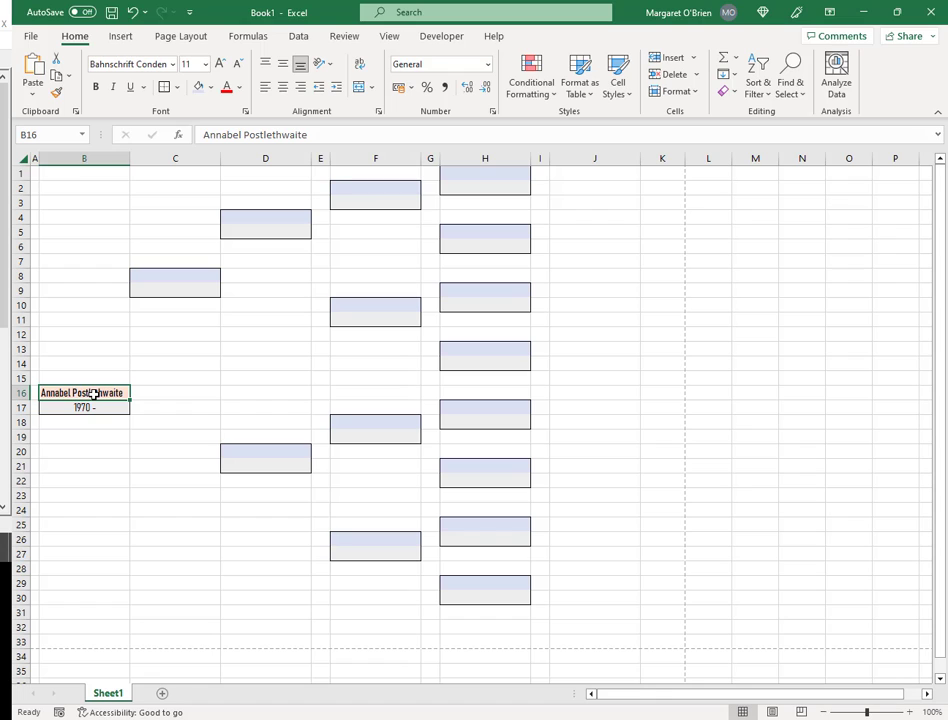
{"action": "key", "text": "Delete"}
{"action": "left_click", "coordinate": [85, 406]}
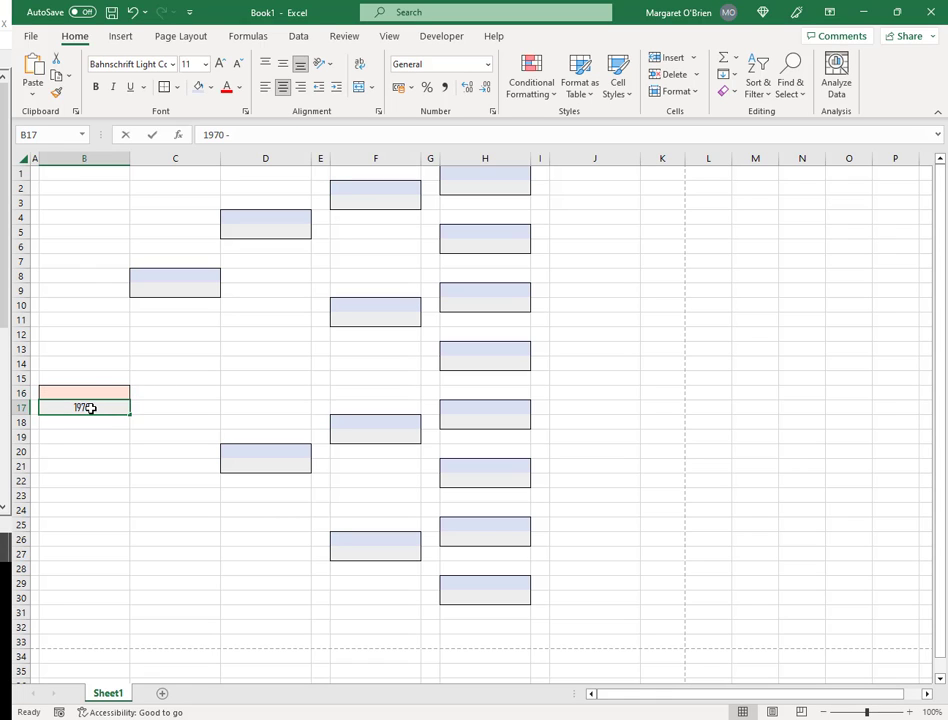
{"action": "key", "text": "Delete"}
{"action": "key", "text": "Down"}
{"action": "key", "text": "Down"}
{"action": "key", "text": "Down"}
- Copy the empty pink box B16:C17 and paste it at C24
{"action": "left_click_drag", "start_coordinate": [112, 392], "coordinate": [146, 405]}
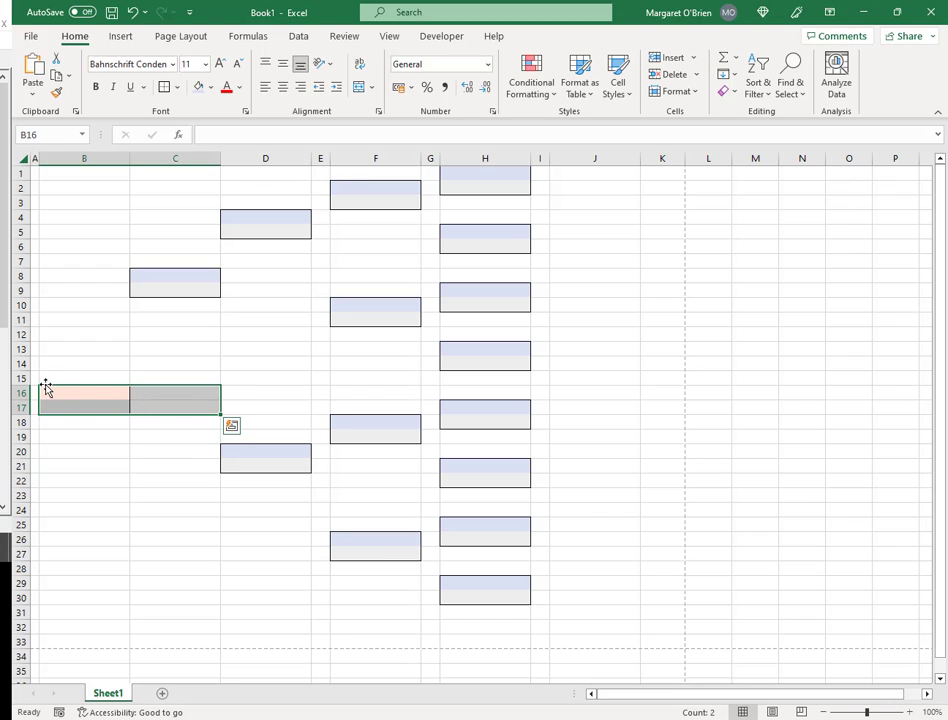
{"action": "key", "text": "ctrl+c"}
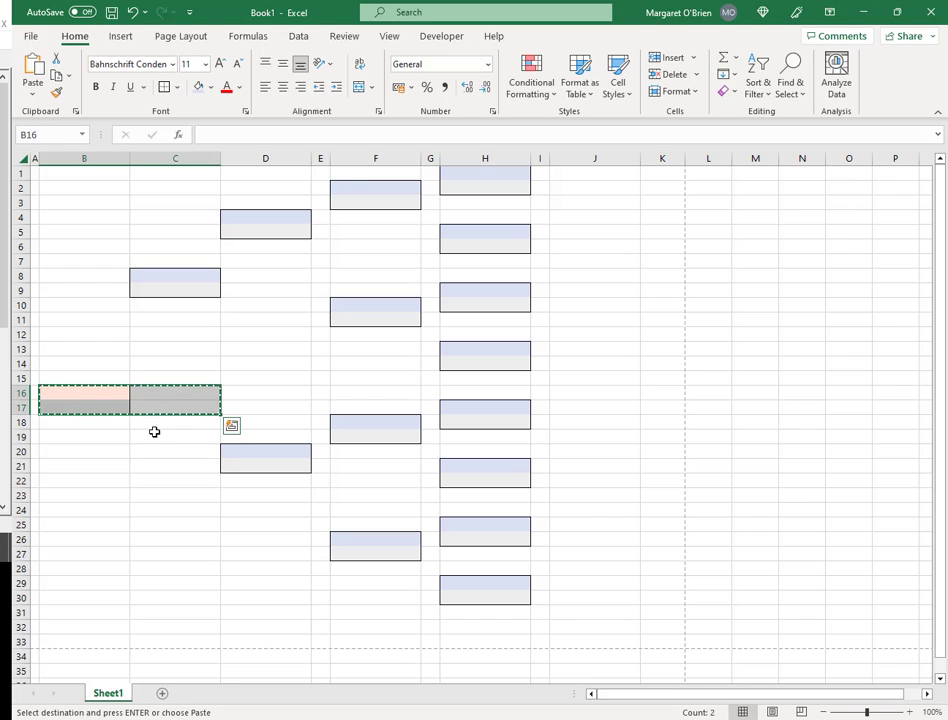
{"action": "left_click", "coordinate": [170, 512]}
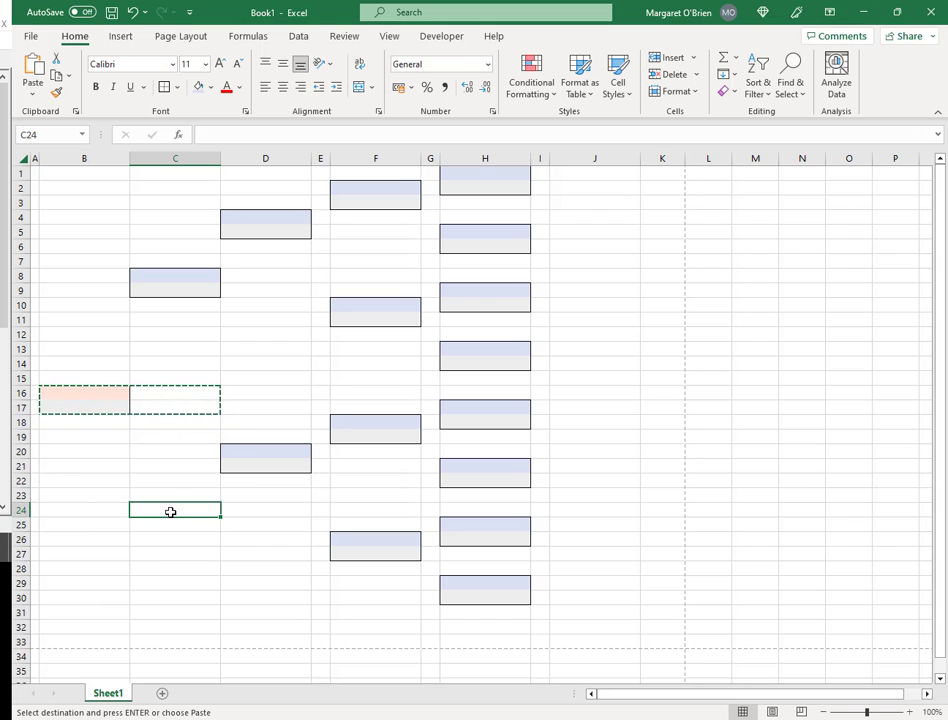
{"action": "key", "text": "ctrl+v"}
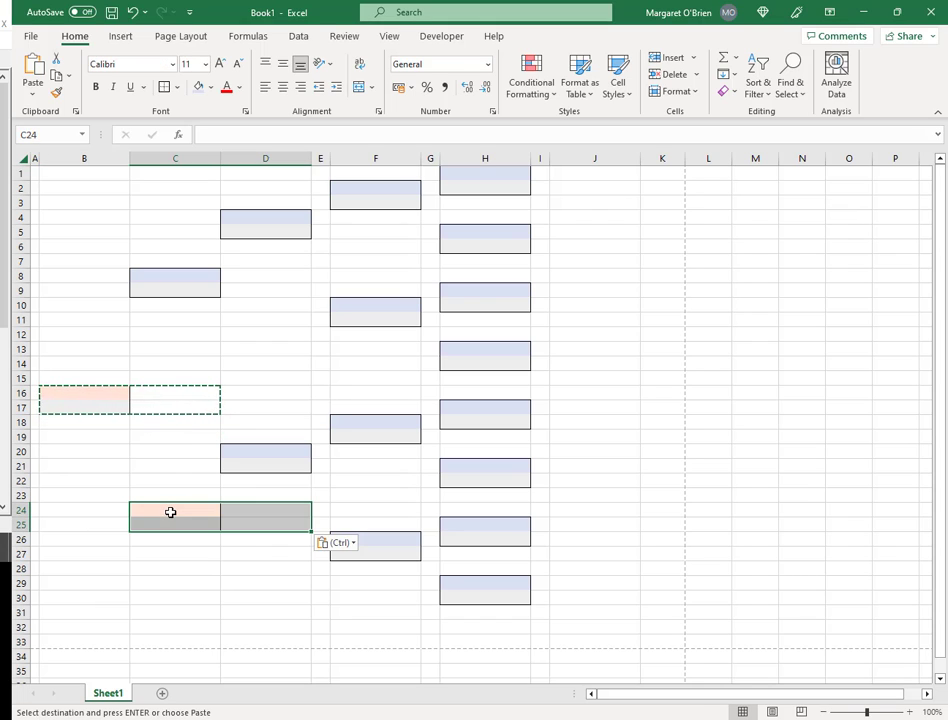
{"action": "left_click", "coordinate": [180, 562]}
{"action": "key", "text": "Escape"}
{"action": "left_click_drag", "start_coordinate": [175, 512], "coordinate": [227, 519]}
{"action": "key", "text": "ctrl+v"}
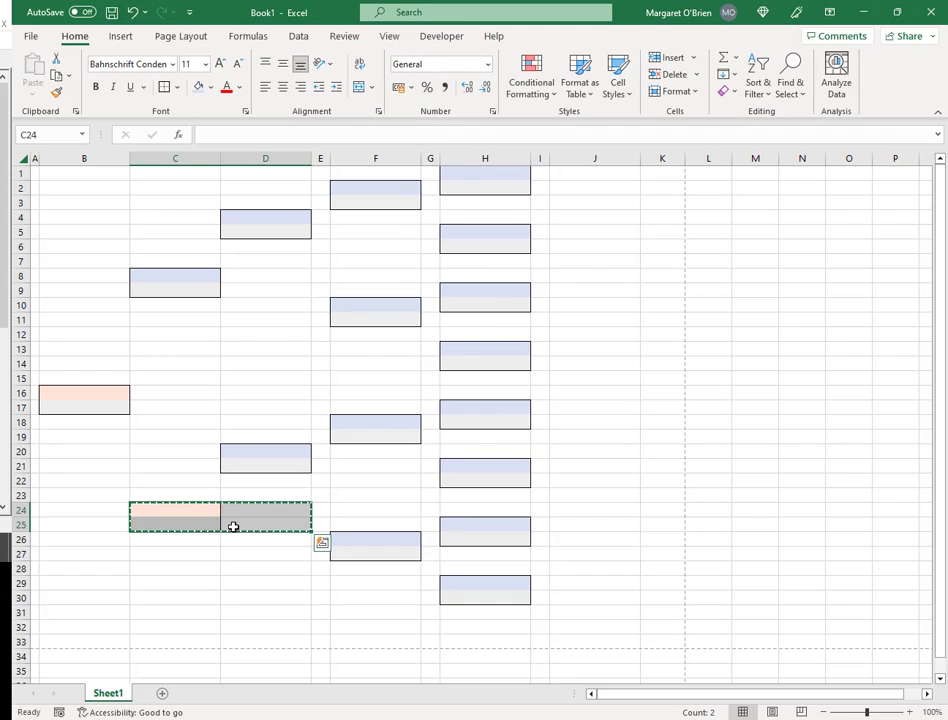
- Copy the pink C24 box and paste it at D12, D28, F6, F14, F22 and F30
{"action": "key", "text": "ctrl+c"}
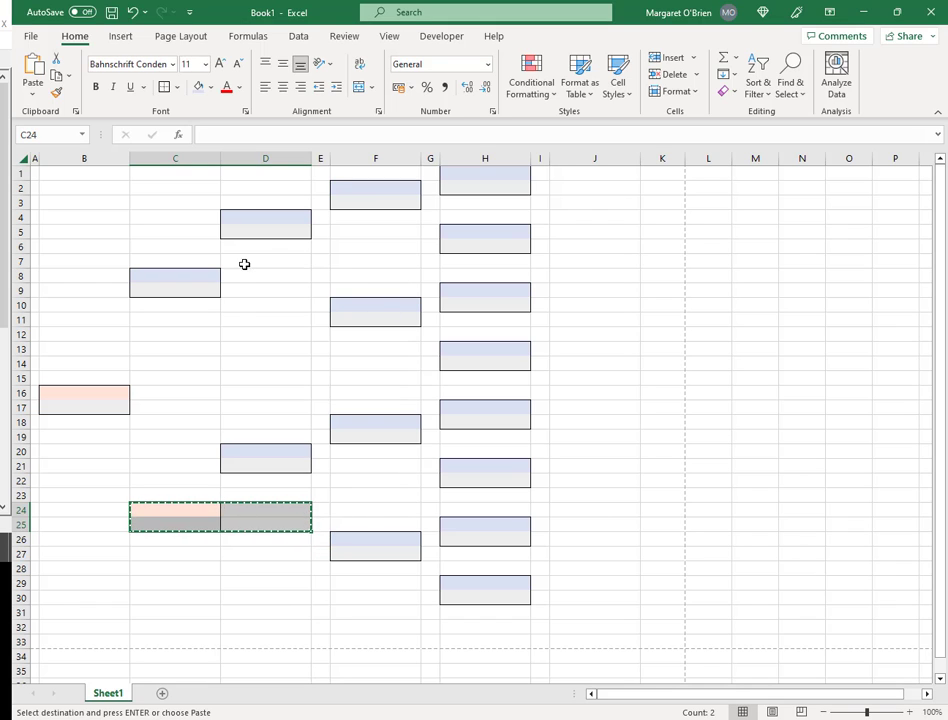
{"action": "left_click", "coordinate": [276, 335]}
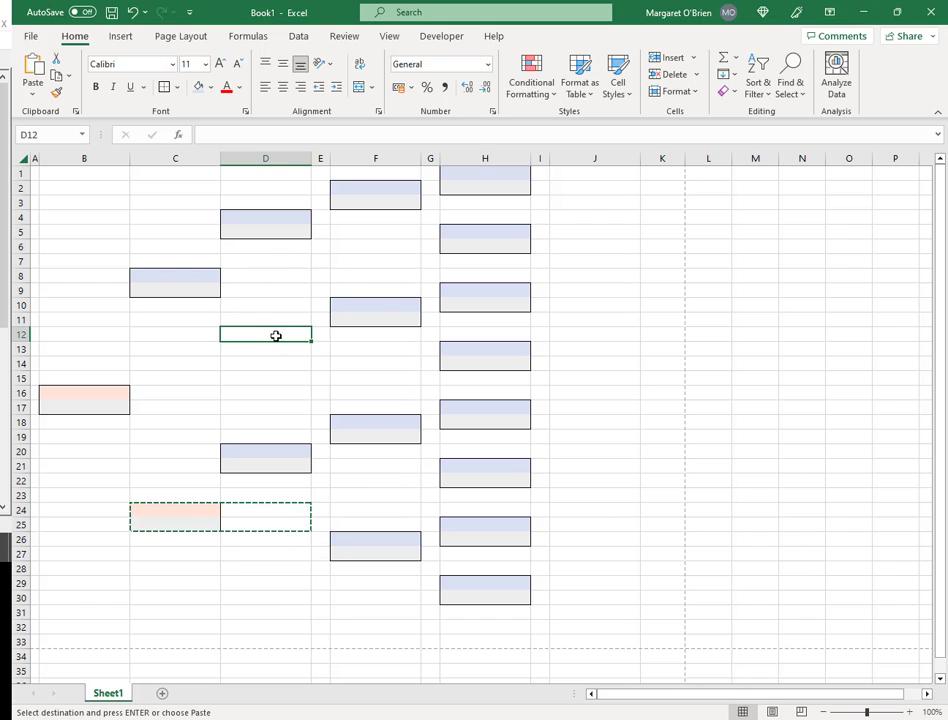
{"action": "key", "text": "ctrl+v"}
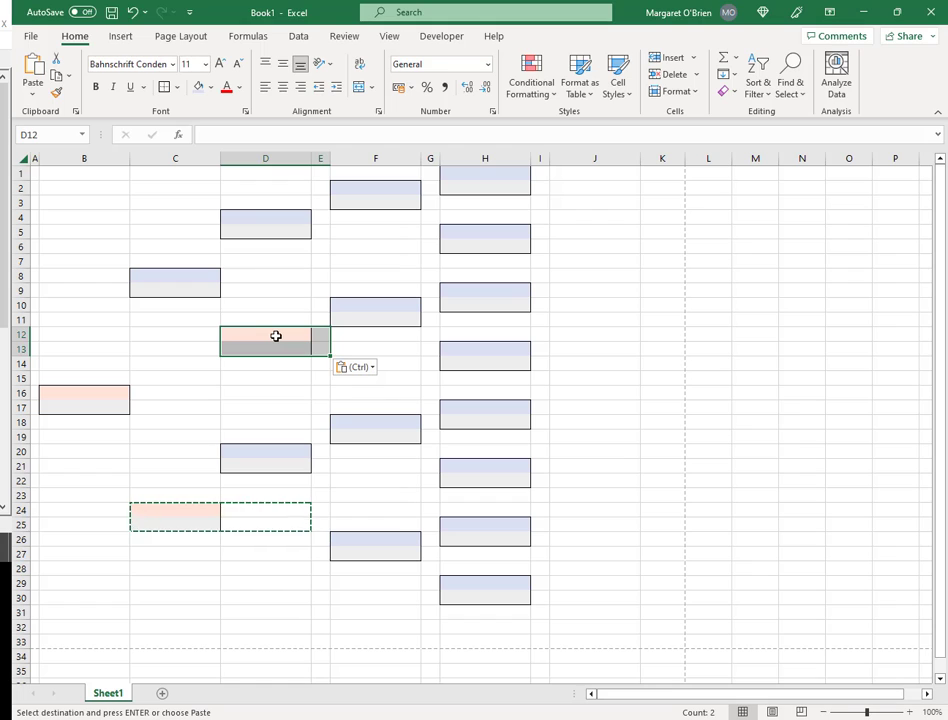
{"action": "left_click", "coordinate": [254, 569]}
{"action": "key", "text": "ctrl+v"}
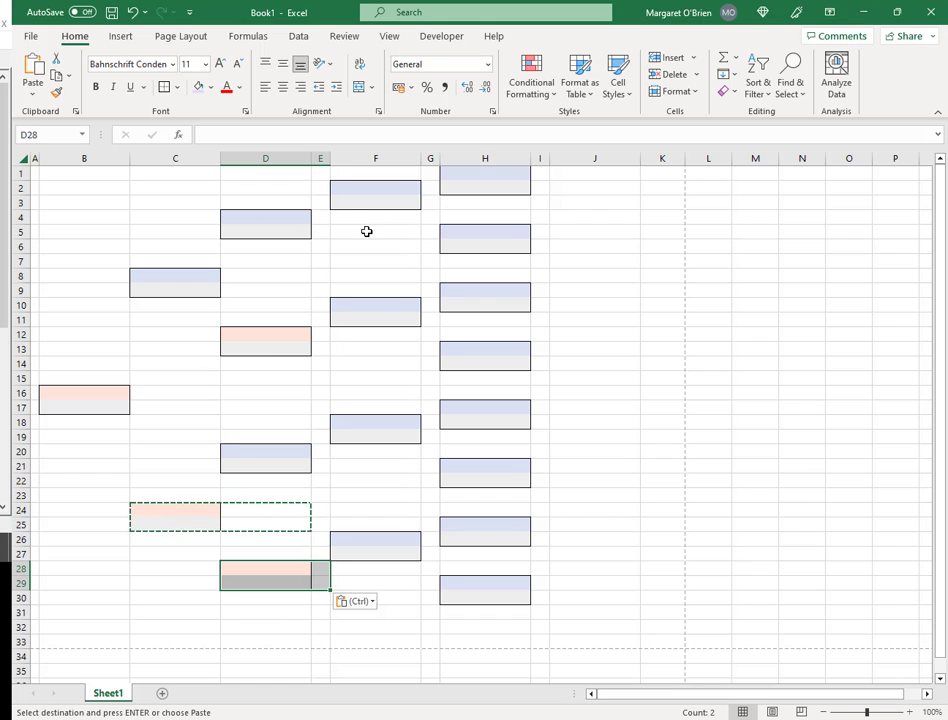
{"action": "left_click", "coordinate": [376, 246]}
{"action": "key", "text": "ctrl+v"}
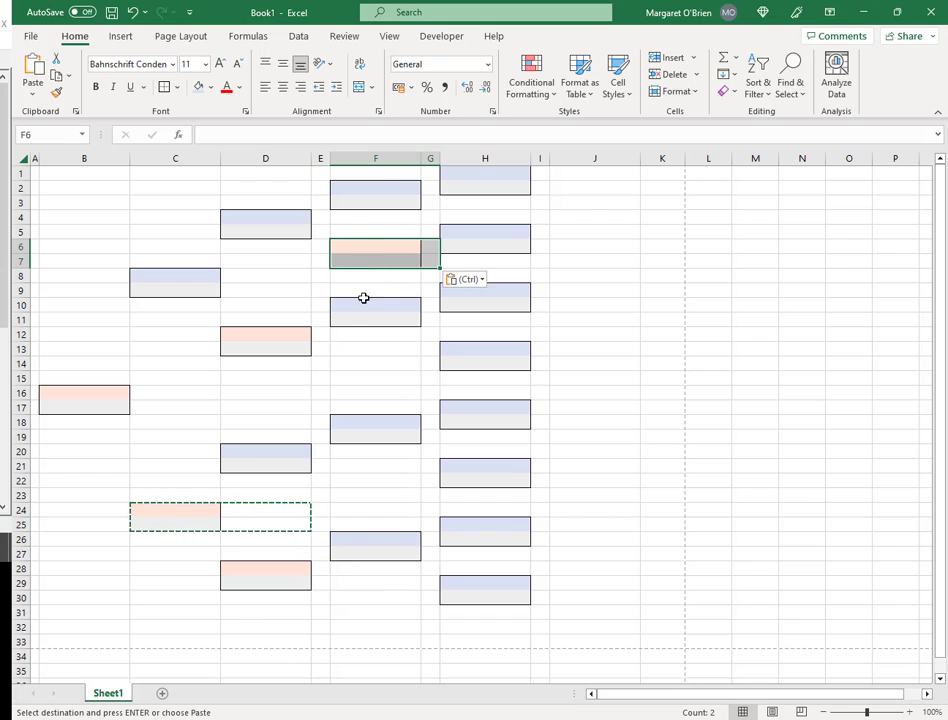
{"action": "left_click", "coordinate": [384, 365]}
{"action": "key", "text": "ctrl+v"}
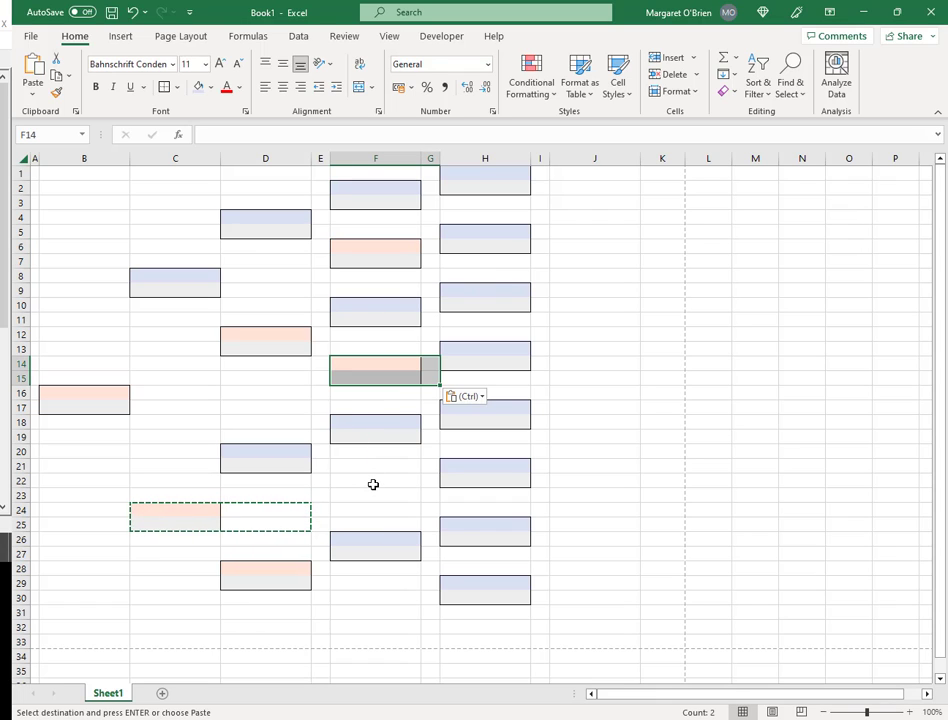
{"action": "left_click", "coordinate": [373, 486]}
{"action": "key", "text": "ctrl+v"}
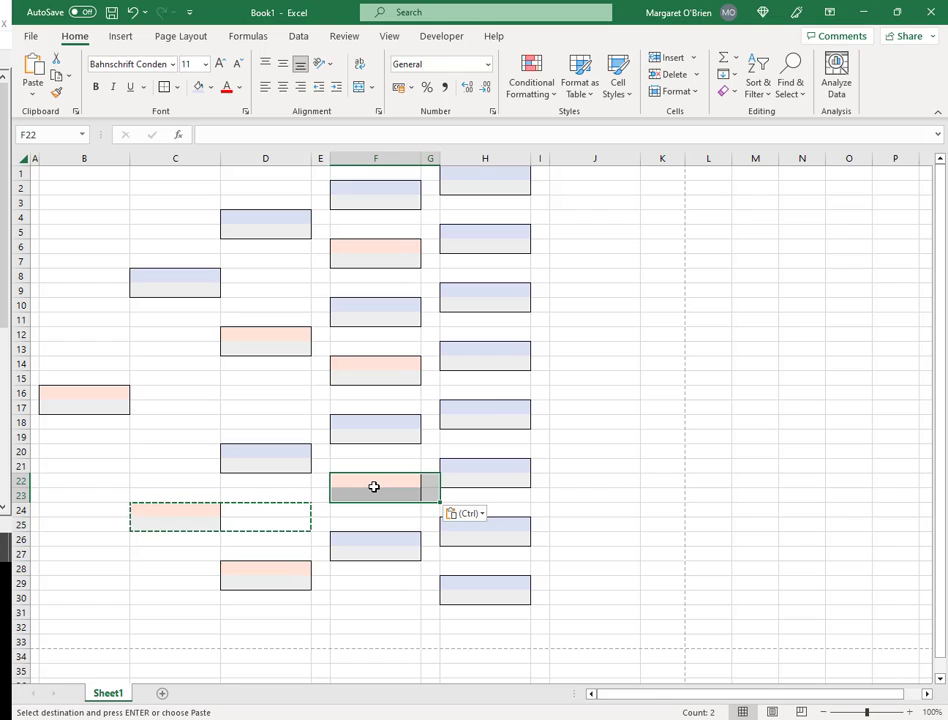
{"action": "left_click", "coordinate": [375, 611]}
{"action": "left_click", "coordinate": [391, 601]}
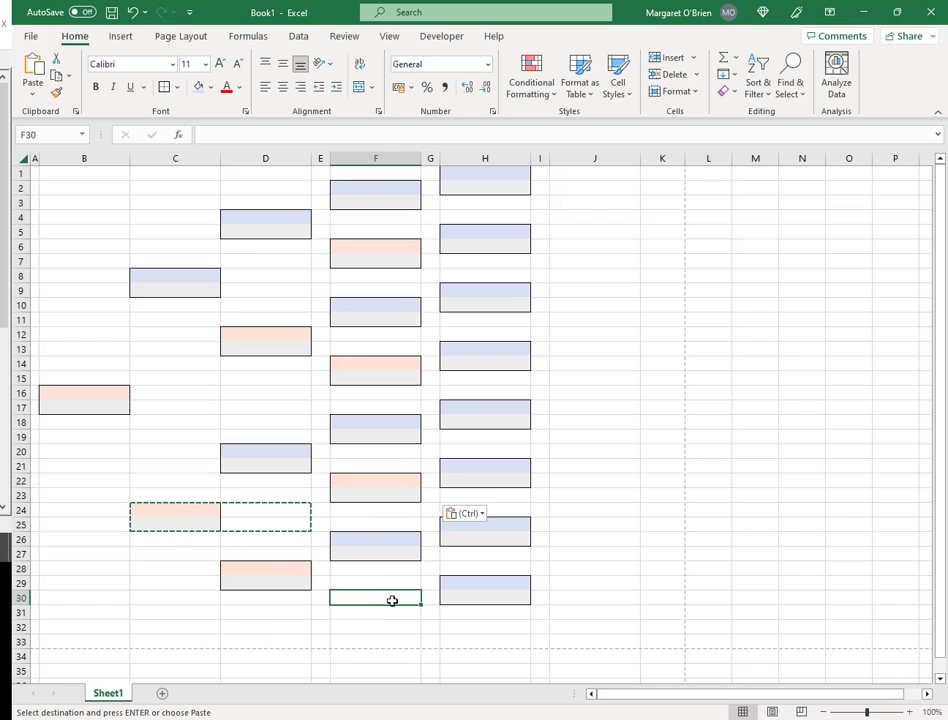
{"action": "key", "text": "ctrl+v"}
- Paste pink boxes into H3, H7, H11, H15 and the remaining column H gaps, then stop pasting
{"action": "left_click", "coordinate": [513, 206]}
{"action": "key", "text": "ctrl+v"}
{"action": "left_click", "coordinate": [499, 262]}
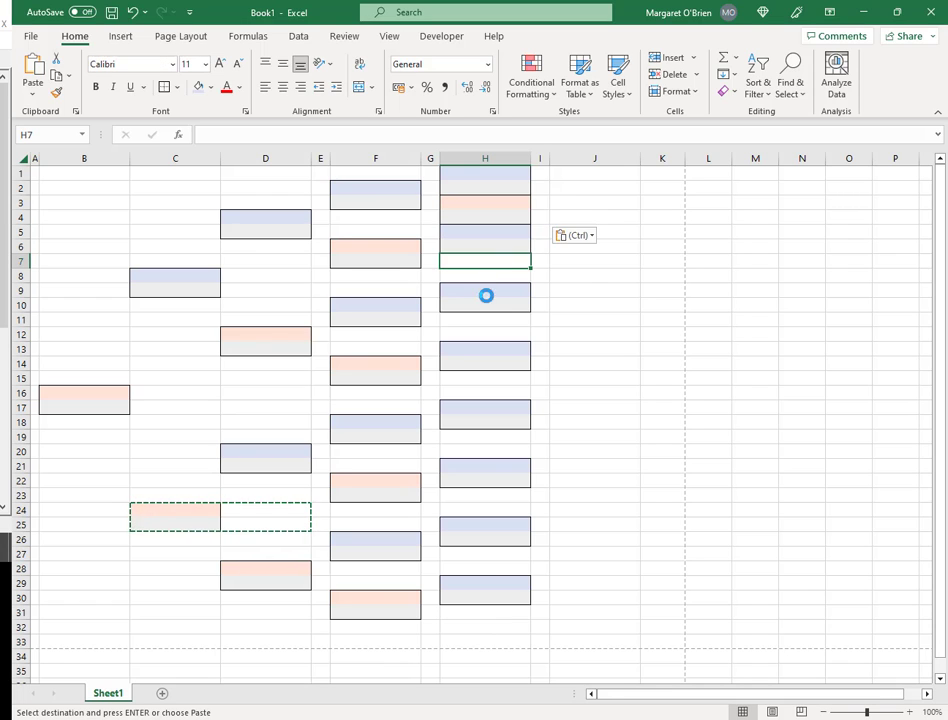
{"action": "key", "text": "ctrl+v"}
{"action": "left_click", "coordinate": [480, 320]}
{"action": "key", "text": "ctrl+v"}
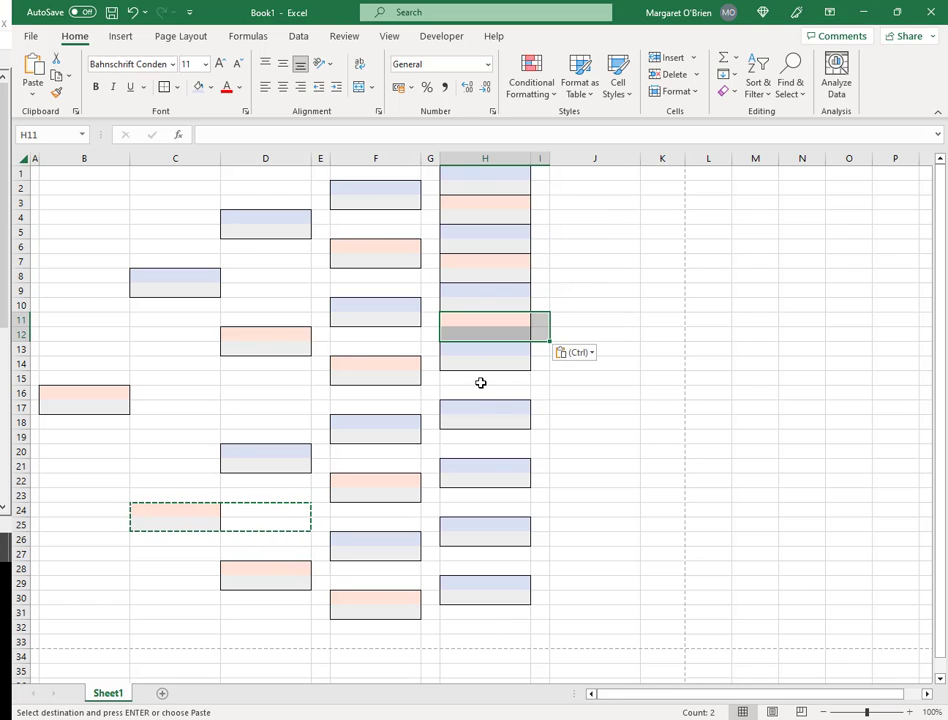
{"action": "left_click", "coordinate": [480, 381]}
{"action": "key", "text": "ctrl+v"}
{"action": "left_click", "coordinate": [491, 440]}
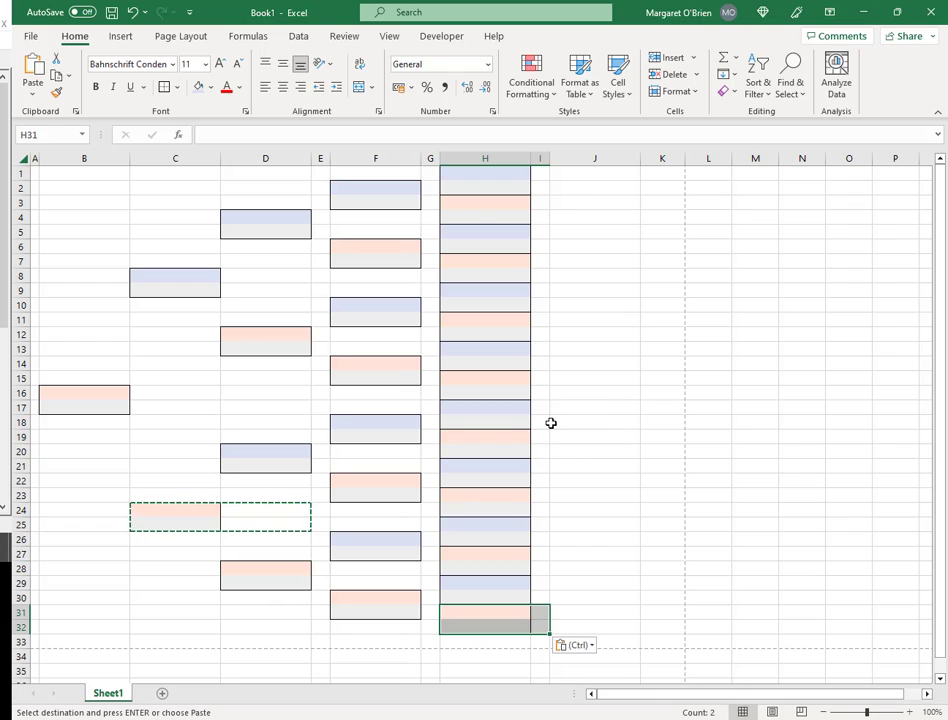
{"action": "left_click", "coordinate": [378, 668]}
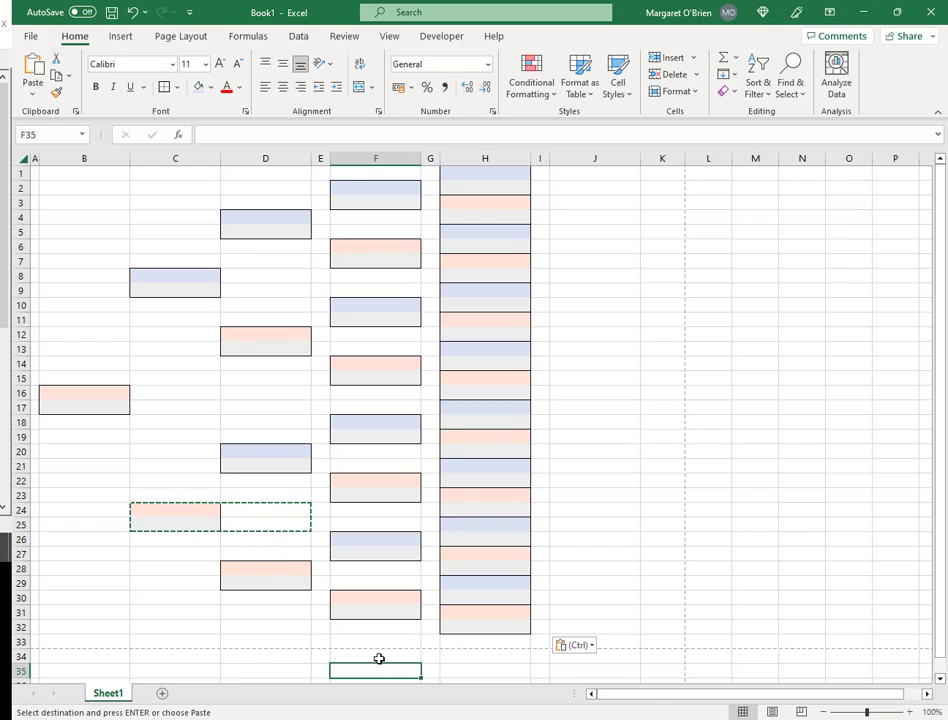
{"action": "key", "text": "Escape"}
{"action": "left_click", "coordinate": [594, 173]}
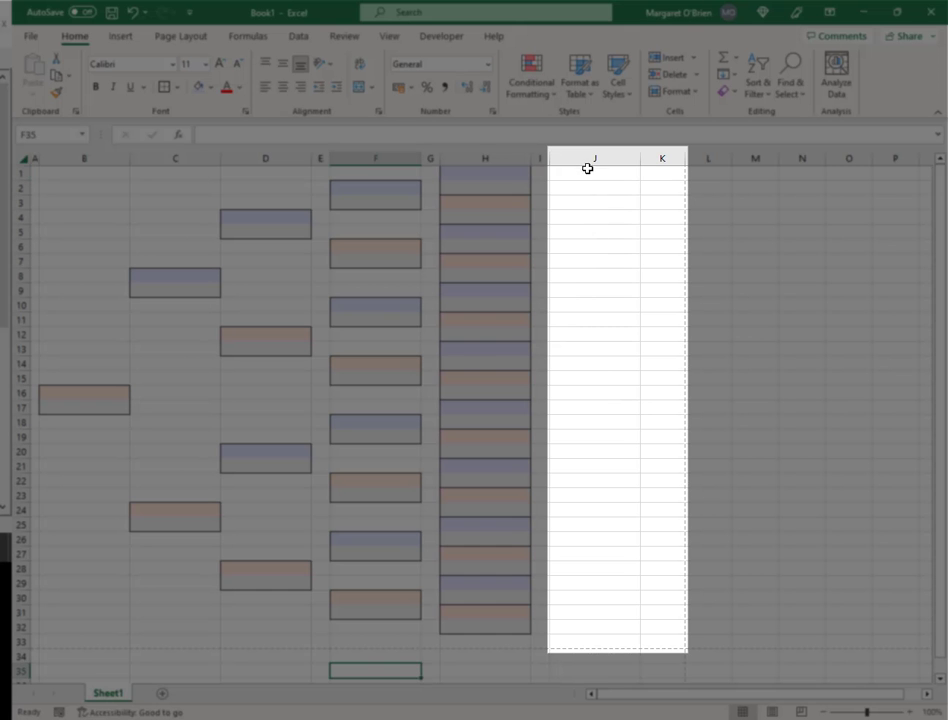
- Copy the blue box from H1 and paste it into J1, J3 and the following odd rows of column J
{"action": "left_click", "coordinate": [595, 175]}
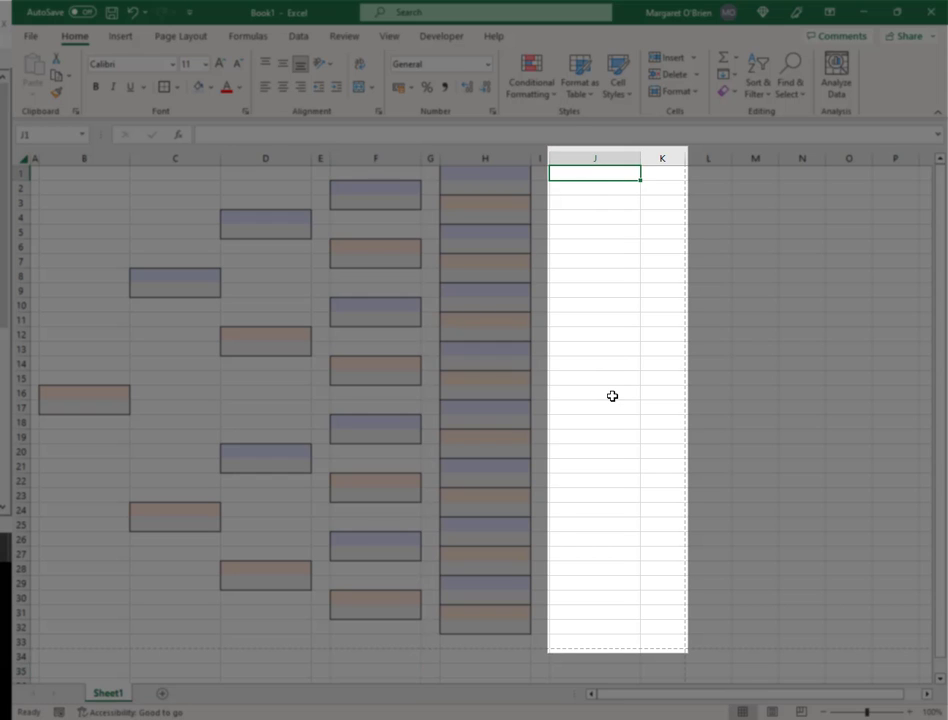
{"action": "key", "text": "Right"}
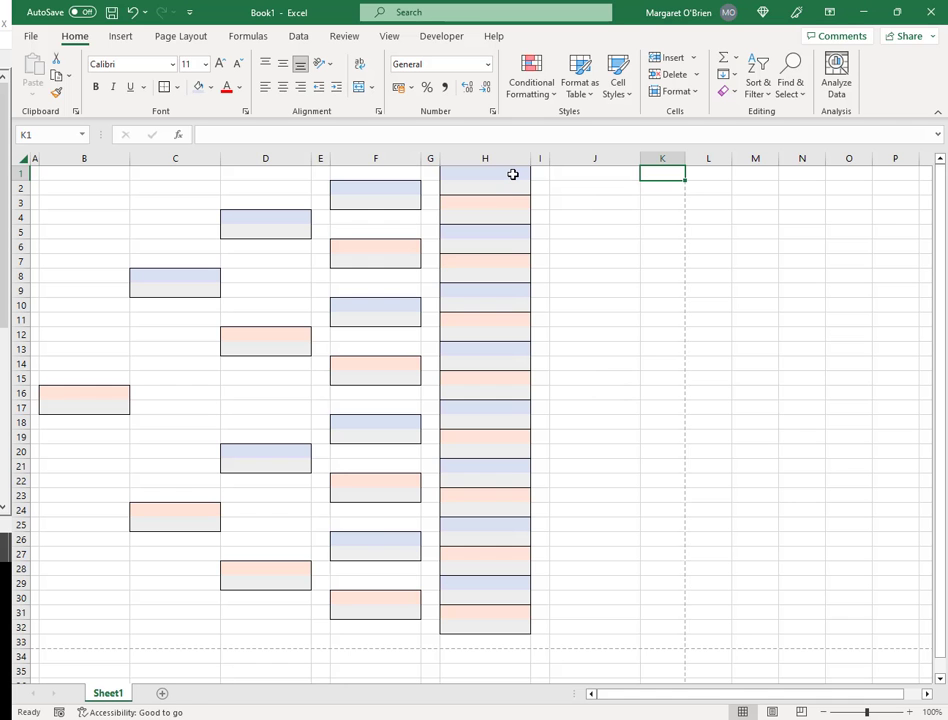
{"action": "left_click", "coordinate": [512, 175]}
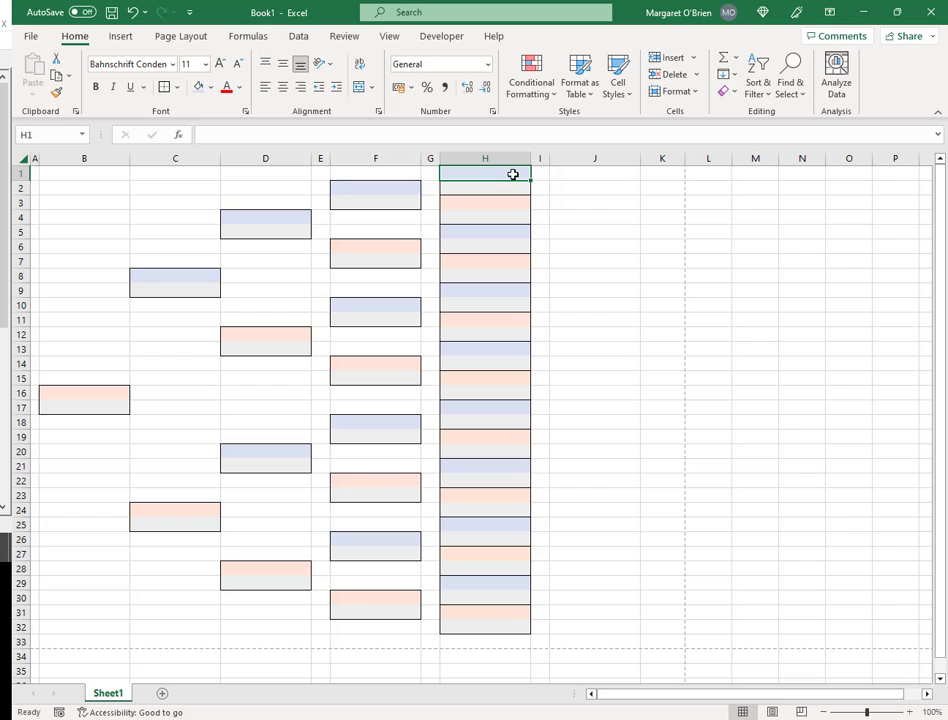
{"action": "key", "text": "ctrl+c"}
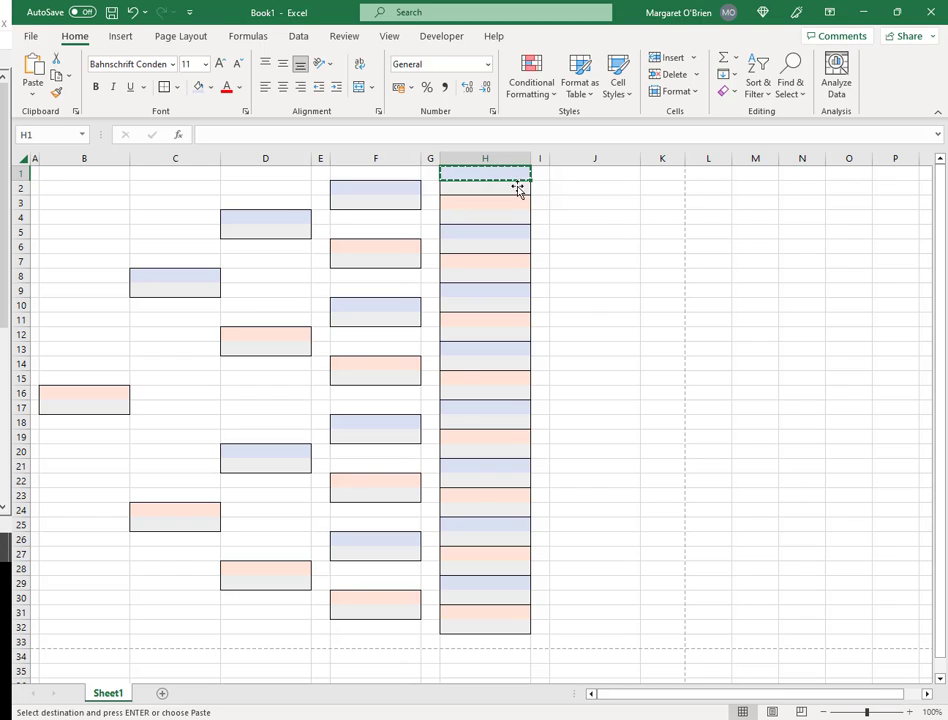
{"action": "left_click", "coordinate": [610, 175]}
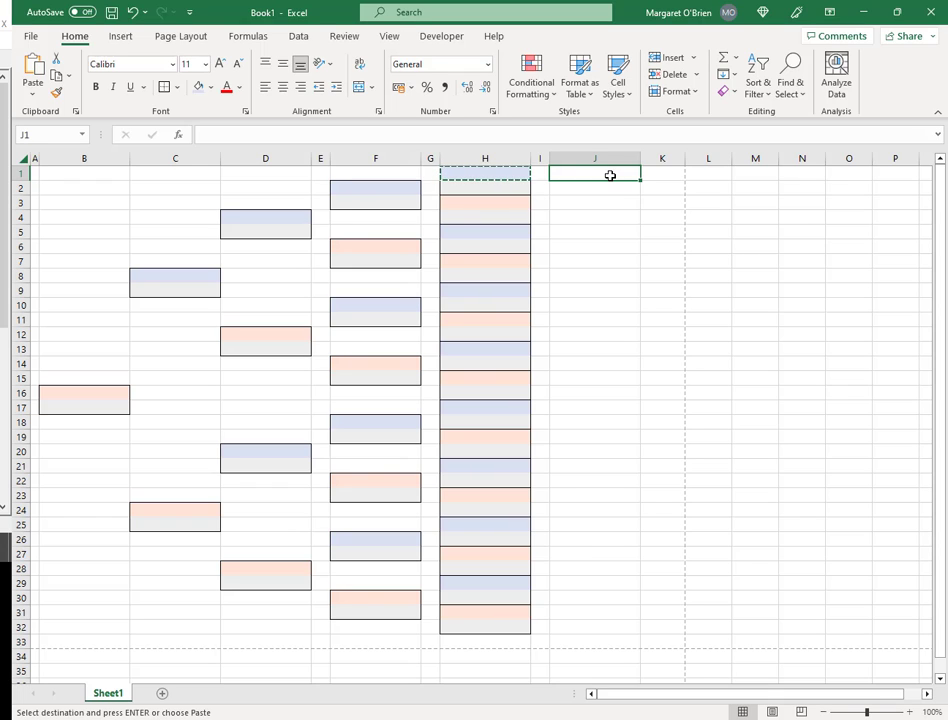
{"action": "key", "text": "ctrl+v"}
{"action": "left_click", "coordinate": [595, 203]}
{"action": "key", "text": "ctrl+v"}
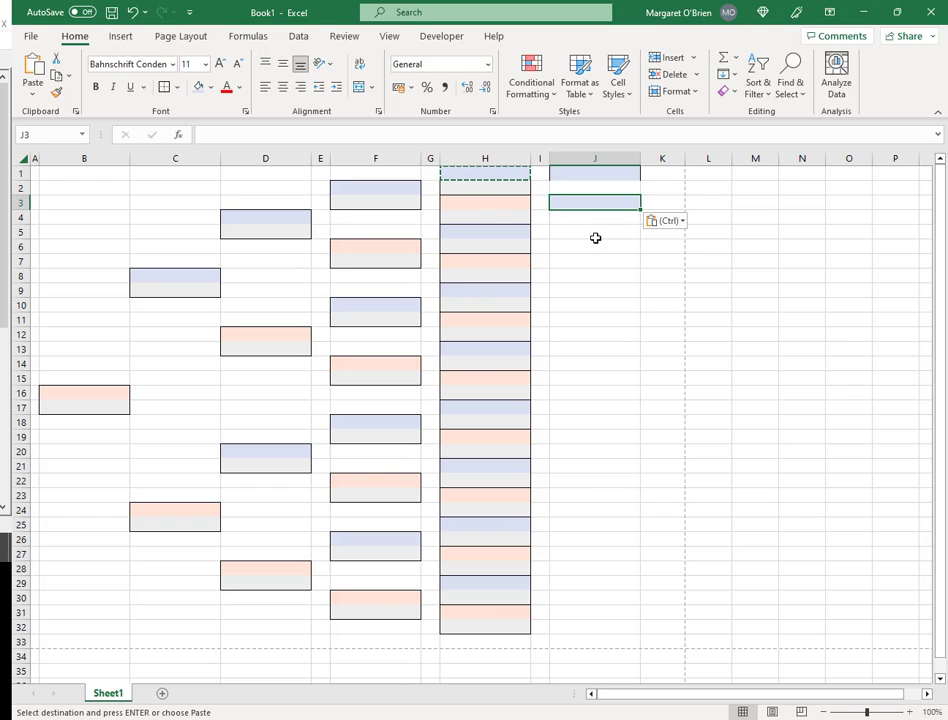
{"action": "left_click", "coordinate": [599, 233]}
{"action": "key", "text": "ctrl+v"}
{"action": "key", "text": "Down"}
{"action": "key", "text": "Down"}
{"action": "key", "text": "ctrl+v"}
{"action": "key", "text": "Down"}
{"action": "key", "text": "Down"}
{"action": "key", "text": "ctrl+v"}
{"action": "key", "text": "Down"}
{"action": "key", "text": "Down"}
{"action": "key", "text": "ctrl+v"}
{"action": "key", "text": "Down"}
{"action": "key", "text": "Down"}
{"action": "key", "text": "ctrl+v"}
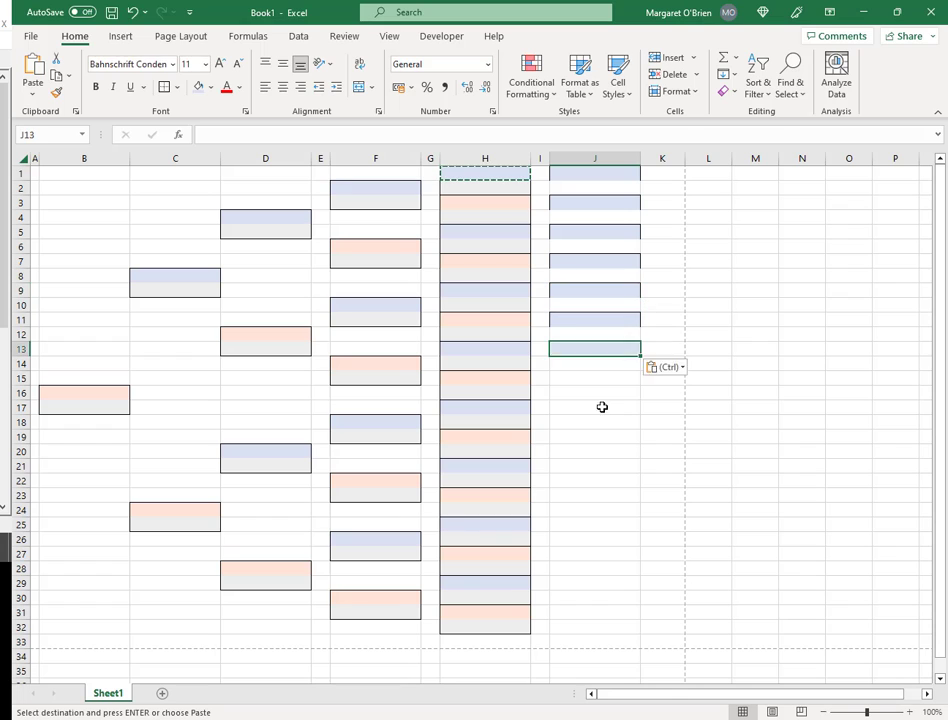
{"action": "key", "text": "Down"}
{"action": "key", "text": "Down"}
{"action": "key", "text": "ctrl+v"}
{"action": "key", "text": "Down"}
{"action": "key", "text": "Down"}
{"action": "key", "text": "ctrl+v"}
{"action": "key", "text": "Down"}
{"action": "key", "text": "Down"}
{"action": "key", "text": "ctrl+v"}
{"action": "key", "text": "Down"}
{"action": "key", "text": "Down"}
{"action": "key", "text": "ctrl+v"}
{"action": "key", "text": "Down"}
{"action": "key", "text": "Down"}
{"action": "key", "text": "ctrl+v"}
{"action": "key", "text": "Down"}
{"action": "key", "text": "Down"}
{"action": "key", "text": "ctrl+v"}
{"action": "key", "text": "Down"}
{"action": "key", "text": "Down"}
{"action": "key", "text": "ctrl+v"}
{"action": "key", "text": "Down"}
{"action": "key", "text": "Down"}
{"action": "key", "text": "ctrl+v"}
{"action": "key", "text": "Down"}
{"action": "key", "text": "Down"}
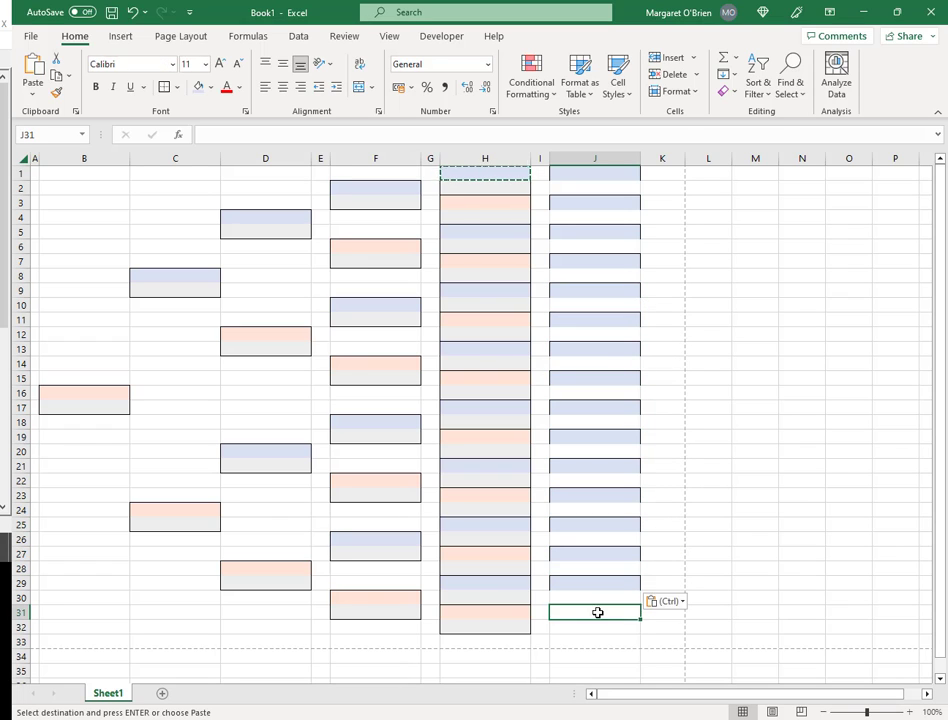
{"action": "key", "text": "ctrl+v"}
- Copy the pink box from H3 and paste it into J2 and the following even rows
{"action": "left_click", "coordinate": [502, 205]}
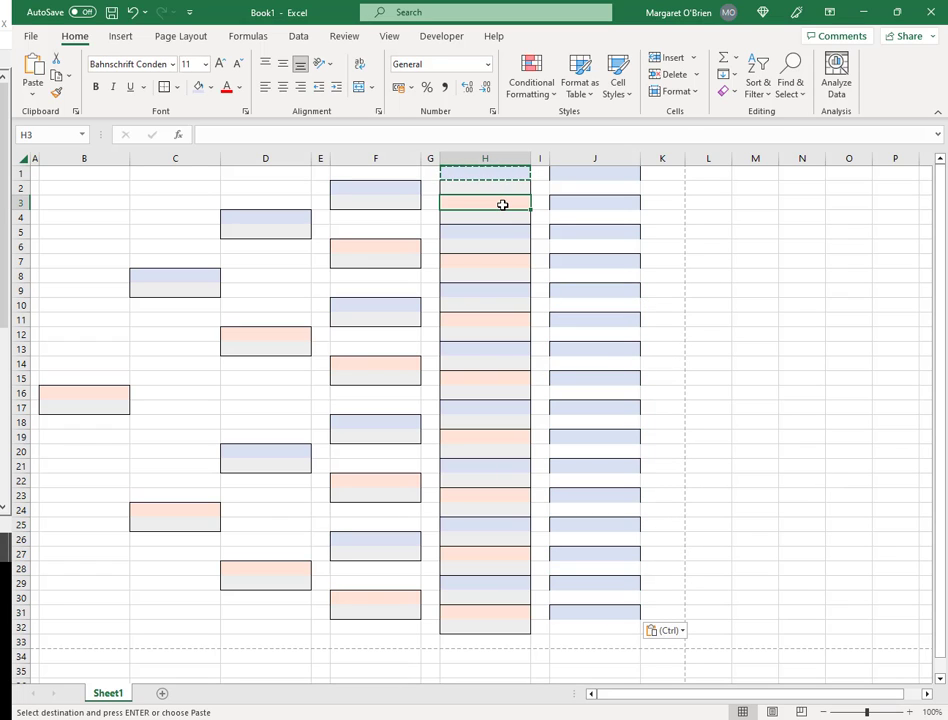
{"action": "key", "text": "ctrl+c"}
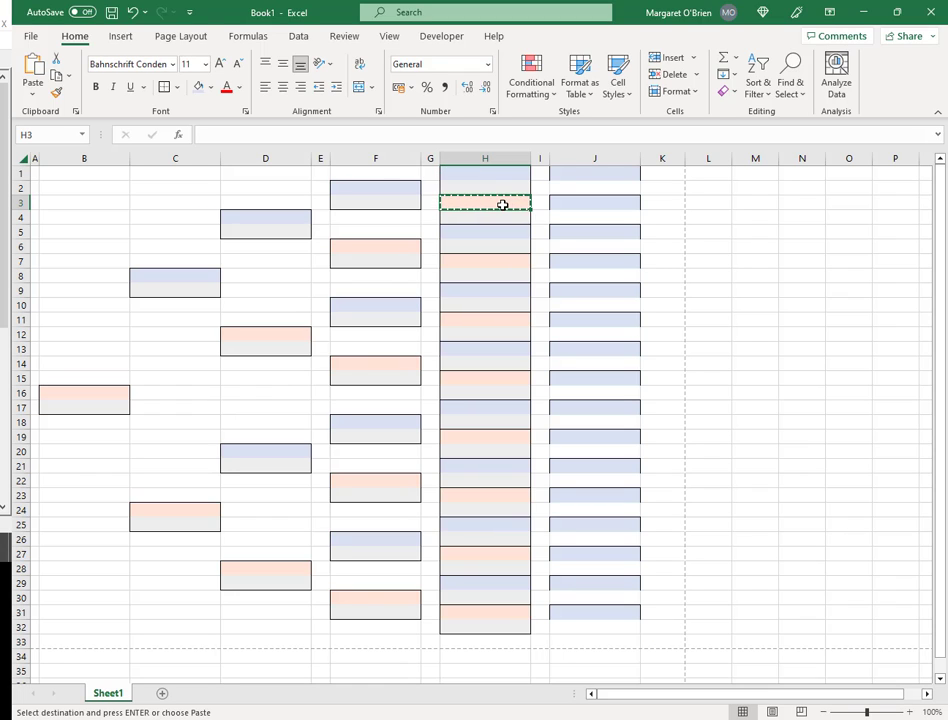
{"action": "left_click", "coordinate": [613, 187]}
{"action": "key", "text": "ctrl+v"}
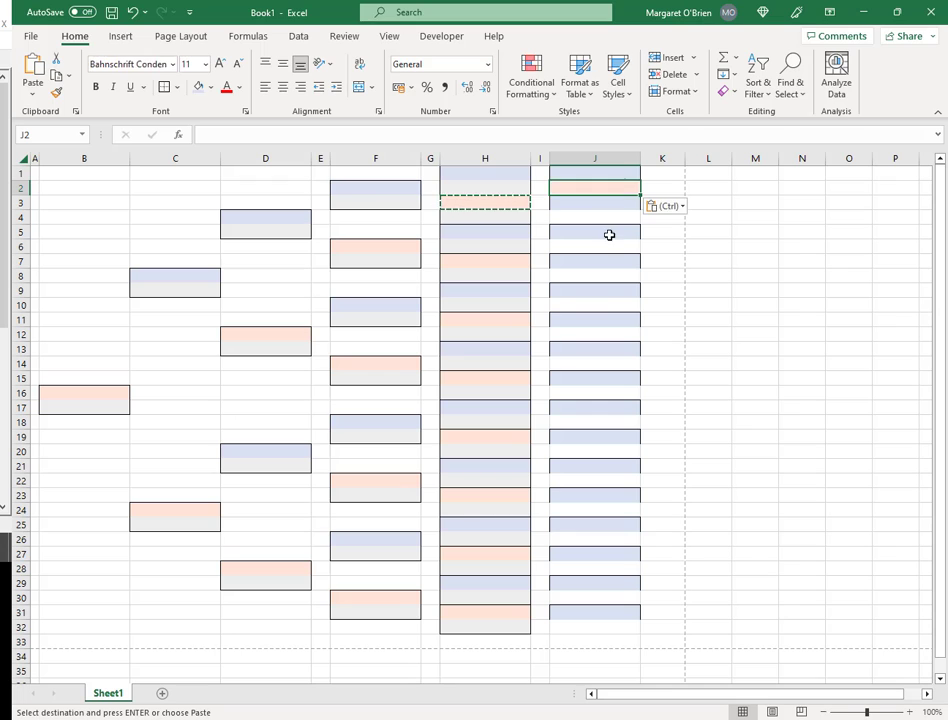
{"action": "key", "text": "Down"}
{"action": "key", "text": "Down"}
{"action": "key", "text": "ctrl+v"}
{"action": "key", "text": "Down"}
{"action": "key", "text": "Down"}
{"action": "key", "text": "ctrl+v"}
{"action": "key", "text": "Down"}
{"action": "key", "text": "Down"}
{"action": "key", "text": "ctrl+v"}
{"action": "key", "text": "Down"}
{"action": "key", "text": "Down"}
{"action": "key", "text": "ctrl+v"}
{"action": "key", "text": "Down"}
{"action": "key", "text": "Down"}
{"action": "key", "text": "ctrl+v"}
{"action": "key", "text": "Down"}
{"action": "key", "text": "Down"}
{"action": "key", "text": "ctrl+v"}
{"action": "key", "text": "Down"}
{"action": "key", "text": "Down"}
{"action": "key", "text": "ctrl+v"}
{"action": "key", "text": "Down"}
{"action": "key", "text": "Down"}
{"action": "key", "text": "ctrl+v"}
{"action": "key", "text": "Down"}
{"action": "key", "text": "Down"}
{"action": "key", "text": "ctrl+v"}
{"action": "key", "text": "Down"}
{"action": "key", "text": "Down"}
{"action": "key", "text": "ctrl+v"}
{"action": "key", "text": "Down"}
{"action": "key", "text": "Down"}
{"action": "key", "text": "ctrl+v"}
{"action": "key", "text": "Down"}
{"action": "key", "text": "Down"}
{"action": "key", "text": "ctrl+v"}
{"action": "key", "text": "Down"}
{"action": "key", "text": "Down"}
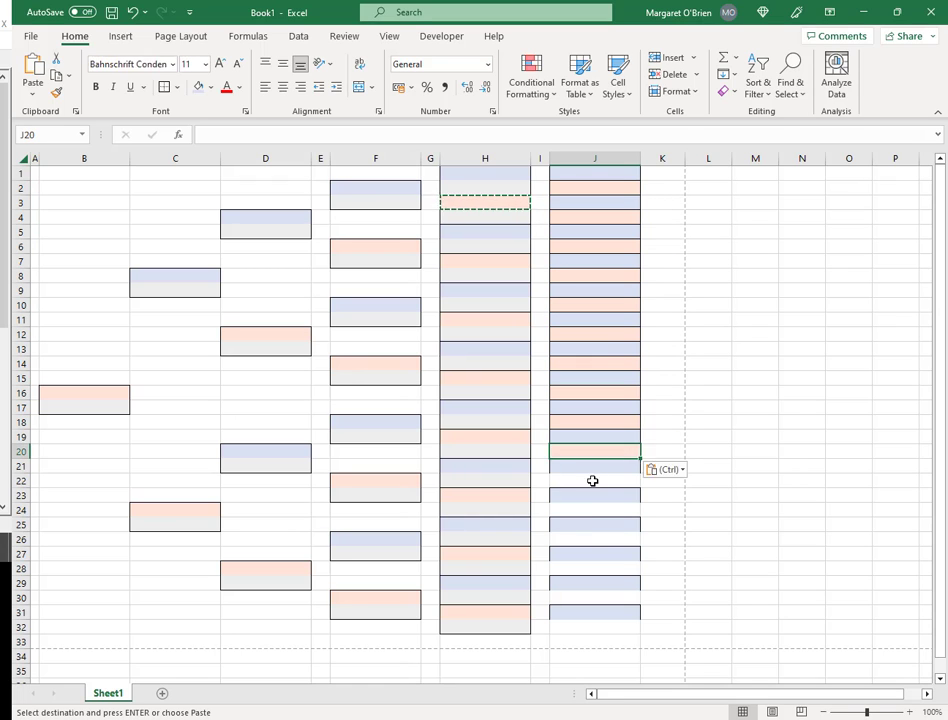
{"action": "key", "text": "ctrl+v"}
{"action": "key", "text": "Down"}
{"action": "key", "text": "Down"}
{"action": "key", "text": "ctrl+v"}
{"action": "key", "text": "Down"}
{"action": "key", "text": "Down"}
{"action": "key", "text": "ctrl+v"}
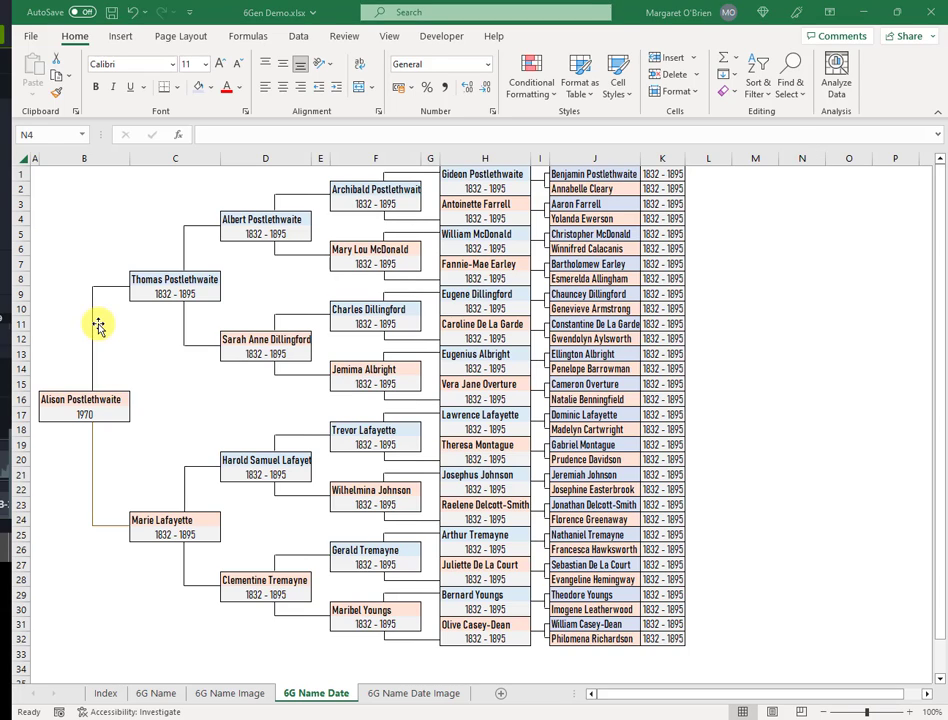
- Switch from the 6Gen Demo.xlsx comparison back to the Book1 workbook
{"action": "key", "text": "alt+Tab"}
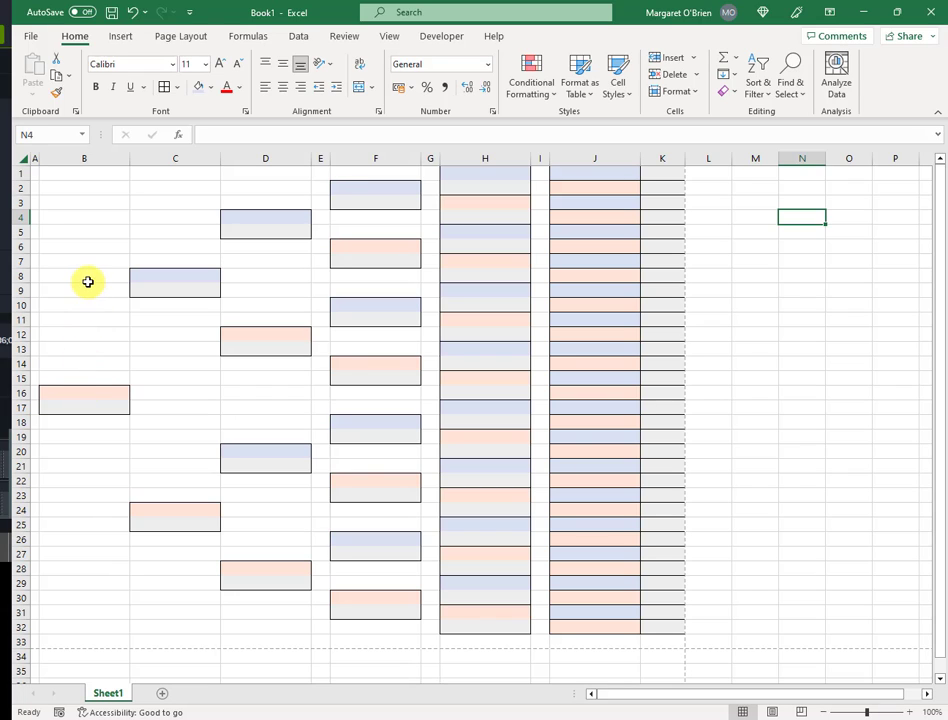
- Insert a straight Line shape, drawn vertically in column B from row 8 to row 13
{"action": "left_click_drag", "start_coordinate": [85, 308], "coordinate": [84, 347]}
{"action": "left_click", "coordinate": [81, 380]}
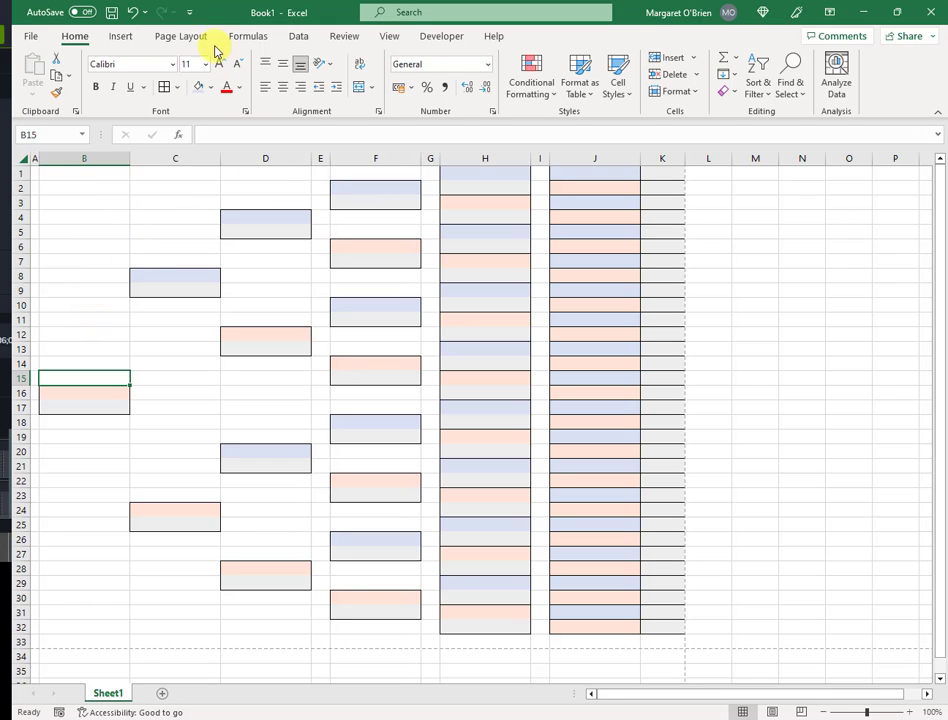
{"action": "left_click", "coordinate": [120, 40]}
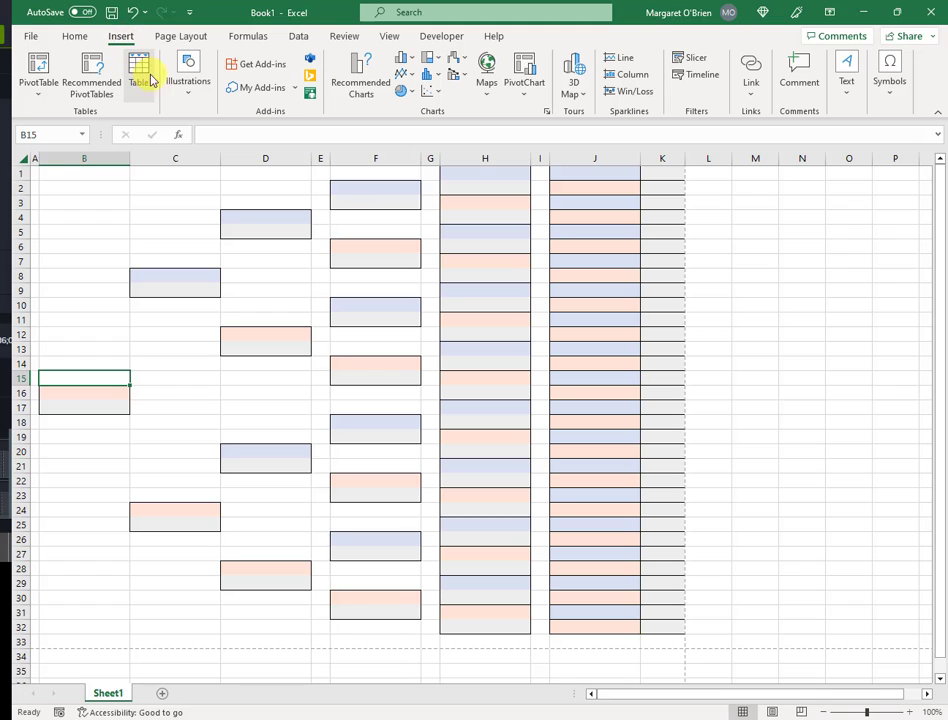
{"action": "left_click", "coordinate": [186, 82]}
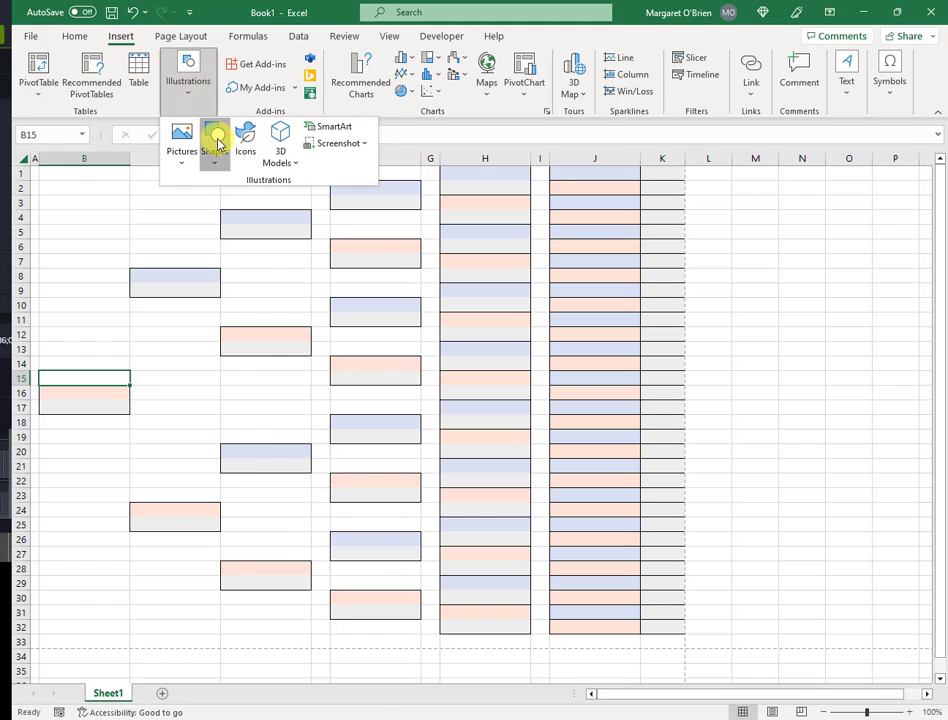
{"action": "left_click", "coordinate": [214, 136]}
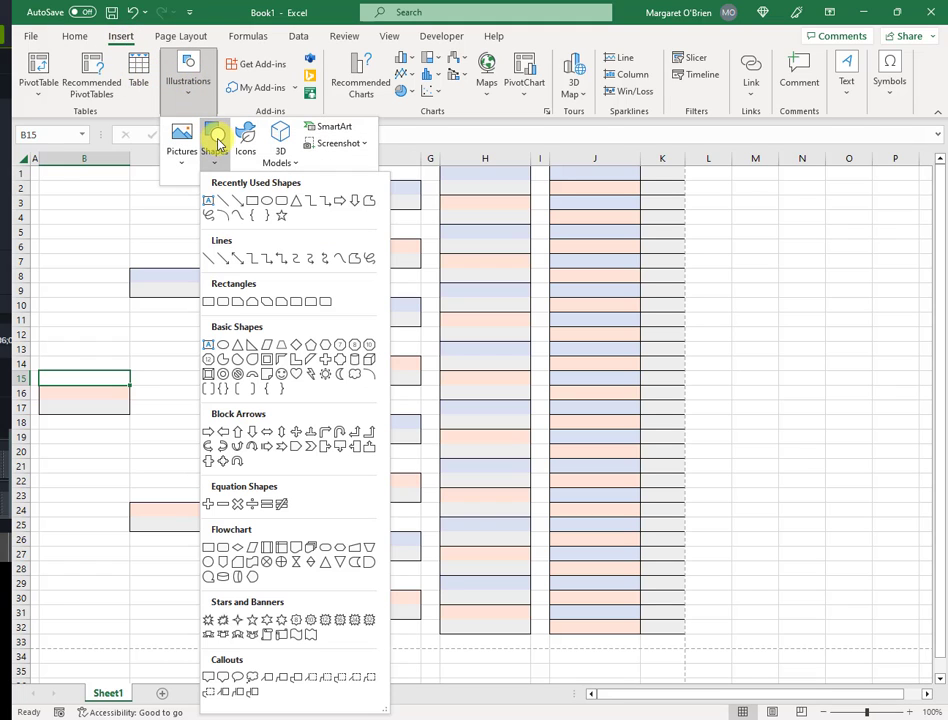
{"action": "left_click", "coordinate": [209, 260]}
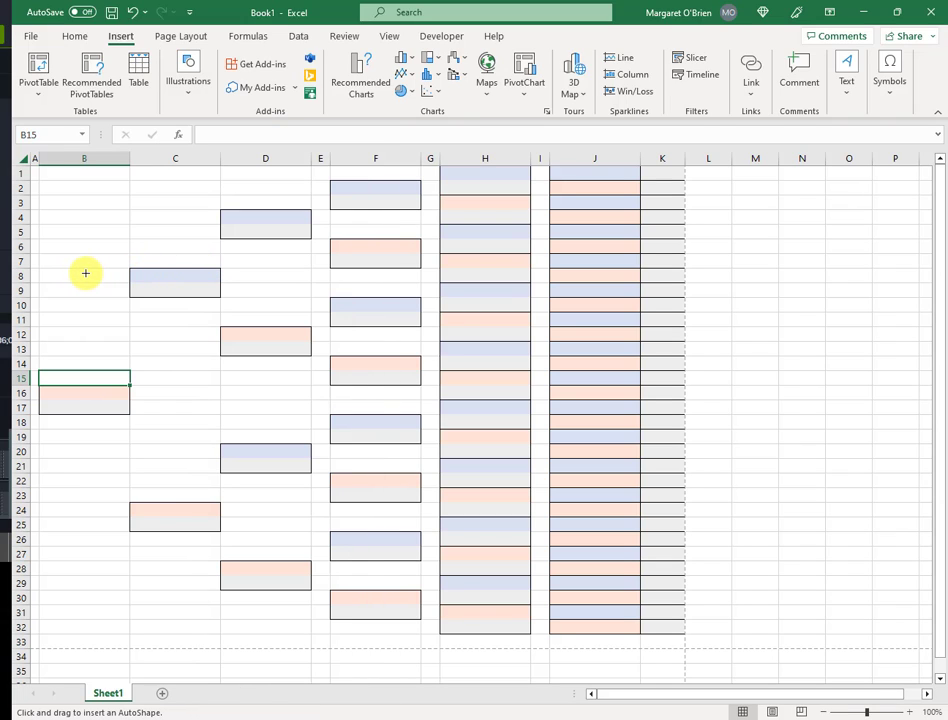
{"action": "left_click_drag", "start_coordinate": [85, 273], "coordinate": [84, 349]}
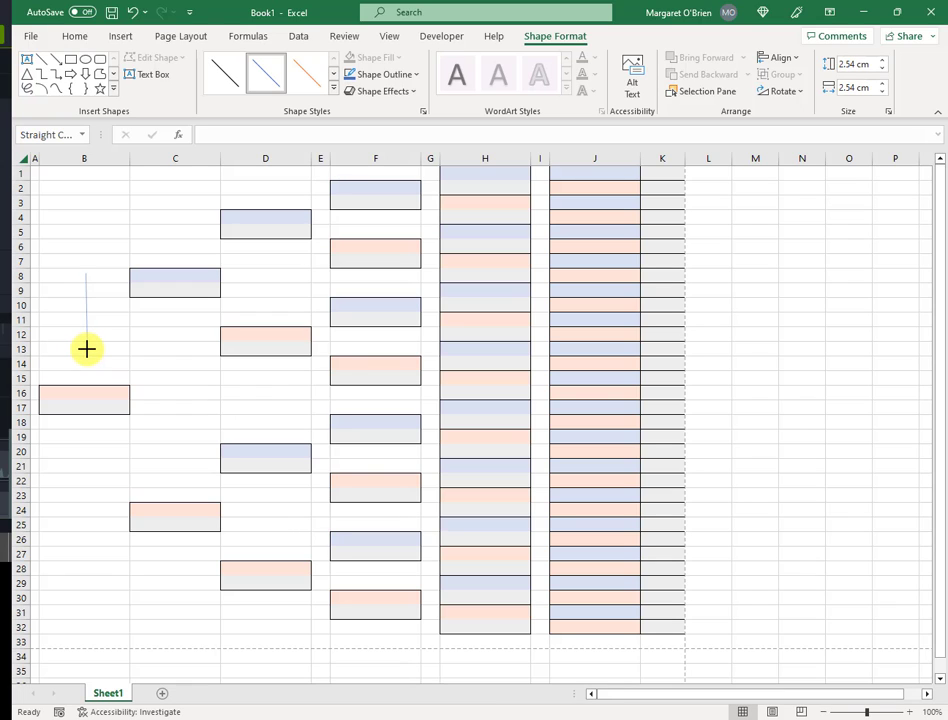
- Apply the solid black line style to the column B line and move it slightly lower
{"action": "left_click_drag", "start_coordinate": [85, 272], "coordinate": [85, 349]}
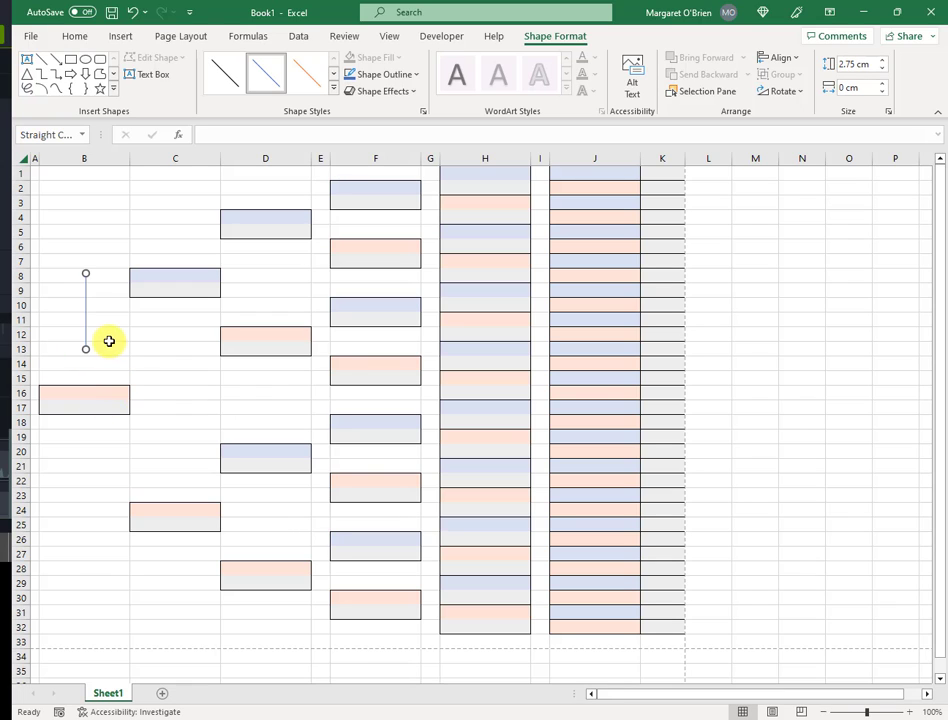
{"action": "left_click", "coordinate": [230, 92]}
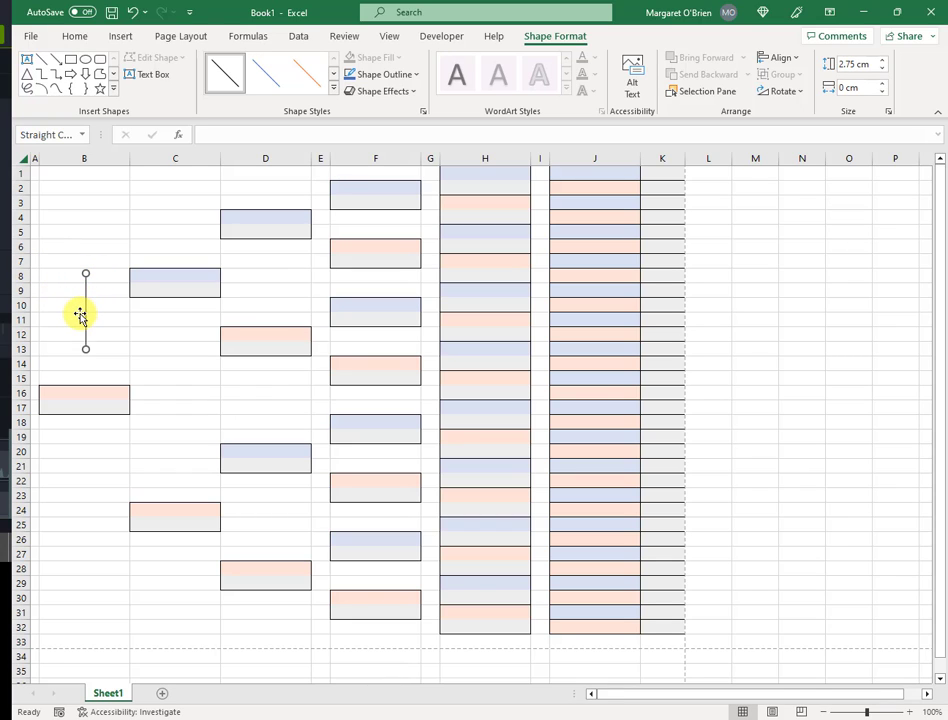
{"action": "left_click_drag", "start_coordinate": [80, 315], "coordinate": [80, 317]}
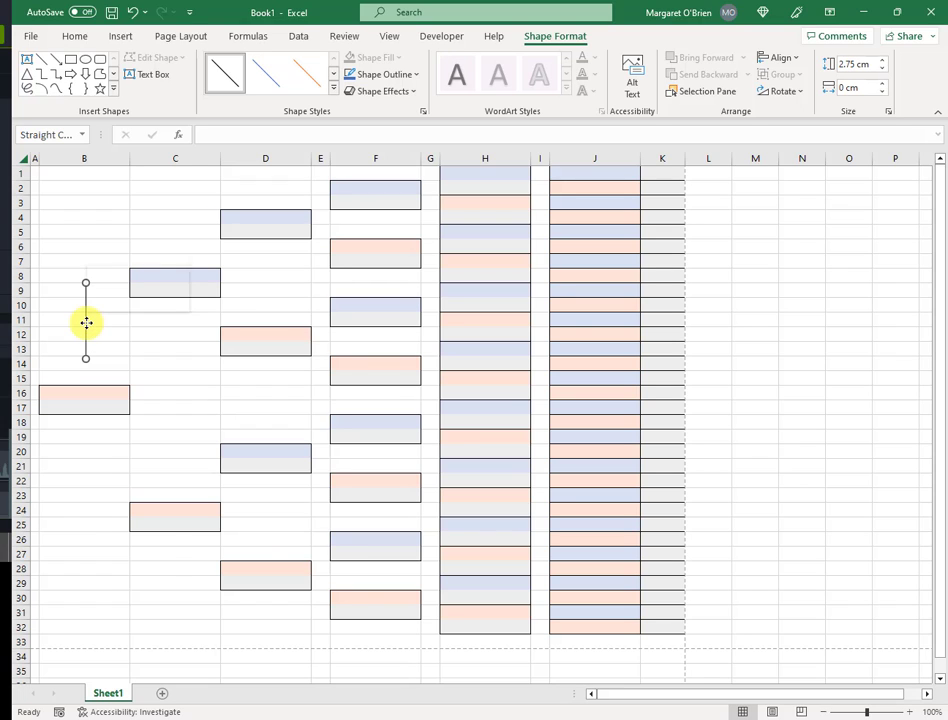
- Increase the vertical line's height to 3.7 cm in the Format Shape size settings
{"action": "right_click", "coordinate": [86, 323]}
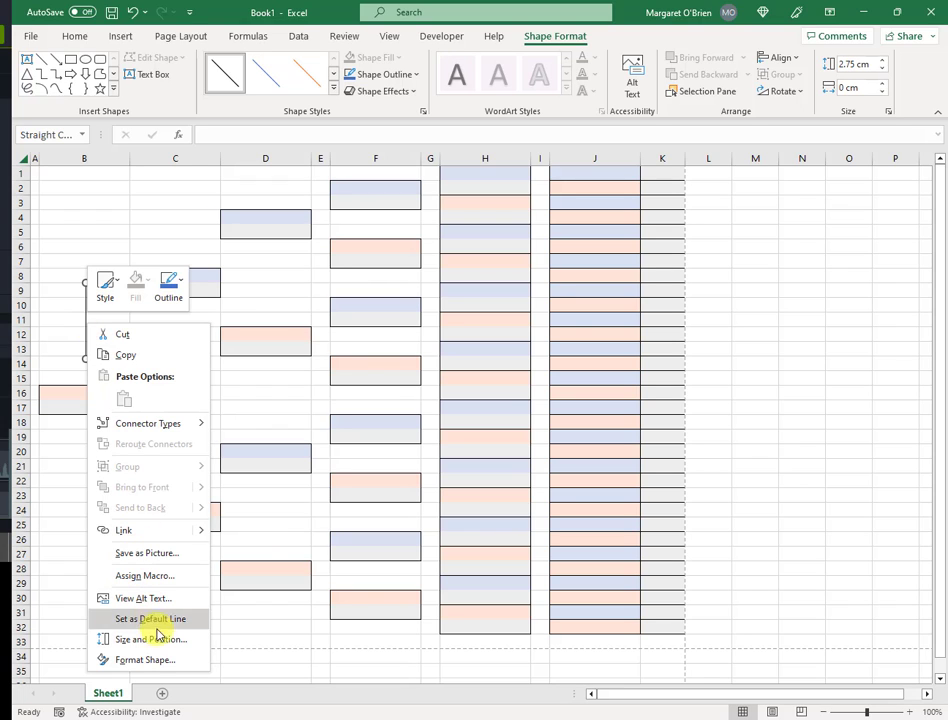
{"action": "key", "text": "ctrl+1"}
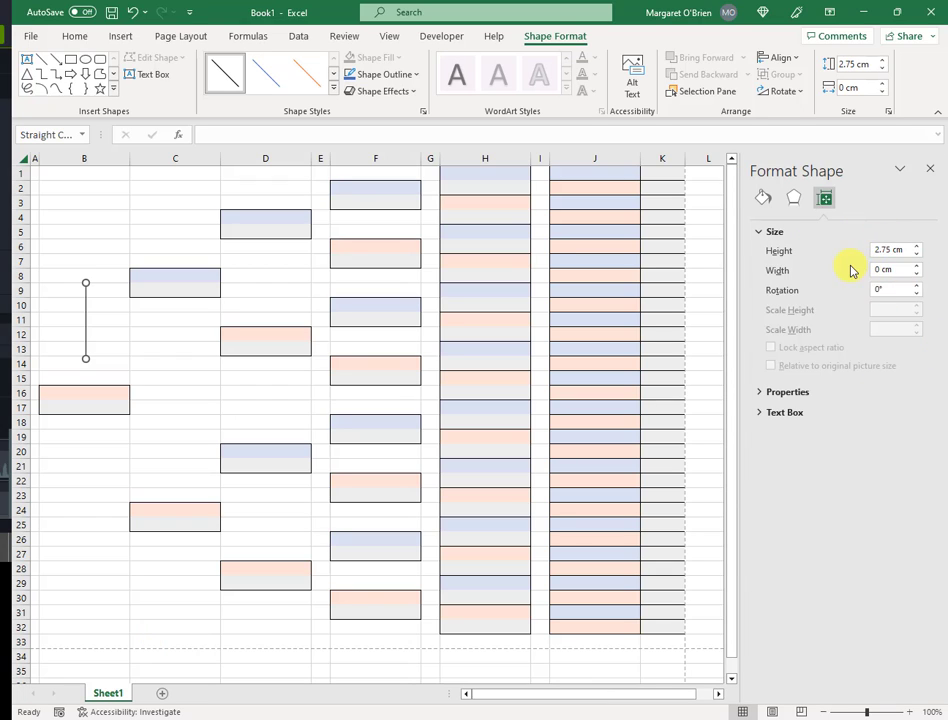
{"action": "left_click", "coordinate": [917, 247]}
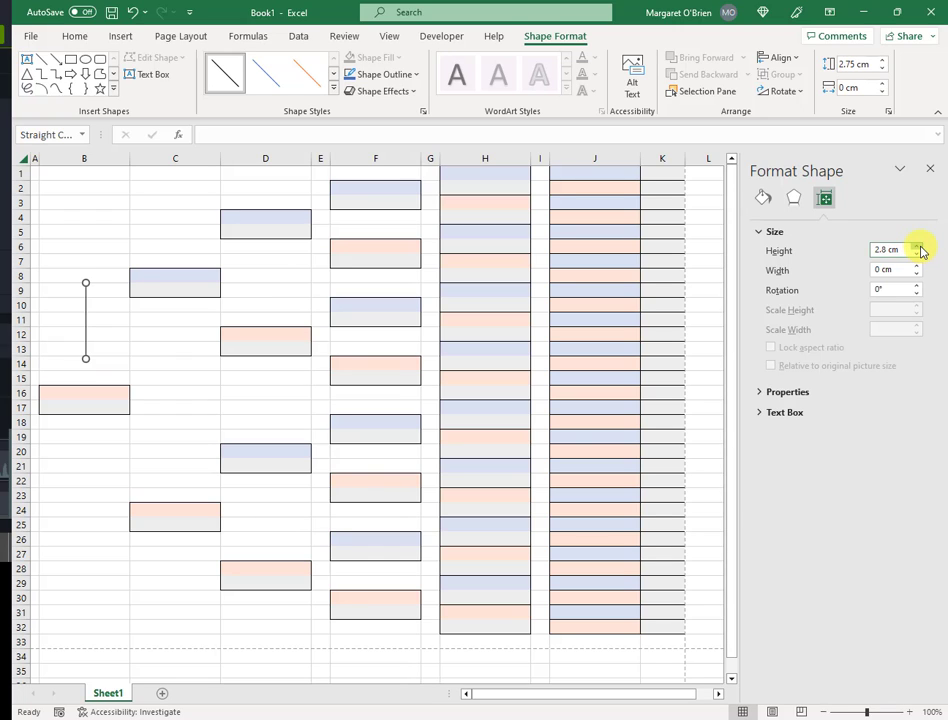
{"action": "left_click", "coordinate": [917, 246]}
{"action": "left_click", "coordinate": [917, 246]}
{"action": "left_click", "coordinate": [917, 246]}
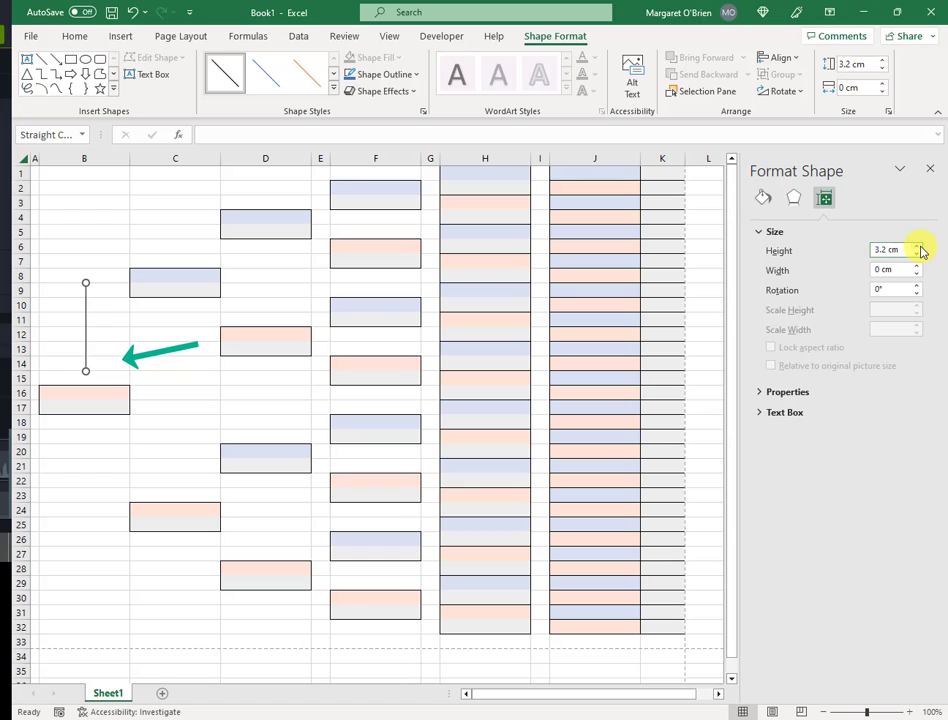
{"action": "left_click", "coordinate": [917, 246]}
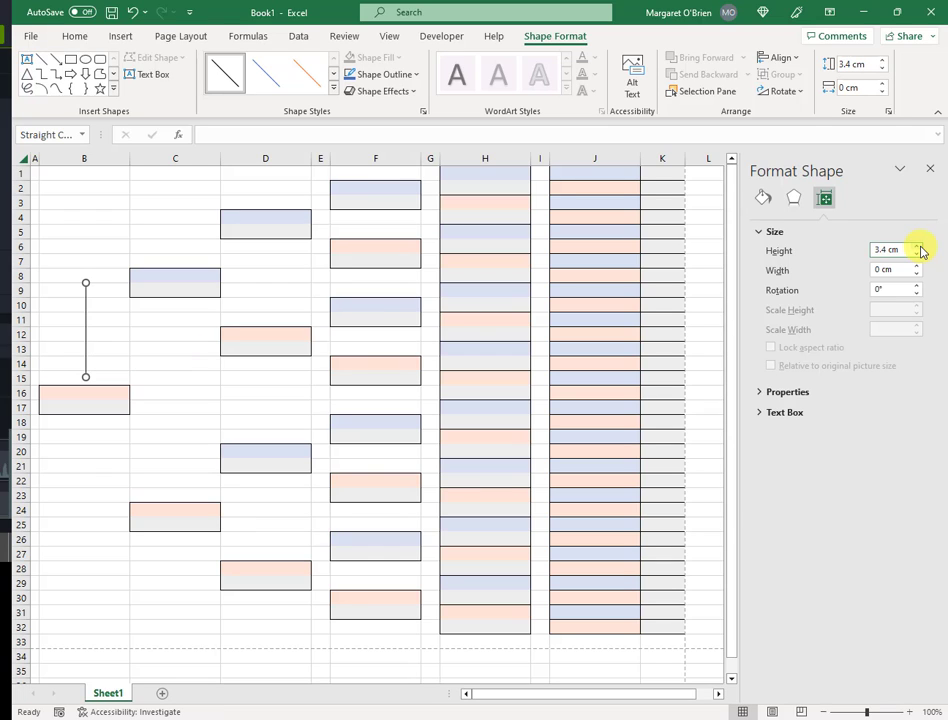
{"action": "left_click", "coordinate": [917, 246]}
{"action": "left_click", "coordinate": [917, 246]}
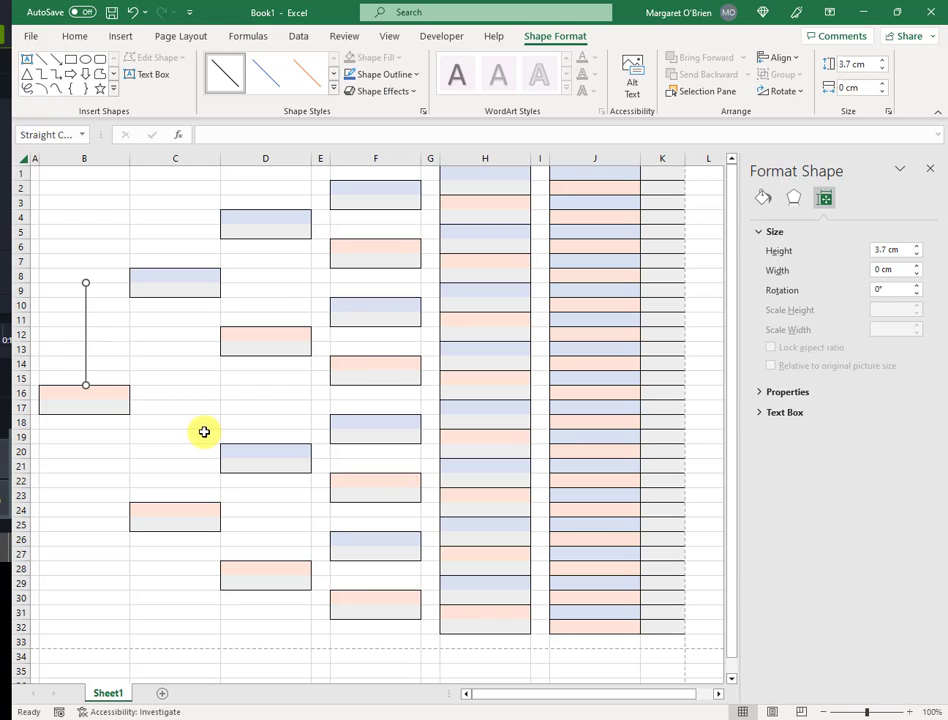
- Enter 'Longfirstname Longlastname' in B16 and check it against the vertical connector
{"action": "left_click", "coordinate": [120, 394]}
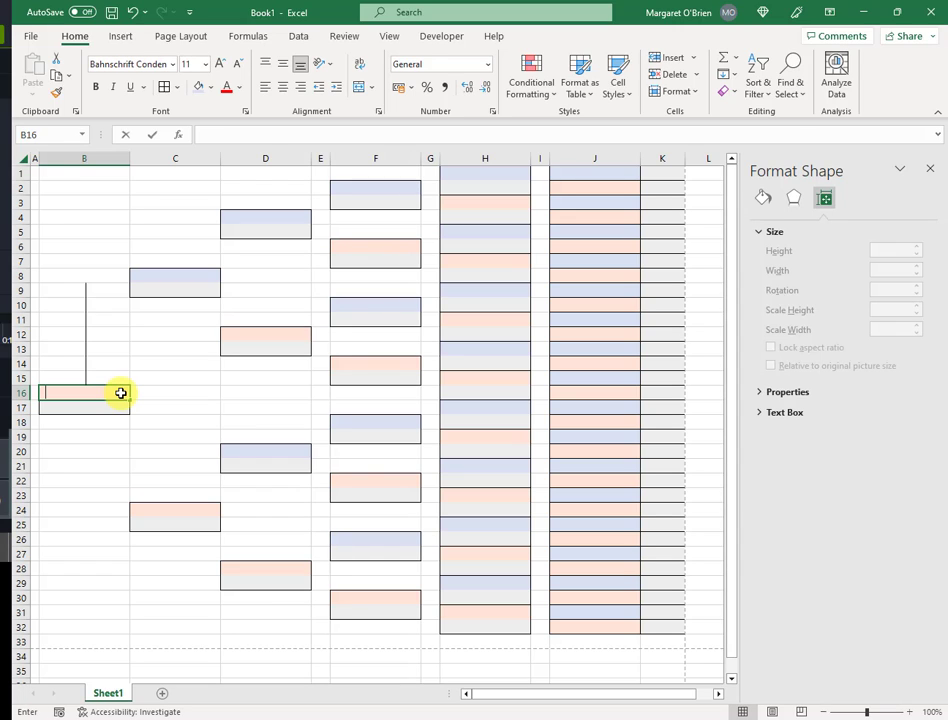
{"action": "type", "text": "Longfir"}
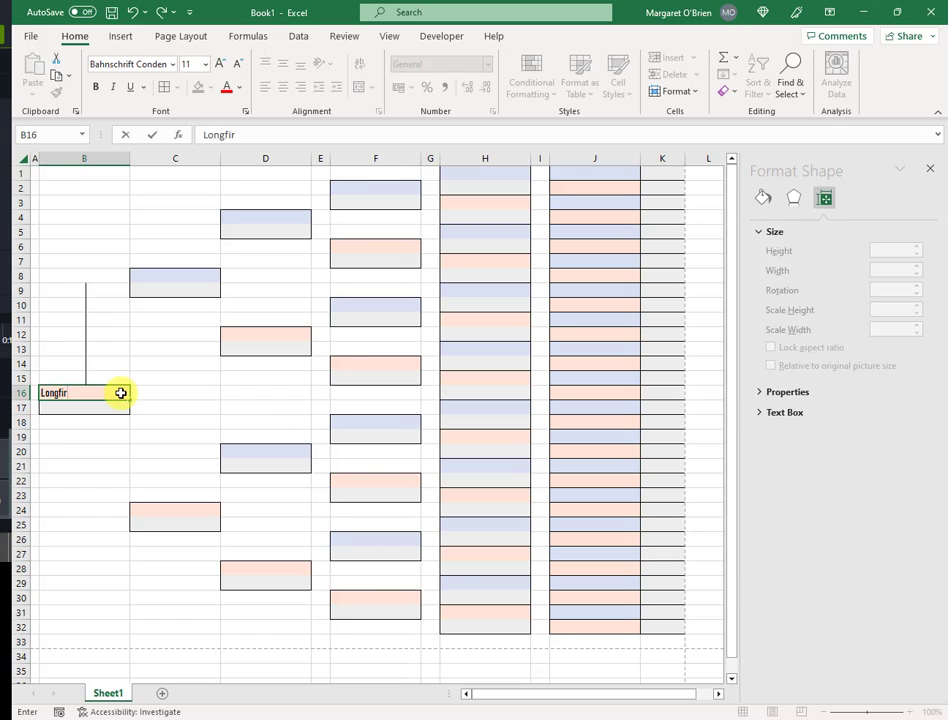
{"action": "type", "text": "stname Long"}
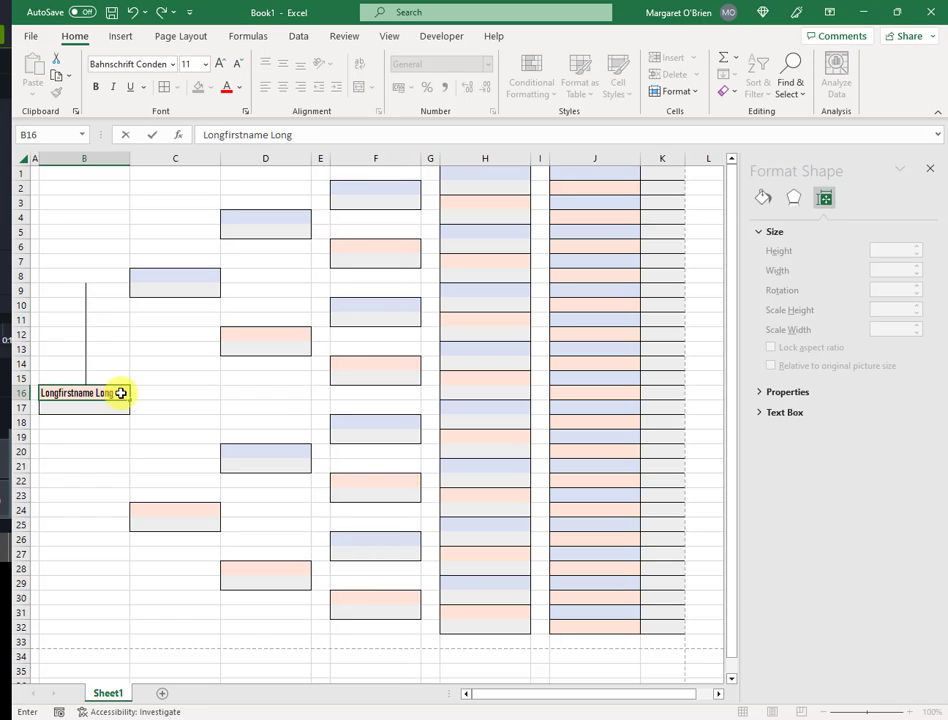
{"action": "type", "text": "lastname"}
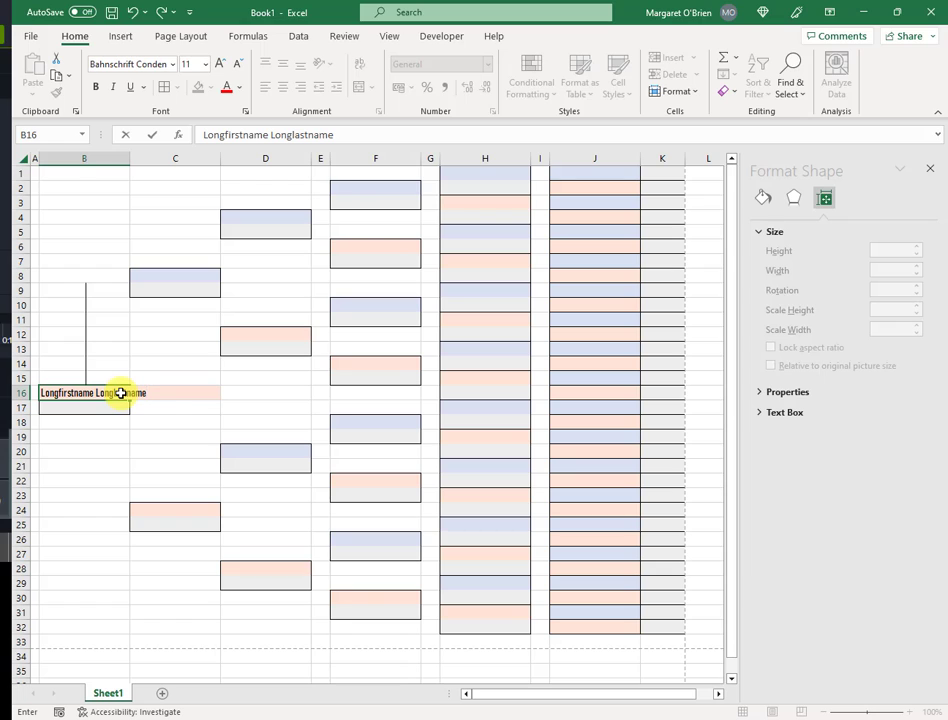
{"action": "left_click", "coordinate": [169, 413]}
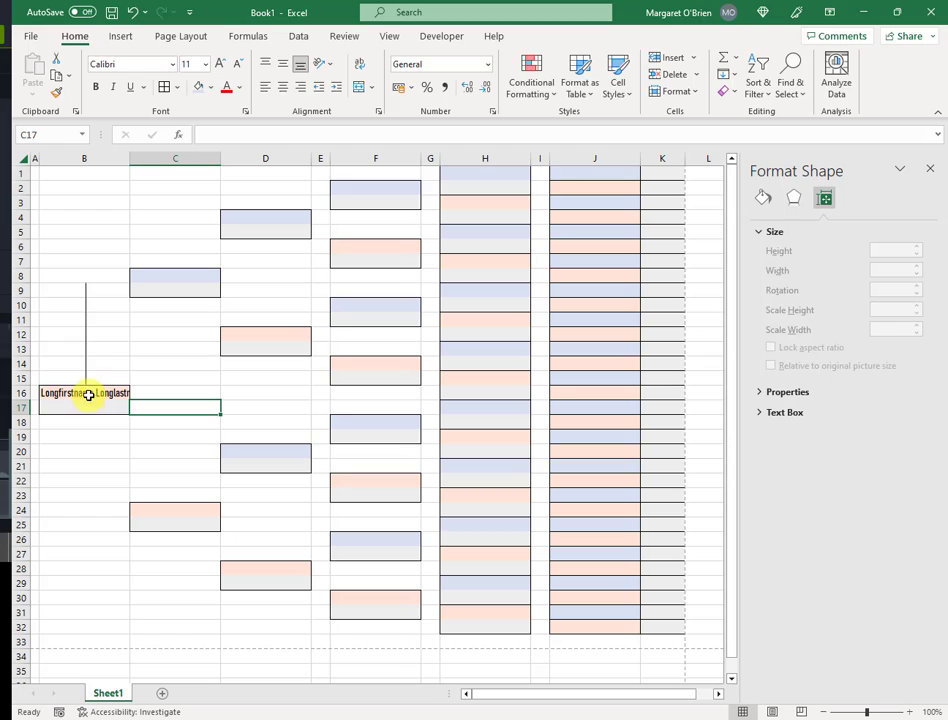
{"action": "left_click", "coordinate": [86, 350]}
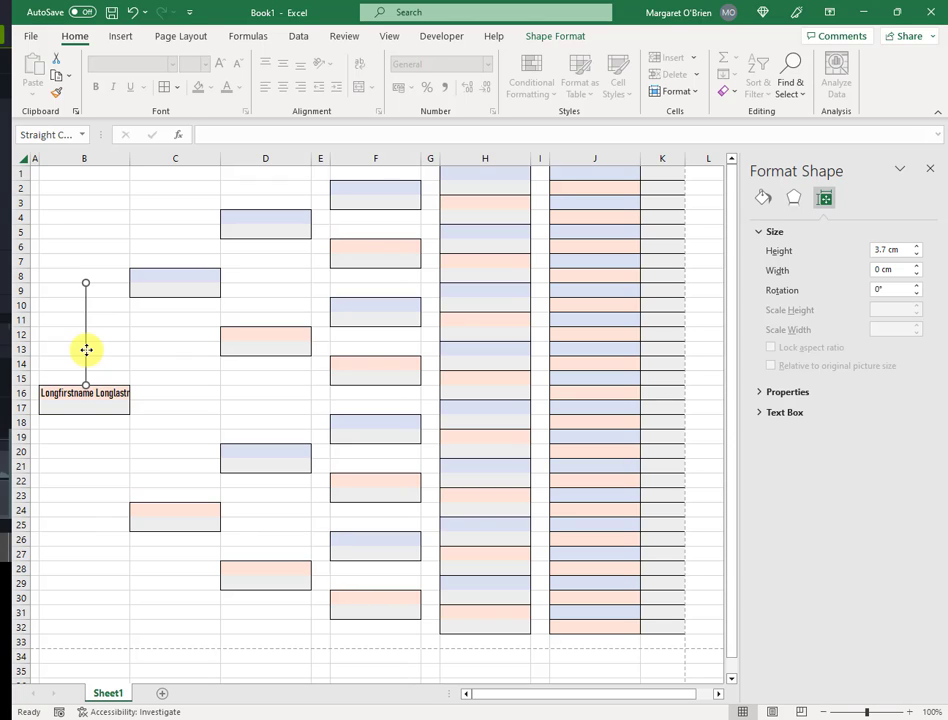
{"action": "left_click", "coordinate": [133, 334]}
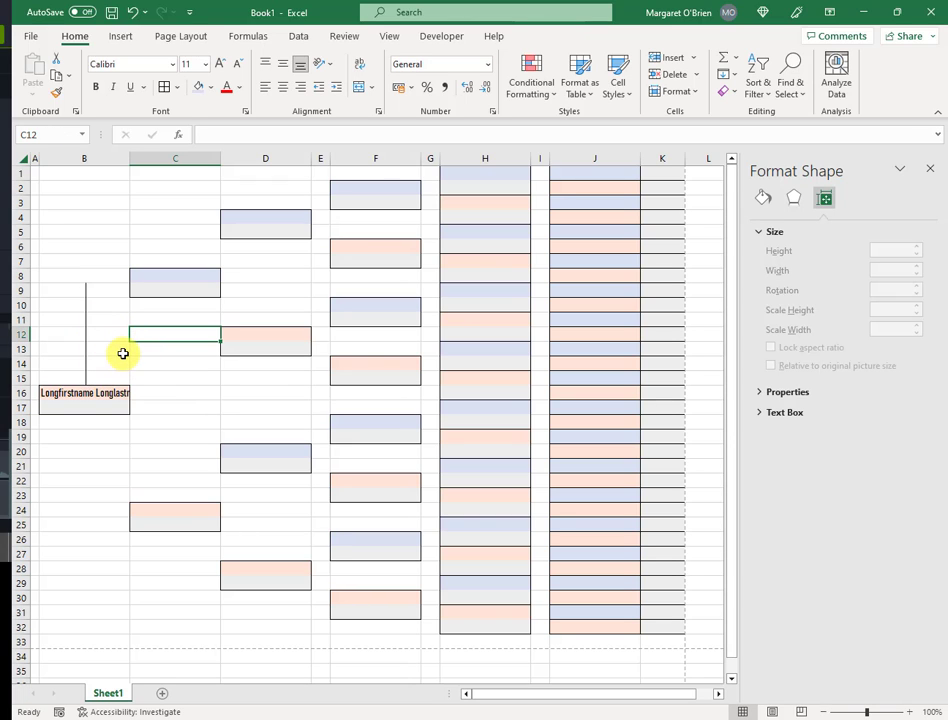
- Delete the sample name so the B16 box is empty again
{"action": "left_click", "coordinate": [123, 353]}
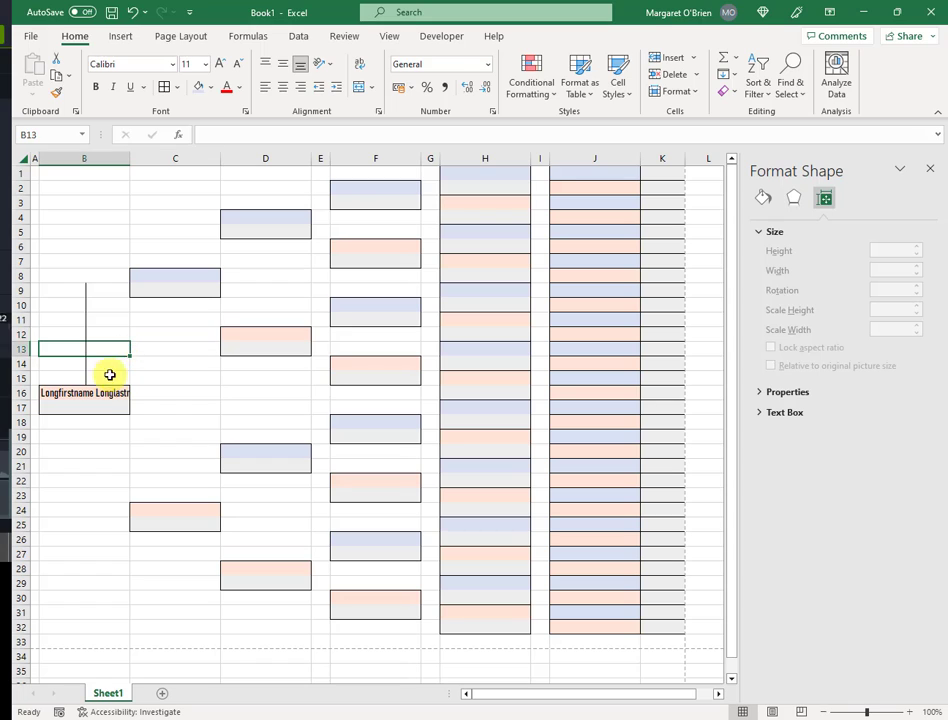
{"action": "left_click", "coordinate": [106, 393]}
{"action": "key", "text": "Delete"}
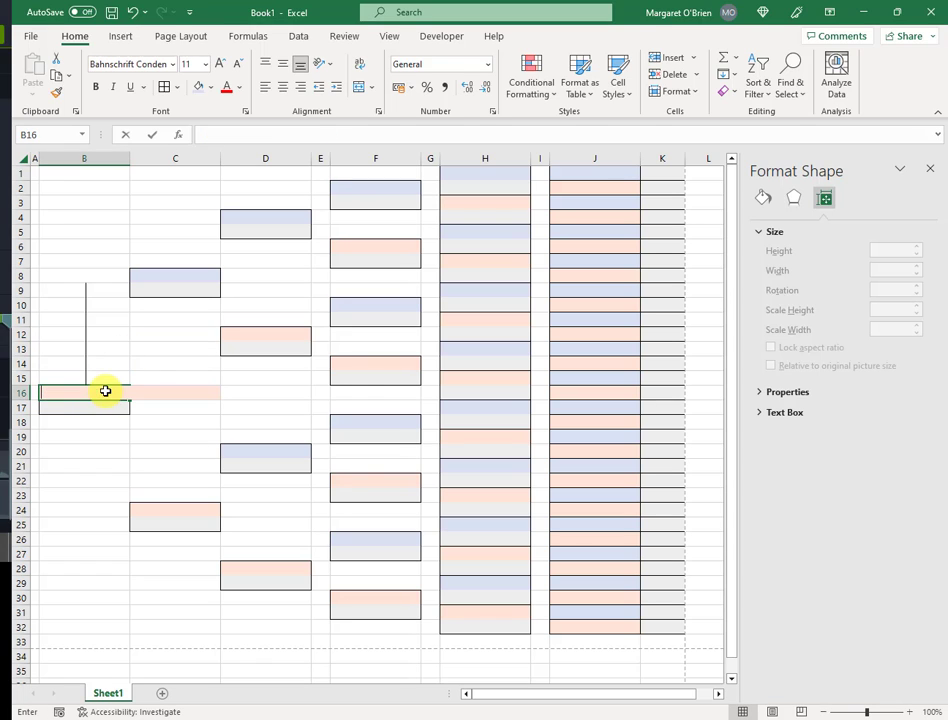
{"action": "left_click", "coordinate": [146, 361]}
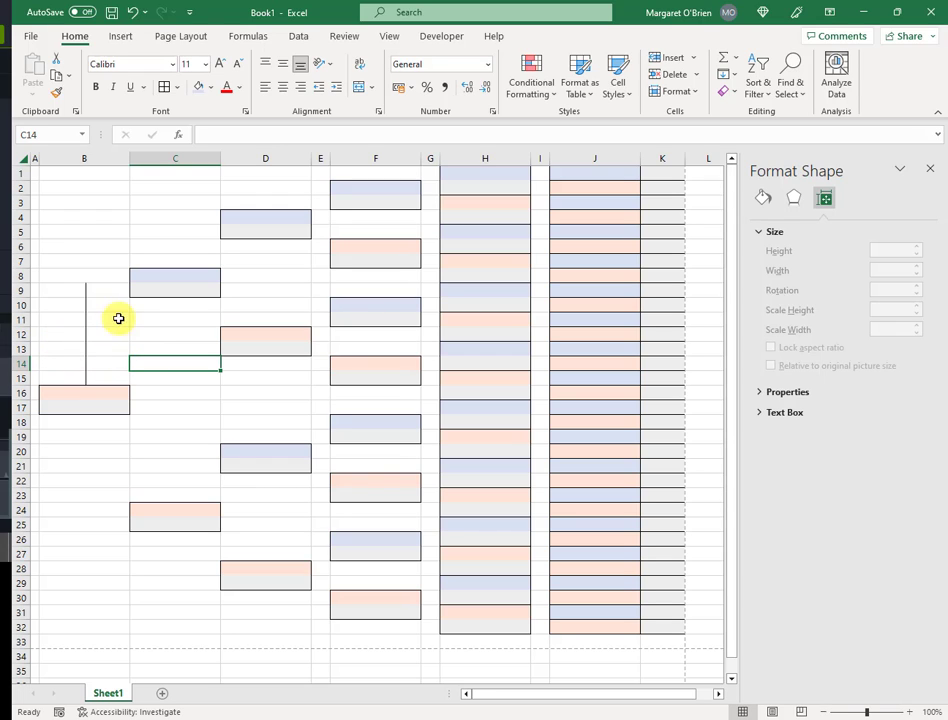
- Draw a 1.3 cm black straight line from the vertical connector's top to the blue C8 box
{"action": "left_click", "coordinate": [121, 40]}
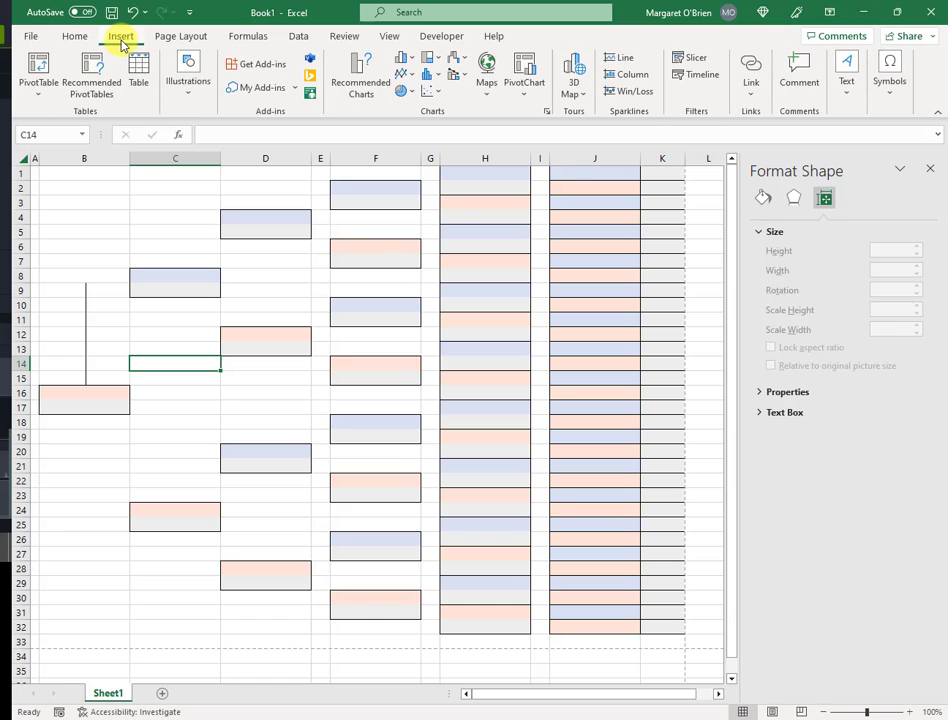
{"action": "left_click", "coordinate": [203, 87]}
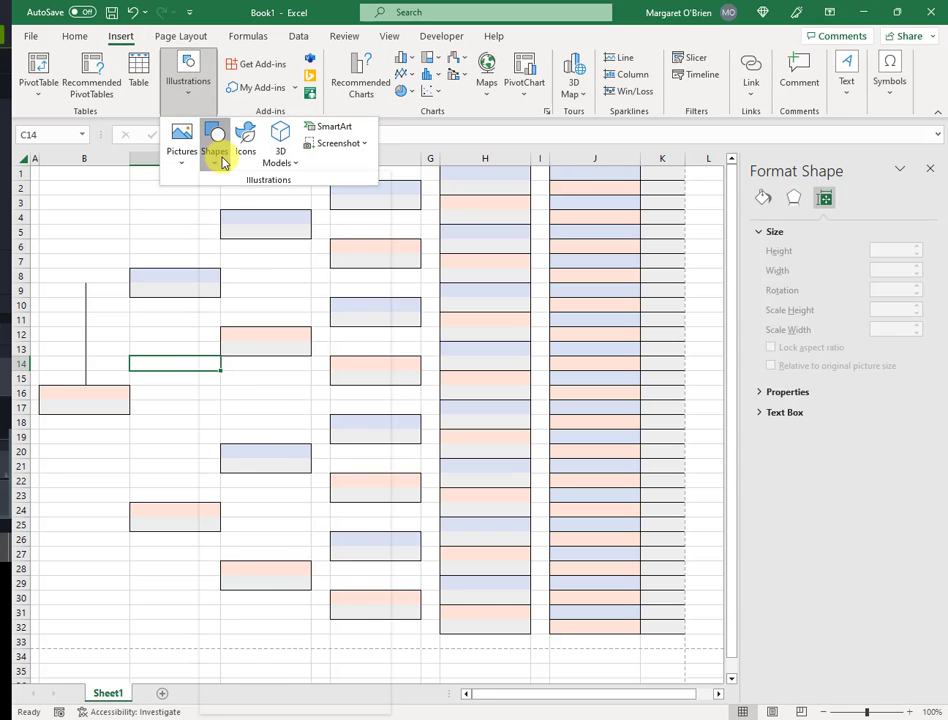
{"action": "left_click", "coordinate": [218, 152]}
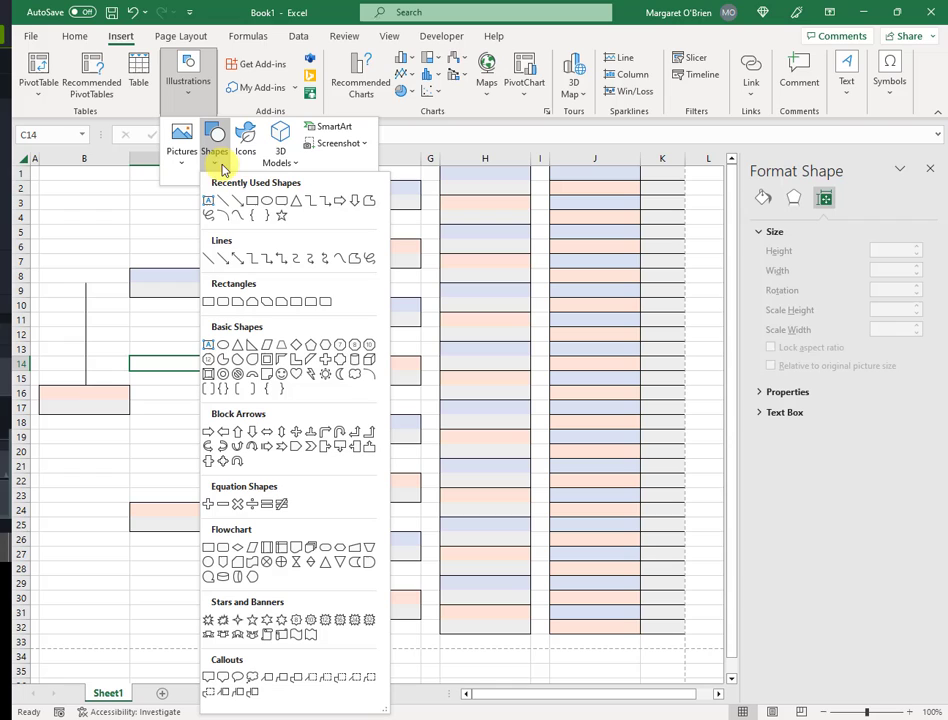
{"action": "left_click", "coordinate": [211, 260]}
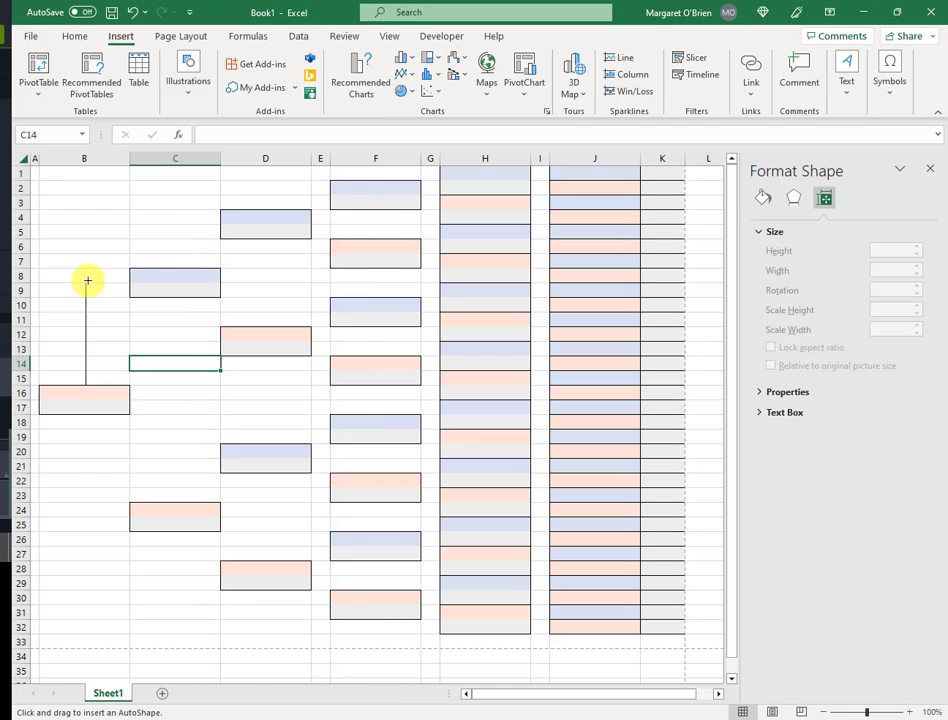
{"action": "left_click_drag", "start_coordinate": [86, 277], "coordinate": [125, 276]}
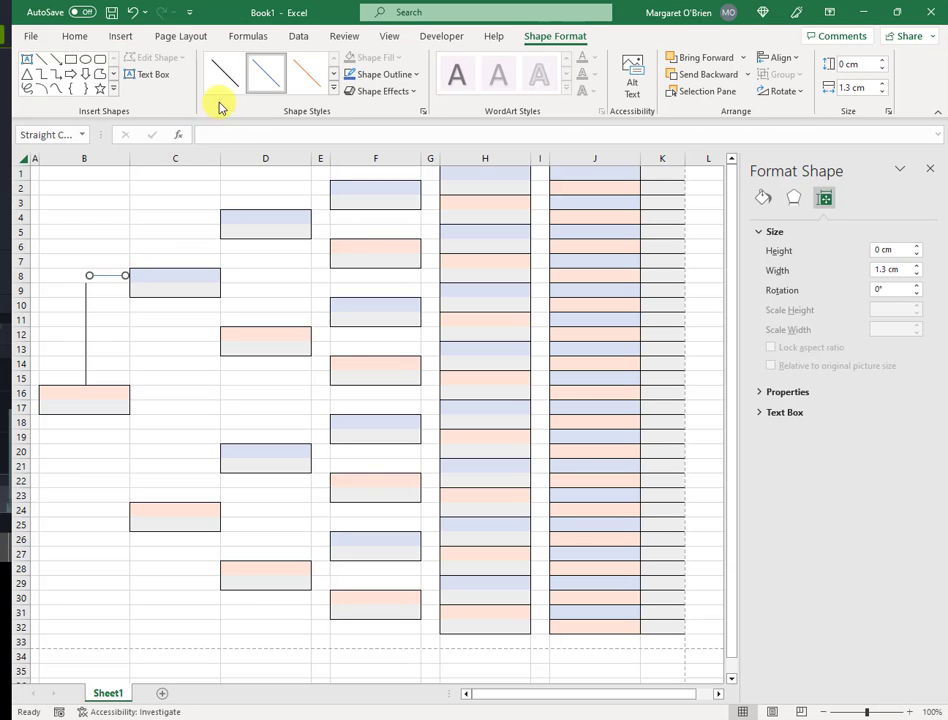
{"action": "left_click", "coordinate": [222, 84]}
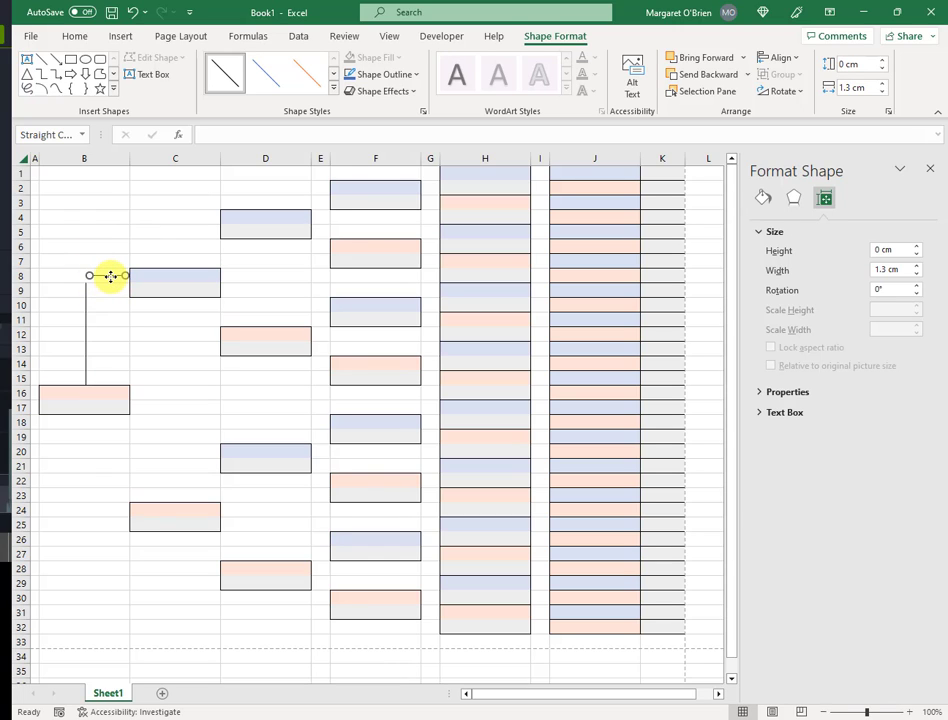
{"action": "key", "text": "Down"}
{"action": "key", "text": "Down"}
{"action": "key", "text": "Down"}
{"action": "key", "text": "Down"}
{"action": "key", "text": "Down"}
{"action": "key", "text": "Down"}
{"action": "key", "text": "Down"}
{"action": "key", "text": "Down"}
{"action": "key", "text": "Down"}
{"action": "left_click", "coordinate": [104, 305]}
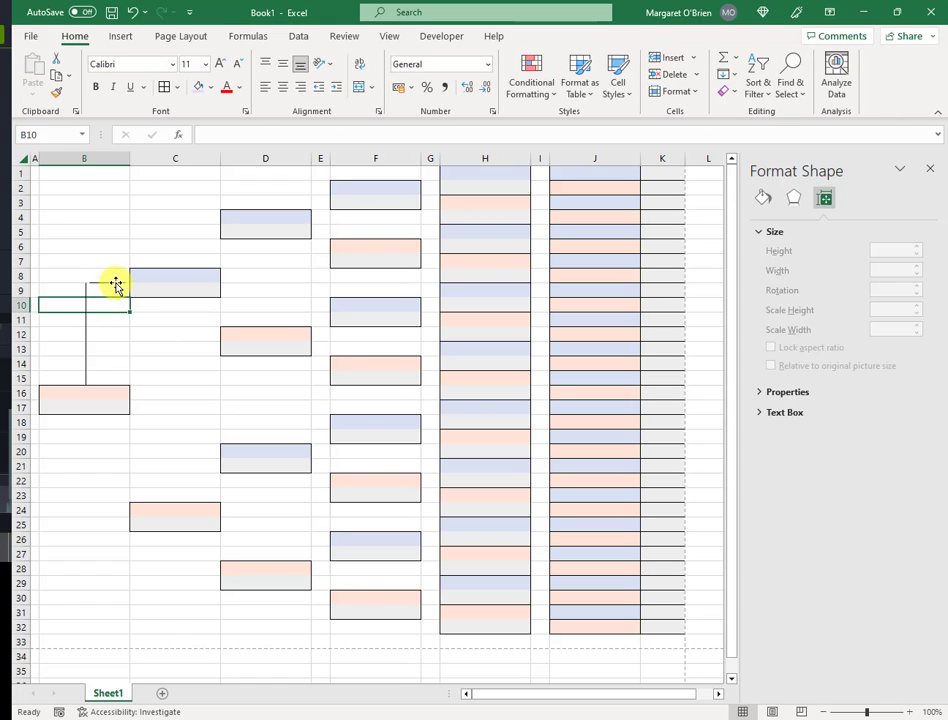
- Widen the horizontal connector to 1.6 cm so it touches the blue C8 box's edge
{"action": "left_click", "coordinate": [116, 283]}
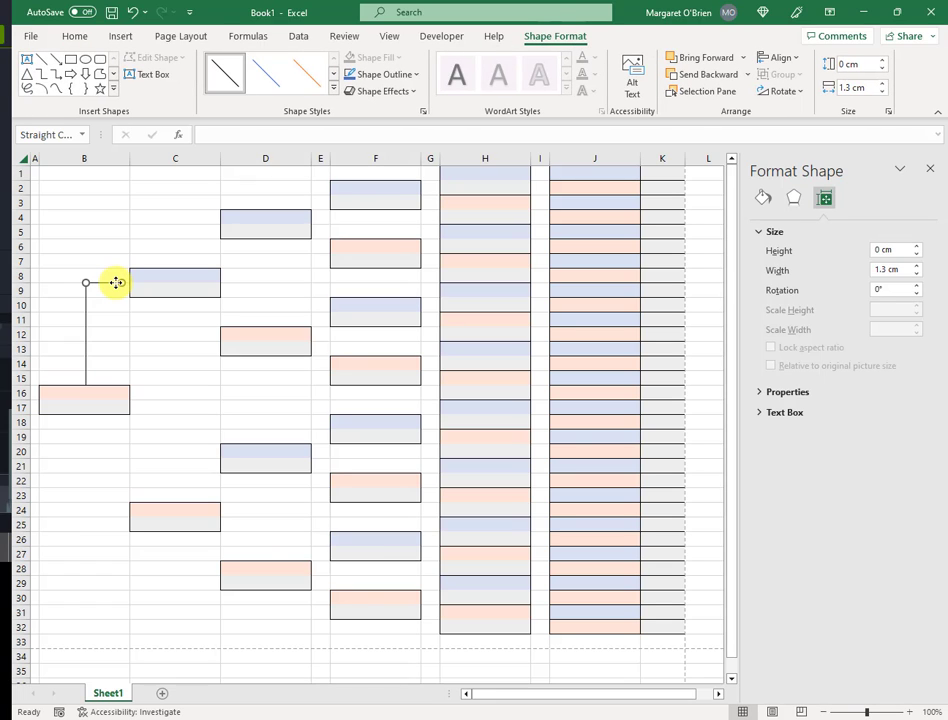
{"action": "left_click", "coordinate": [104, 305]}
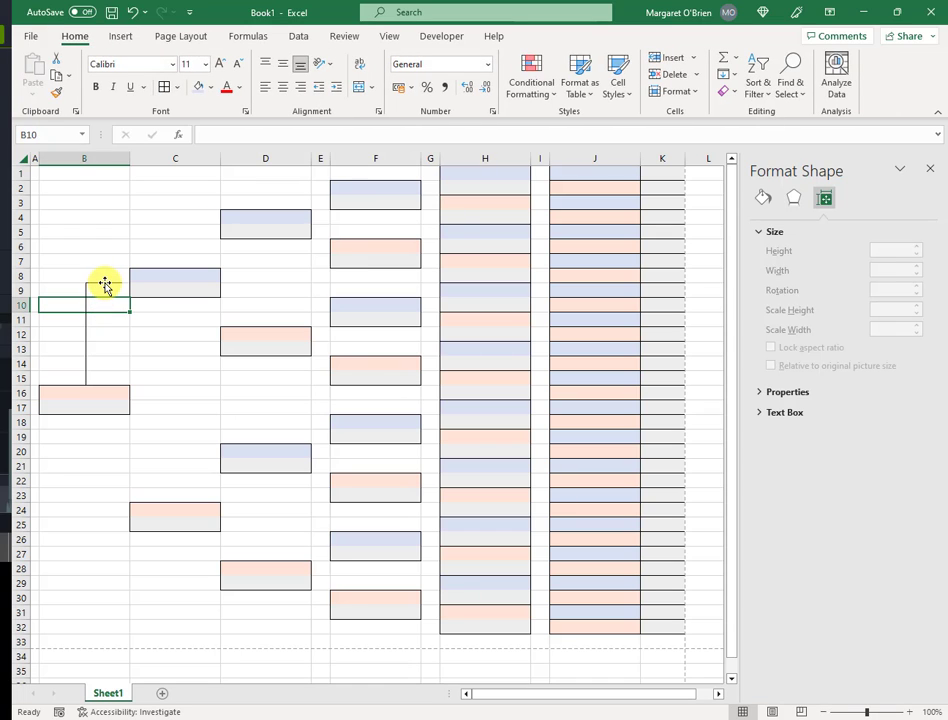
{"action": "left_click", "coordinate": [104, 285]}
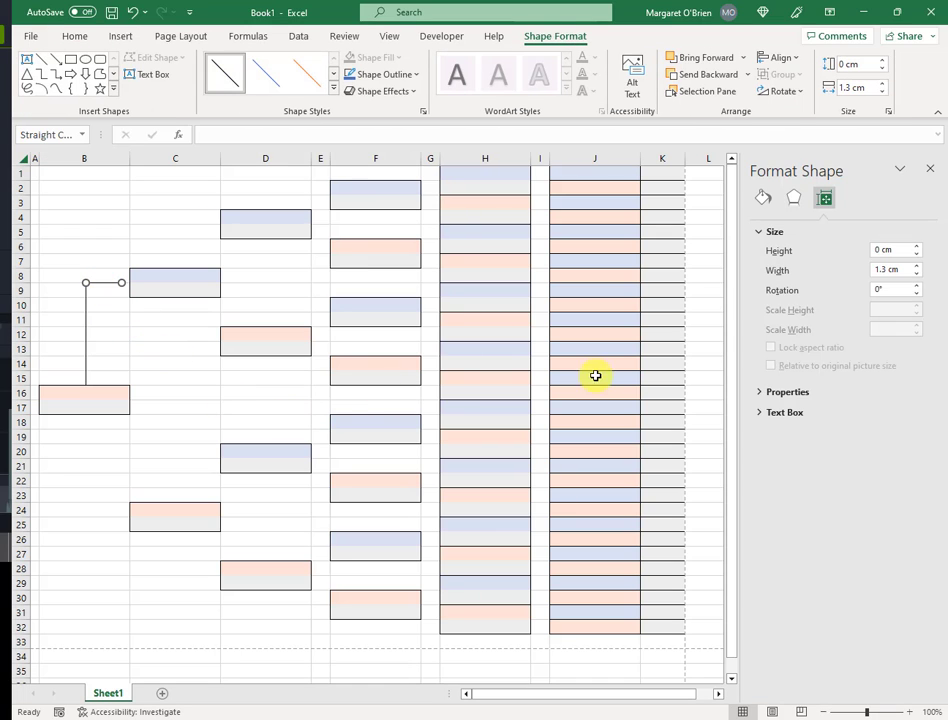
{"action": "left_click", "coordinate": [917, 270]}
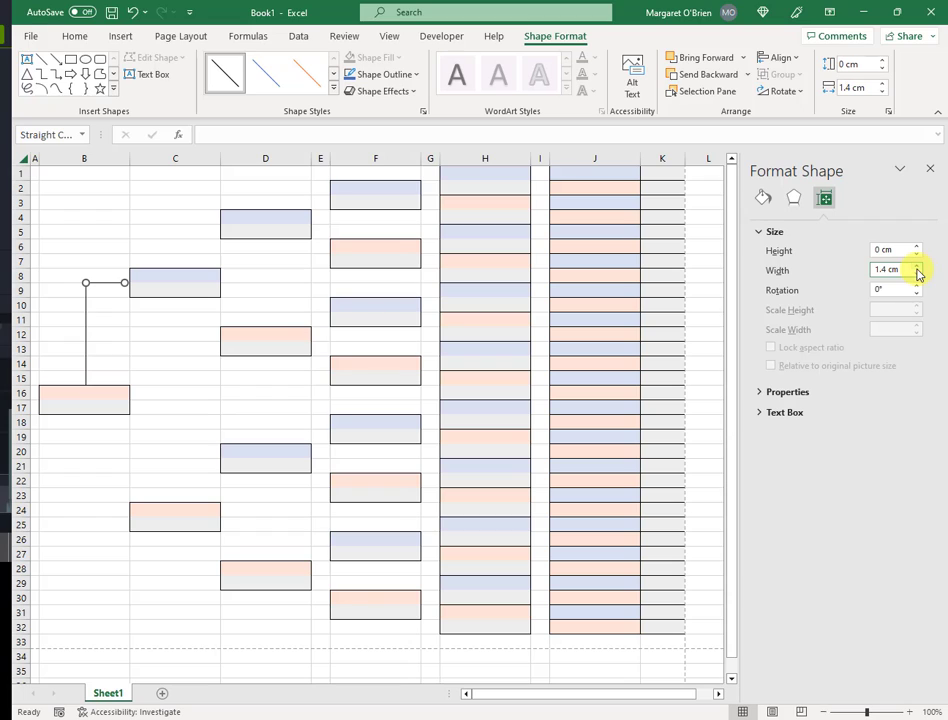
{"action": "left_click", "coordinate": [917, 266]}
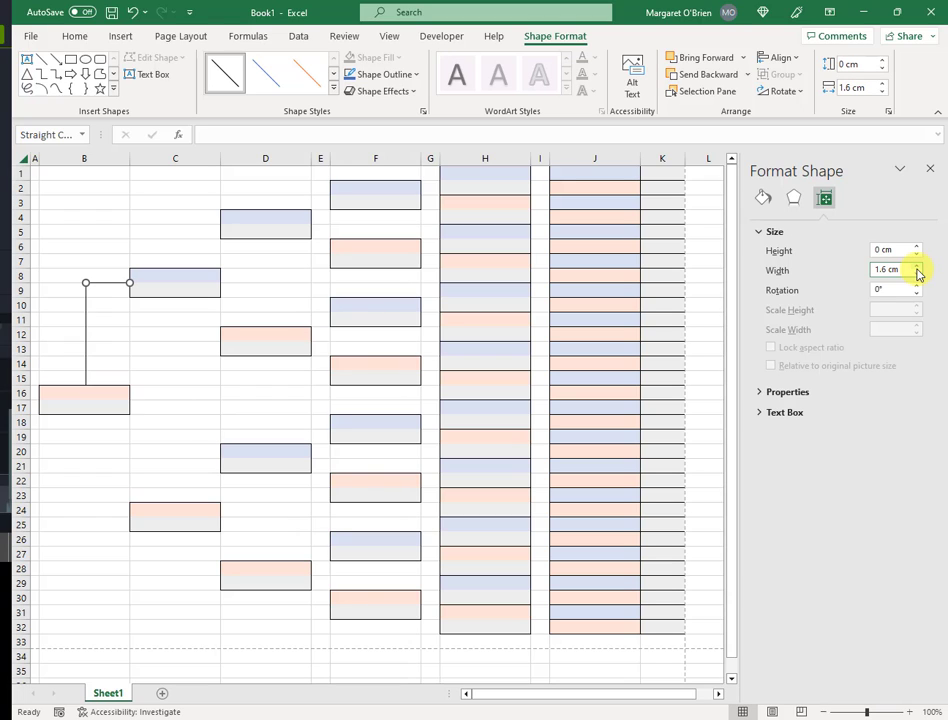
{"action": "left_click", "coordinate": [133, 313]}
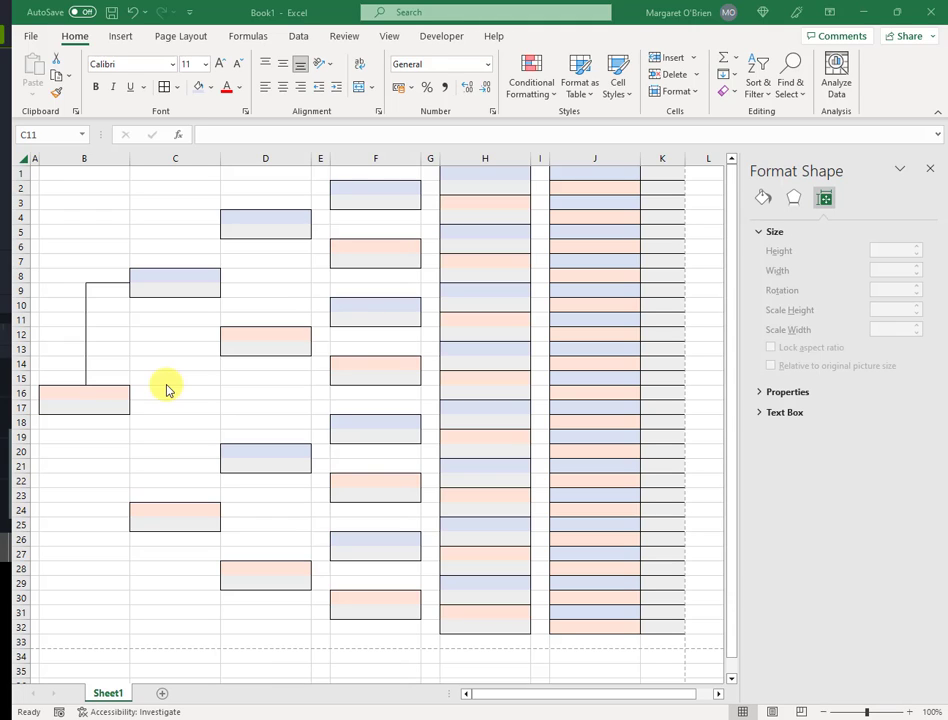
- Copy the vertical connector to run down below the pink B16 box
{"action": "left_click", "coordinate": [85, 345]}
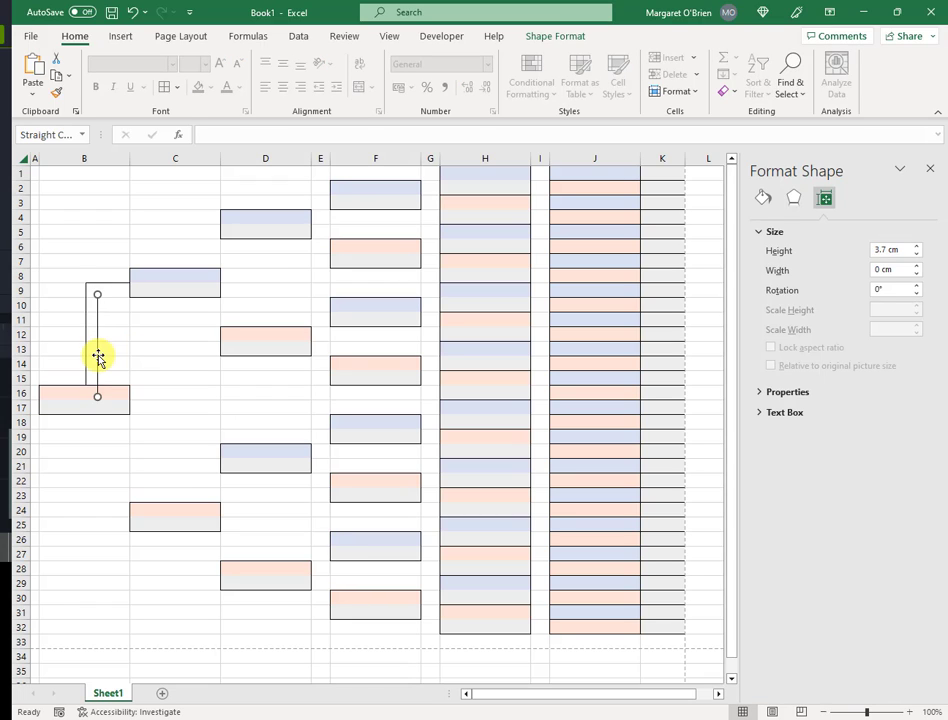
{"action": "left_click_drag", "start_coordinate": [99, 360], "coordinate": [87, 469]}
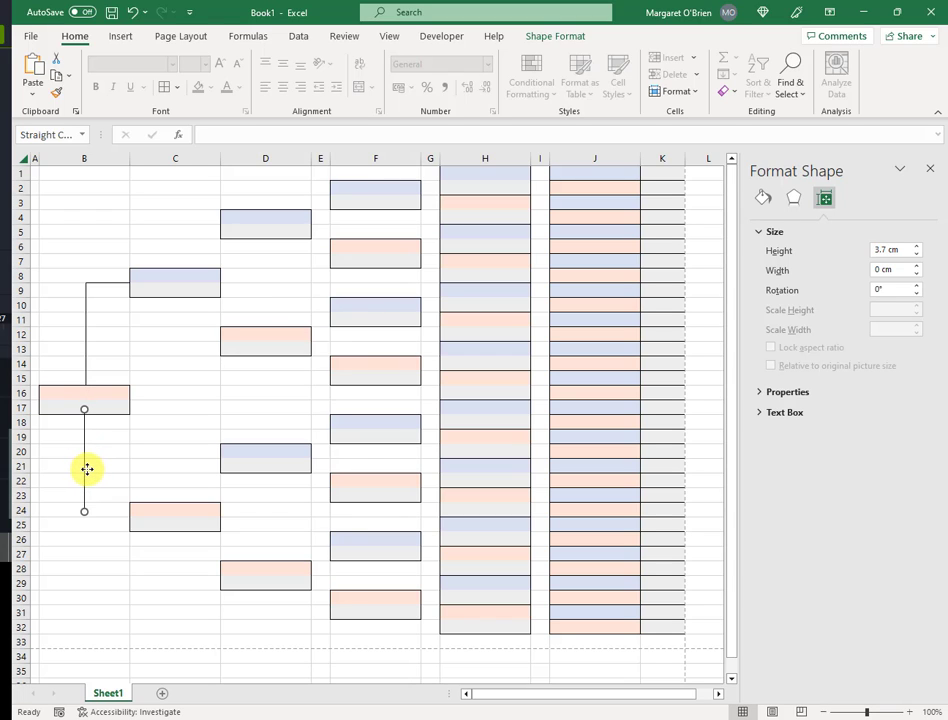
{"action": "key", "text": "Down"}
{"action": "key", "text": "Down"}
{"action": "key", "text": "Down"}
{"action": "key", "text": "Down"}
{"action": "key", "text": "Down"}
{"action": "left_click", "coordinate": [92, 465]}
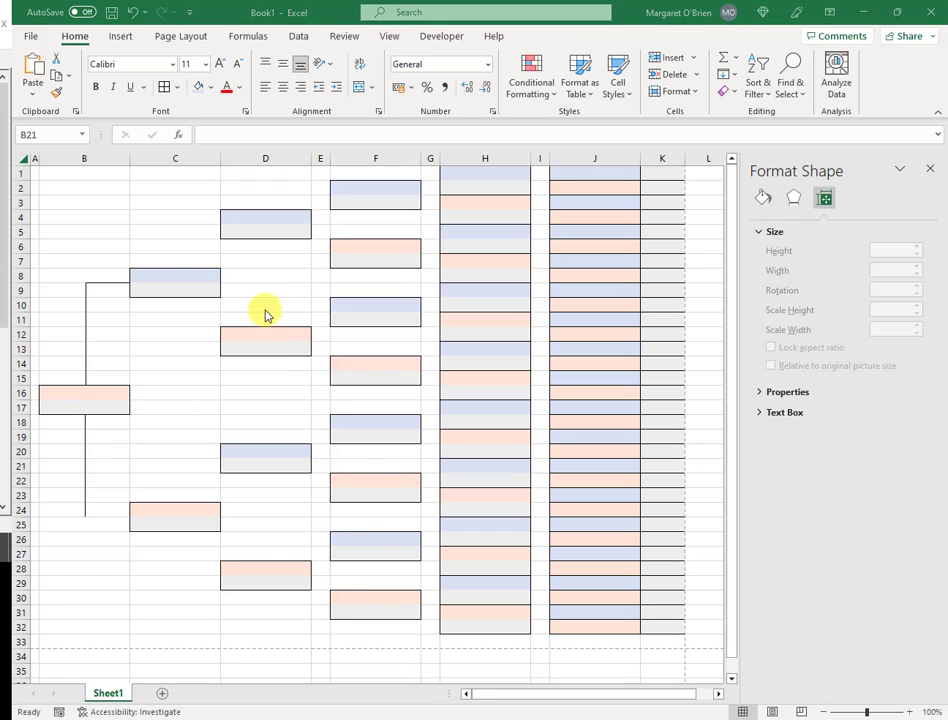
- Duplicate the row 8 horizontal line and move it across to the pink C24 box
{"action": "left_click", "coordinate": [102, 283]}
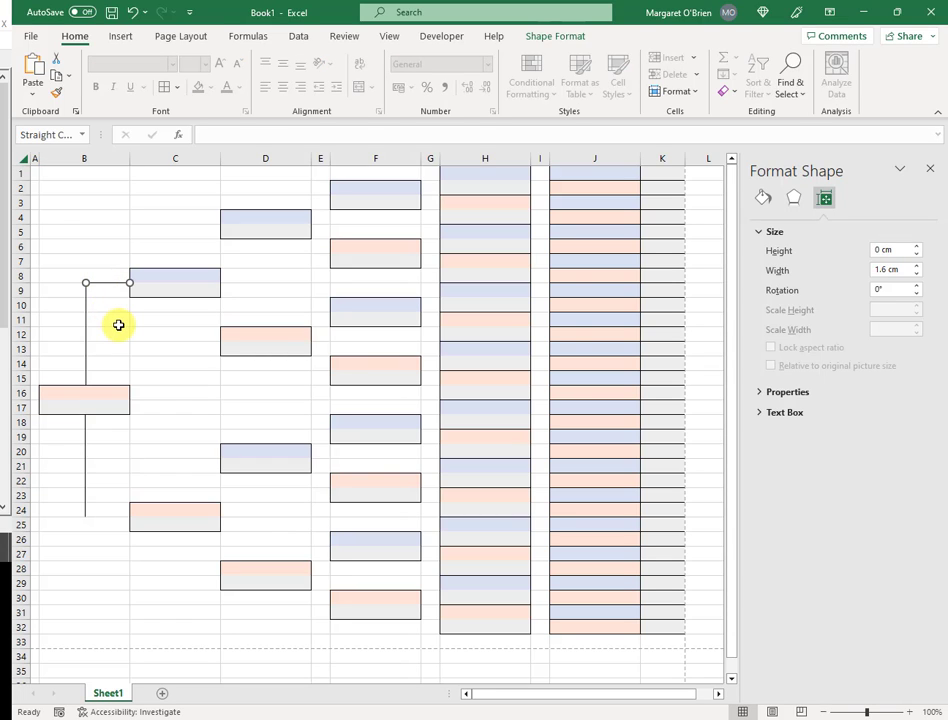
{"action": "key", "text": "ctrl+d"}
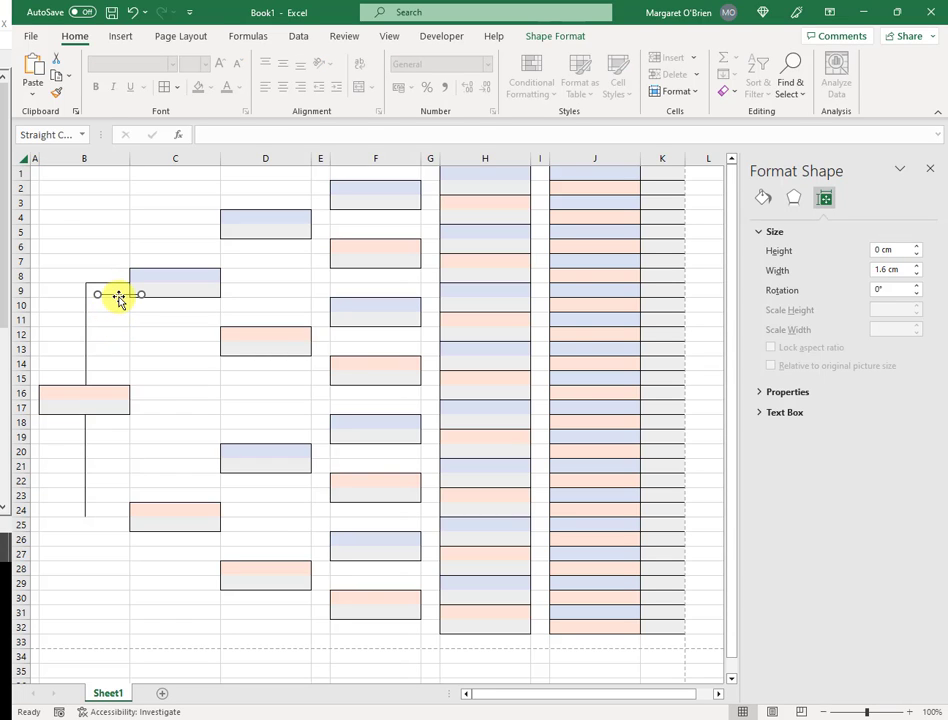
{"action": "left_click_drag", "start_coordinate": [118, 298], "coordinate": [110, 505]}
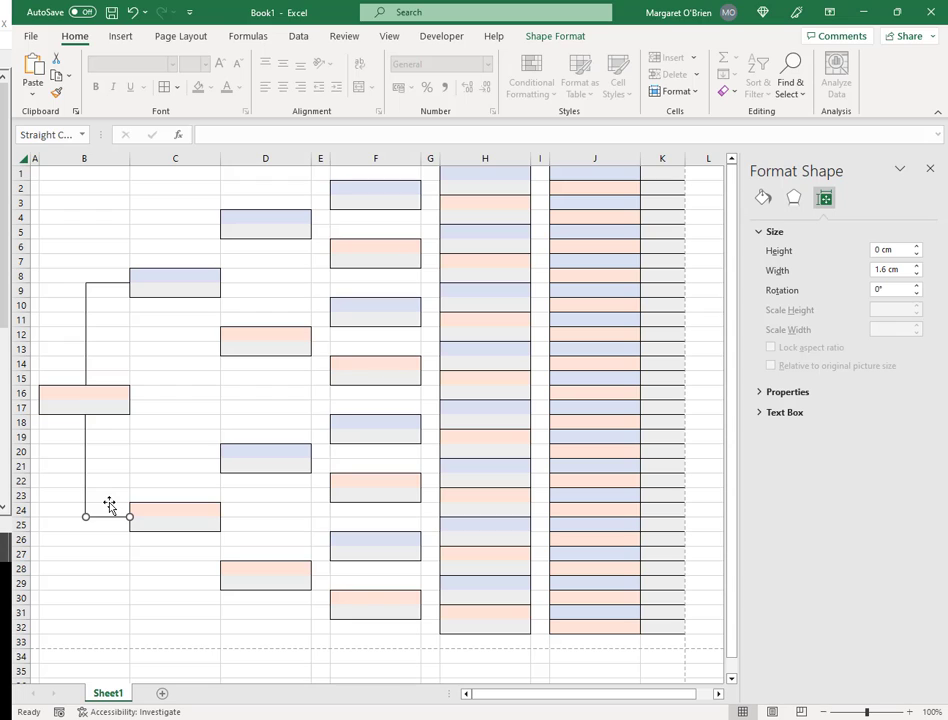
{"action": "left_click", "coordinate": [73, 583]}
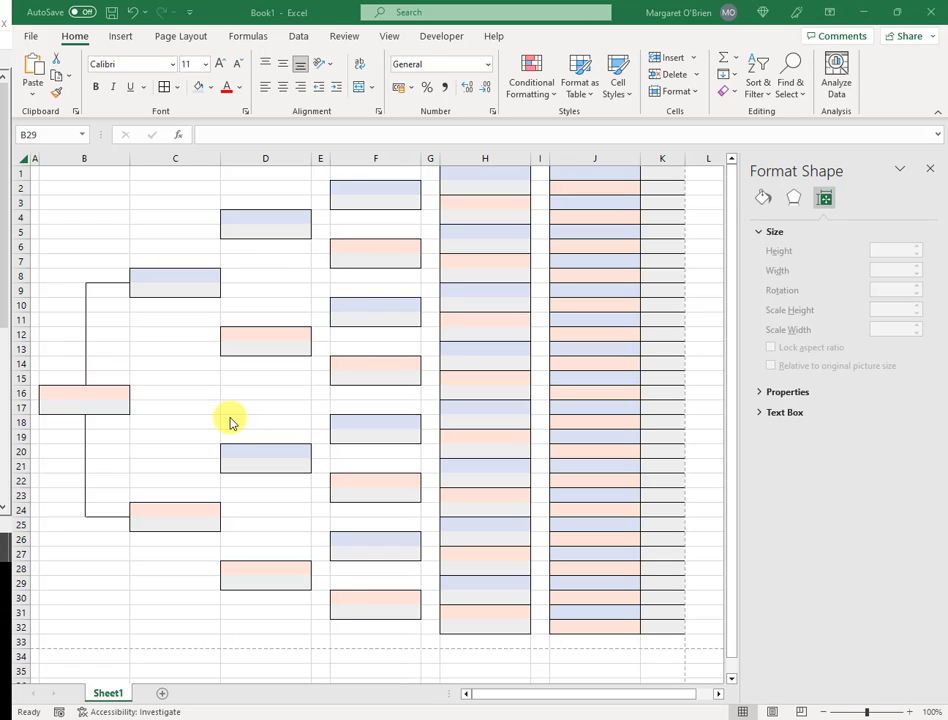
- Copy a horizontal line to the D4 box and a 1.6 cm vertical line into column C
{"action": "left_click", "coordinate": [104, 284]}
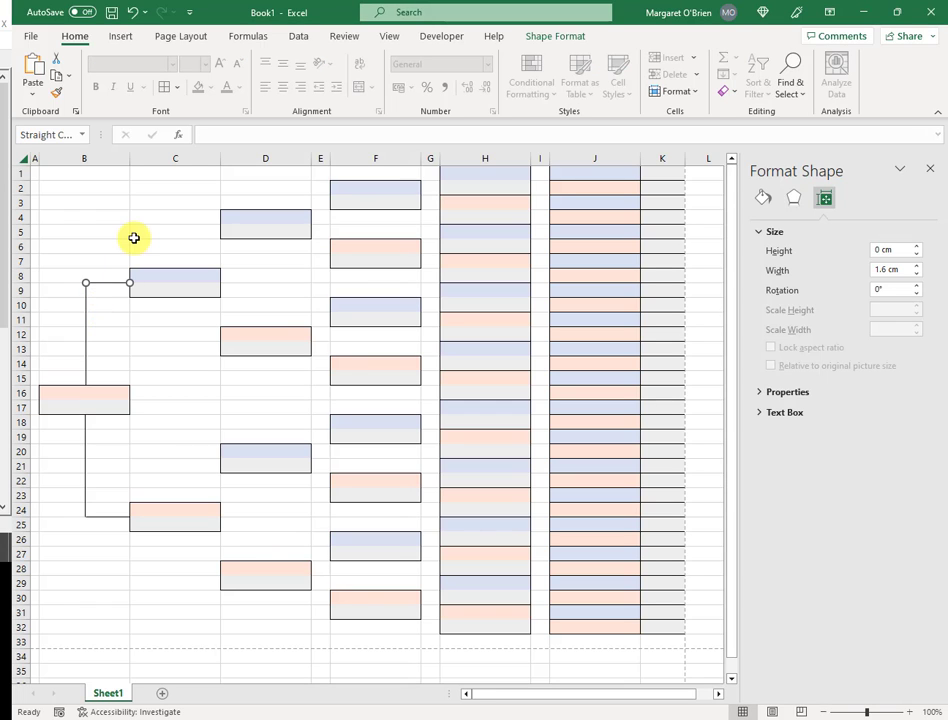
{"action": "left_click_drag", "start_coordinate": [115, 283], "coordinate": [201, 226]}
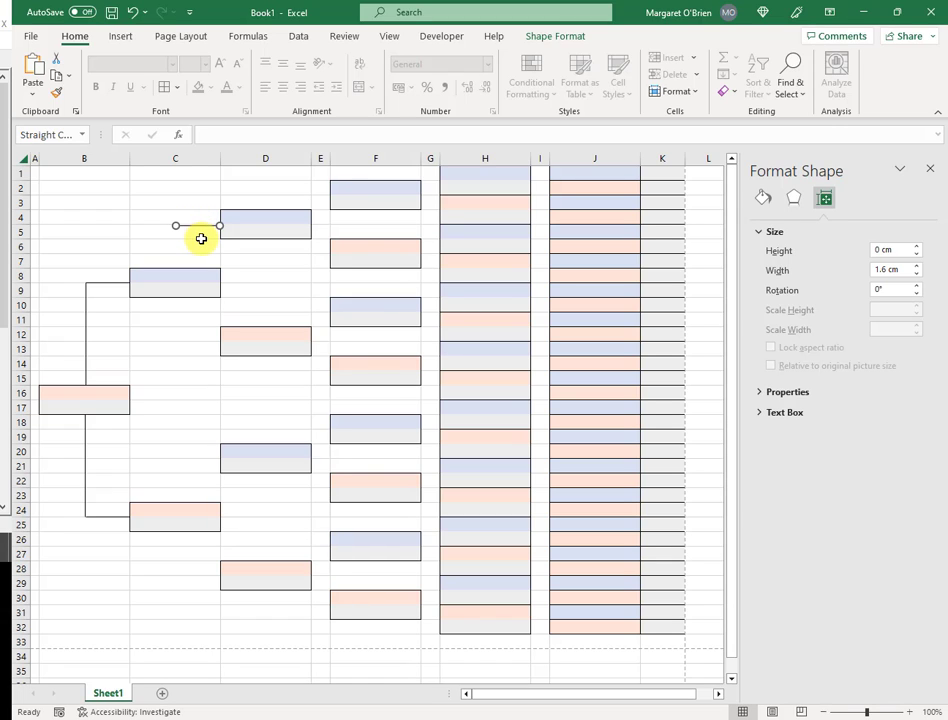
{"action": "key", "text": "Up"}
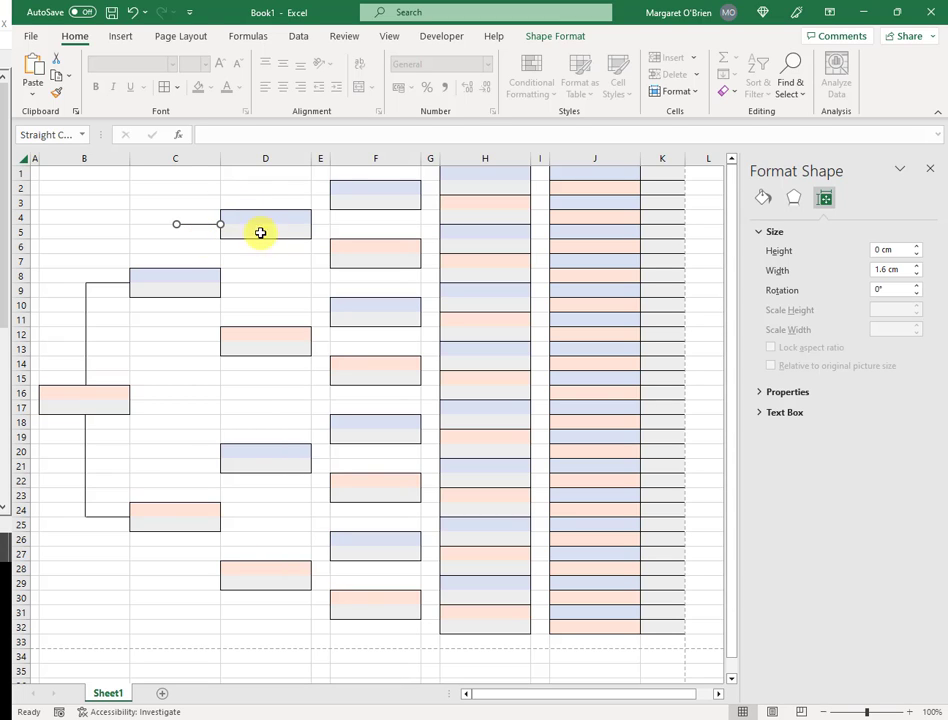
{"action": "left_click", "coordinate": [85, 317]}
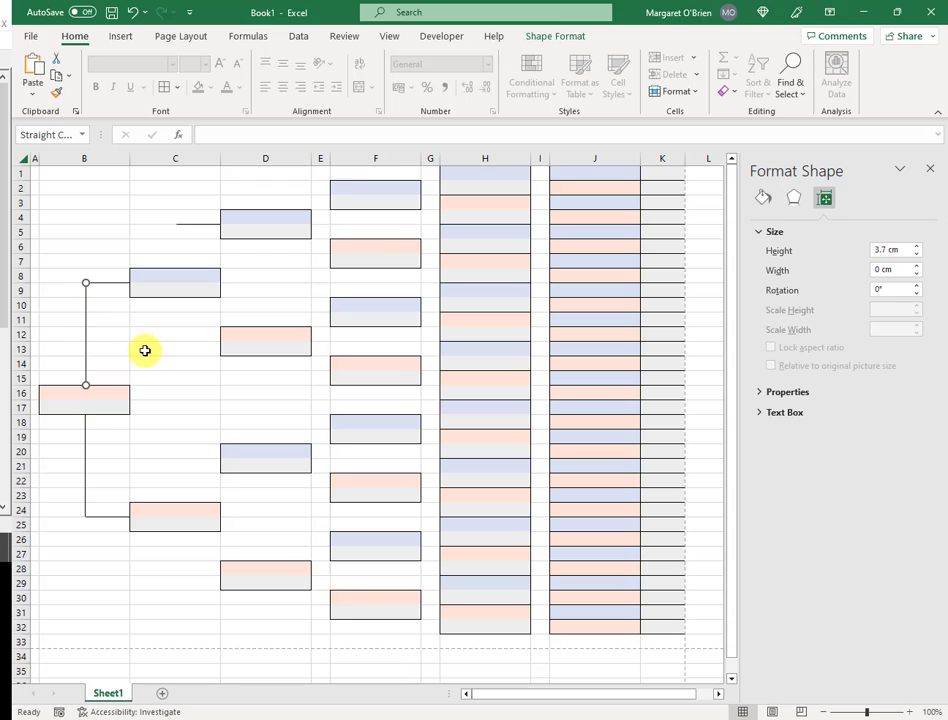
{"action": "key", "text": "ctrl+d"}
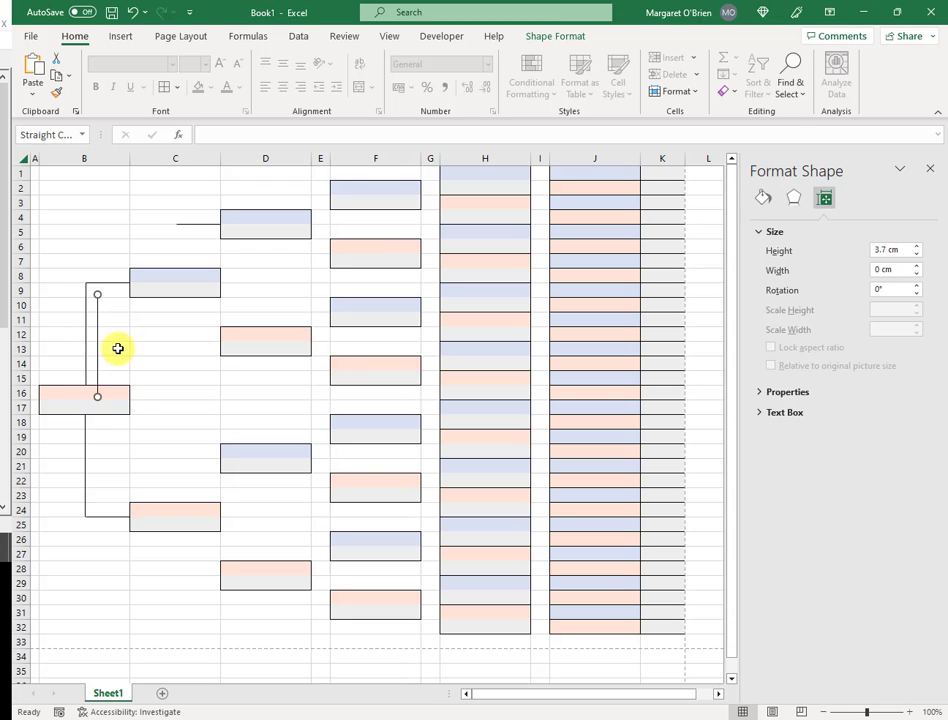
{"action": "left_click_drag", "start_coordinate": [97, 344], "coordinate": [175, 289]}
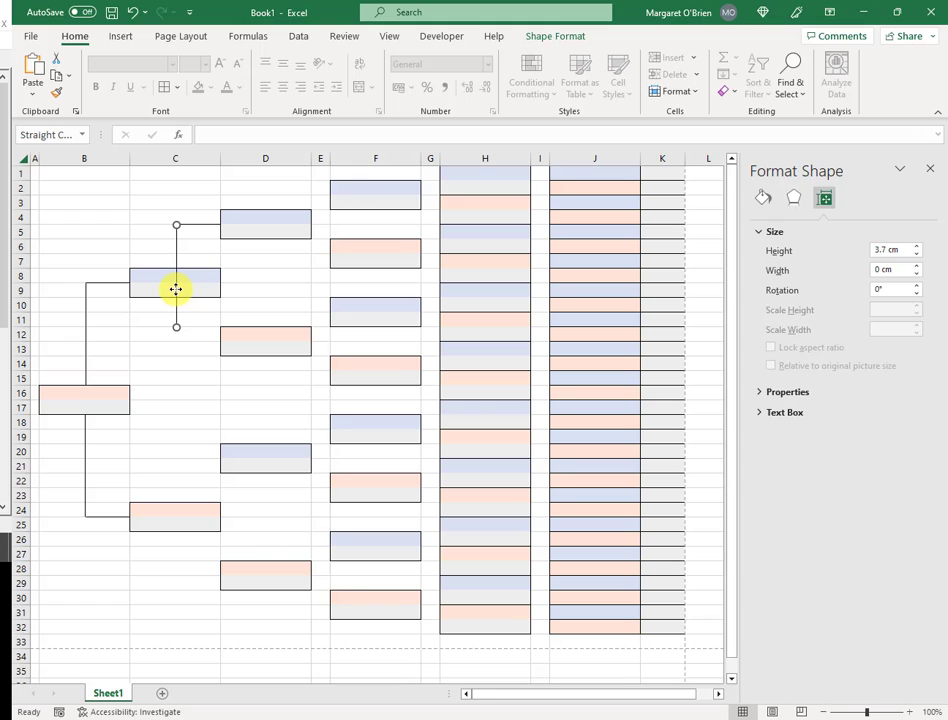
{"action": "key", "text": "Escape"}
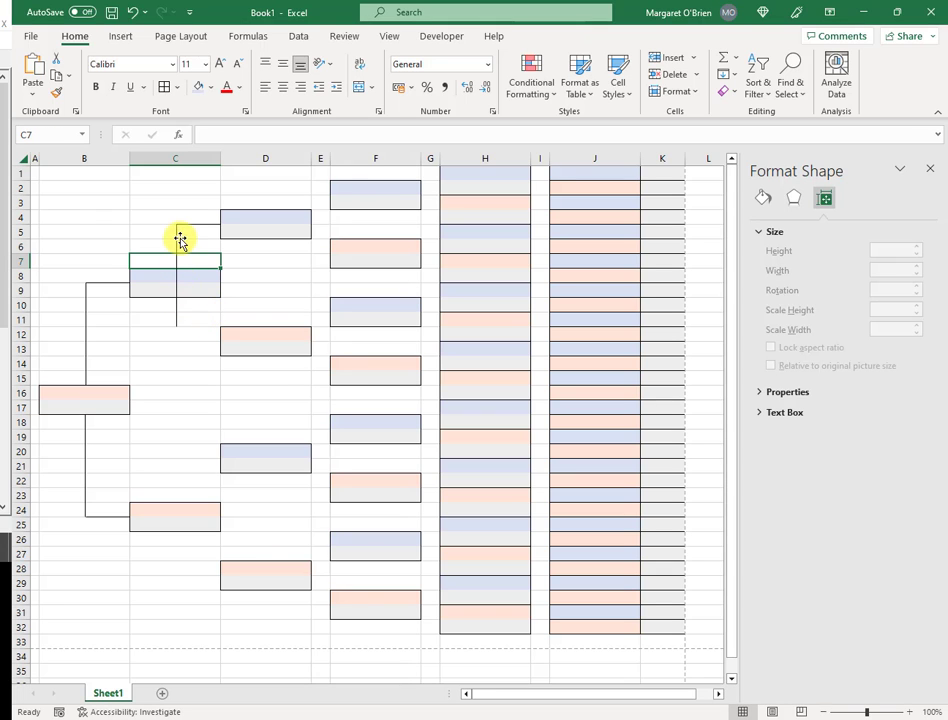
{"action": "left_click", "coordinate": [177, 238]}
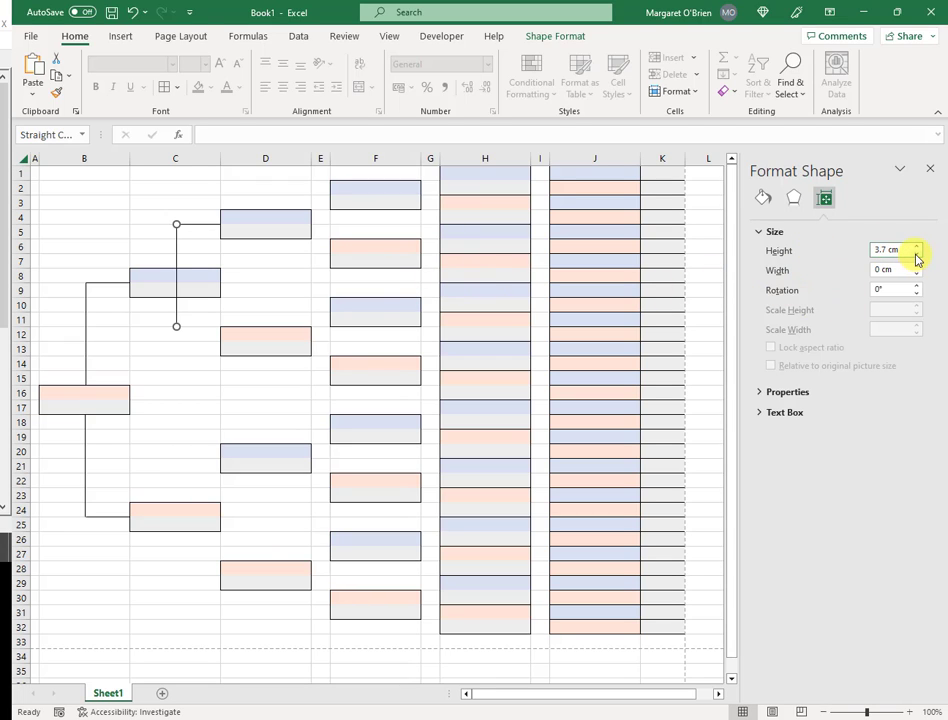
{"action": "left_click_drag", "start_coordinate": [916, 256], "coordinate": [916, 256]}
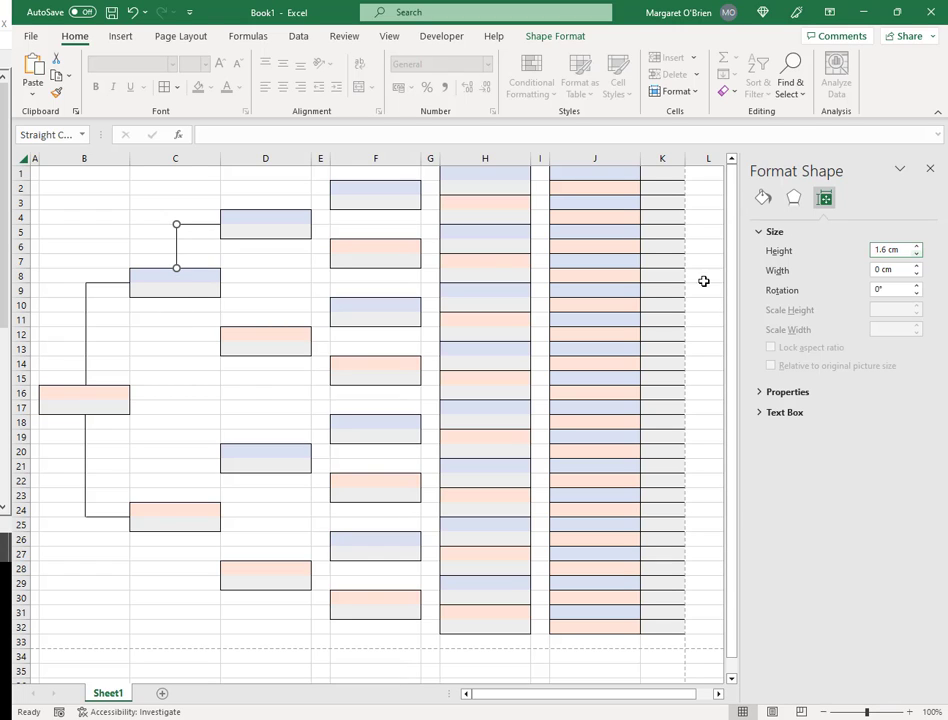
- Copy the horizontal and vertical lines downward to link the C8 box to D12
{"action": "key", "text": "Tab"}
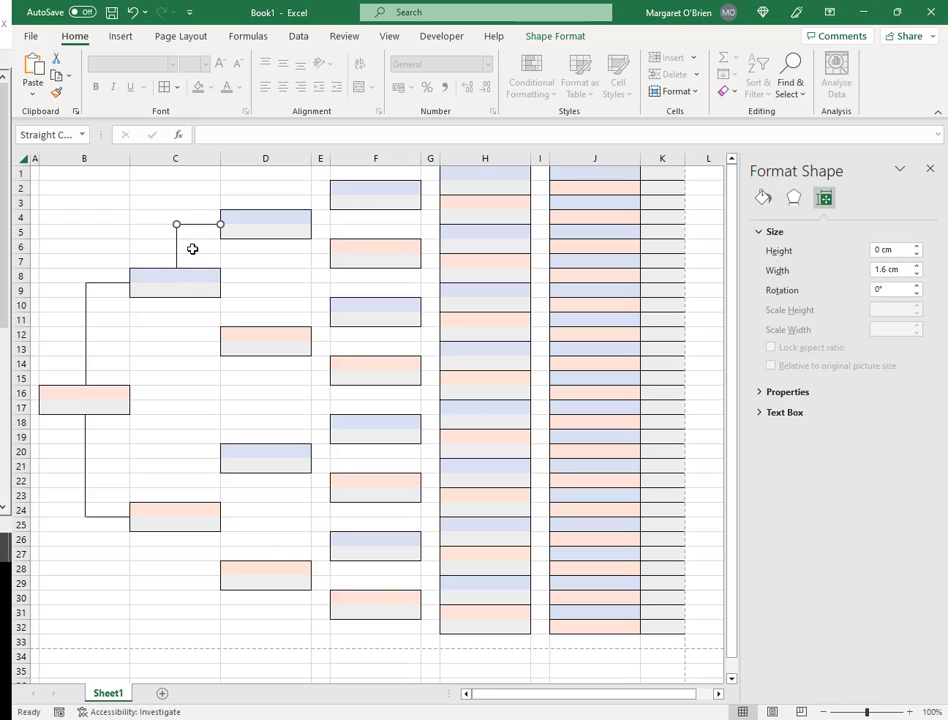
{"action": "left_click_drag", "start_coordinate": [190, 224], "coordinate": [190, 340]}
{"action": "key", "text": "Escape"}
{"action": "left_click", "coordinate": [176, 244]}
{"action": "left_click_drag", "start_coordinate": [176, 244], "coordinate": [153, 310]}
{"action": "left_click", "coordinate": [180, 400]}
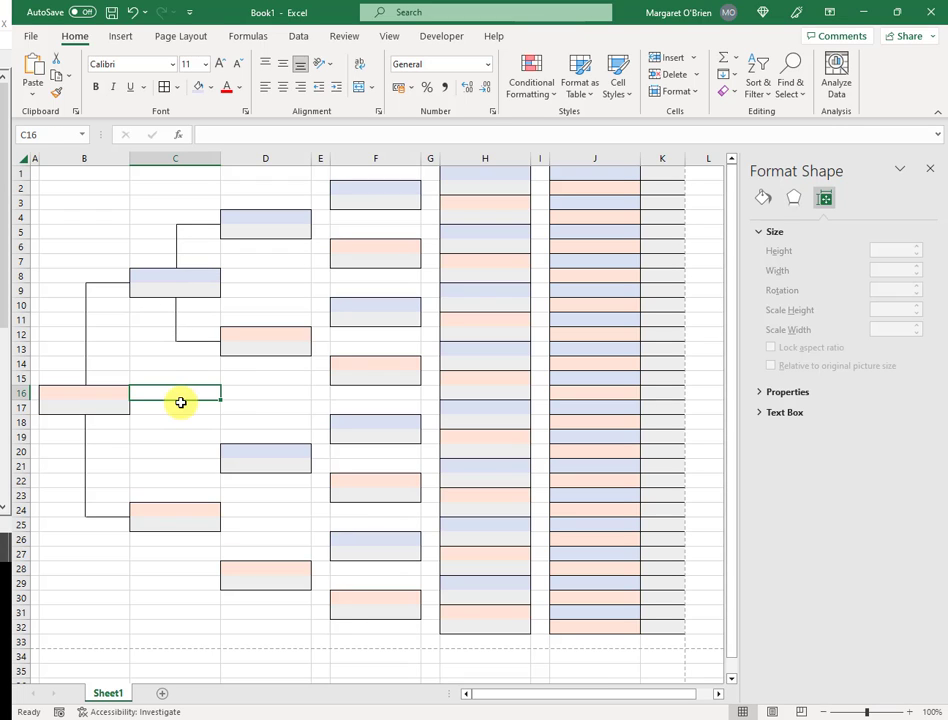
- Copy the upper bracket cells C4:C7 and paste them at C20
{"action": "left_click", "coordinate": [255, 284]}
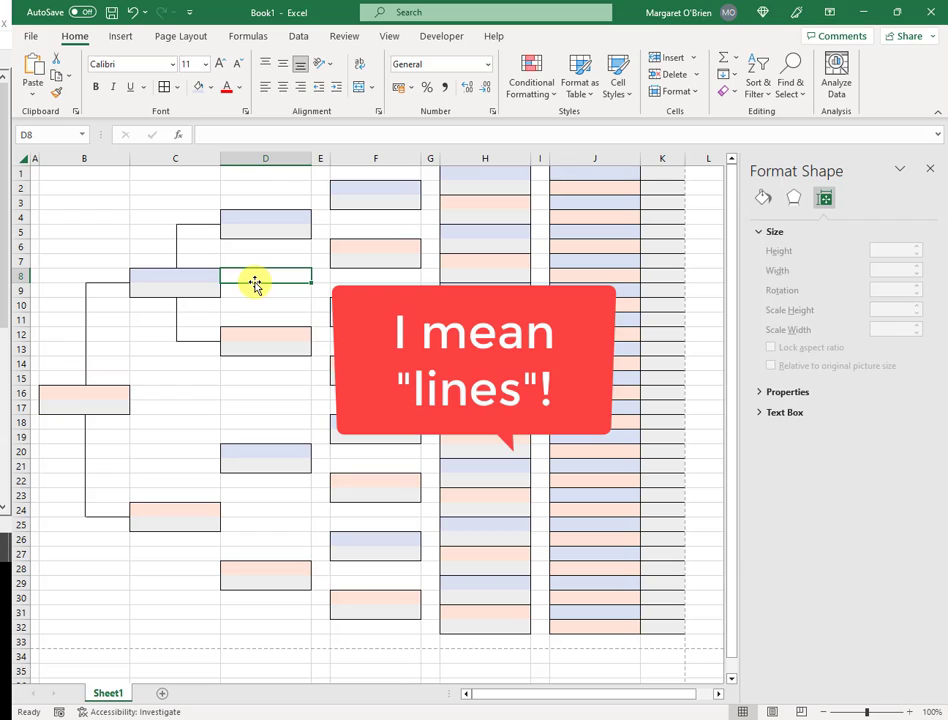
{"action": "left_click", "coordinate": [146, 215]}
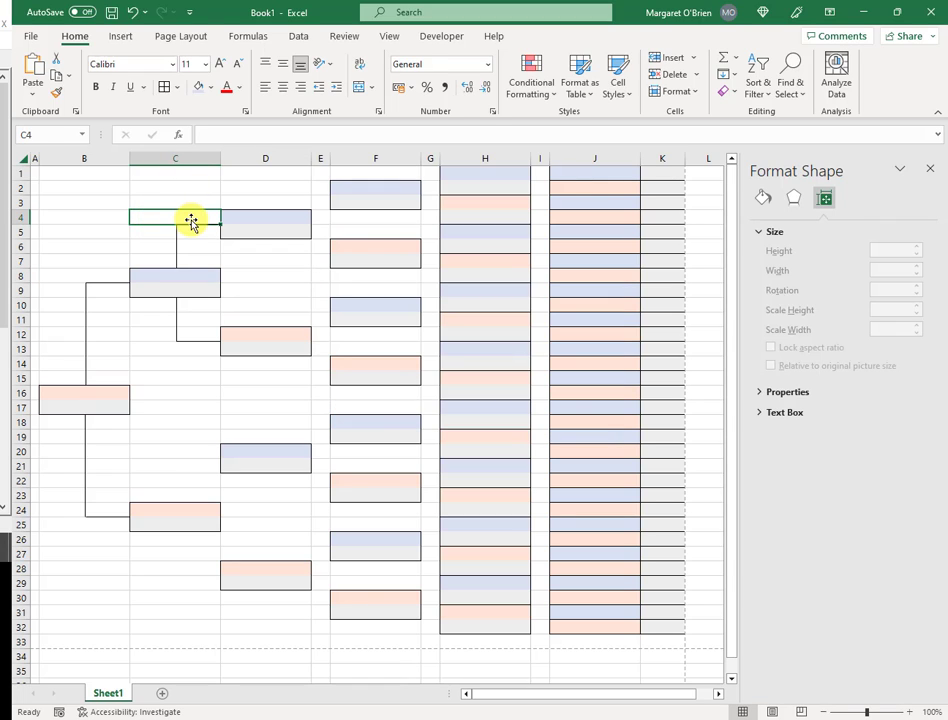
{"action": "key", "text": "shift+Down"}
{"action": "key", "text": "shift+Down"}
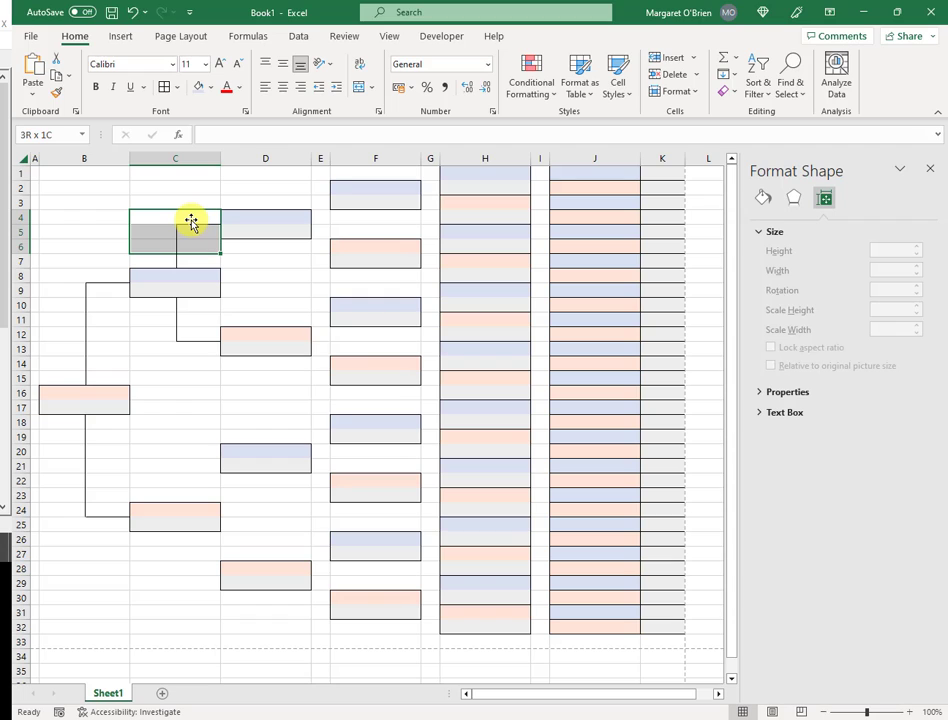
{"action": "key", "text": "shift+Down"}
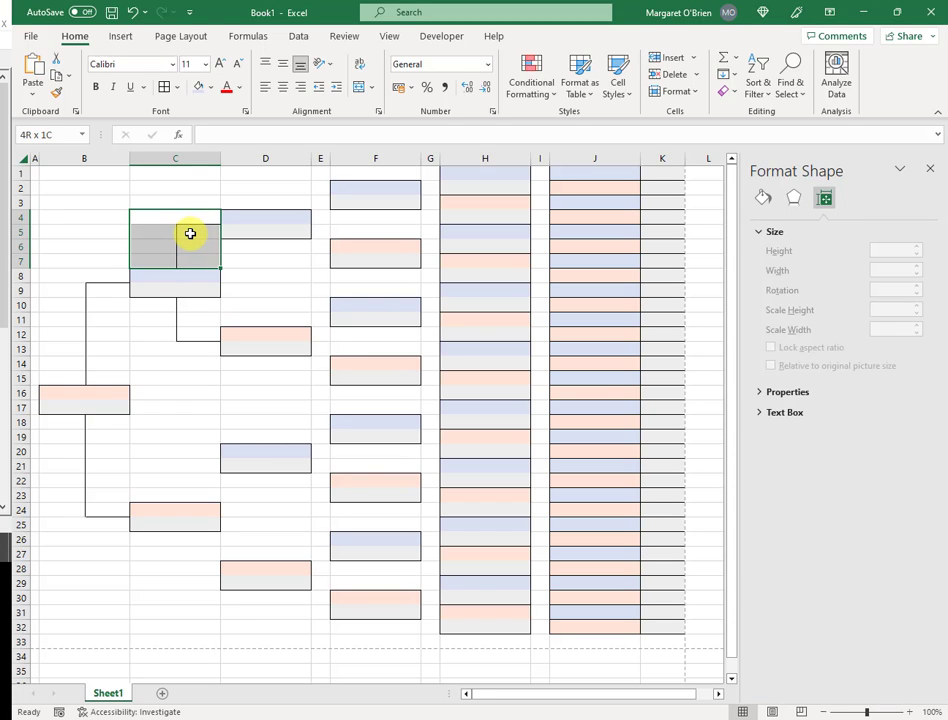
{"action": "key", "text": "ctrl+c"}
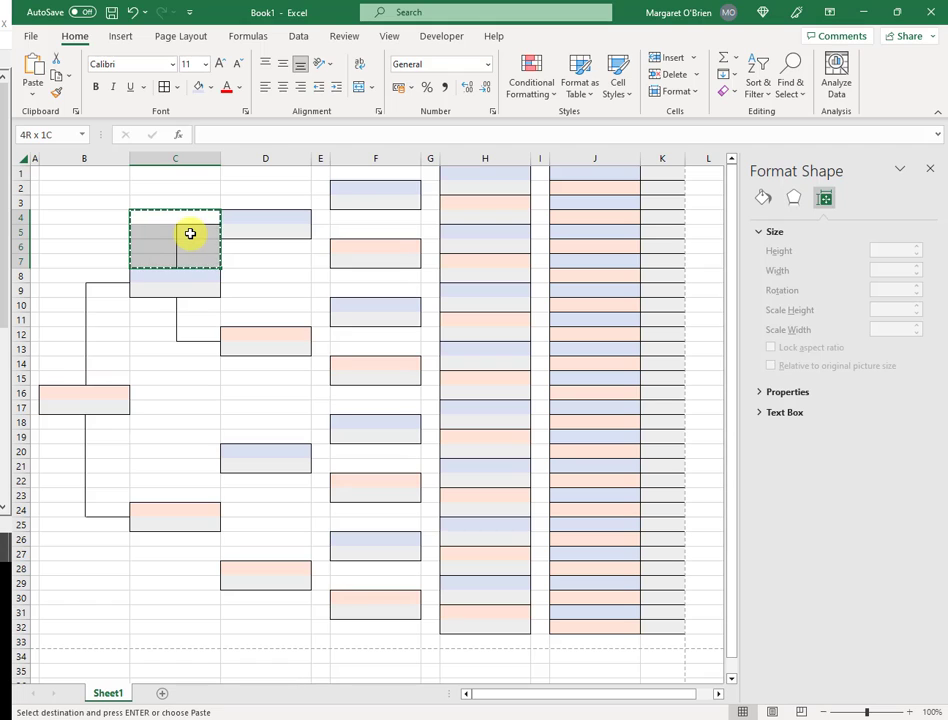
{"action": "left_click", "coordinate": [173, 455]}
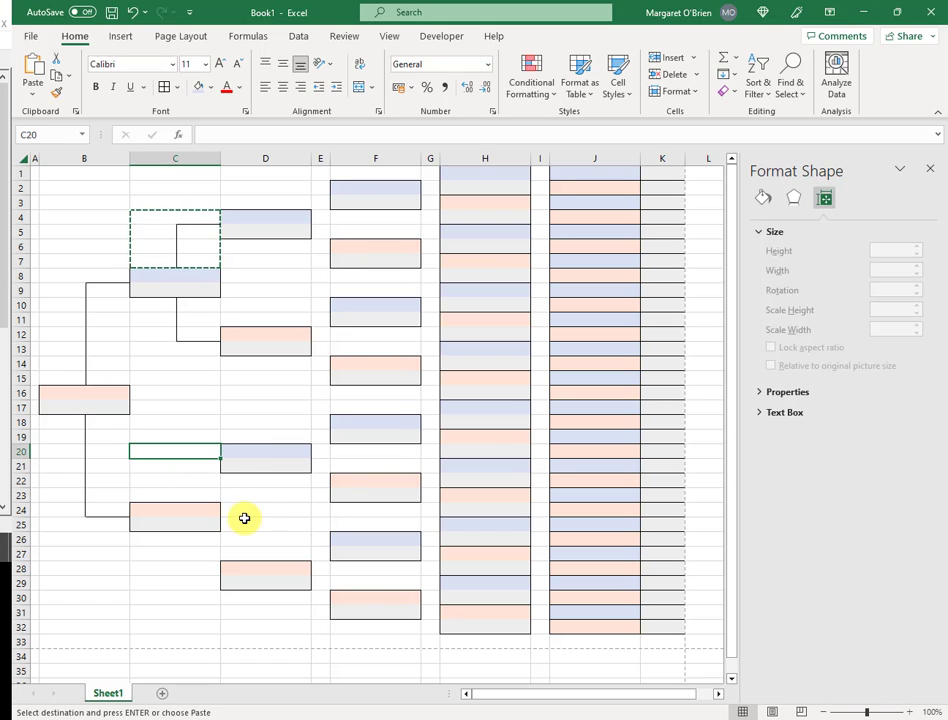
{"action": "key", "text": "ctrl+v"}
{"action": "left_click", "coordinate": [226, 406]}
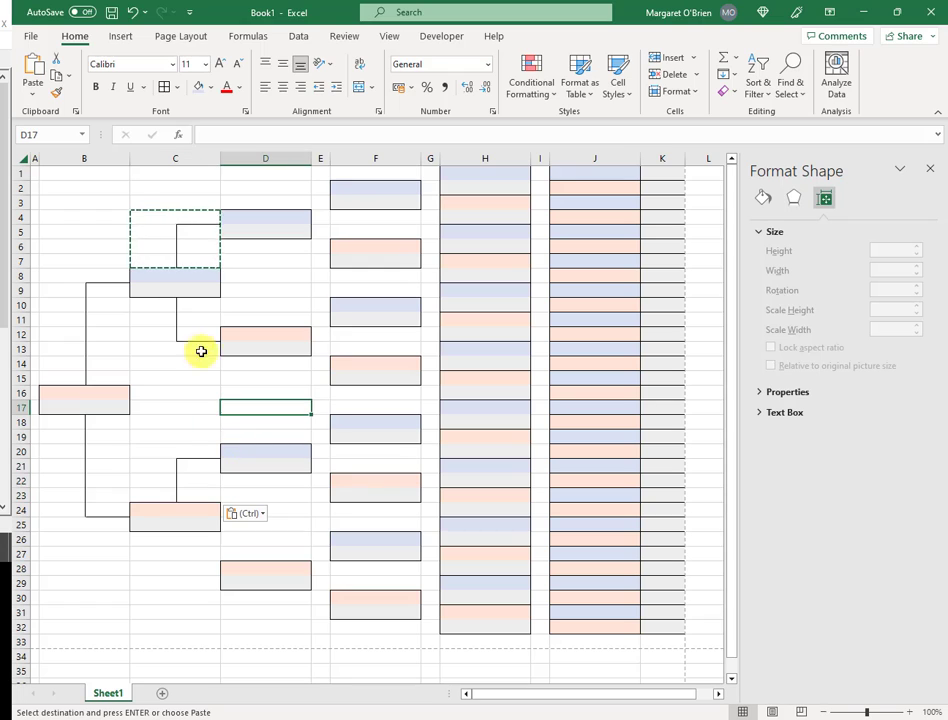
- Copy the lower bracket cells C10:C13 and paste them at C26
{"action": "left_click", "coordinate": [198, 307]}
{"action": "key", "text": "shift+Down"}
{"action": "key", "text": "shift+Down"}
{"action": "key", "text": "shift+Down"}
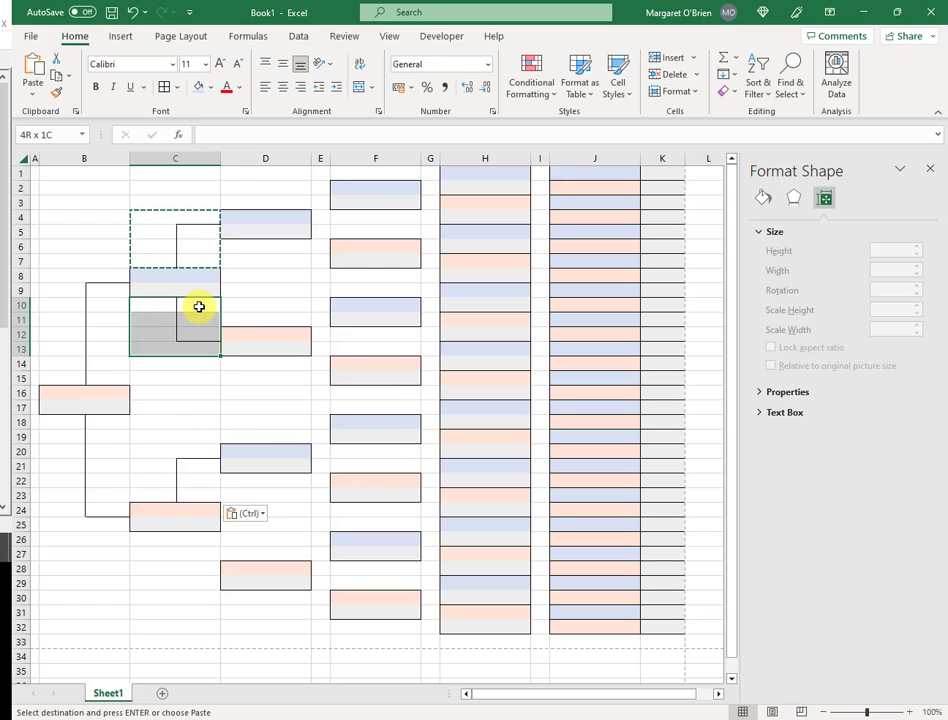
{"action": "key", "text": "ctrl+c"}
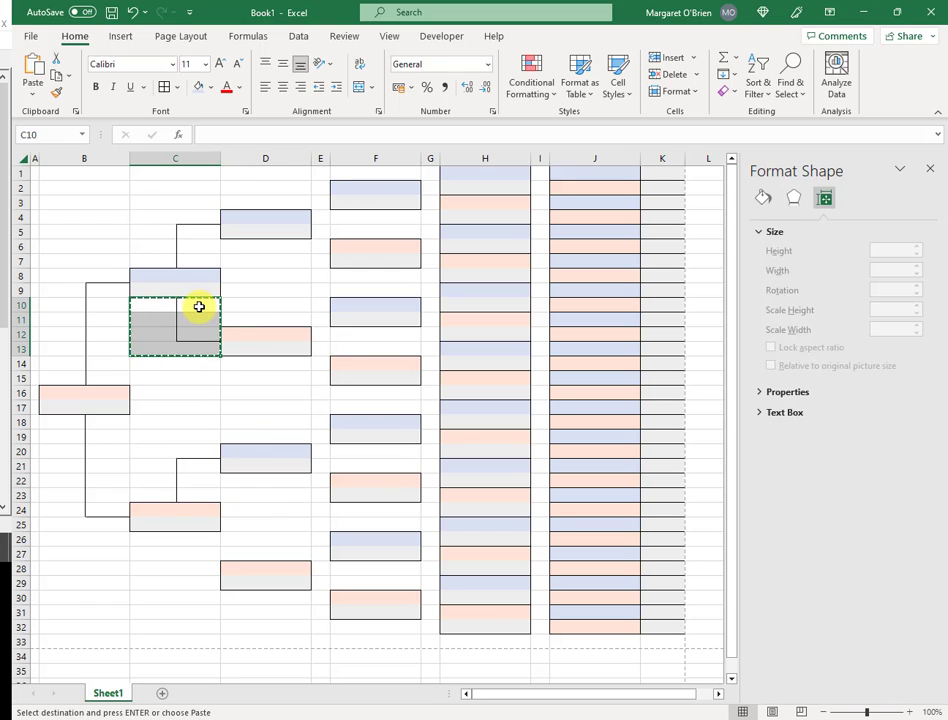
{"action": "left_click", "coordinate": [193, 540]}
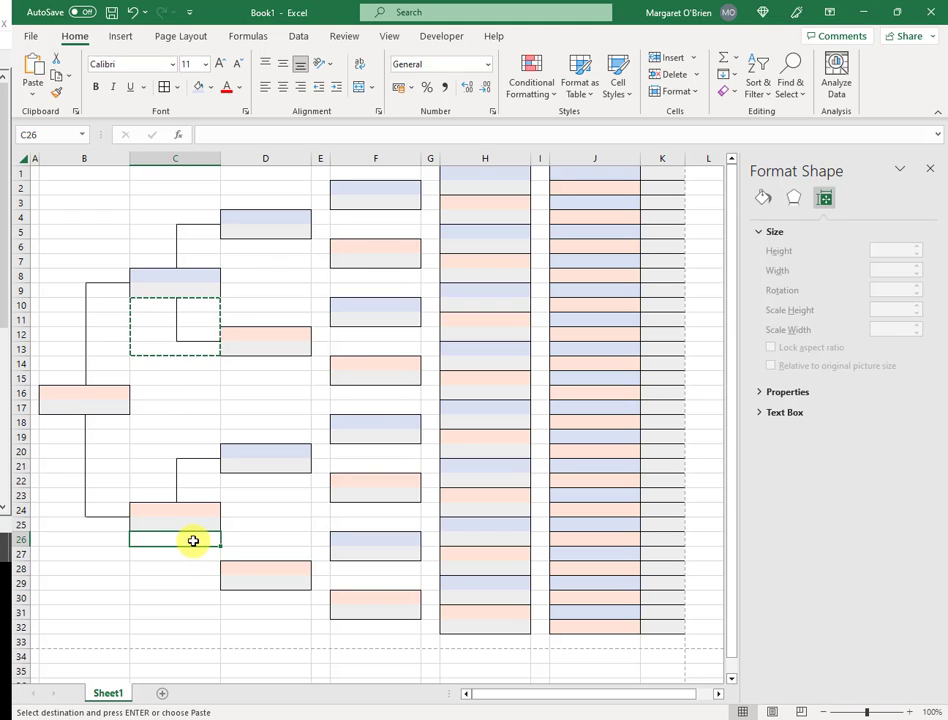
{"action": "key", "text": "ctrl+v"}
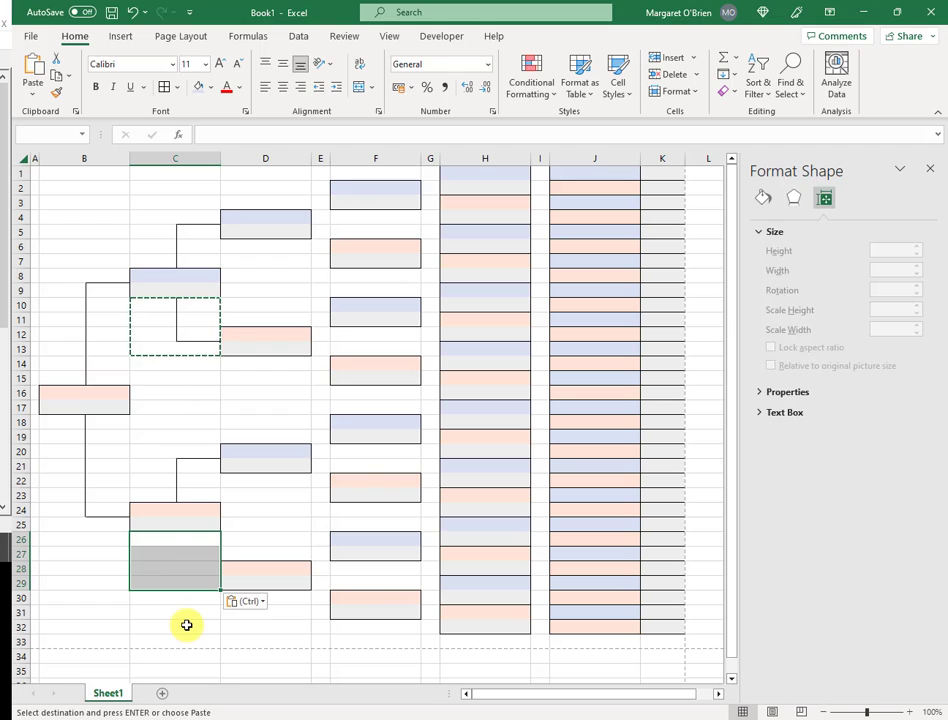
{"action": "left_click", "coordinate": [256, 518]}
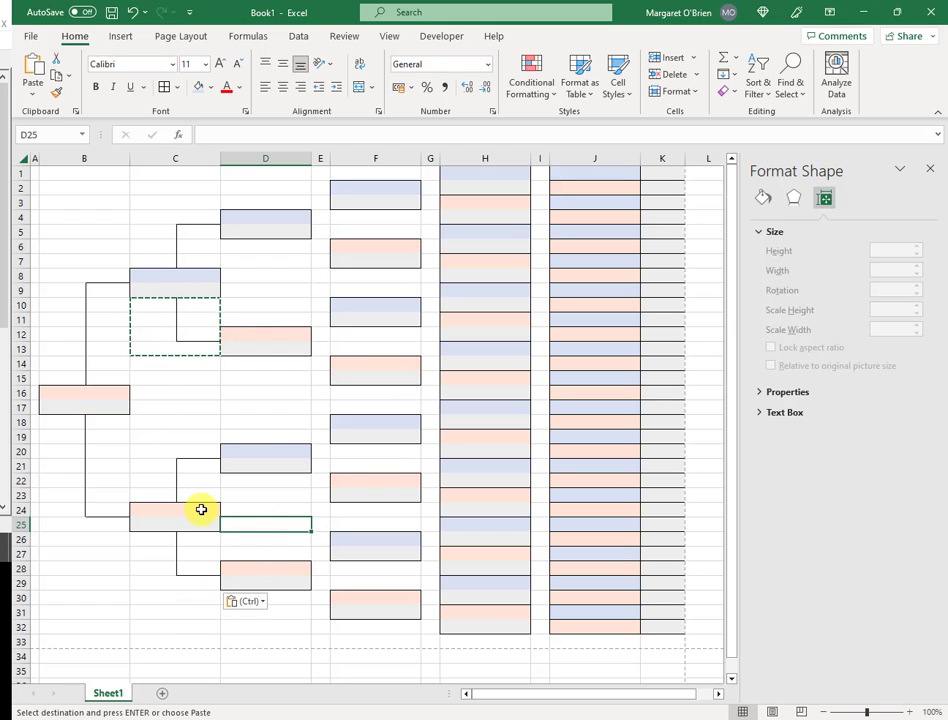
{"action": "left_click", "coordinate": [198, 224]}
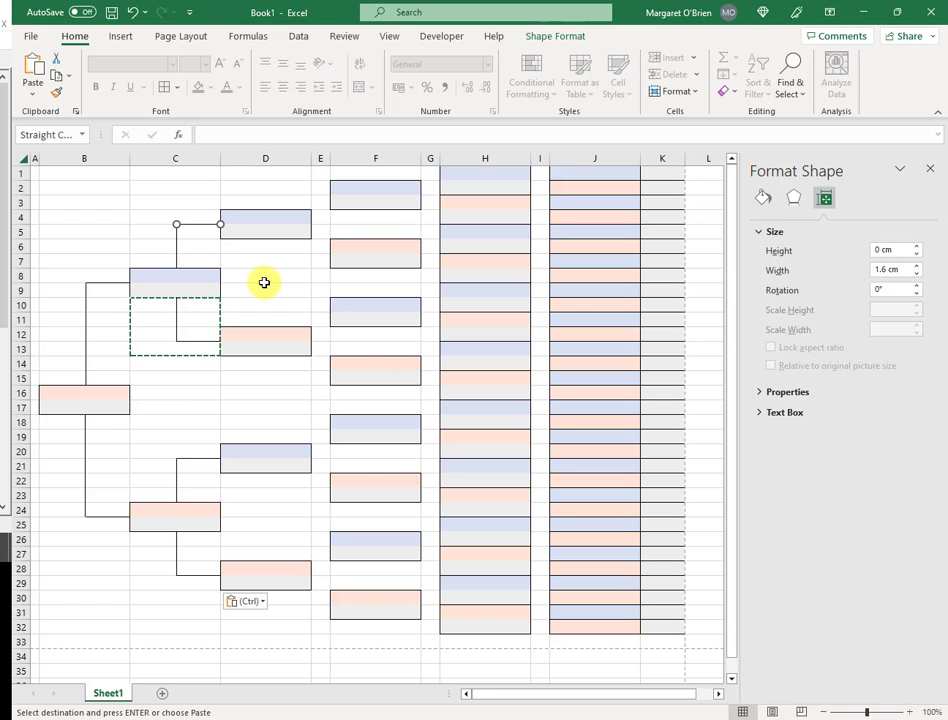
- Copy the connector to row 2 between D and F, then enter 'Longfirstname Longlastname' in D4
{"action": "key", "text": "Escape"}
{"action": "left_click_drag", "start_coordinate": [201, 224], "coordinate": [309, 195]}
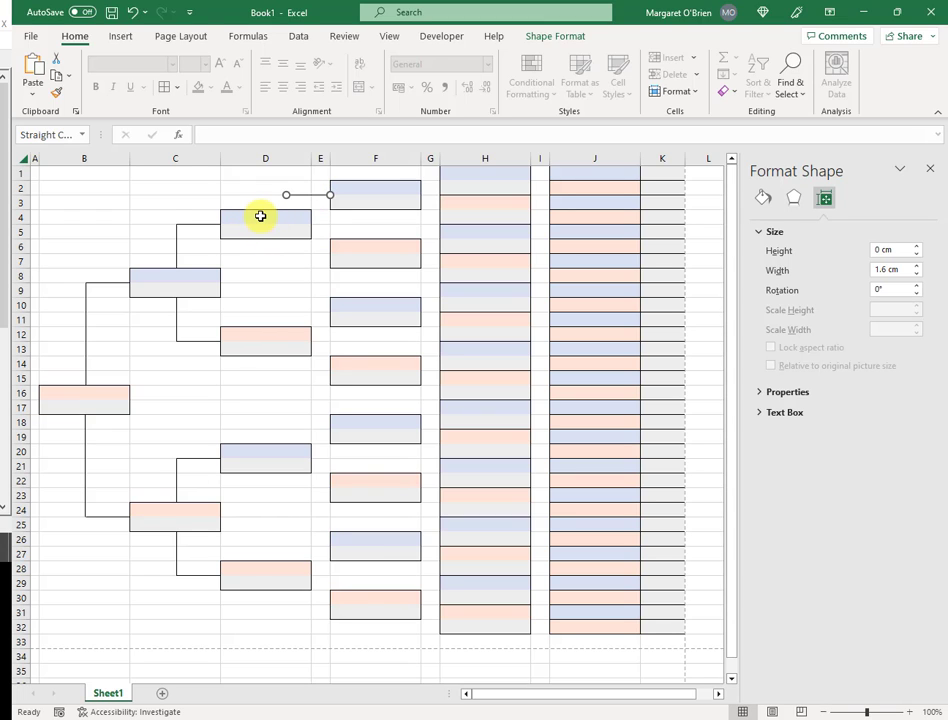
{"action": "left_click", "coordinate": [260, 216]}
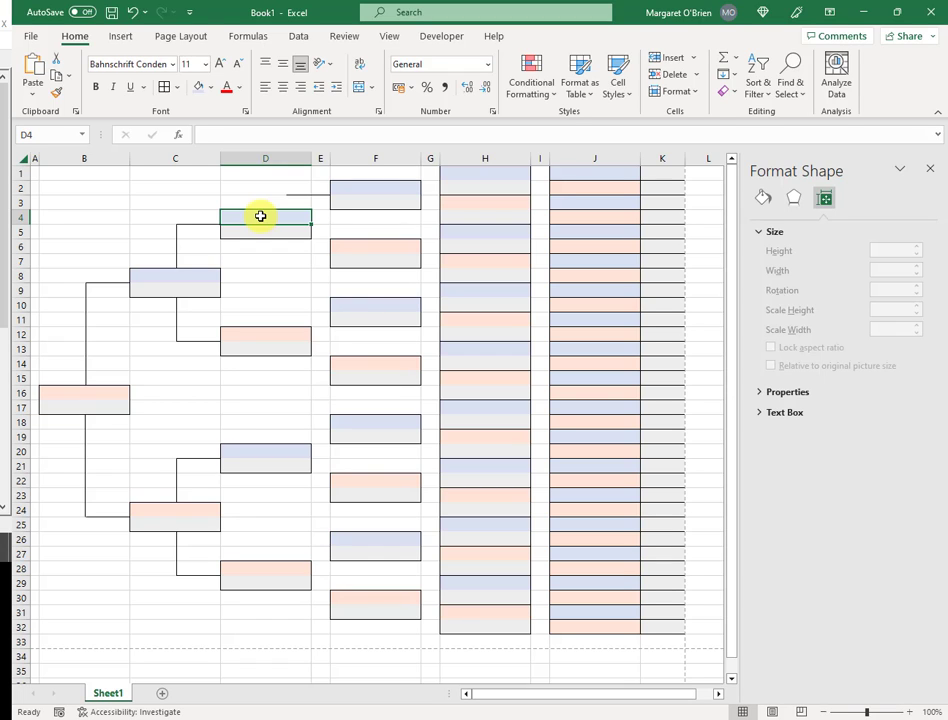
{"action": "type", "text": "Longfirstname"}
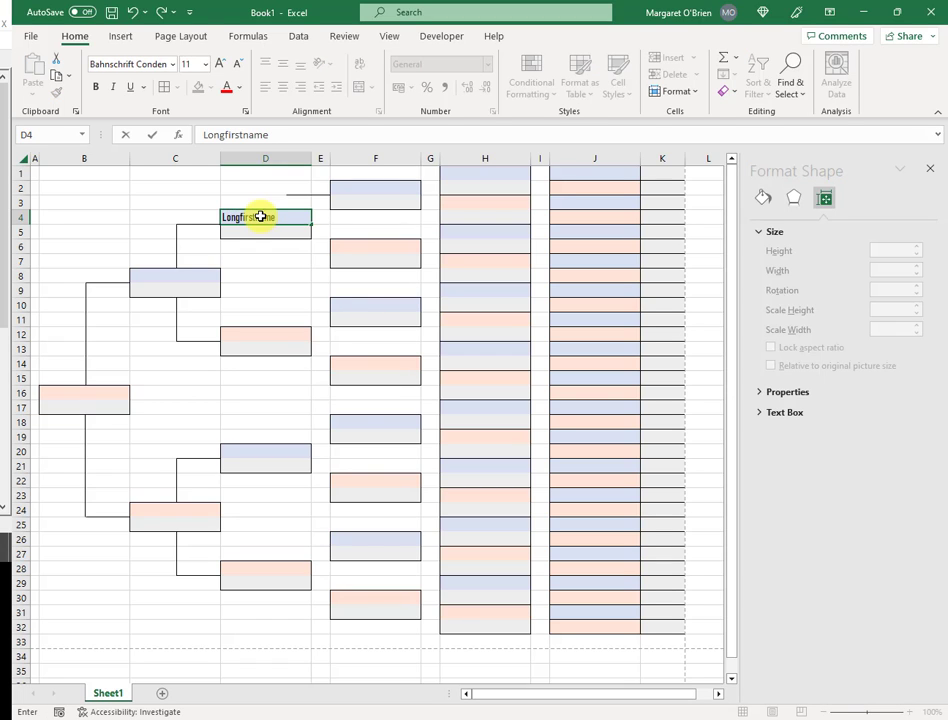
{"action": "type", "text": " Longlastname"}
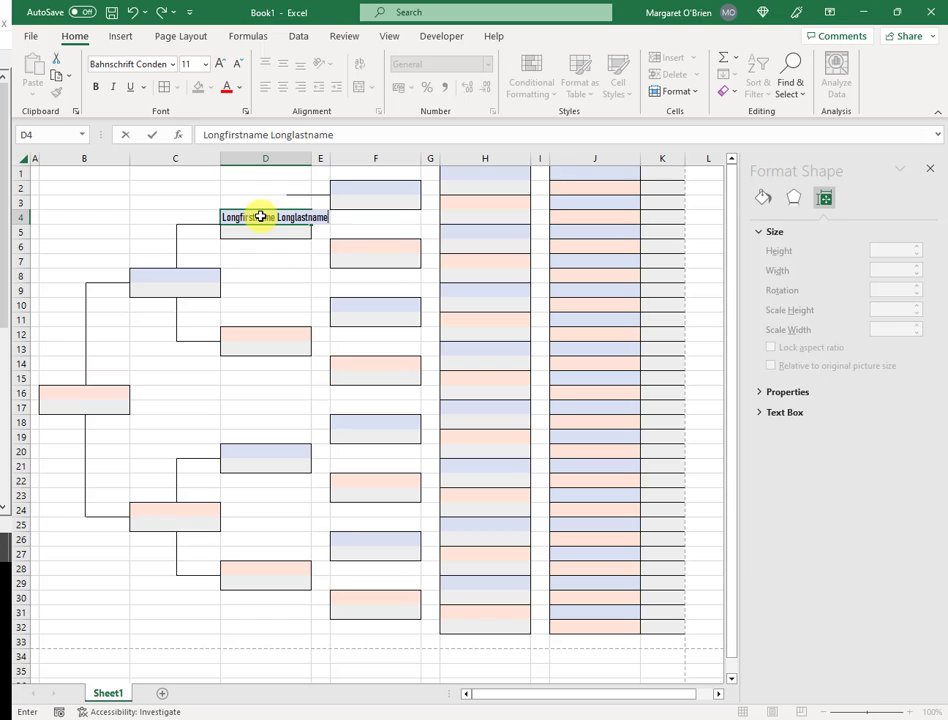
{"action": "left_click", "coordinate": [264, 221]}
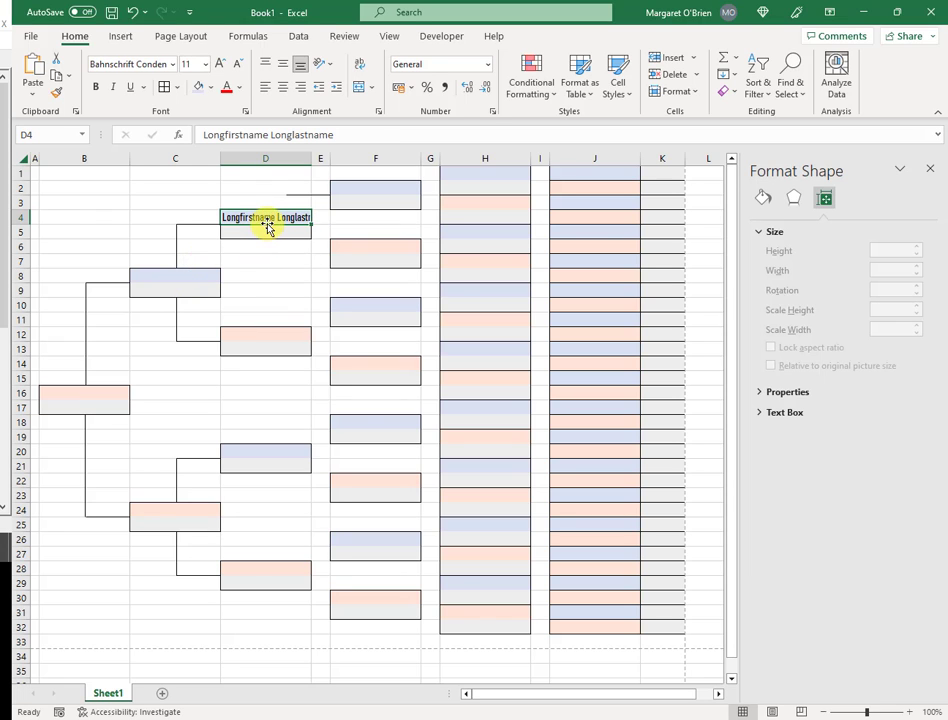
- Copy the vertical bracket line into column D and shorten it beside D4
{"action": "left_click", "coordinate": [177, 251]}
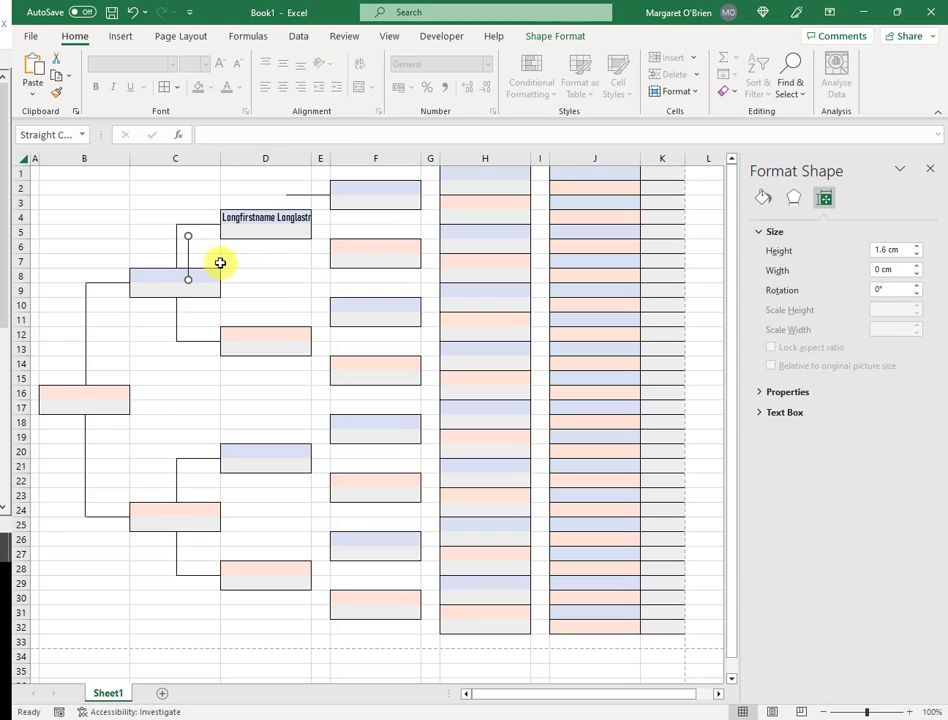
{"action": "left_click_drag", "start_coordinate": [186, 260], "coordinate": [267, 216]}
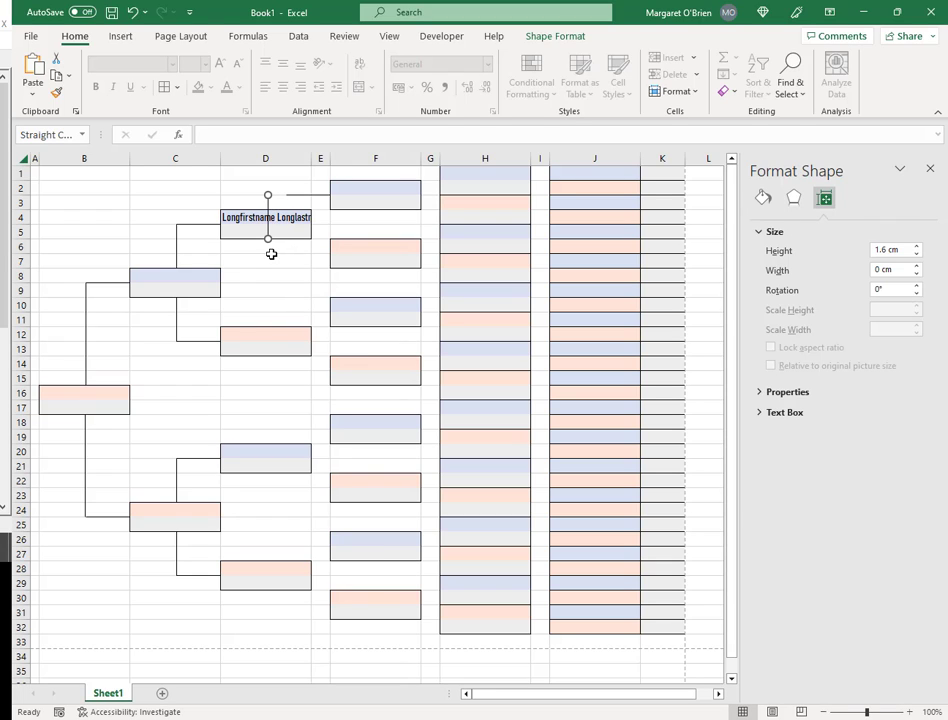
{"action": "left_click", "coordinate": [916, 255]}
{"action": "left_click", "coordinate": [916, 255]}
{"action": "left_click", "coordinate": [916, 255]}
{"action": "left_click", "coordinate": [258, 292]}
{"action": "left_click", "coordinate": [269, 202]}
- Align the row 2 connector and lengthen it to 2.2 cm to reach the F2 box
{"action": "left_click", "coordinate": [303, 195]}
{"action": "left_click_drag", "start_coordinate": [301, 197], "coordinate": [302, 198]}
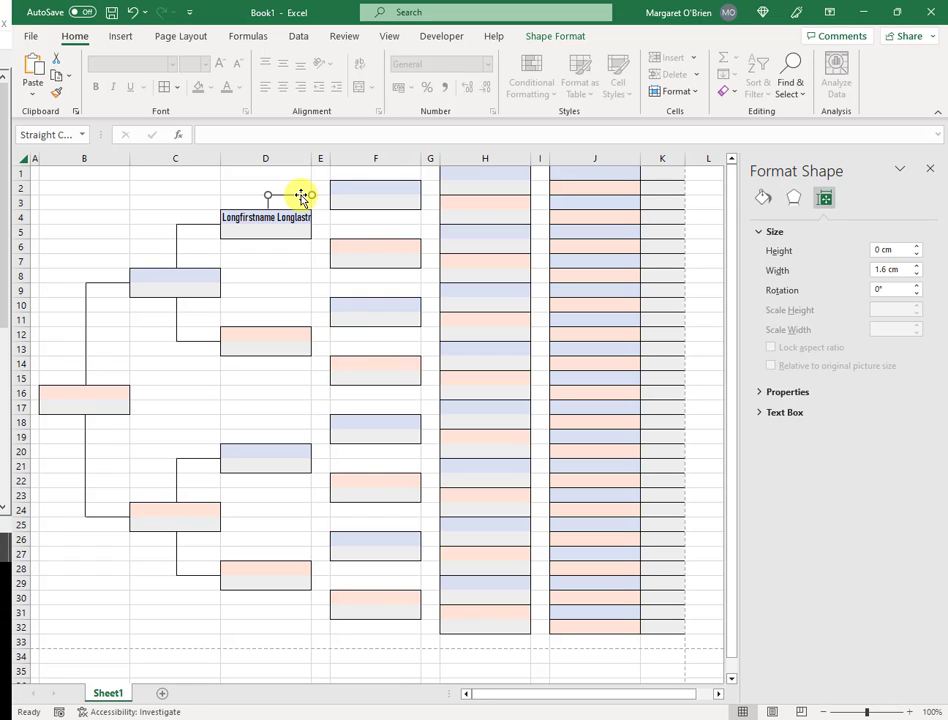
{"action": "key", "text": "Escape"}
{"action": "left_click", "coordinate": [302, 195]}
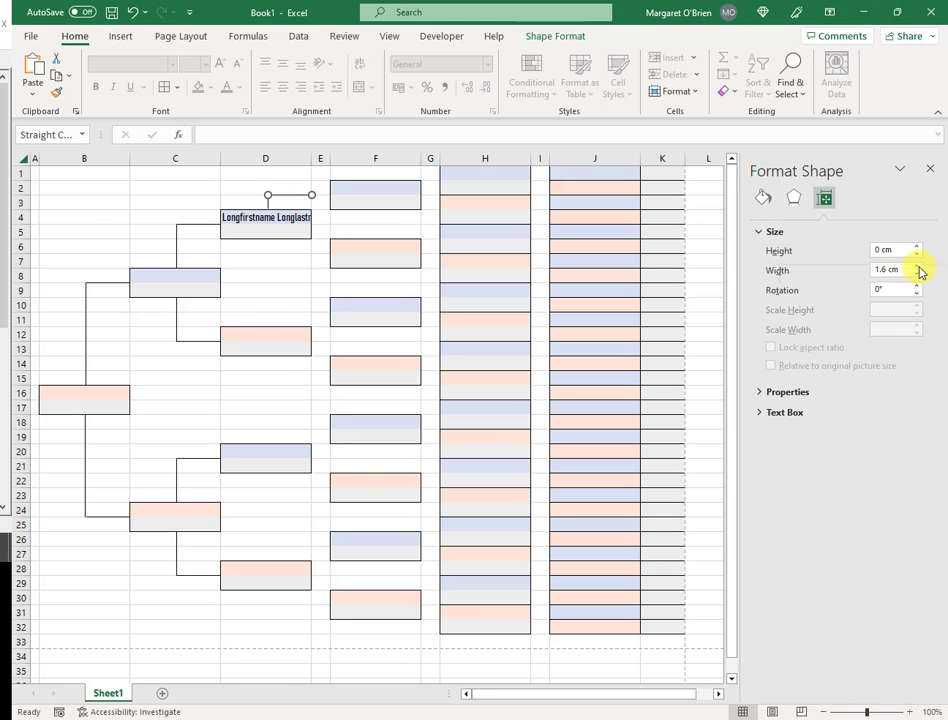
{"action": "left_click", "coordinate": [917, 266]}
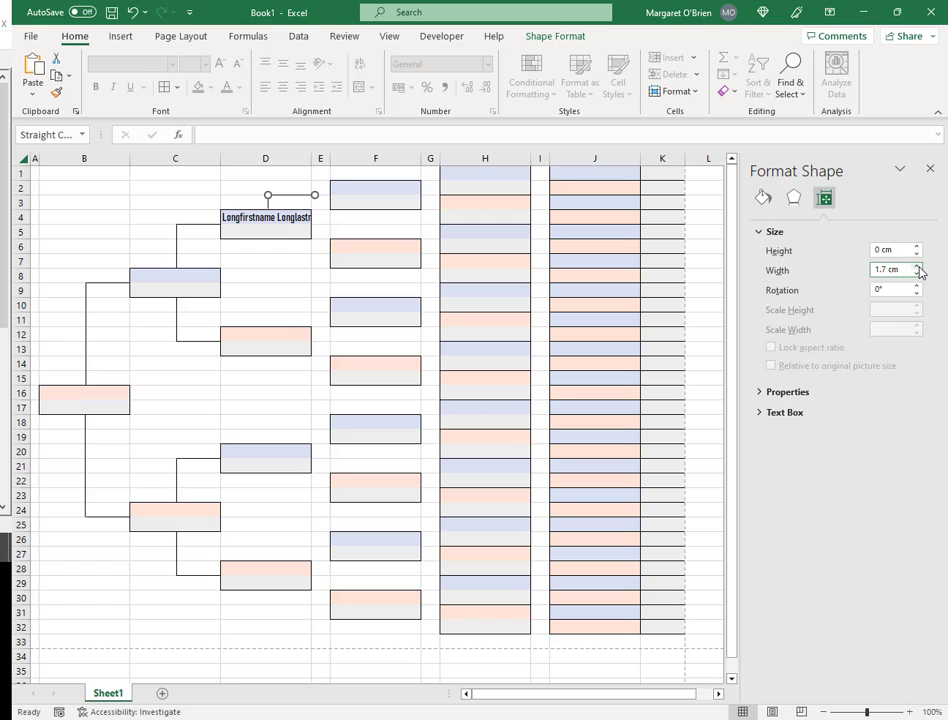
{"action": "left_click", "coordinate": [285, 262]}
{"action": "left_click", "coordinate": [317, 195]}
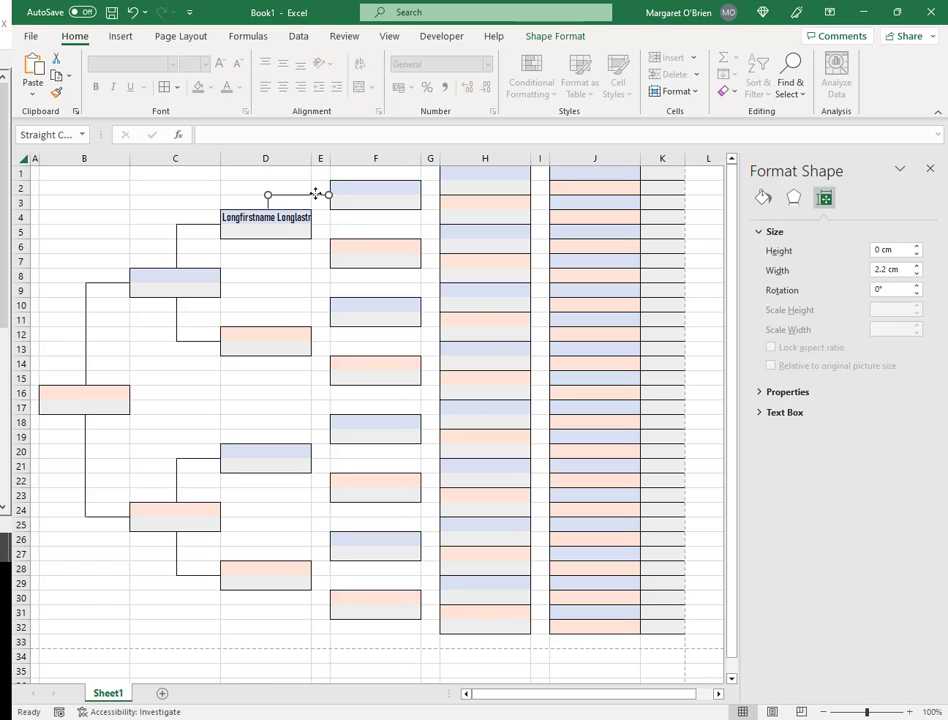
{"action": "left_click", "coordinate": [281, 277]}
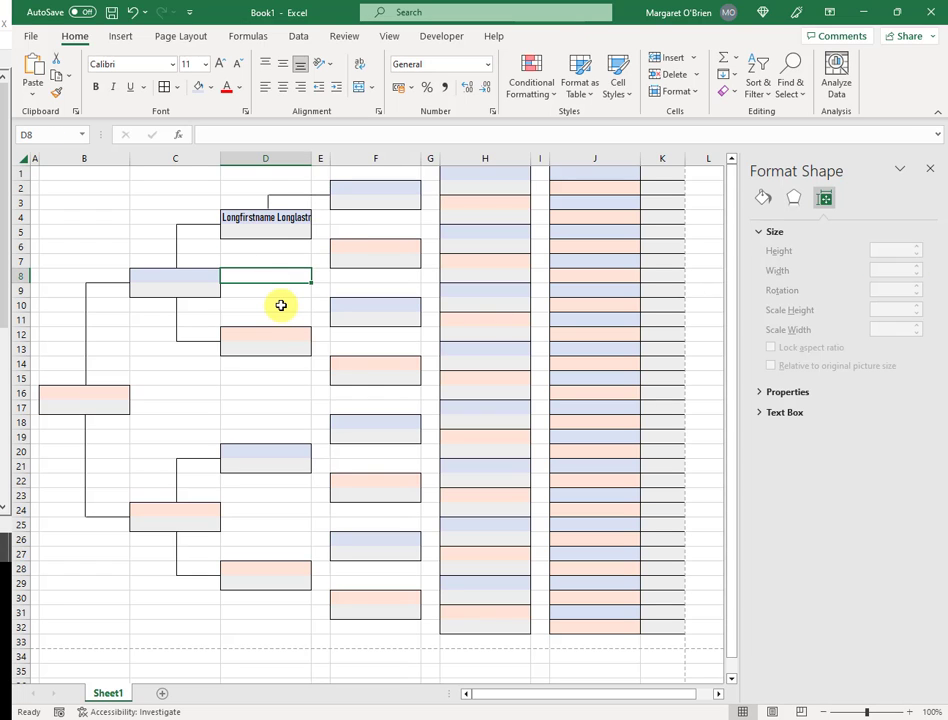
- Copy the connector down to row 6 and move the sample name out of D4
{"action": "left_click", "coordinate": [301, 195]}
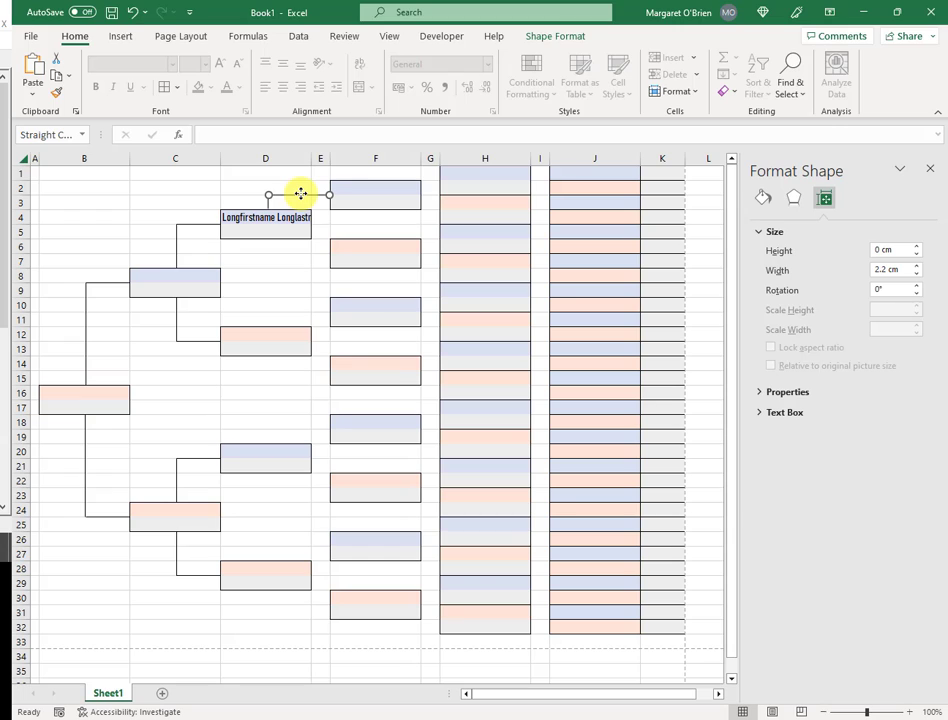
{"action": "left_click_drag", "start_coordinate": [301, 194], "coordinate": [301, 252]}
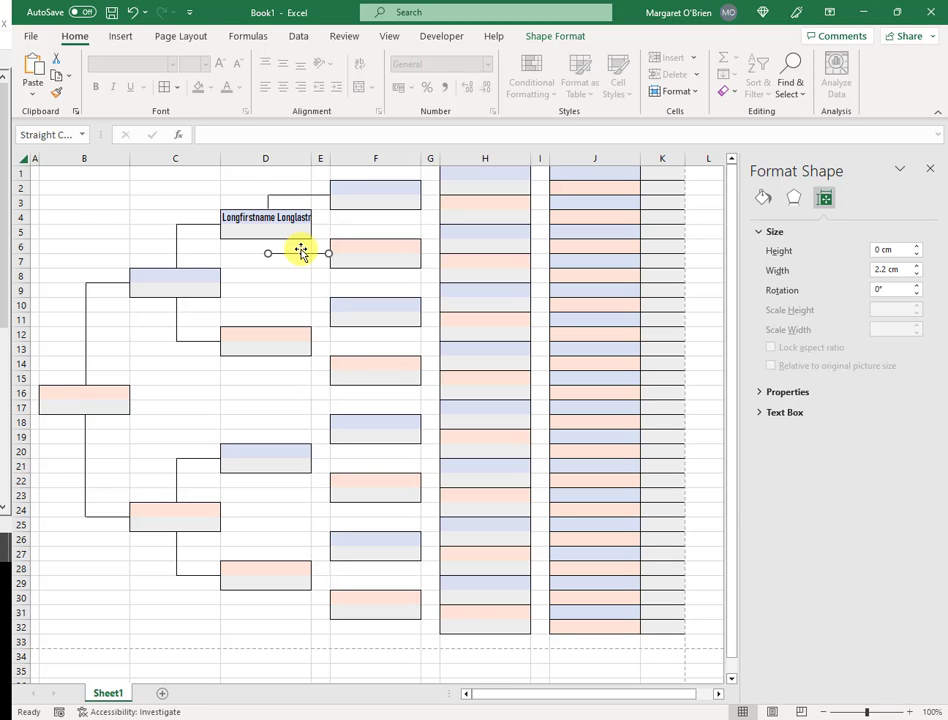
{"action": "left_click", "coordinate": [268, 205]}
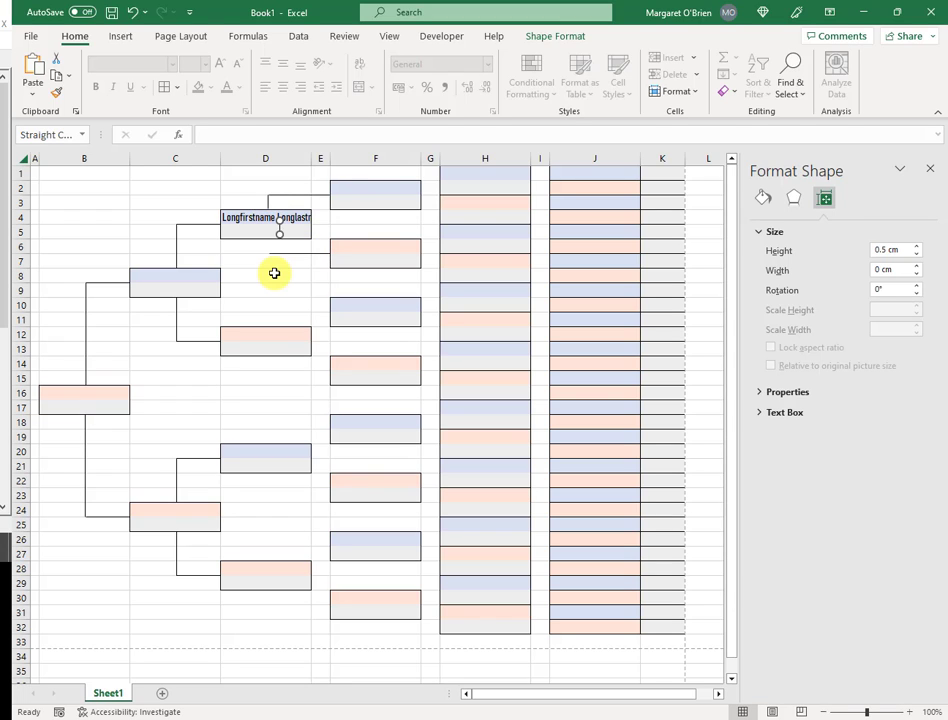
{"action": "left_click", "coordinate": [256, 308]}
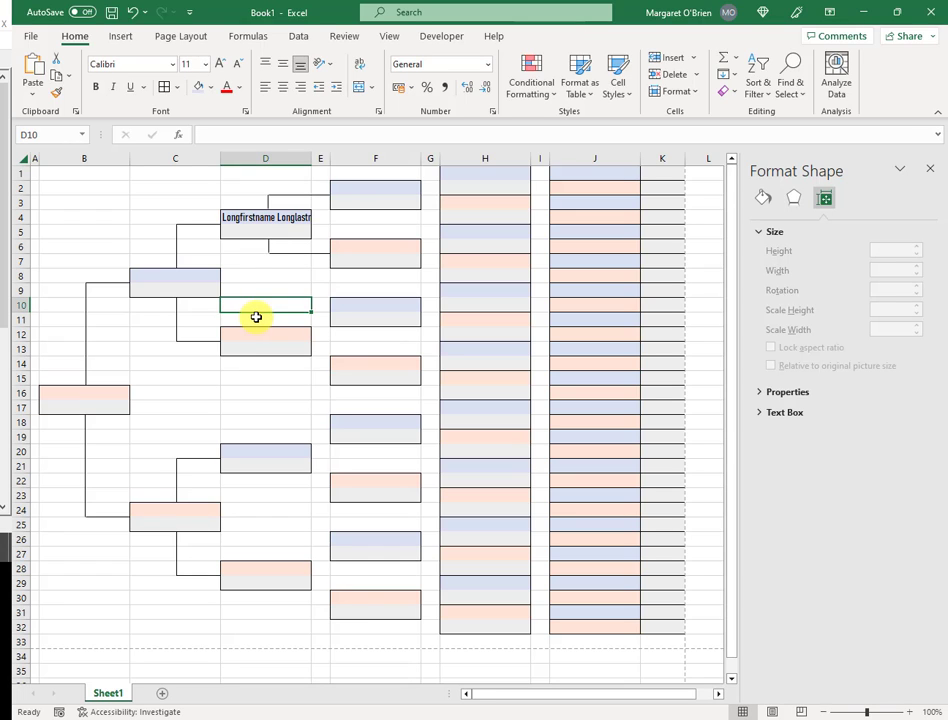
{"action": "left_click", "coordinate": [293, 217]}
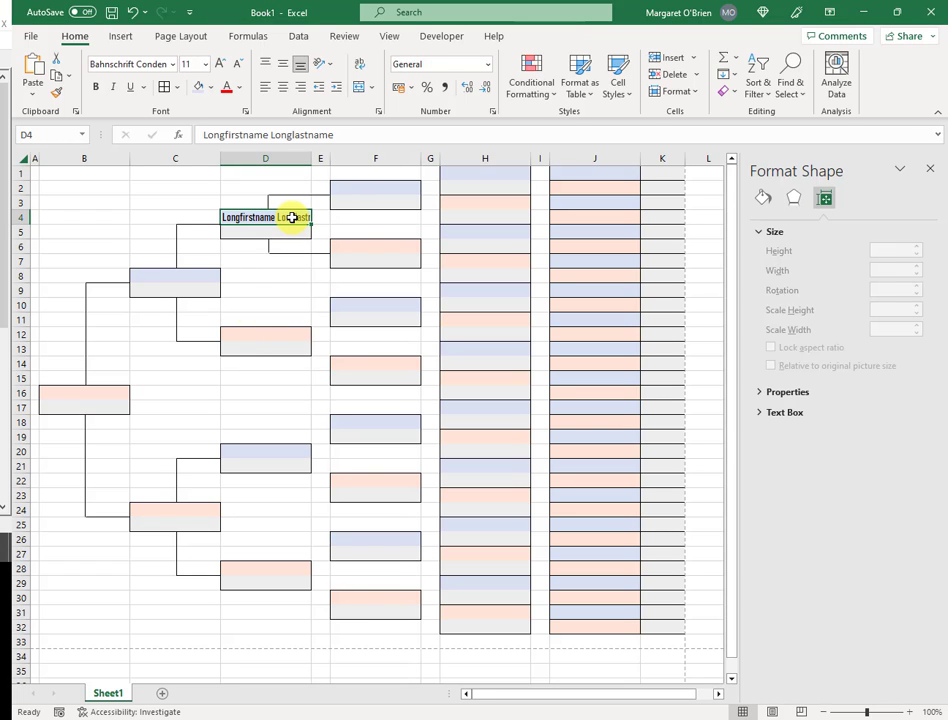
{"action": "left_click_drag", "start_coordinate": [291, 217], "coordinate": [288, 186]}
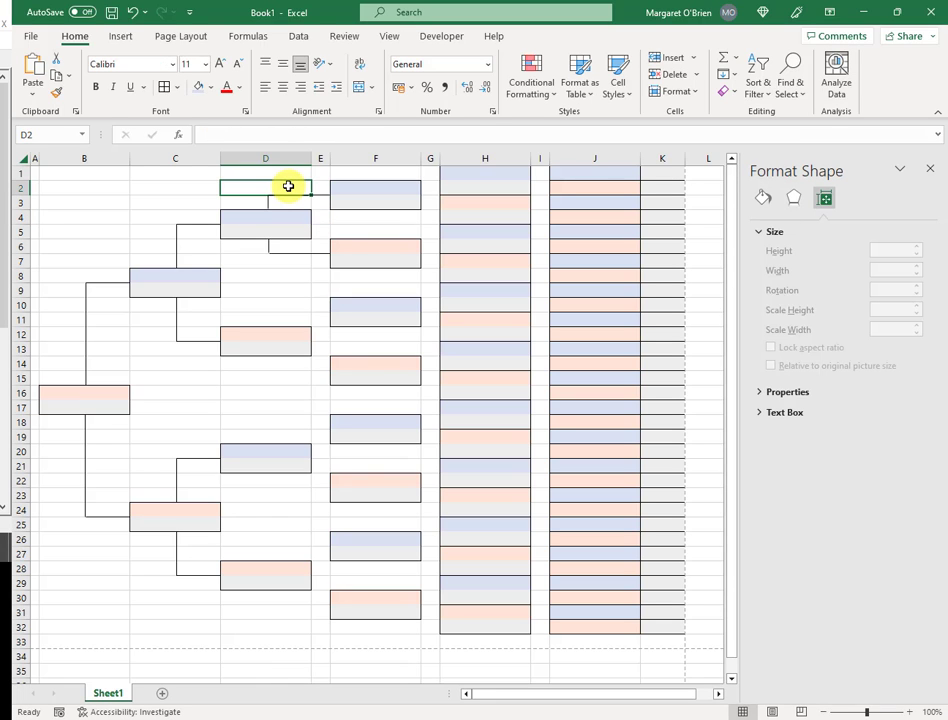
- Copy the D2:E3 connector cells and paste them at D10, D18 and D26
{"action": "left_click_drag", "start_coordinate": [288, 186], "coordinate": [318, 200]}
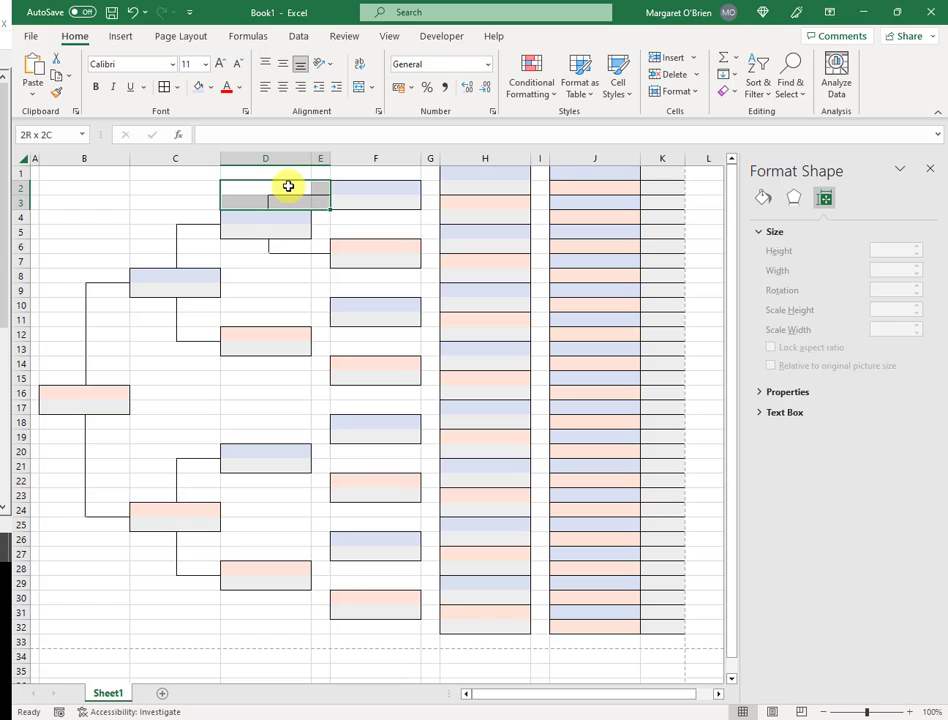
{"action": "key", "text": "ctrl+c"}
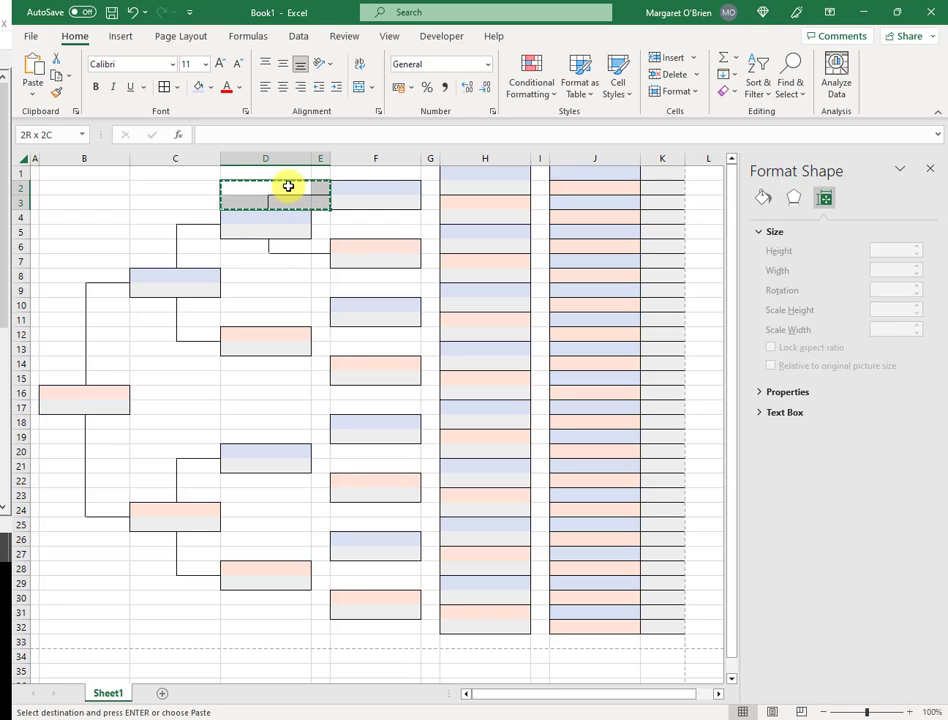
{"action": "left_click", "coordinate": [284, 310]}
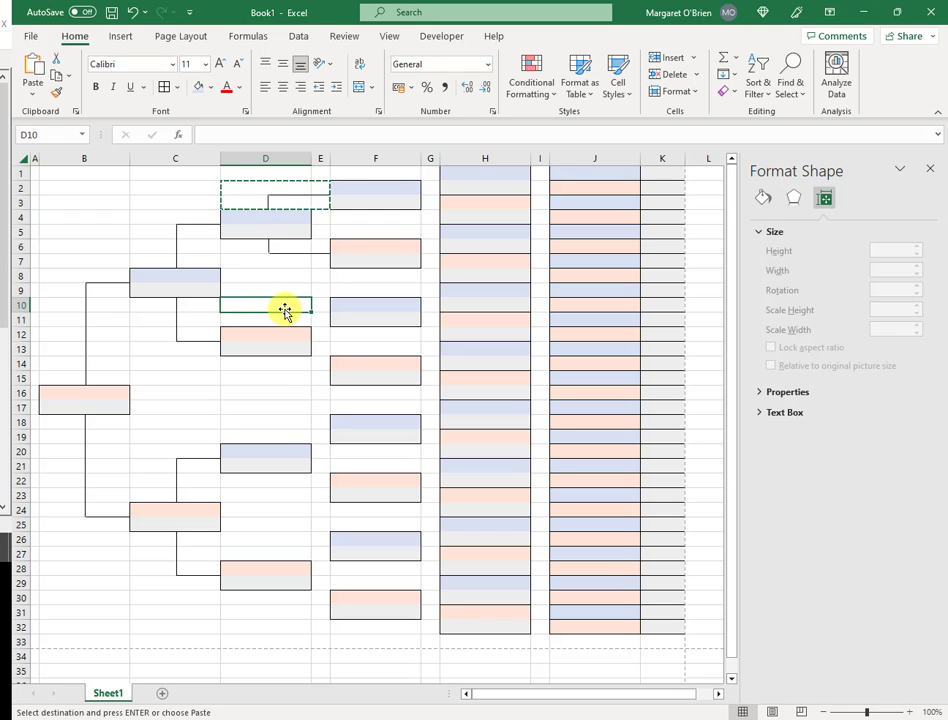
{"action": "key", "text": "ctrl+v"}
{"action": "left_click", "coordinate": [278, 422]}
{"action": "key", "text": "ctrl+v"}
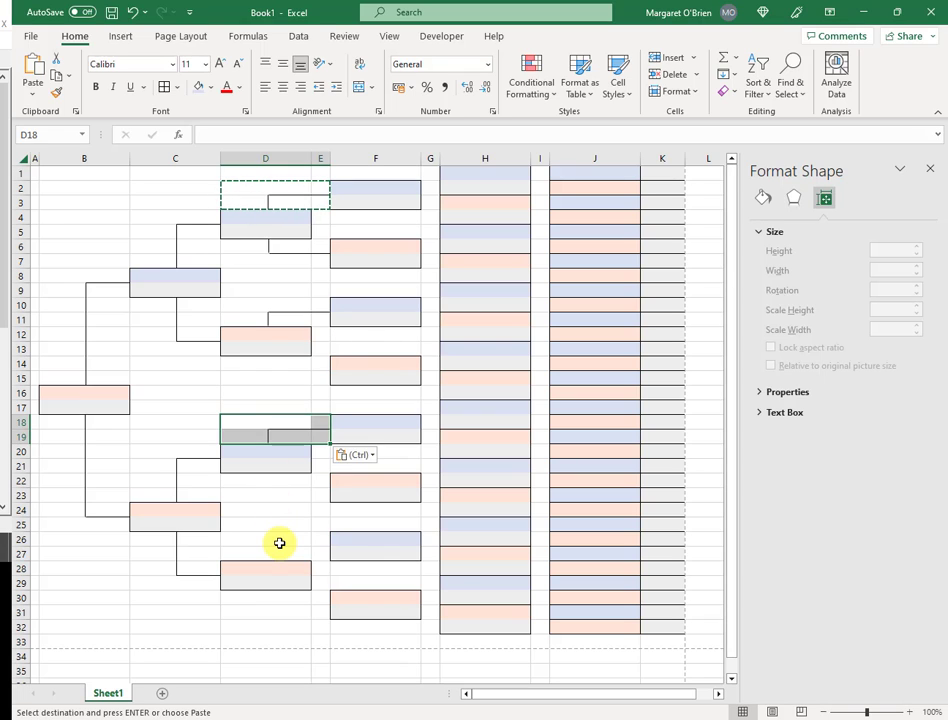
{"action": "left_click", "coordinate": [279, 543]}
{"action": "key", "text": "ctrl+v"}
{"action": "left_click", "coordinate": [250, 286]}
{"action": "key", "text": "Escape"}
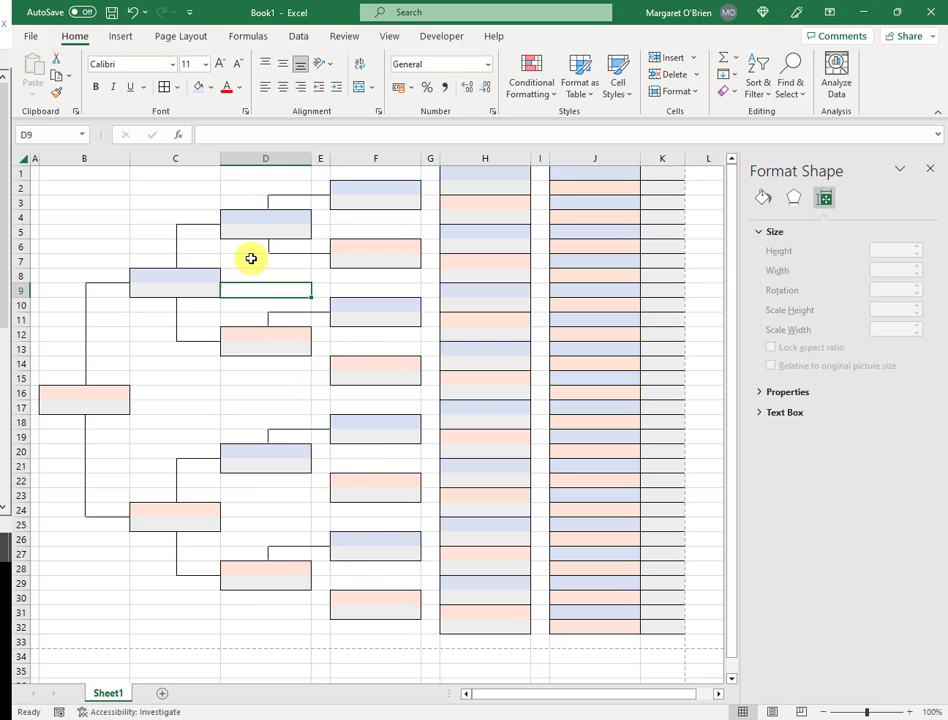
- Copy the D6:E7 bracket cells and paste them at D14, D22 and D30
{"action": "left_click_drag", "start_coordinate": [247, 249], "coordinate": [318, 262]}
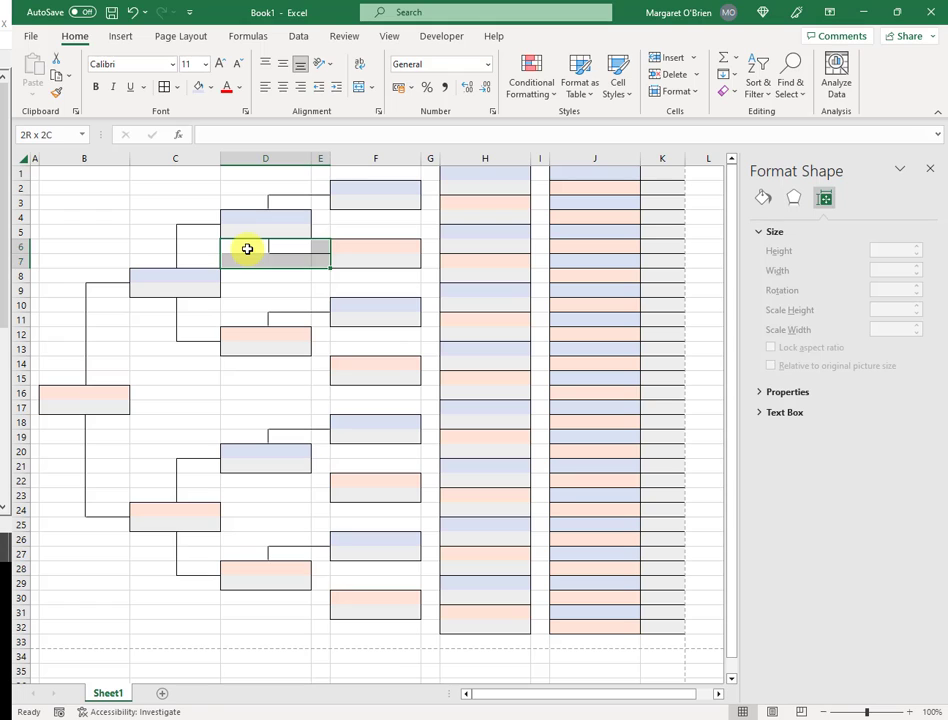
{"action": "key", "text": "ctrl+c"}
{"action": "left_click", "coordinate": [278, 368]}
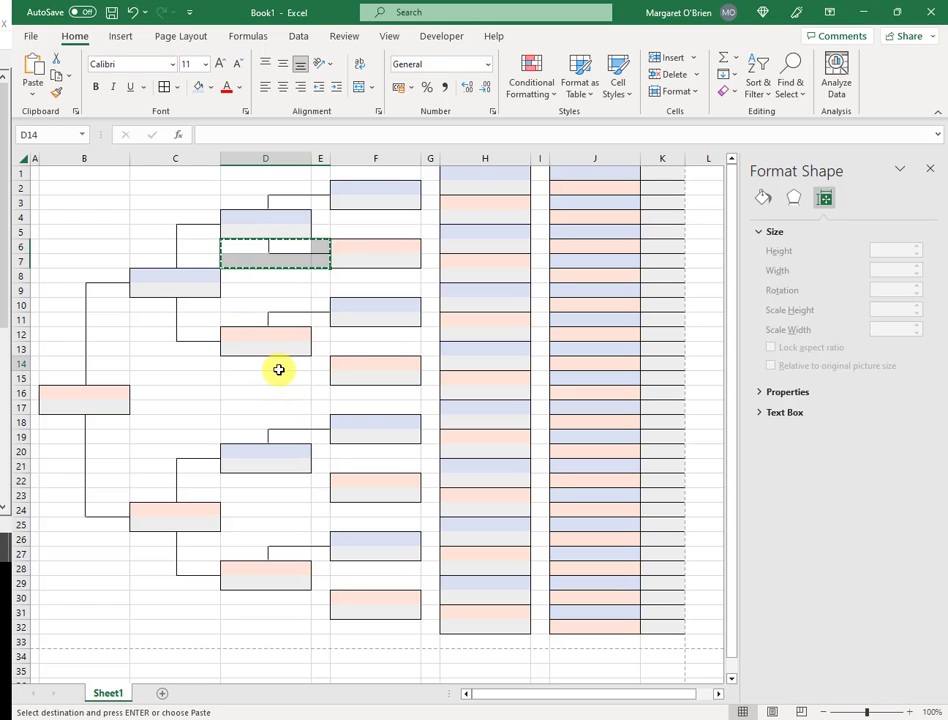
{"action": "key", "text": "ctrl+v"}
{"action": "left_click", "coordinate": [275, 483]}
{"action": "key", "text": "ctrl+v"}
{"action": "left_click", "coordinate": [281, 597]}
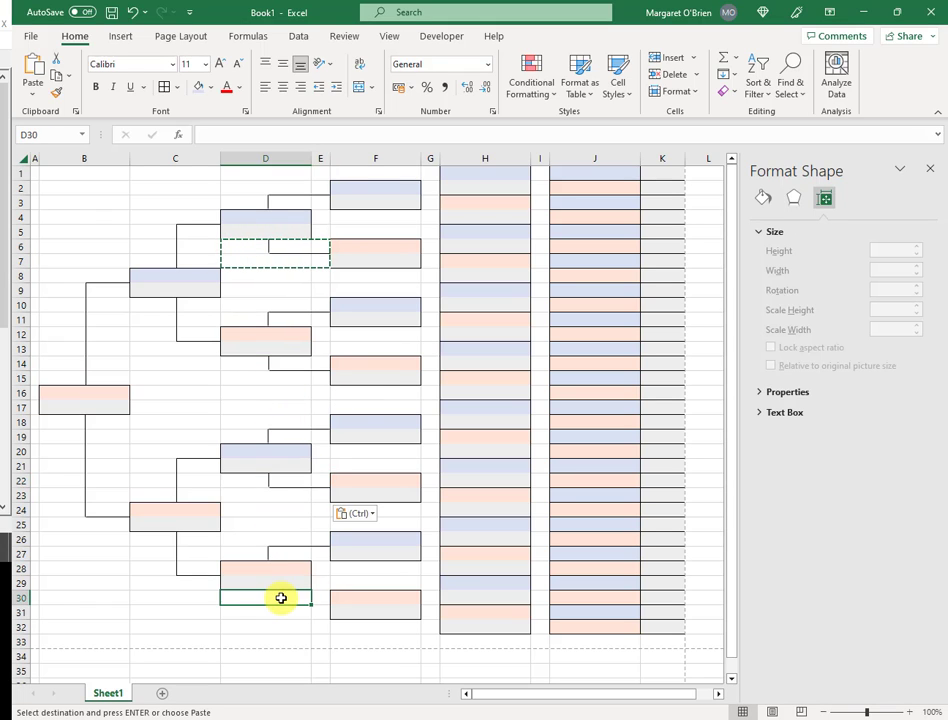
{"action": "key", "text": "Return"}
{"action": "left_click", "coordinate": [375, 188]}
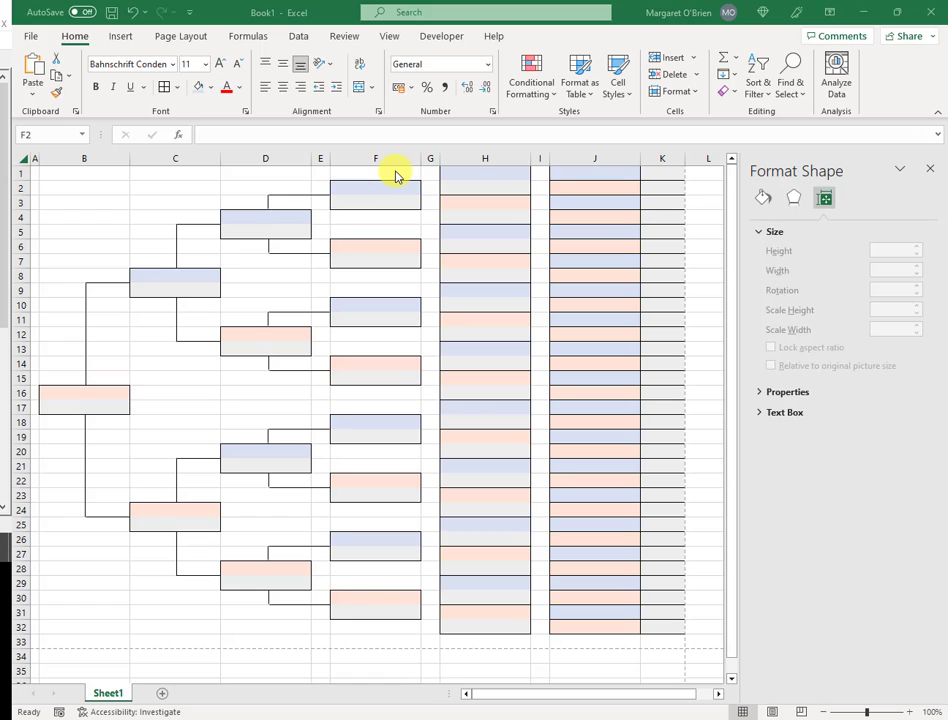
- Copy a short vertical connector above the F2 box and set its height to 0.25 cm
{"action": "left_click", "coordinate": [296, 196]}
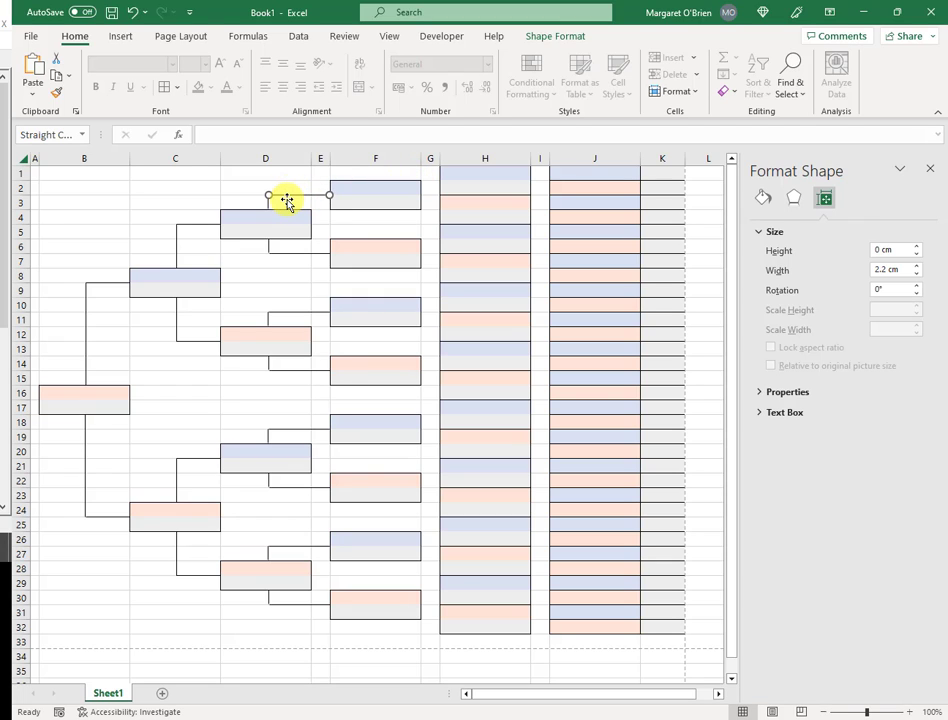
{"action": "left_click_drag", "start_coordinate": [266, 204], "coordinate": [267, 203]}
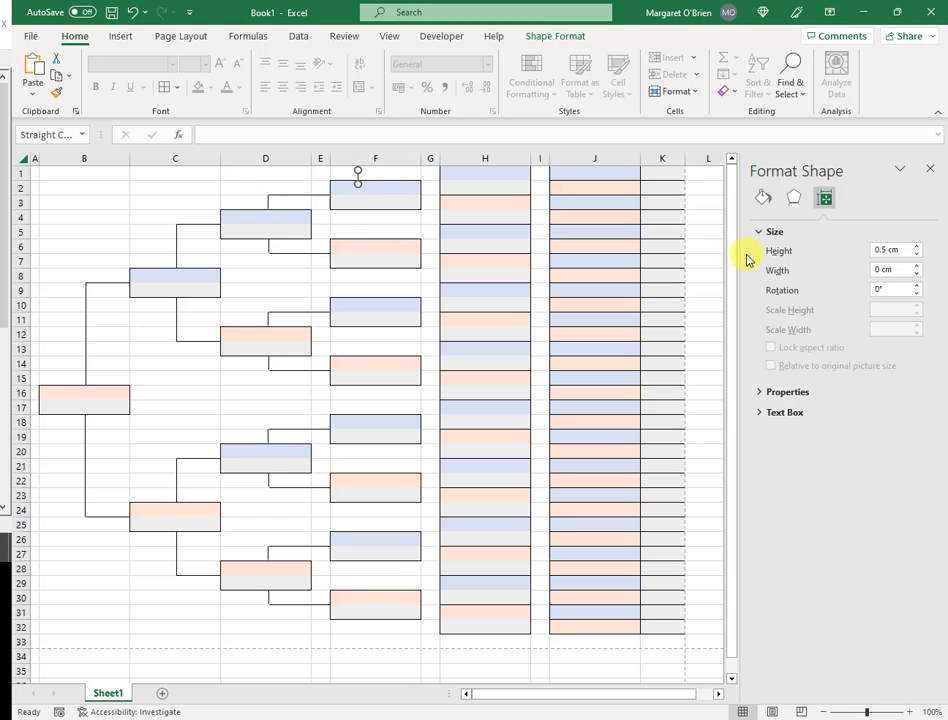
{"action": "left_click", "coordinate": [890, 250]}
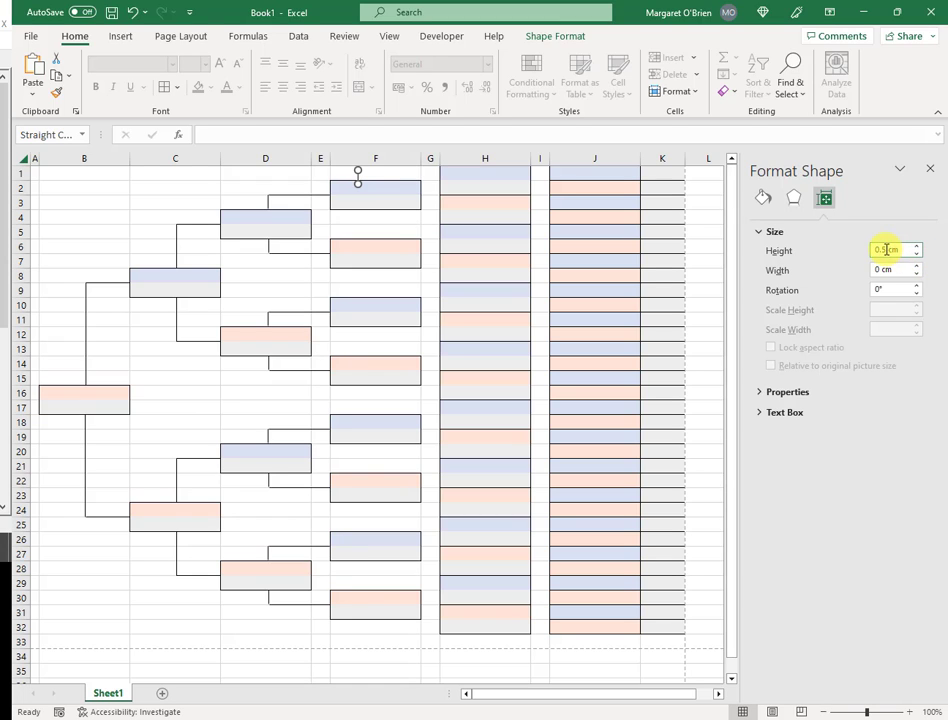
{"action": "left_click", "coordinate": [886, 271]}
{"action": "key", "text": "BackSpace"}
{"action": "type", "text": "2"}
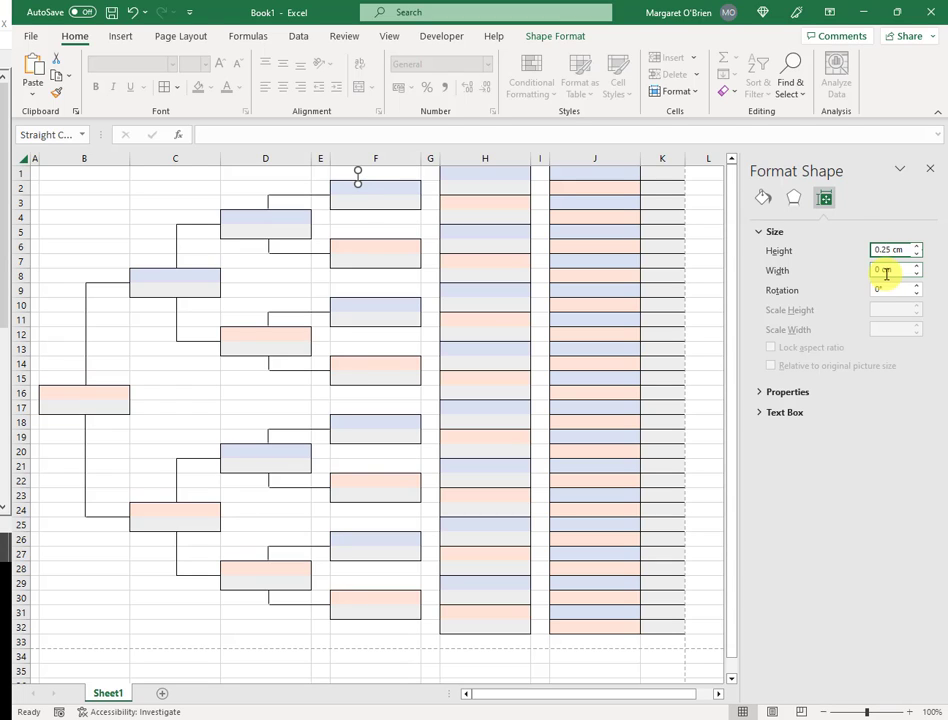
{"action": "key", "text": "BackSpace"}
{"action": "key", "text": "BackSpace"}
{"action": "key", "text": "BackSpace"}
{"action": "key", "text": "BackSpace"}
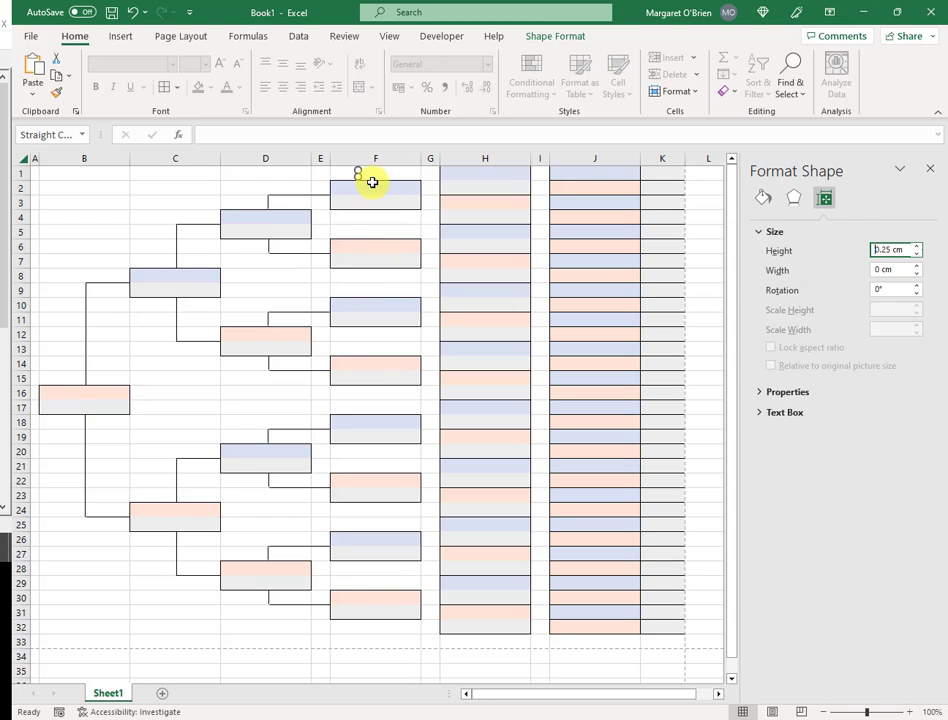
{"action": "left_click", "coordinate": [383, 194]}
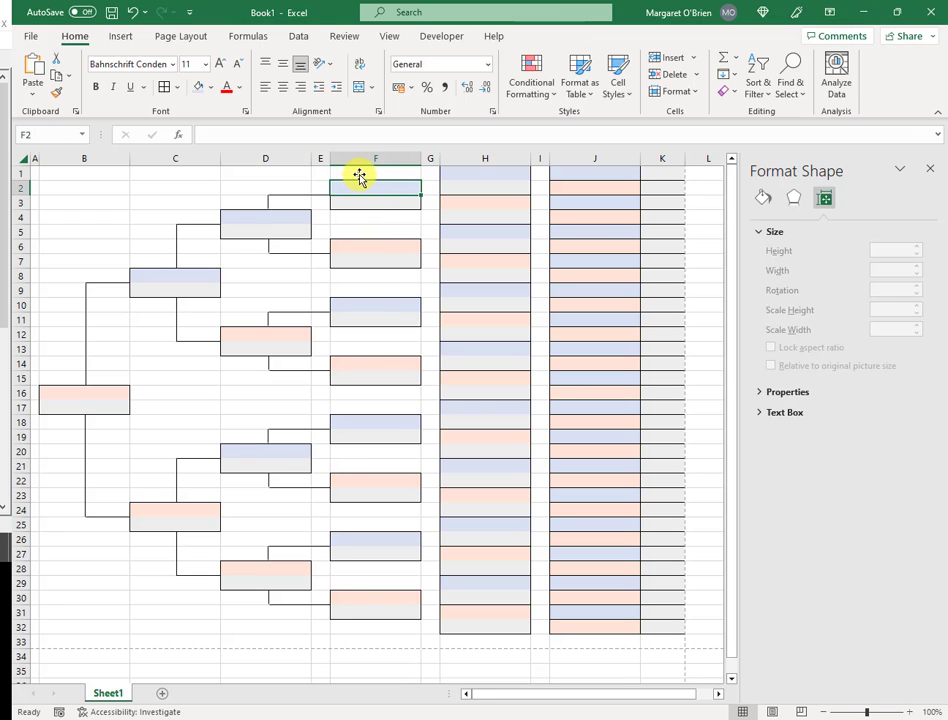
{"action": "left_click", "coordinate": [359, 176]}
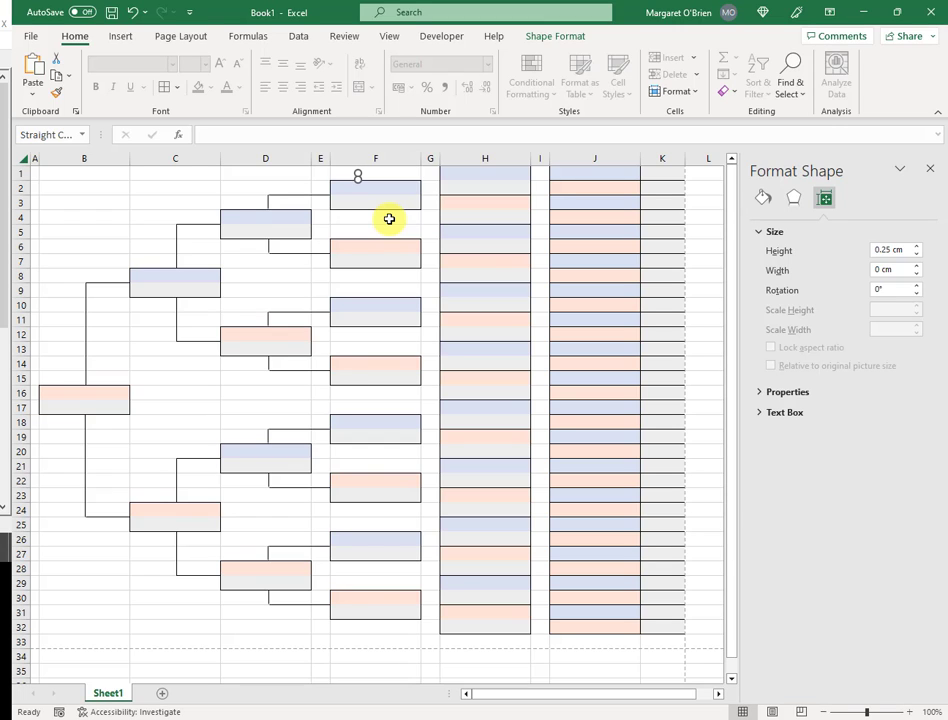
{"action": "left_click", "coordinate": [390, 192]}
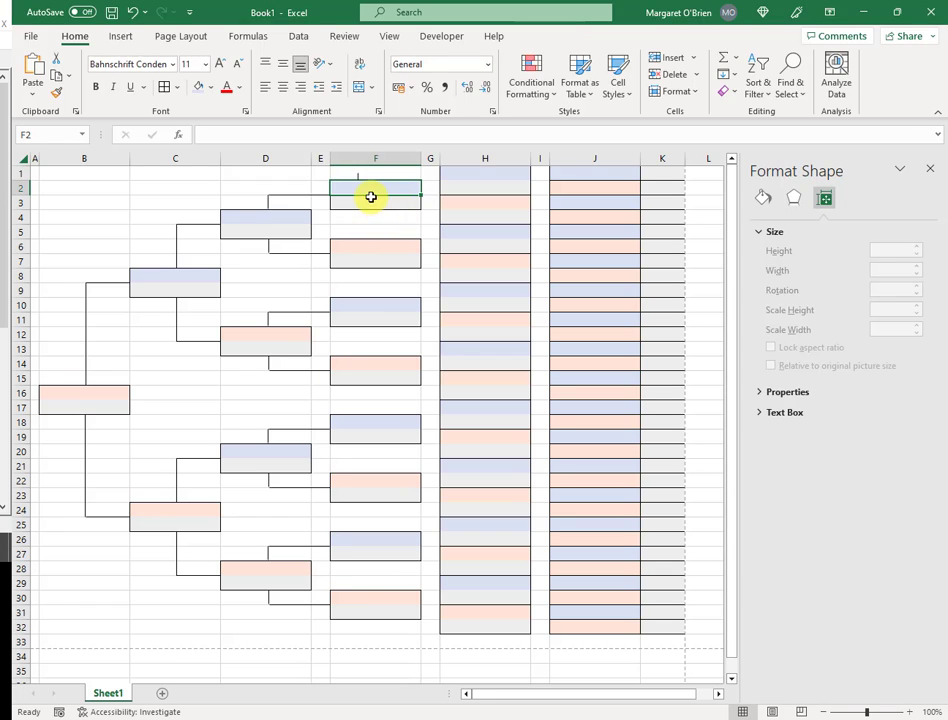
- Copy the 2.2 cm connector into row 1 toward the H1 box and nudge both lines right
{"action": "left_click", "coordinate": [290, 195]}
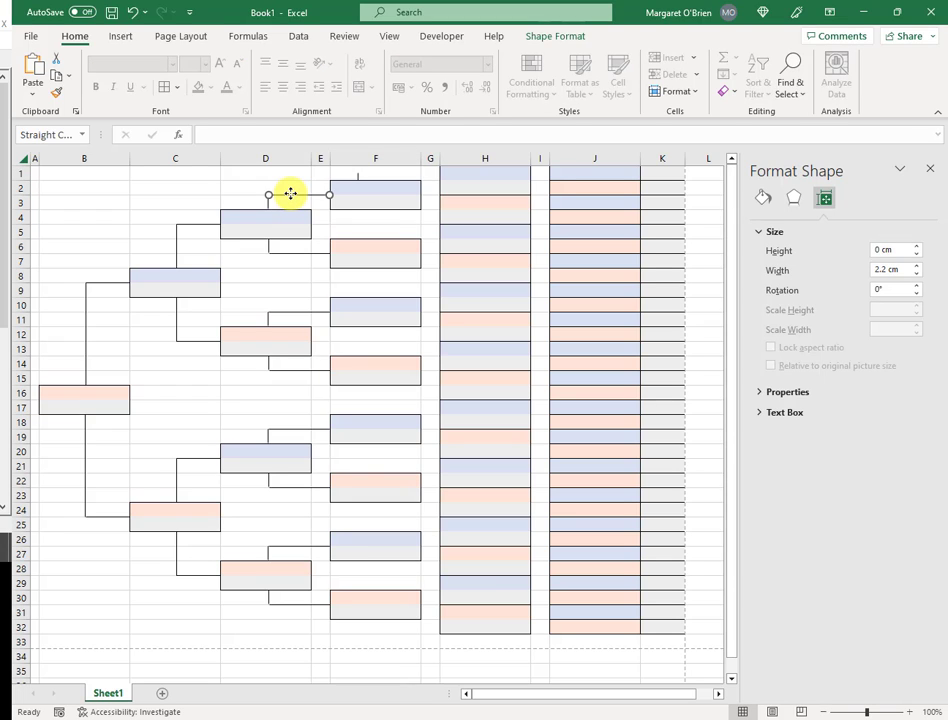
{"action": "left_click_drag", "start_coordinate": [290, 194], "coordinate": [401, 175]}
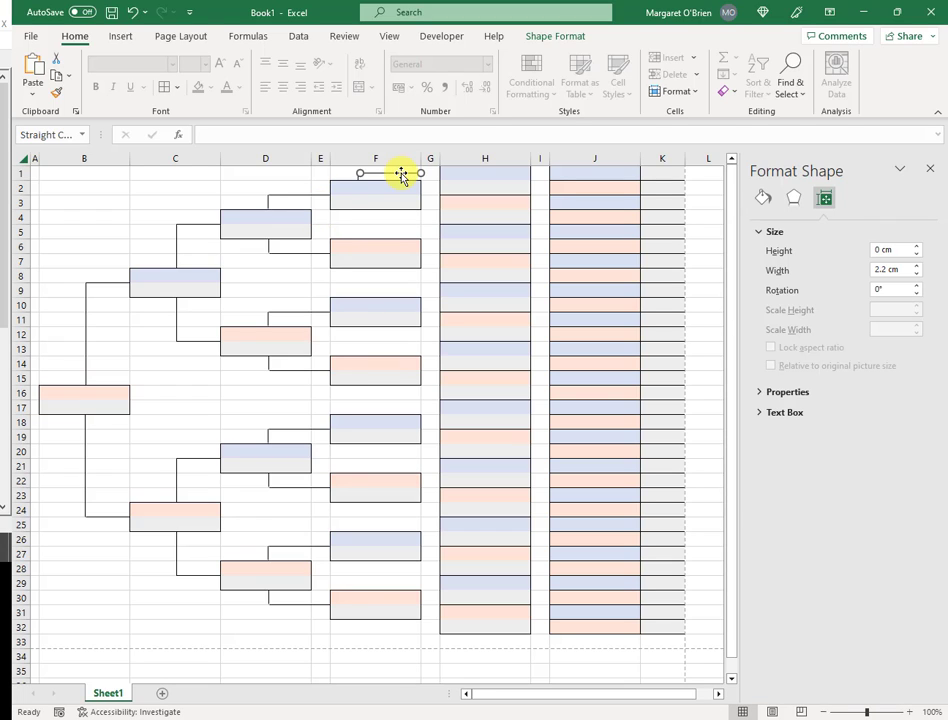
{"action": "key", "text": "Right"}
{"action": "key", "text": "Right"}
{"action": "key", "text": "Right"}
{"action": "key", "text": "Right"}
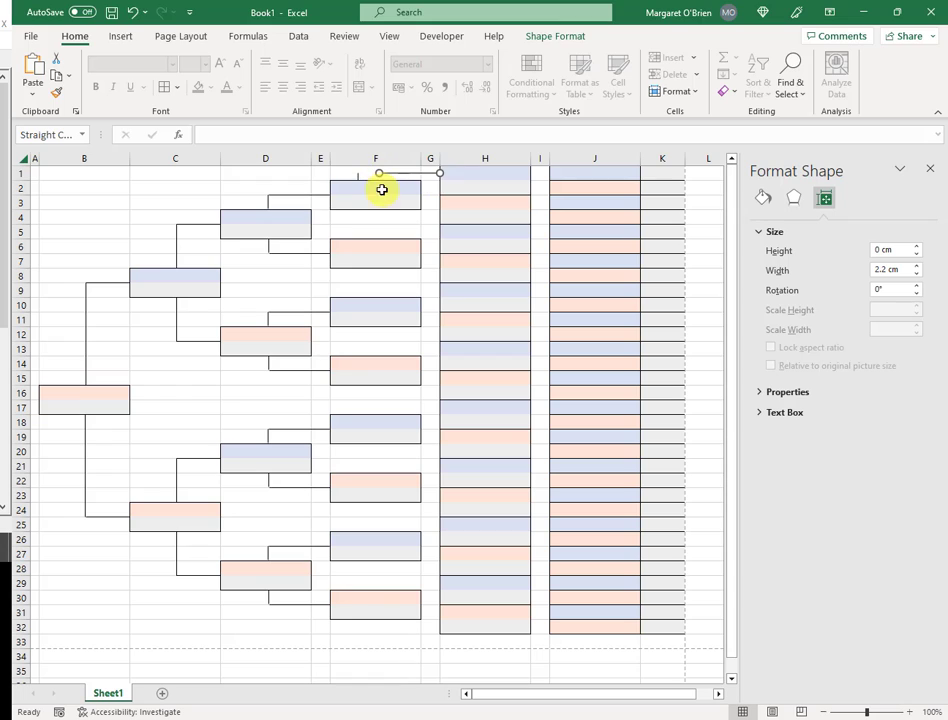
{"action": "left_click", "coordinate": [357, 178]}
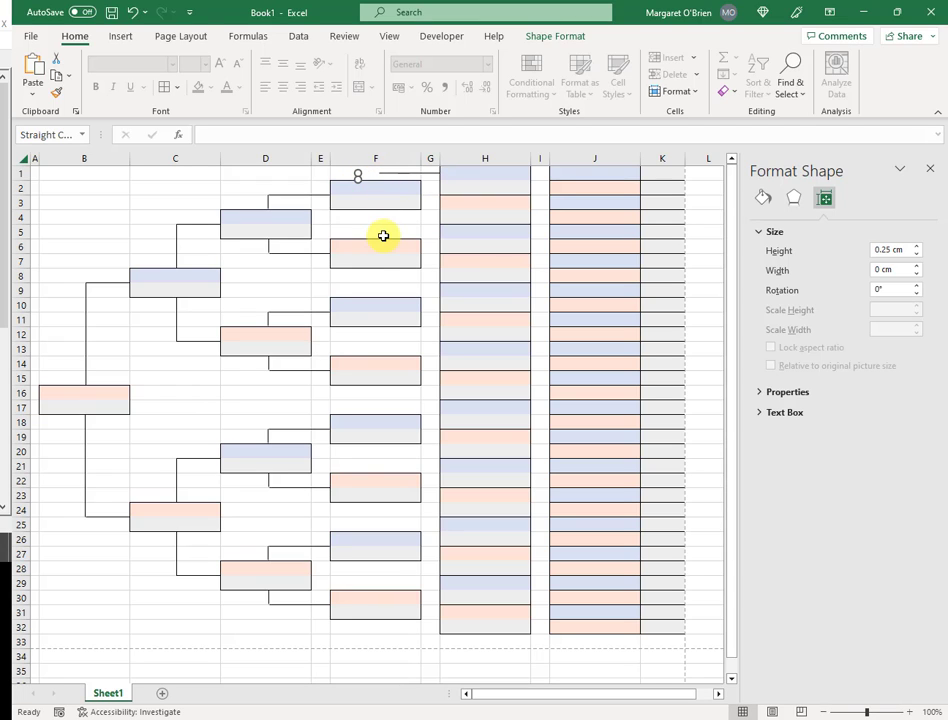
{"action": "key", "text": "Right"}
{"action": "key", "text": "Right"}
{"action": "key", "text": "Right"}
{"action": "key", "text": "Right"}
{"action": "key", "text": "Right"}
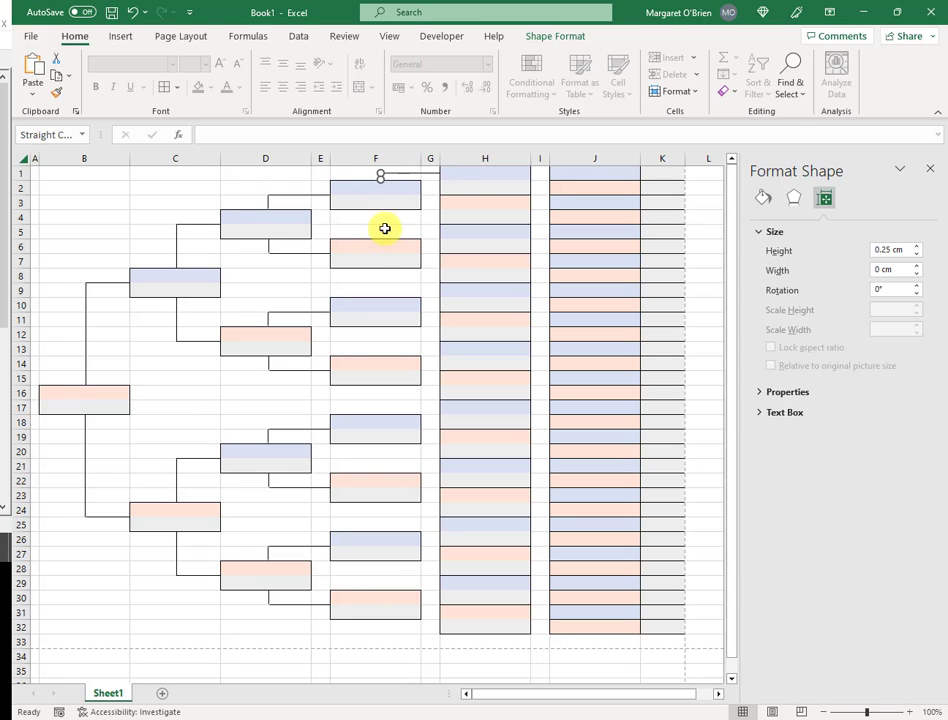
{"action": "left_click", "coordinate": [361, 192]}
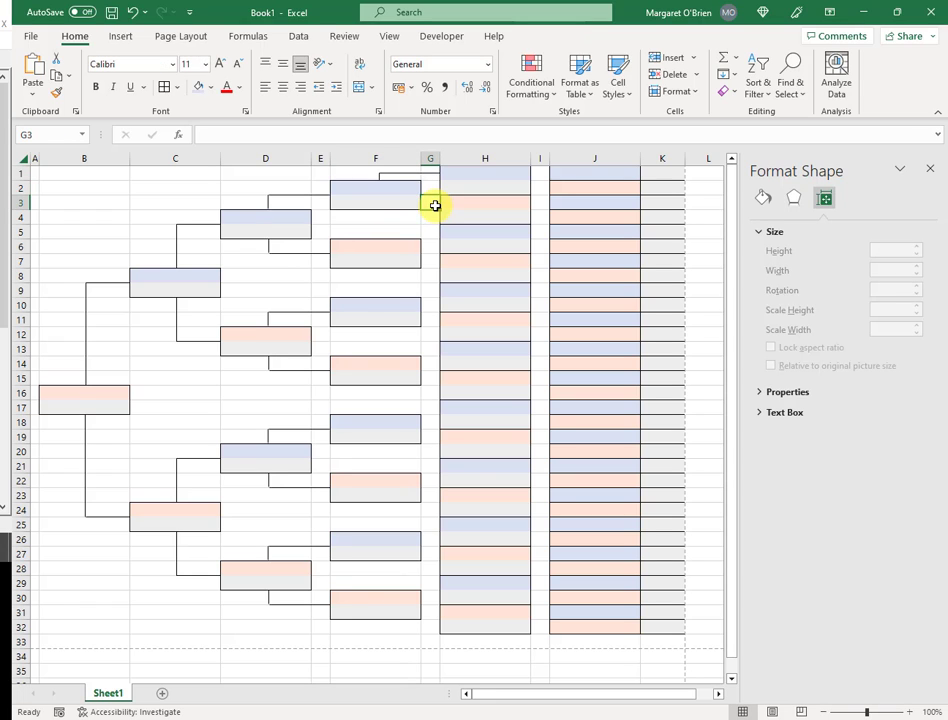
{"action": "left_click", "coordinate": [380, 175]}
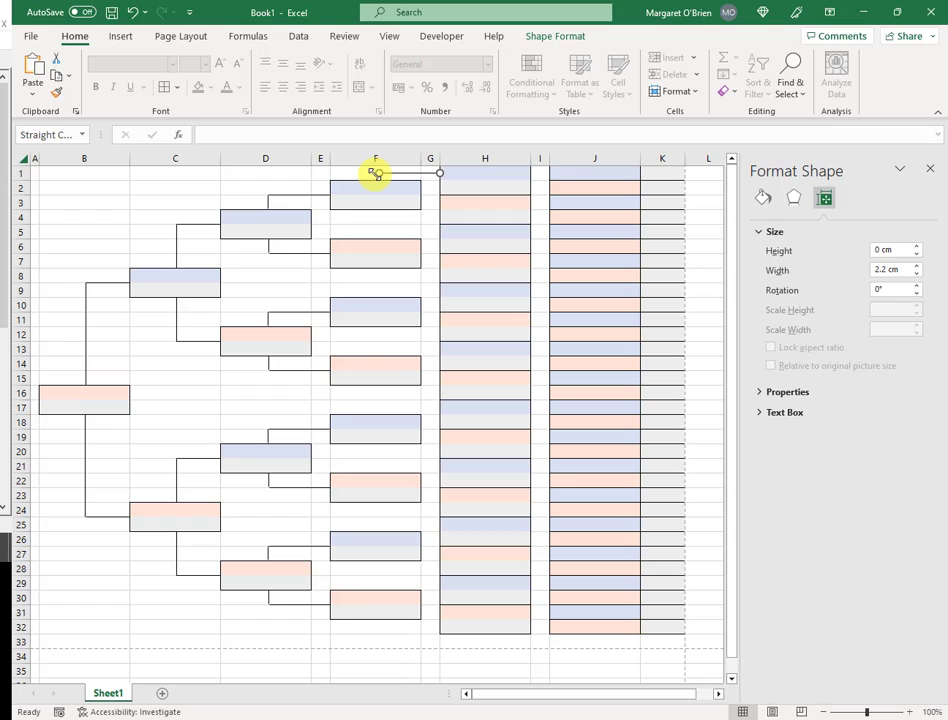
{"action": "left_click", "coordinate": [367, 172]}
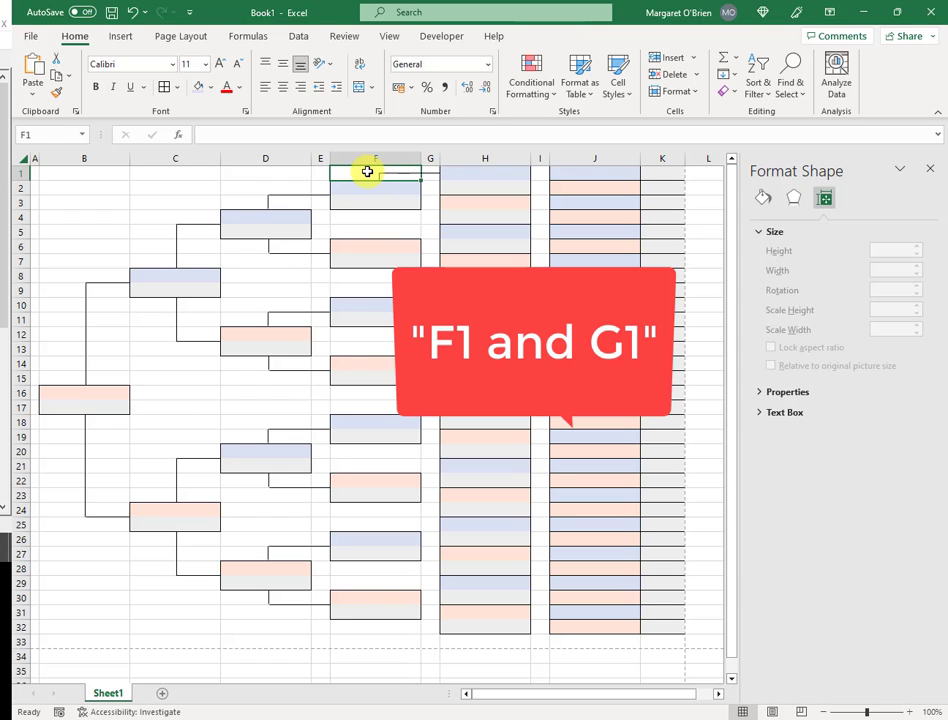
- Copy the F1:G1 connector line to row 4 and adjust where the pasted line starts
{"action": "key", "text": "shift+Right"}
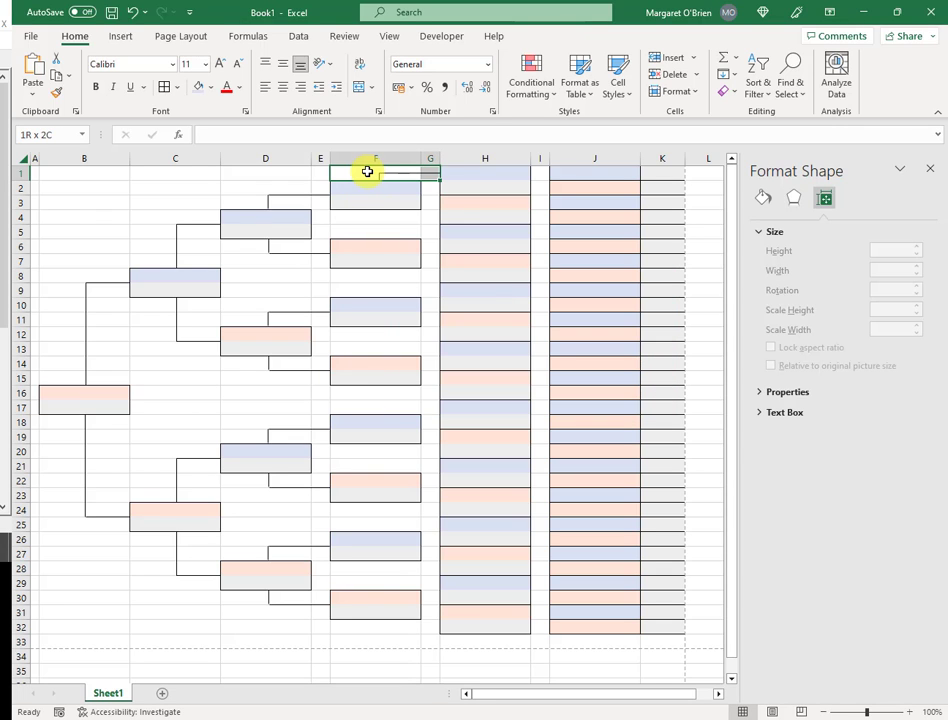
{"action": "key", "text": "ctrl+c"}
{"action": "key", "text": "Down"}
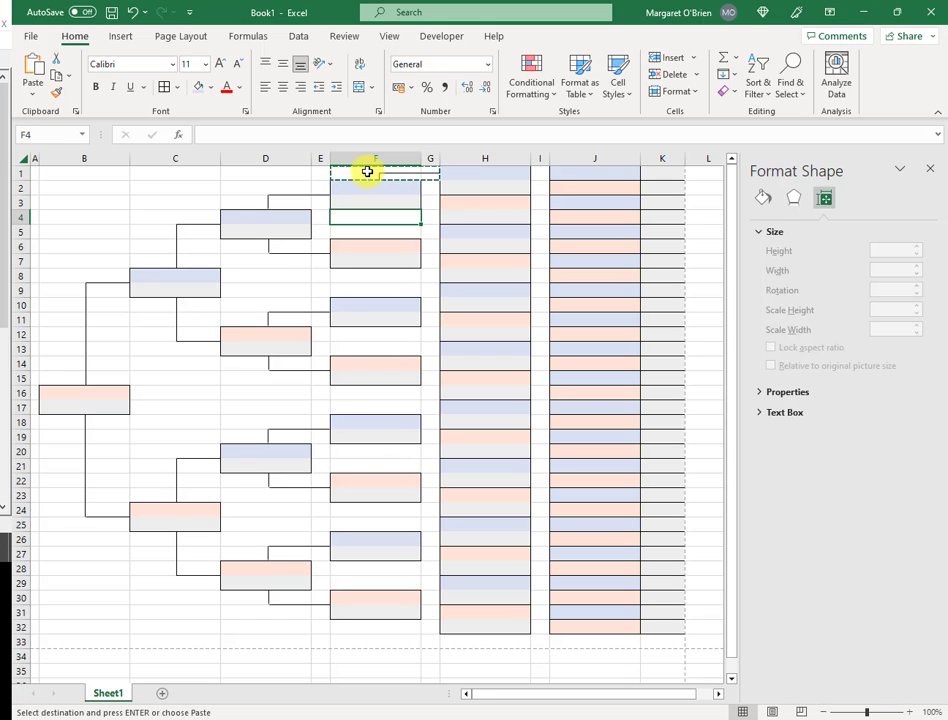
{"action": "key", "text": "ctrl+v"}
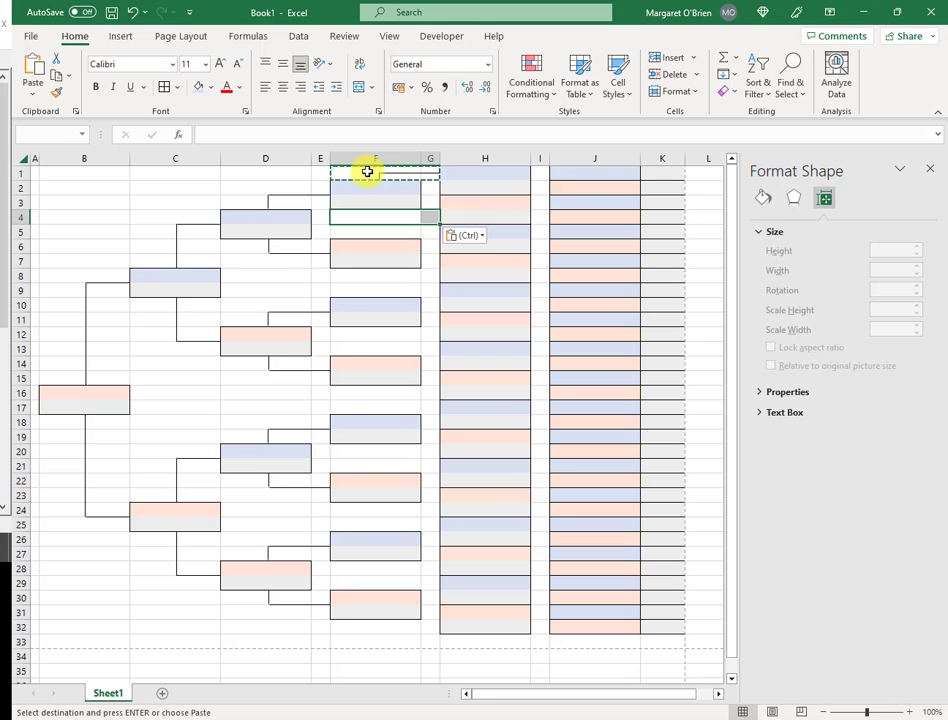
{"action": "left_click", "coordinate": [402, 218]}
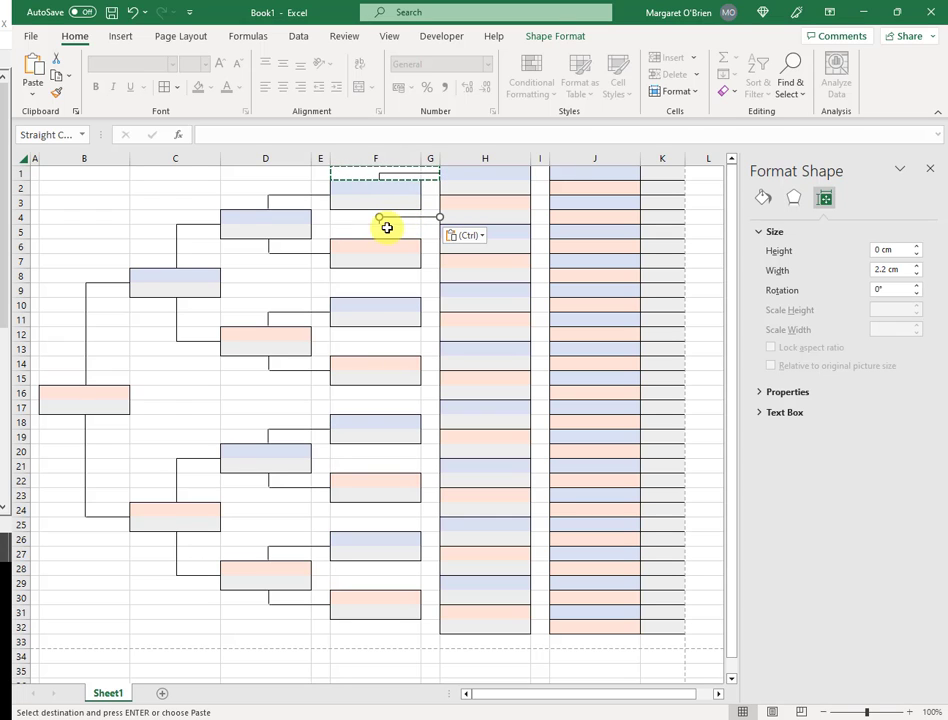
{"action": "left_click_drag", "start_coordinate": [381, 219], "coordinate": [381, 223]}
{"action": "left_click", "coordinate": [375, 228]}
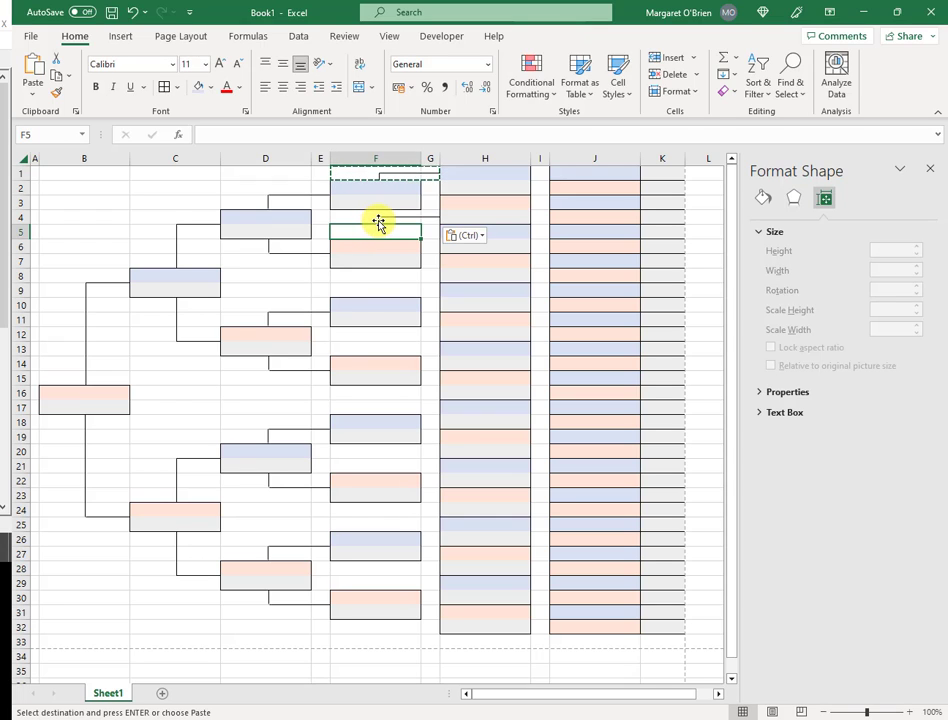
{"action": "left_click", "coordinate": [377, 220]}
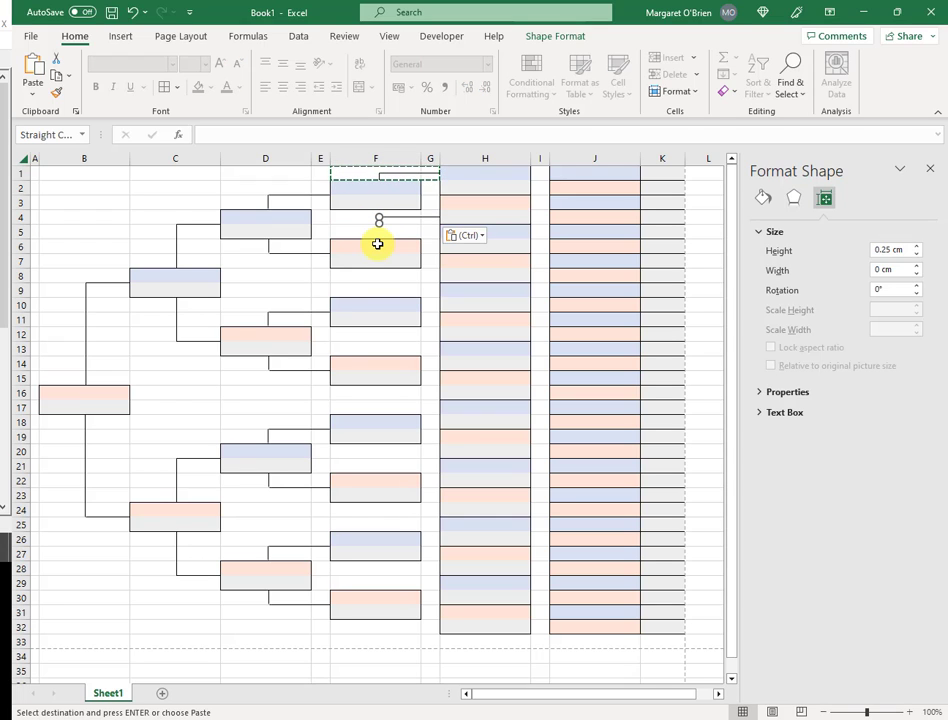
{"action": "left_click", "coordinate": [365, 230]}
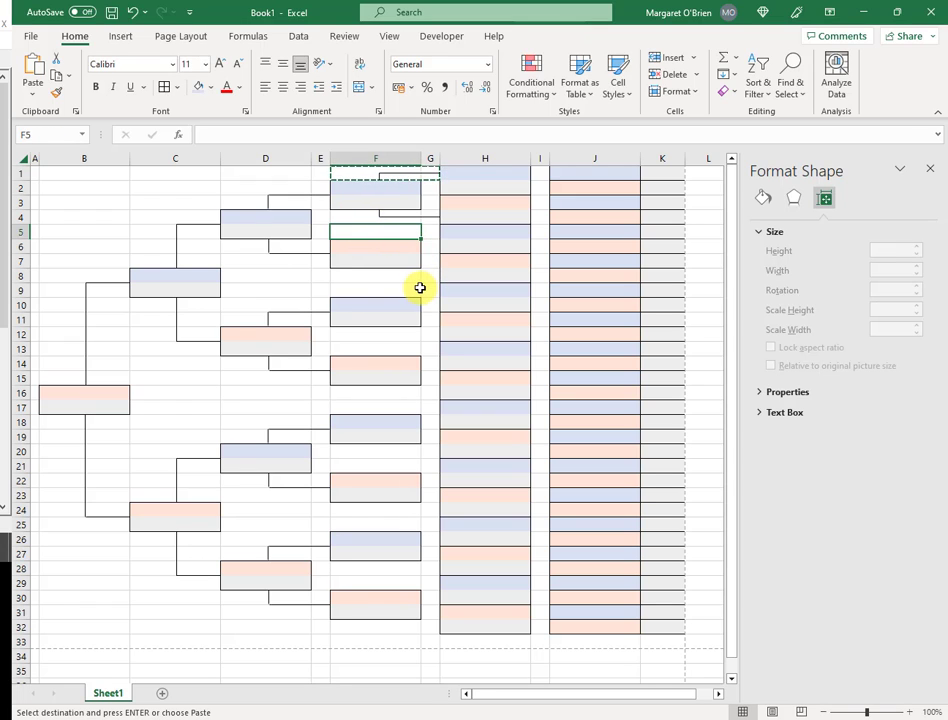
- Paste the first column-F bracket at F5, F9, F13, F17, F21, F25 and F29
{"action": "left_click", "coordinate": [416, 173]}
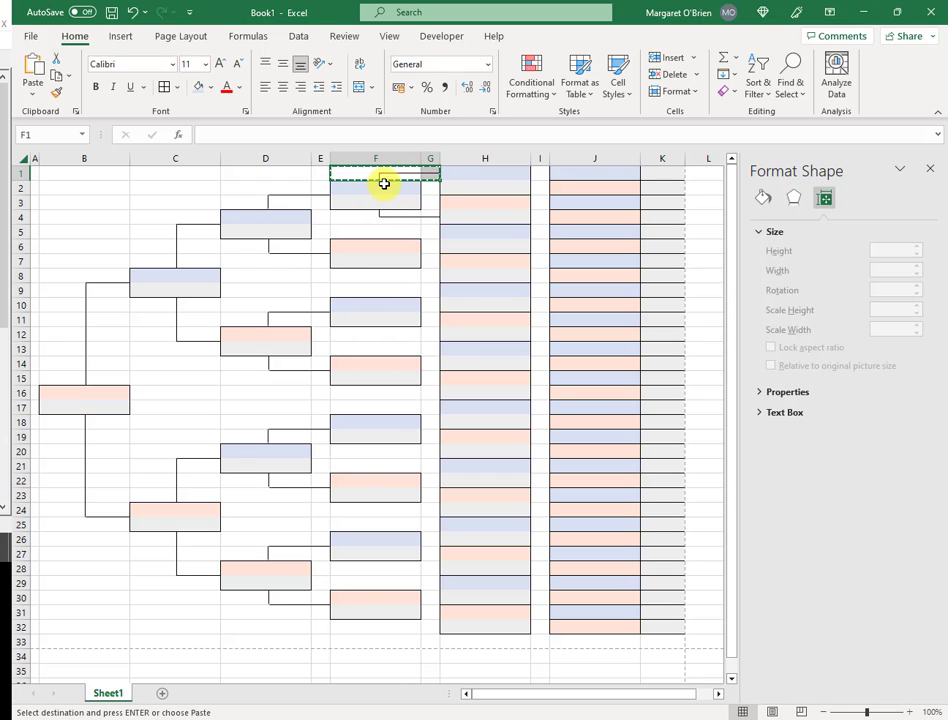
{"action": "left_click_drag", "start_coordinate": [376, 175], "coordinate": [391, 277]}
{"action": "key", "text": "Up"}
{"action": "key", "text": "Up"}
{"action": "key", "text": "Up"}
{"action": "key", "text": "Up"}
{"action": "key", "text": "Up"}
{"action": "key", "text": "Down"}
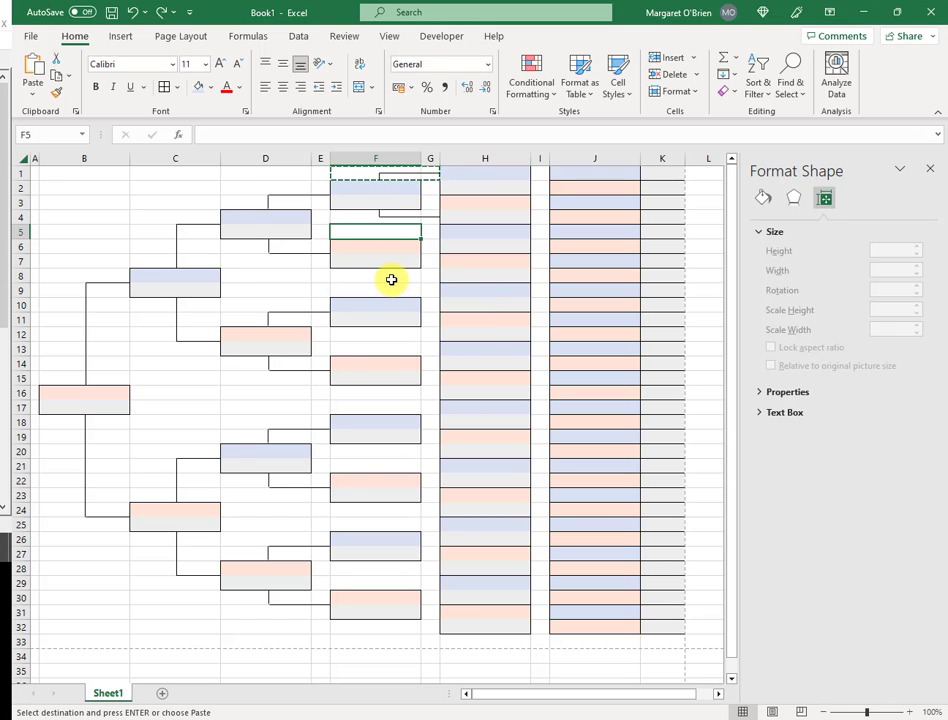
{"action": "key", "text": "ctrl+v"}
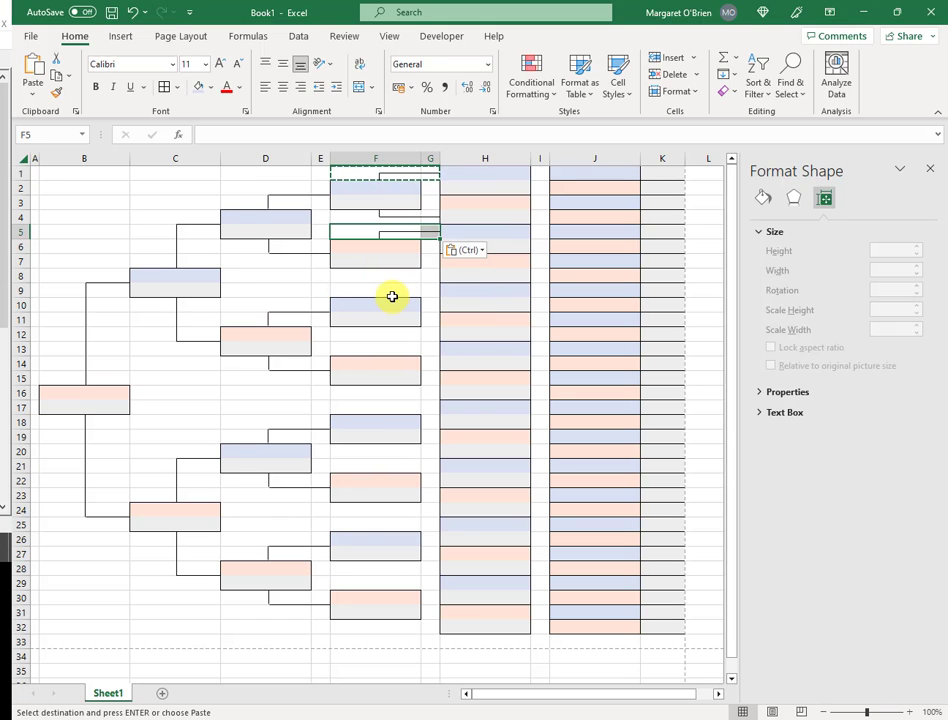
{"action": "left_click", "coordinate": [394, 290]}
{"action": "key", "text": "ctrl+v"}
{"action": "left_click", "coordinate": [385, 349]}
{"action": "key", "text": "ctrl+v"}
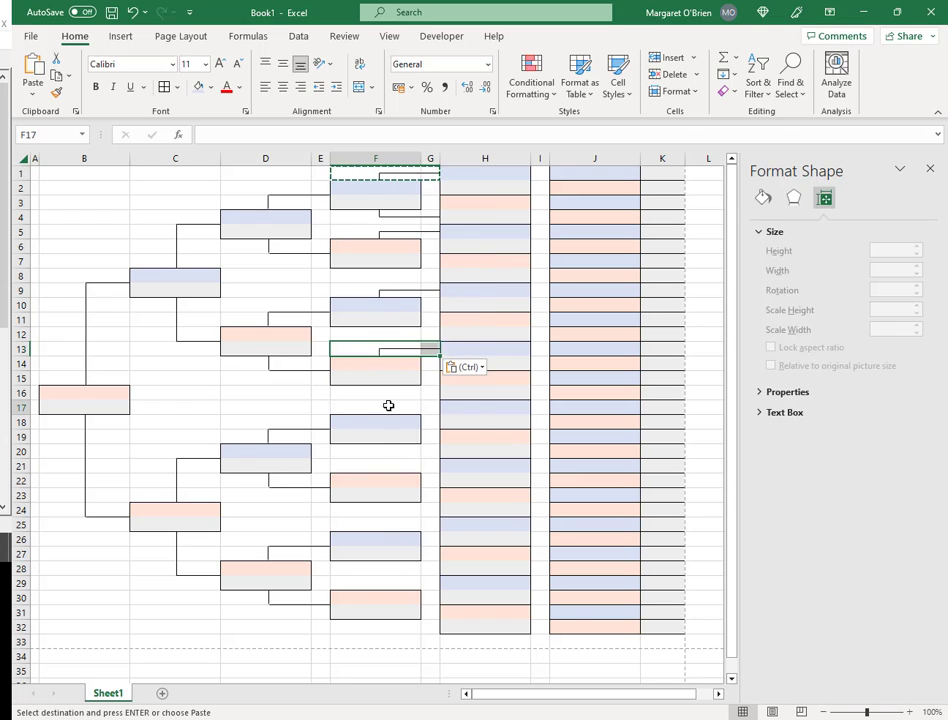
{"action": "left_click", "coordinate": [388, 405]}
{"action": "key", "text": "ctrl+v"}
{"action": "left_click", "coordinate": [384, 466]}
{"action": "key", "text": "ctrl+v"}
{"action": "left_click", "coordinate": [388, 524]}
{"action": "key", "text": "ctrl+v"}
{"action": "left_click", "coordinate": [392, 582]}
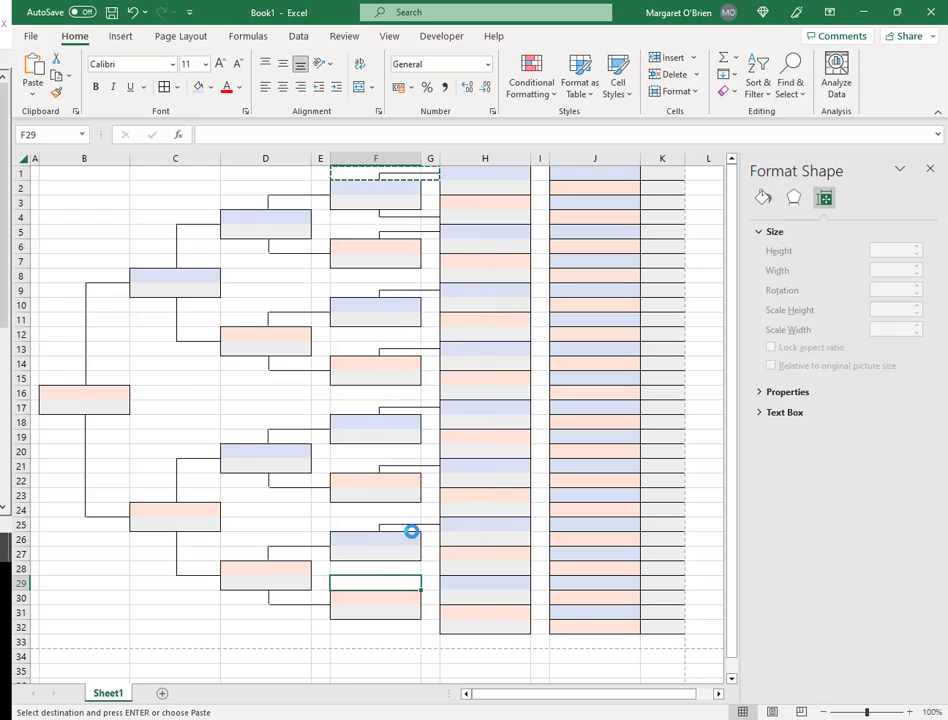
{"action": "key", "text": "ctrl+v"}
- Copy the F4:G4 connector line and paste it every four rows from F8 down to F32
{"action": "left_click_drag", "start_coordinate": [354, 216], "coordinate": [425, 216]}
{"action": "key", "text": "ctrl+c"}
{"action": "left_click", "coordinate": [385, 275]}
{"action": "key", "text": "ctrl+v"}
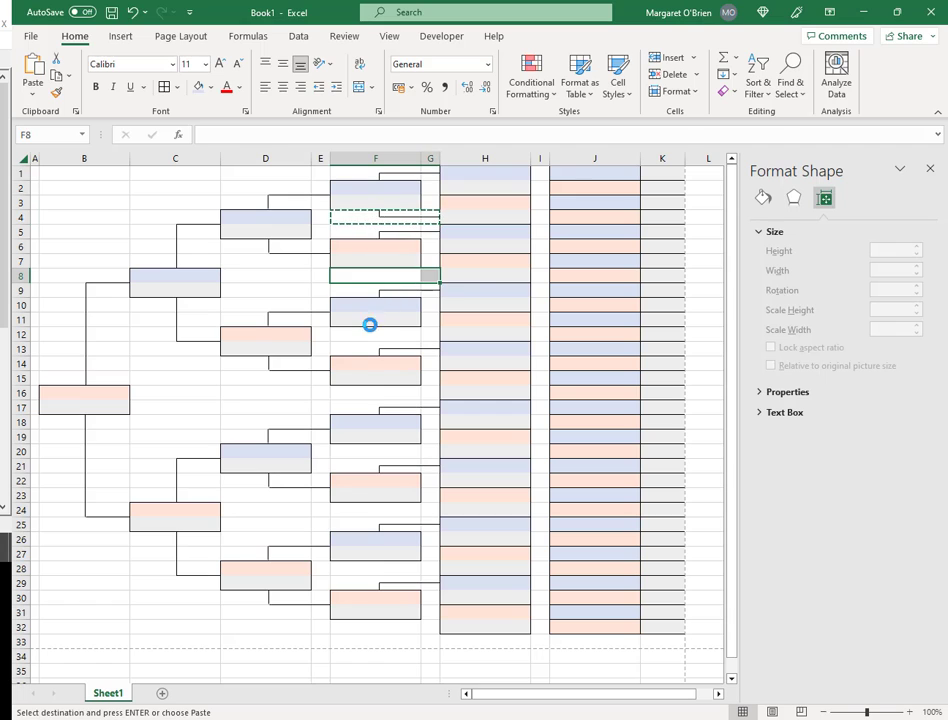
{"action": "key", "text": "ctrl+v"}
{"action": "left_click", "coordinate": [379, 333]}
{"action": "key", "text": "ctrl+v"}
{"action": "left_click", "coordinate": [376, 391]}
{"action": "key", "text": "ctrl+v"}
{"action": "left_click", "coordinate": [376, 450]}
{"action": "key", "text": "ctrl+v"}
{"action": "left_click", "coordinate": [385, 509]}
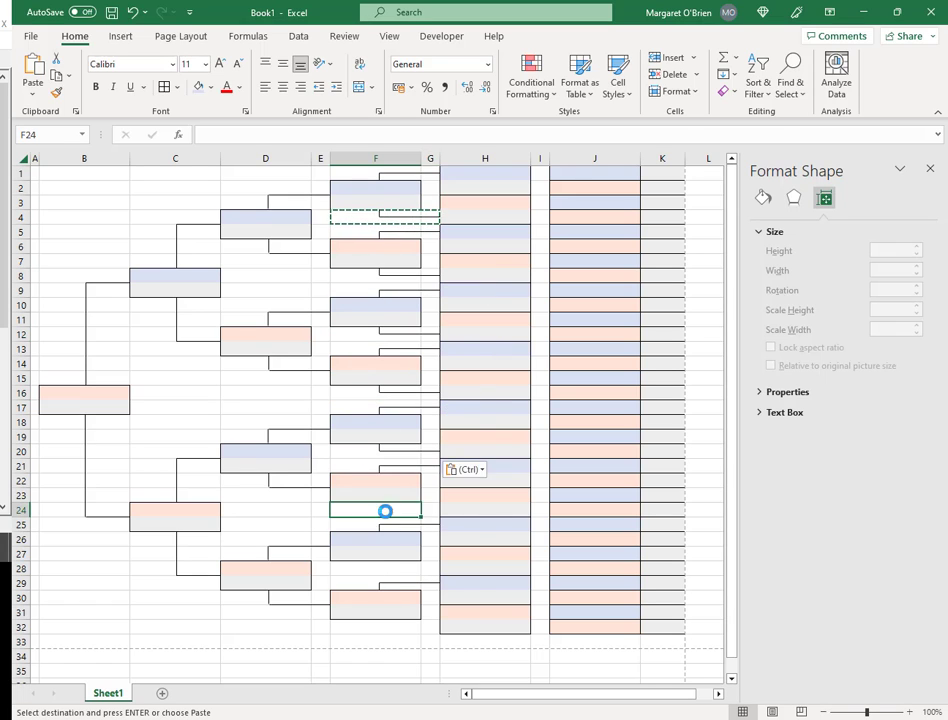
{"action": "key", "text": "ctrl+v"}
{"action": "left_click", "coordinate": [388, 568]}
{"action": "key", "text": "ctrl+v"}
{"action": "left_click", "coordinate": [392, 627]}
{"action": "key", "text": "ctrl+v"}
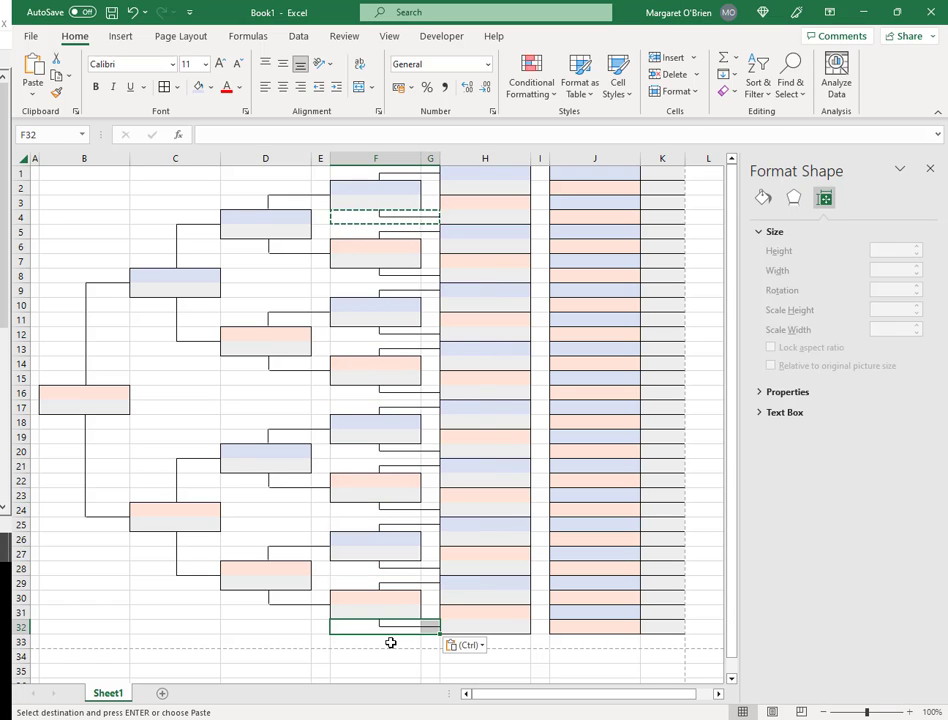
- End copy mode, deselect the connectors, and close the Format Shape pane
{"action": "key", "text": "Escape"}
{"action": "left_click", "coordinate": [283, 631]}
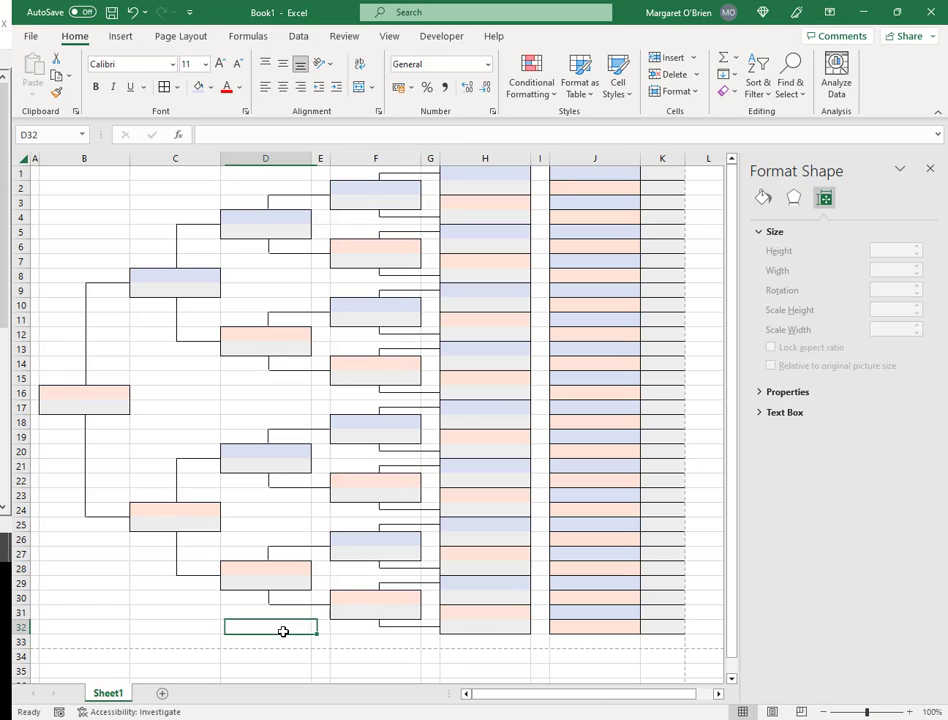
{"action": "left_click", "coordinate": [930, 168]}
{"action": "left_click", "coordinate": [802, 202]}
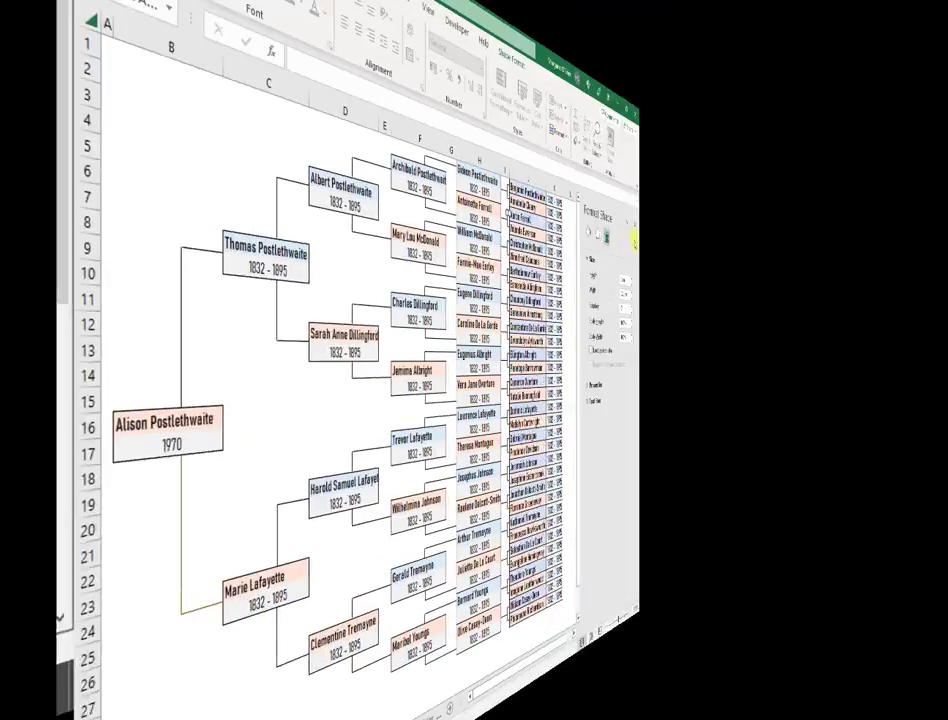
- Close the Format Shape pane in 6Gen Demo.xlsx, then return to the Book1 chart
{"action": "left_click", "coordinate": [925, 170]}
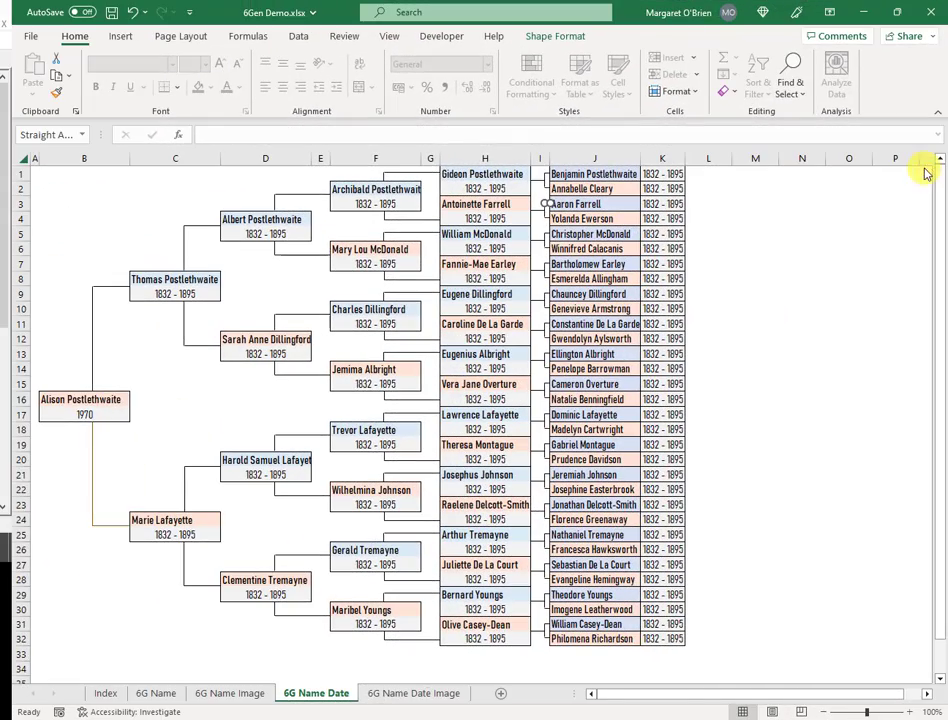
{"action": "left_click", "coordinate": [745, 204]}
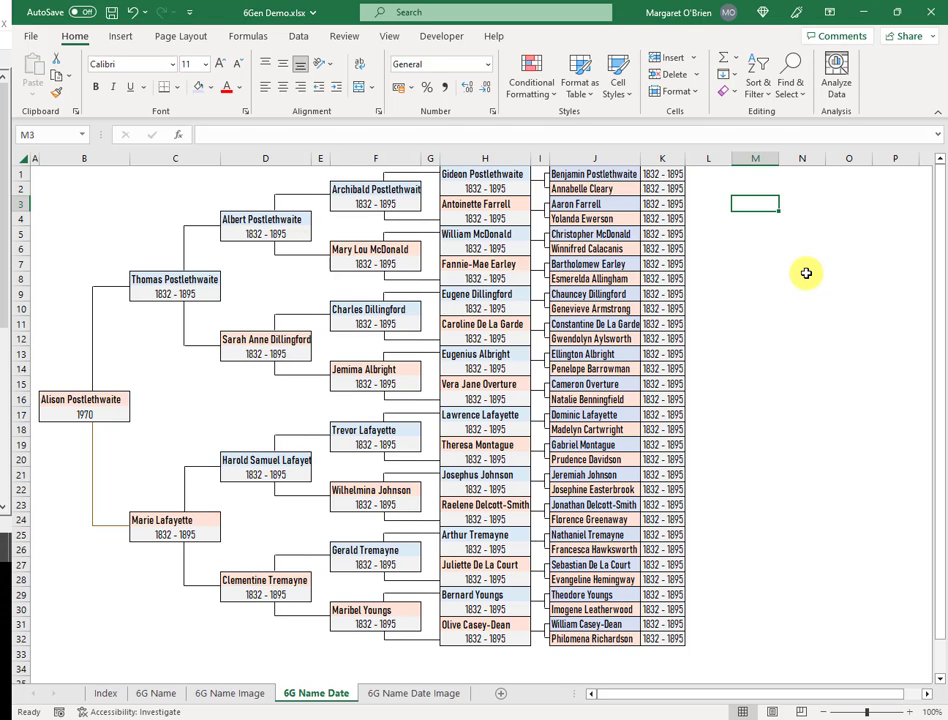
{"action": "key", "text": "alt+Tab"}
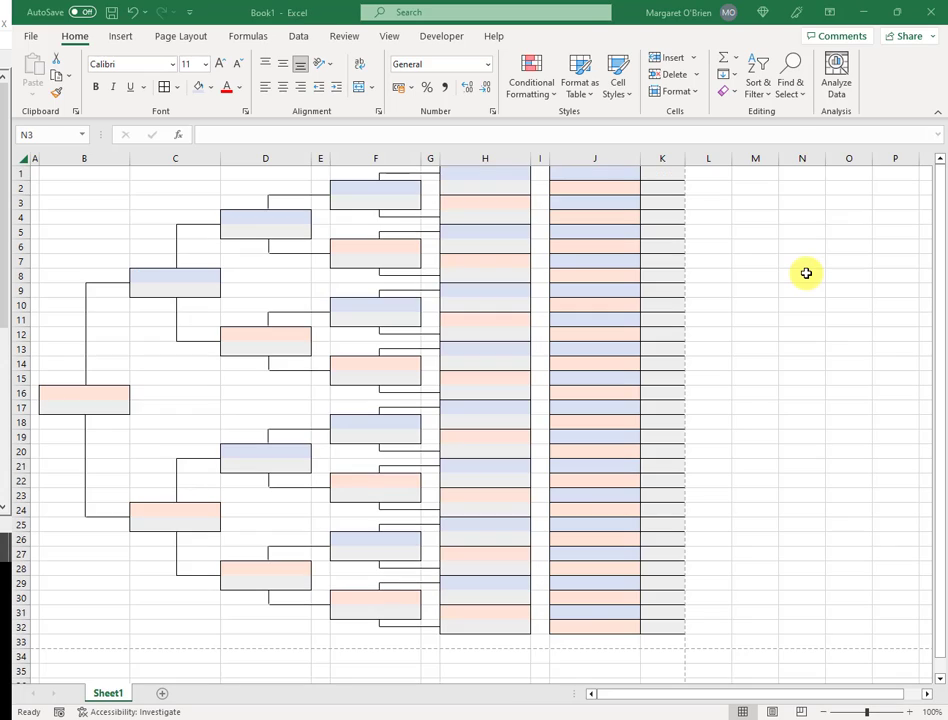
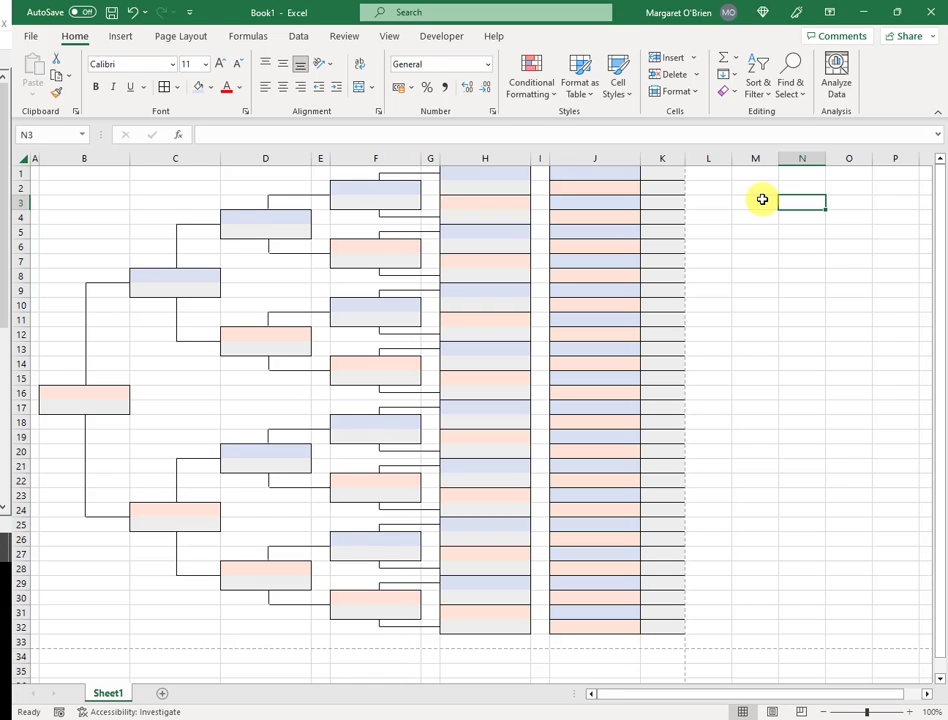
- Copy the F–G row-1 connector line near cell M2 and shrink its width to 0.5 cm
{"action": "key", "text": "Left"}
{"action": "key", "text": "Up"}
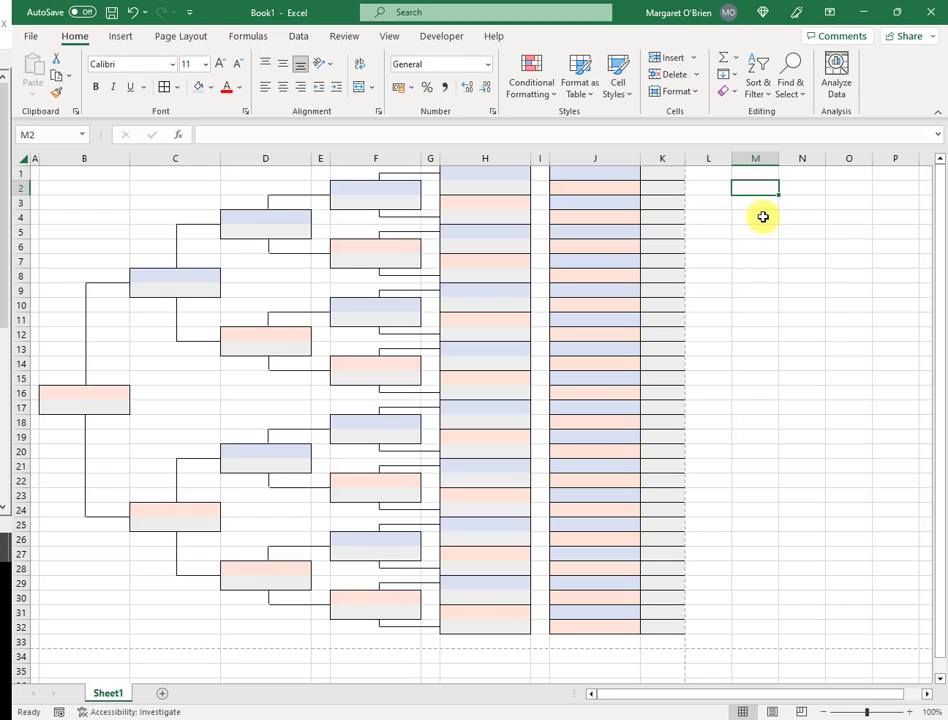
{"action": "left_click", "coordinate": [406, 172]}
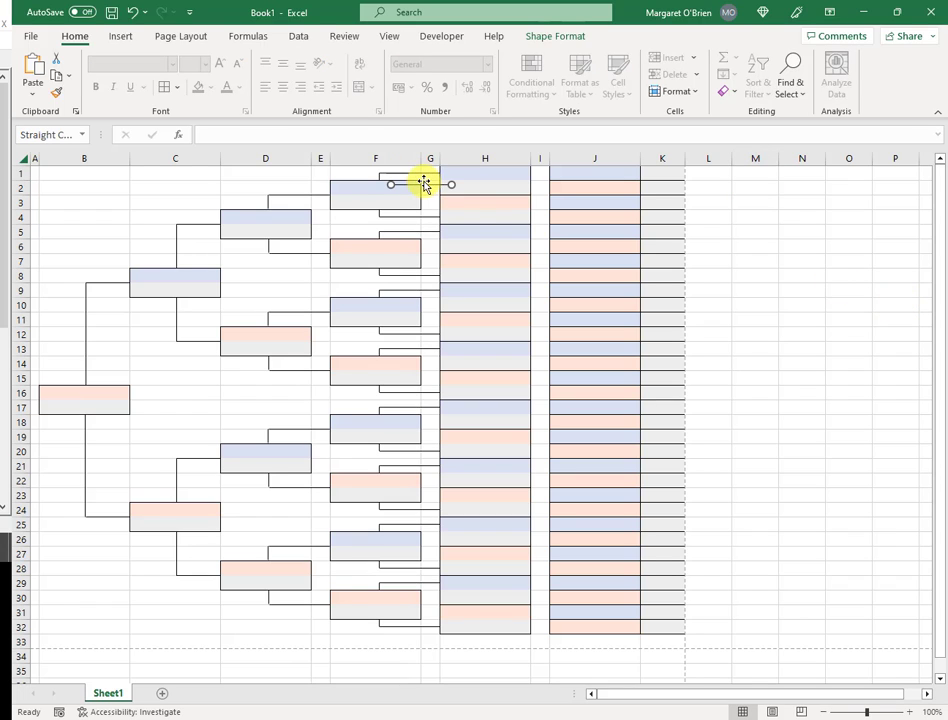
{"action": "left_click_drag", "start_coordinate": [425, 180], "coordinate": [773, 197]}
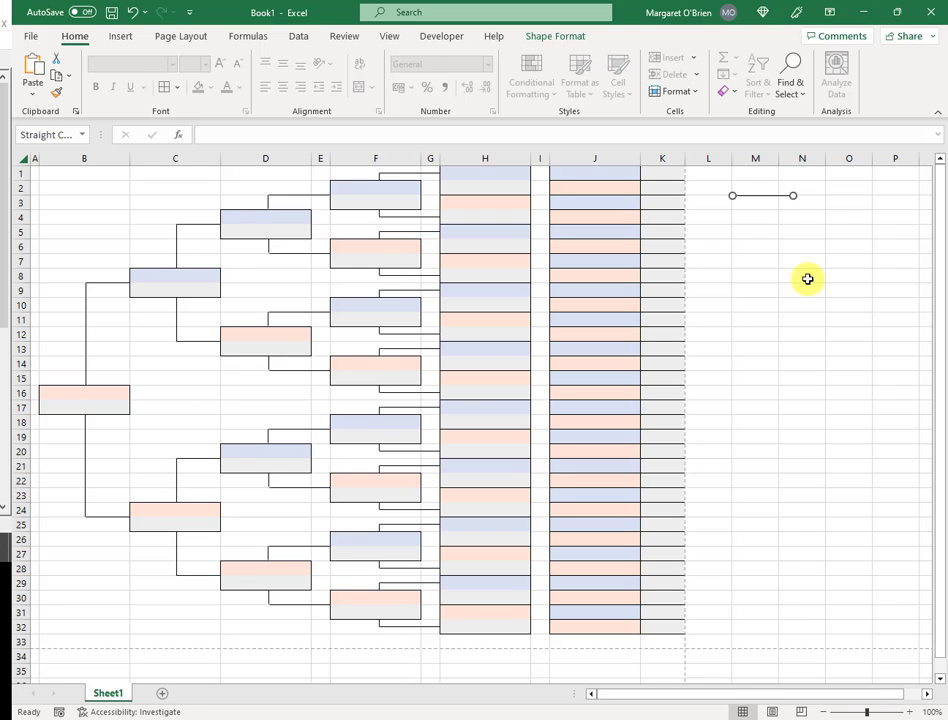
{"action": "right_click", "coordinate": [763, 196]}
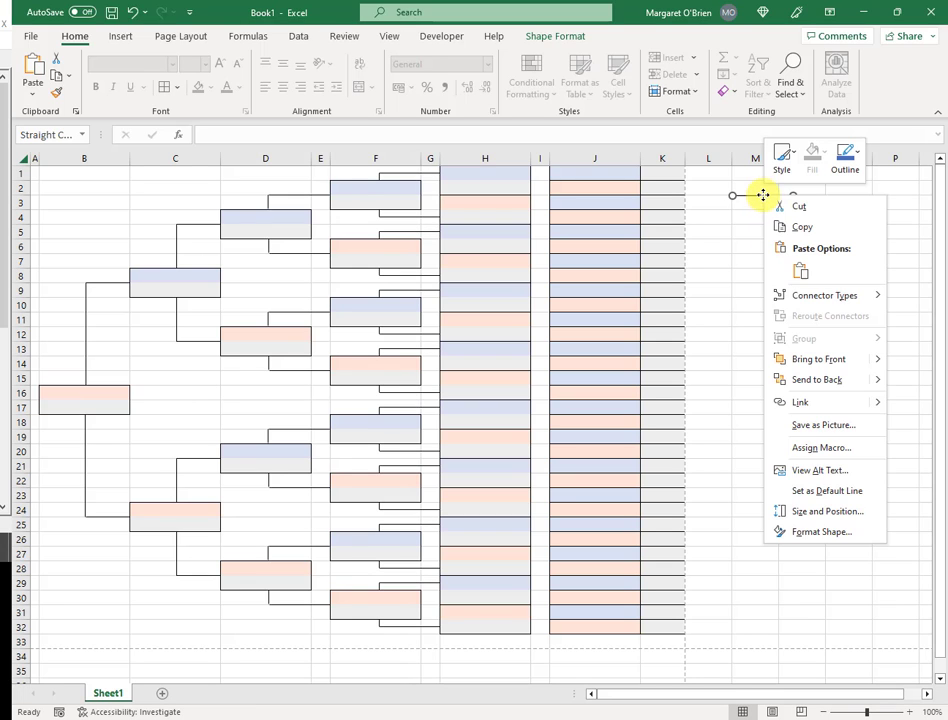
{"action": "left_click", "coordinate": [836, 510]}
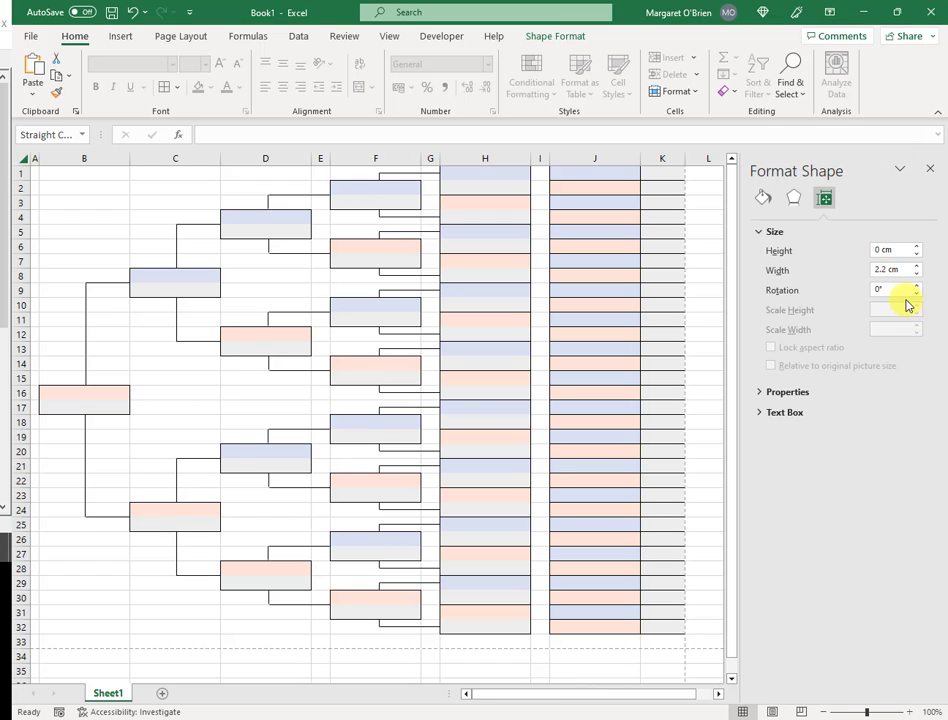
{"action": "left_click", "coordinate": [887, 270]}
{"action": "double_click", "coordinate": [889, 271]}
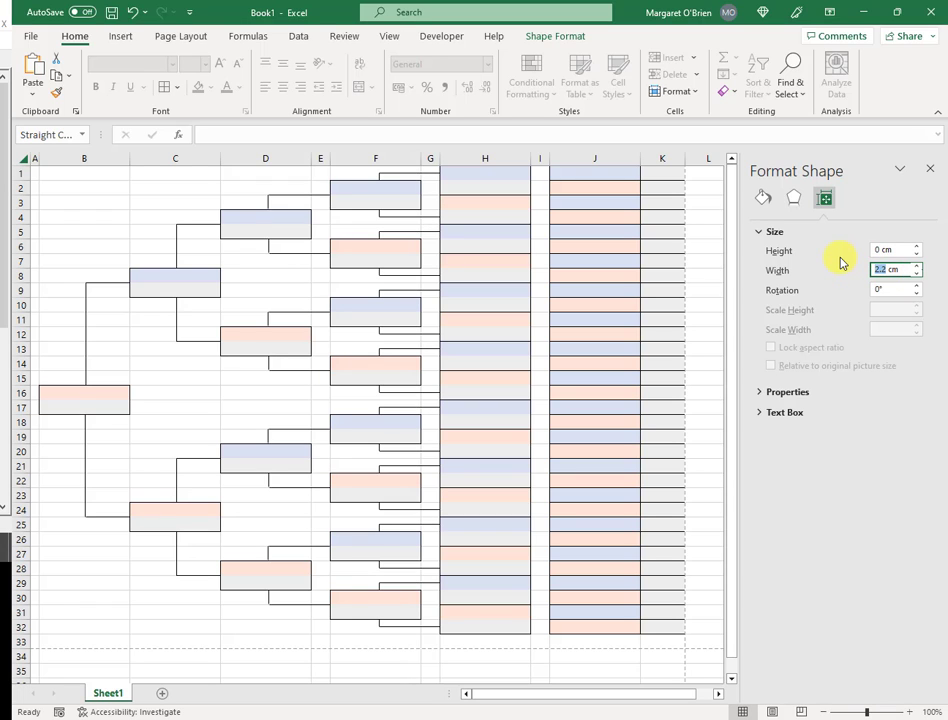
{"action": "type", "text": "0"}
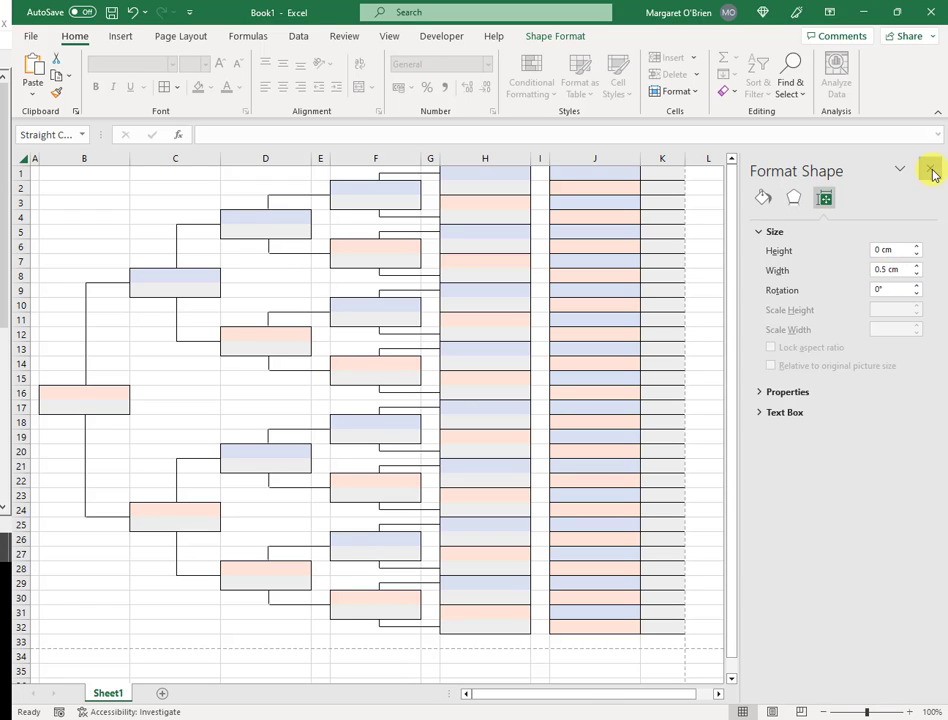
{"action": "left_click", "coordinate": [931, 169]}
{"action": "left_click", "coordinate": [768, 248]}
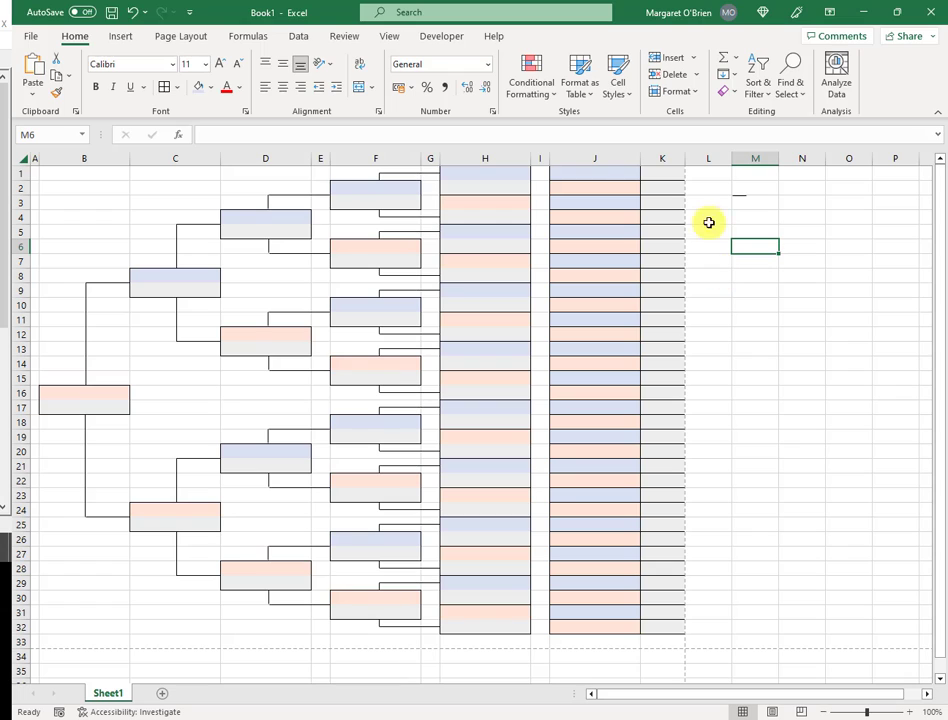
- Copy the short vertical connector above D4 beside M2 and confirm its height is 0.5 cm
{"action": "left_click", "coordinate": [267, 201]}
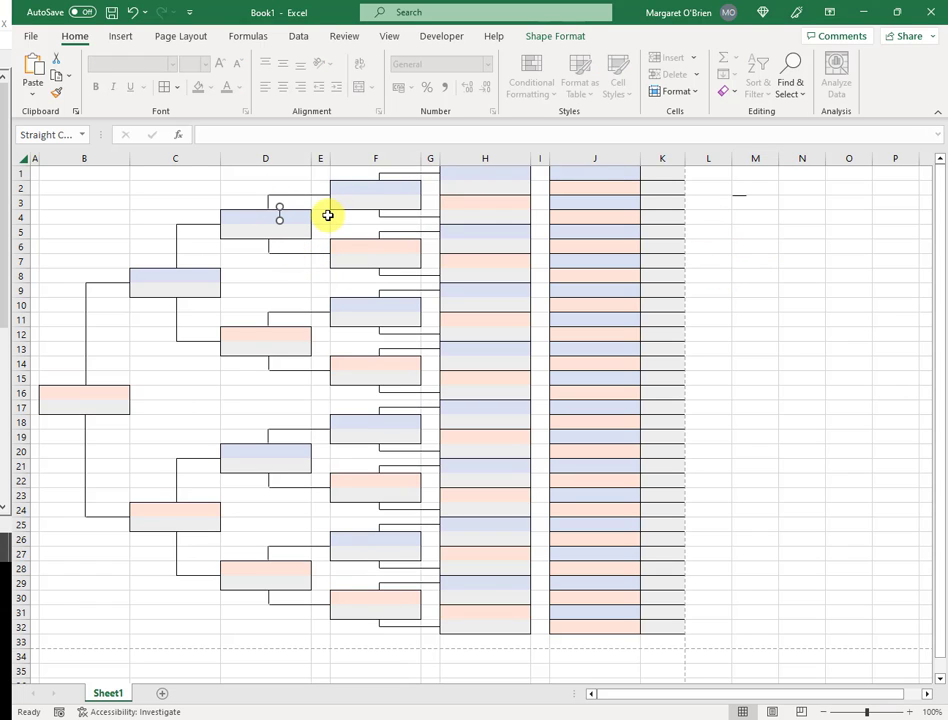
{"action": "left_click_drag", "start_coordinate": [267, 201], "coordinate": [741, 197]}
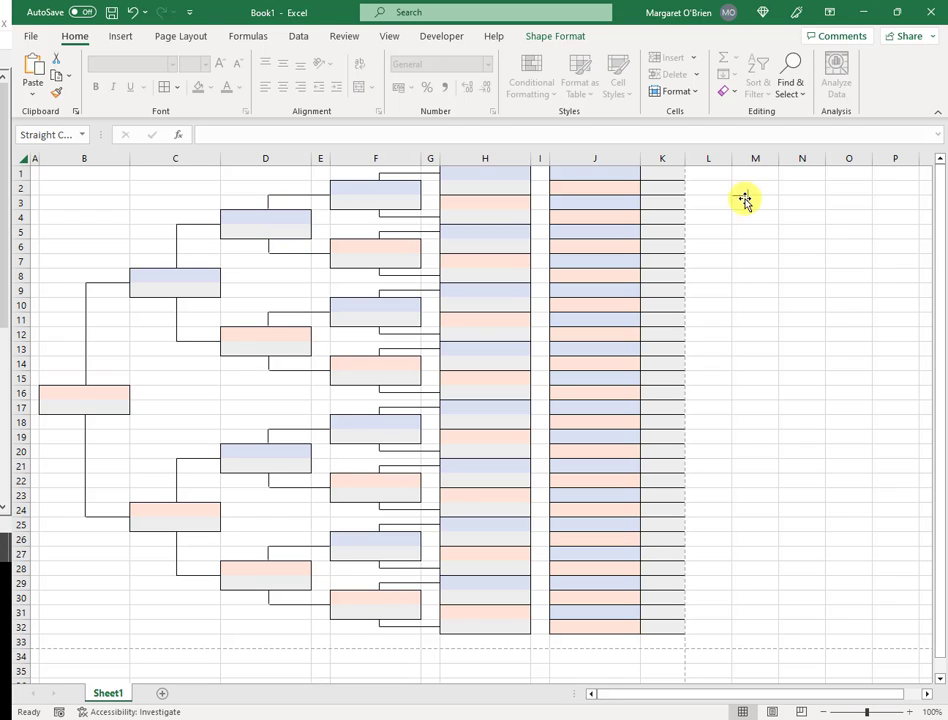
{"action": "left_click", "coordinate": [822, 326]}
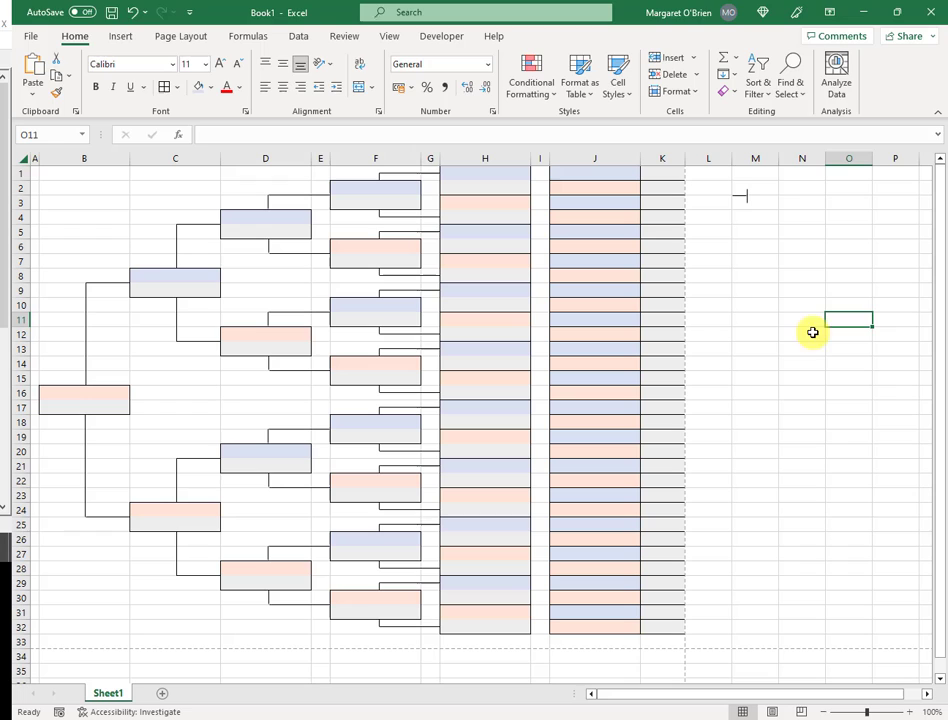
{"action": "left_click", "coordinate": [745, 197]}
{"action": "right_click", "coordinate": [745, 197]}
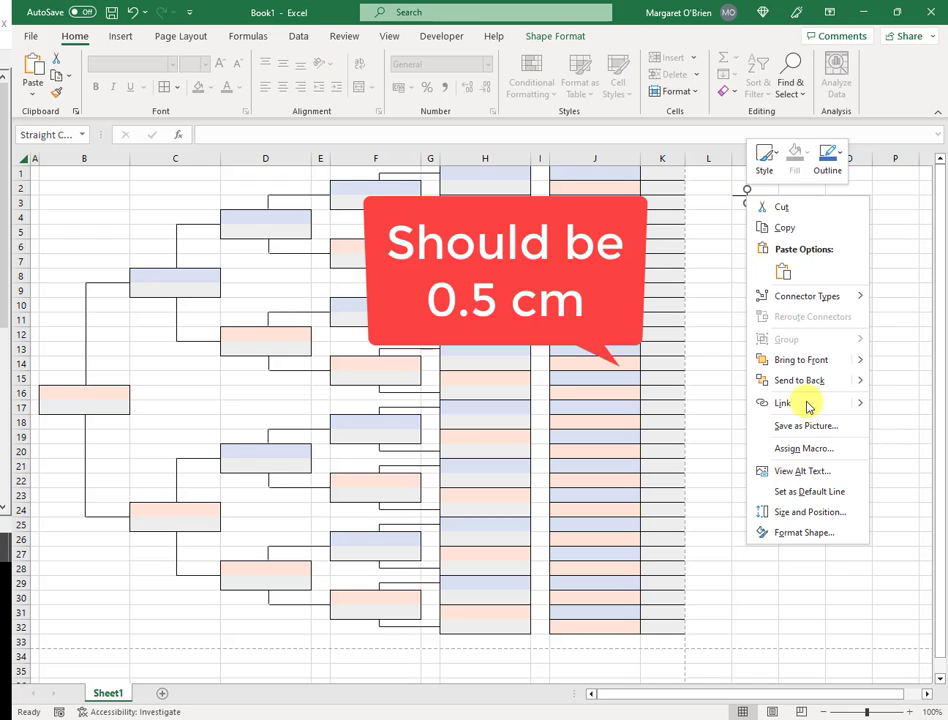
{"action": "left_click", "coordinate": [810, 512]}
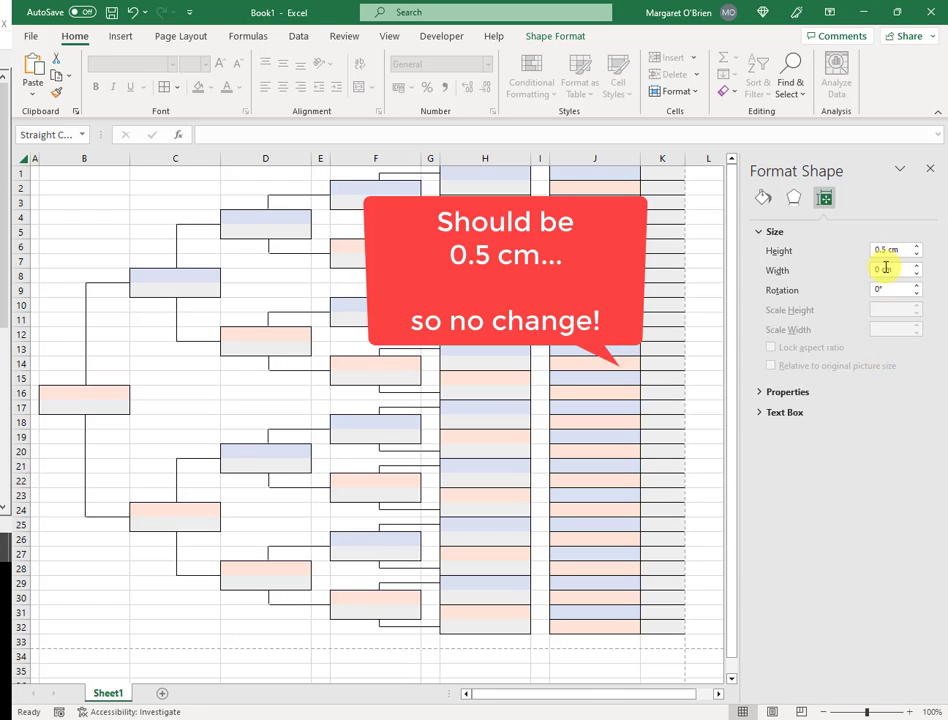
{"action": "left_click", "coordinate": [800, 232]}
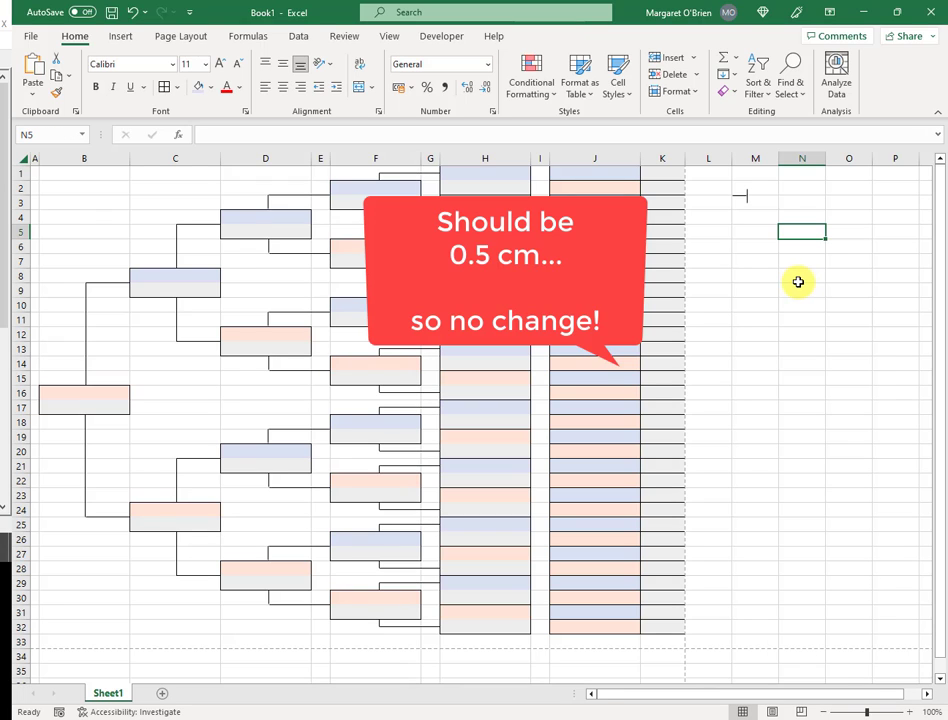
{"action": "left_click", "coordinate": [746, 196]}
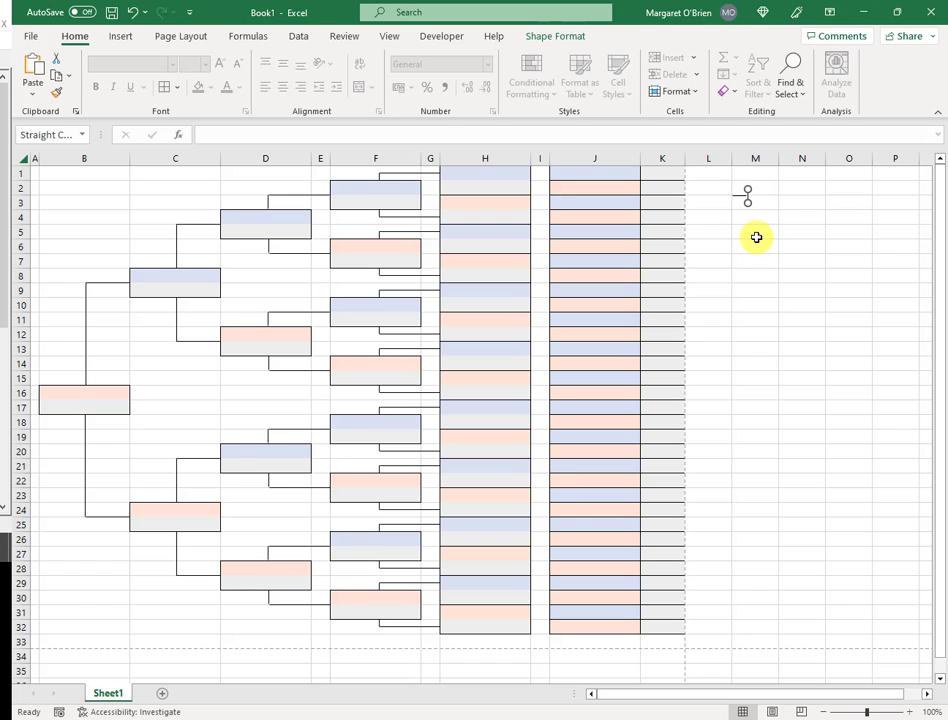
{"action": "left_click", "coordinate": [756, 237]}
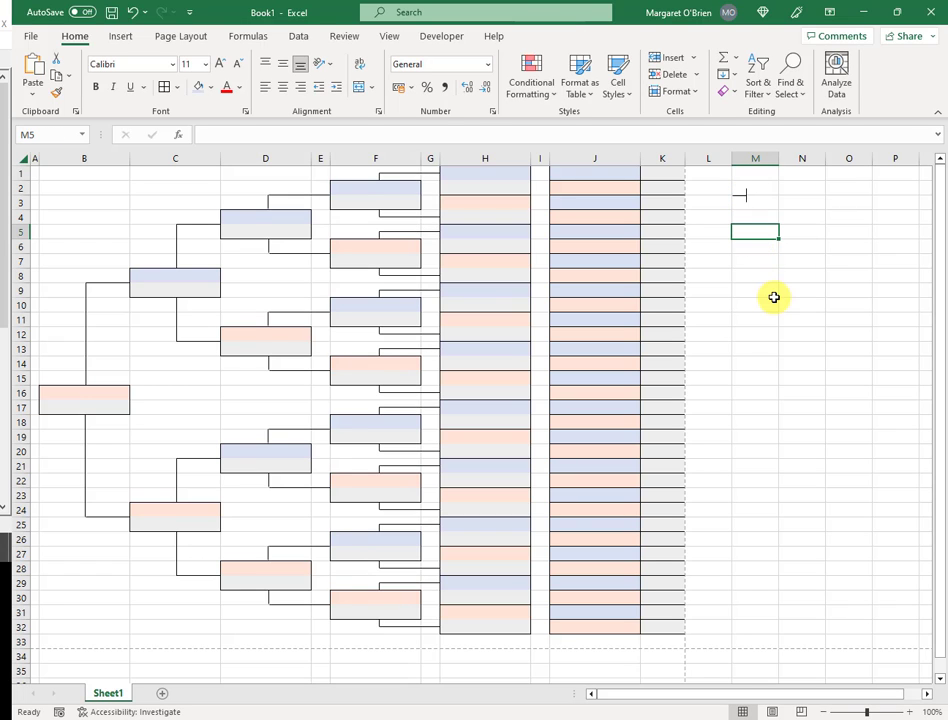
{"action": "left_click", "coordinate": [425, 174]}
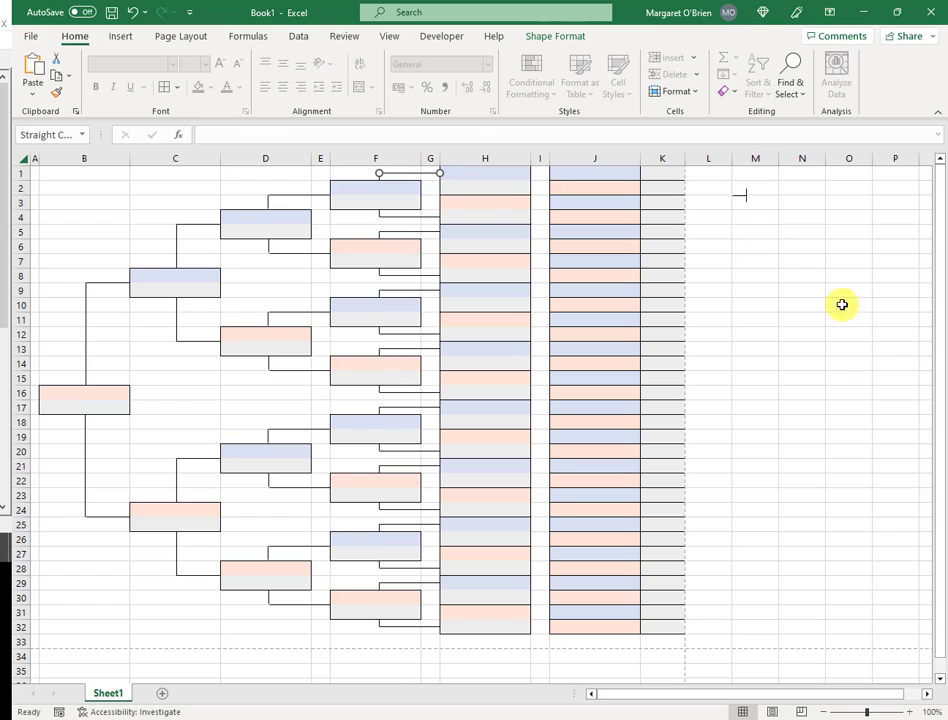
{"action": "key", "text": "Down"}
{"action": "key", "text": "Down"}
{"action": "key", "text": "Down"}
{"action": "key", "text": "Down"}
{"action": "key", "text": "Right"}
{"action": "key", "text": "Right"}
{"action": "key", "text": "Right"}
{"action": "key", "text": "Right"}
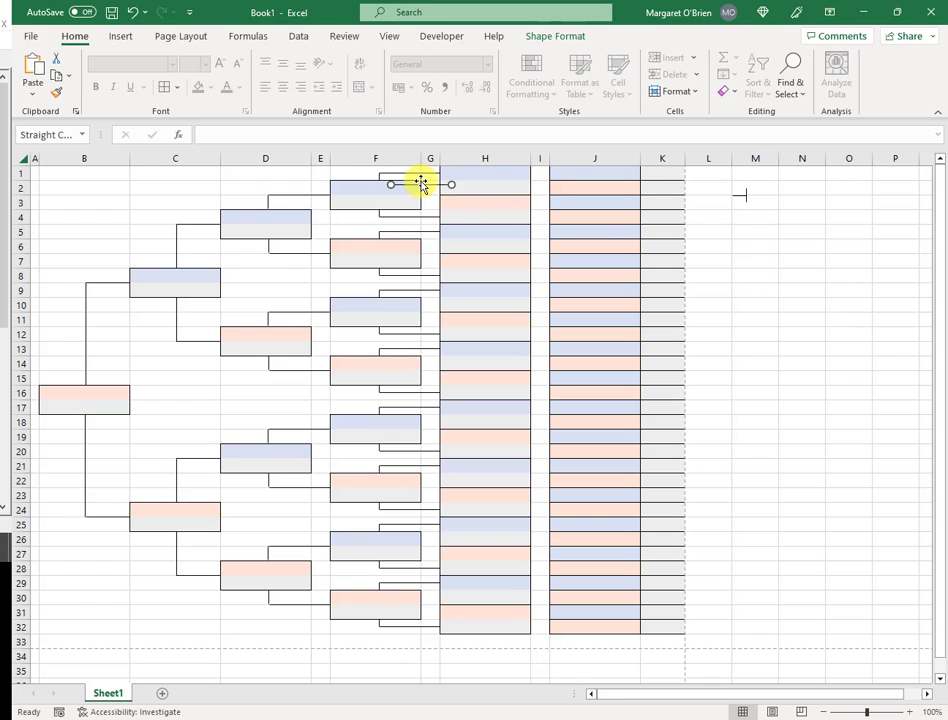
{"action": "left_click_drag", "start_coordinate": [421, 183], "coordinate": [768, 190]}
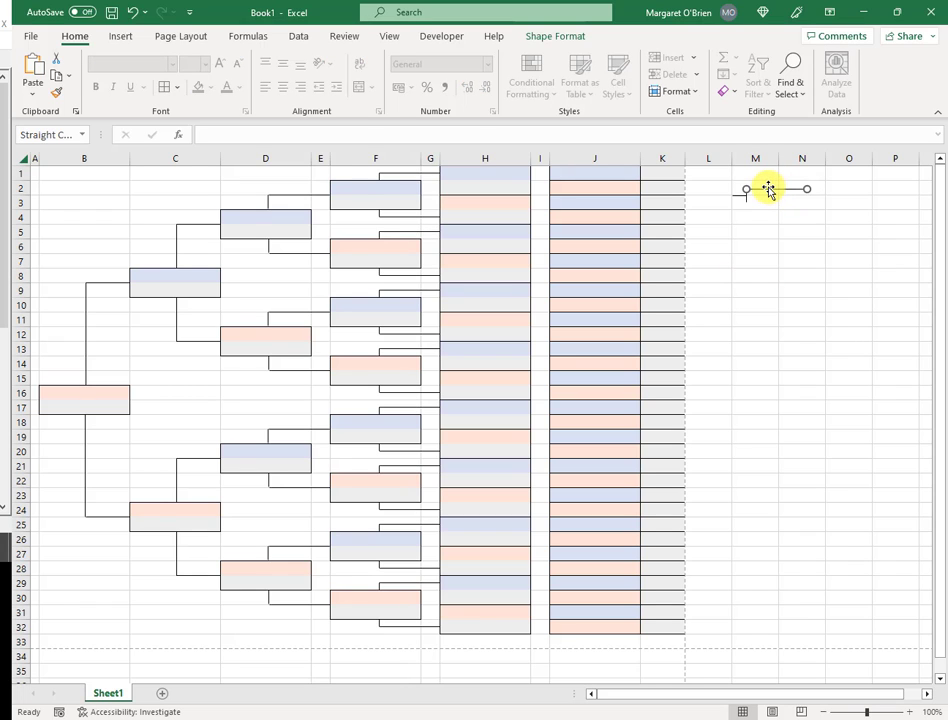
{"action": "left_click", "coordinate": [772, 231]}
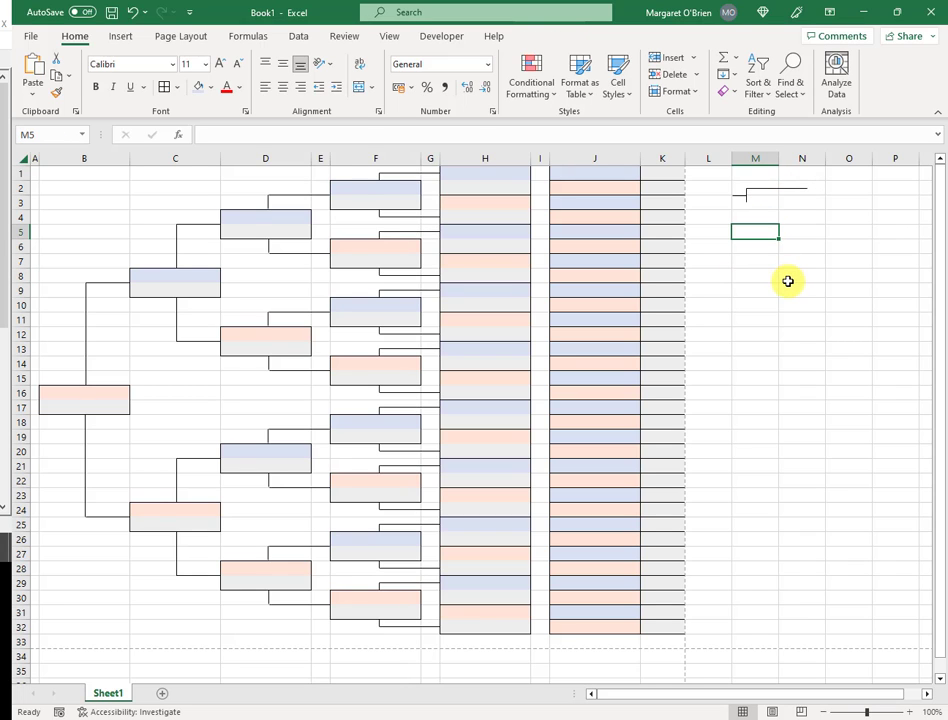
{"action": "right_click", "coordinate": [777, 188]}
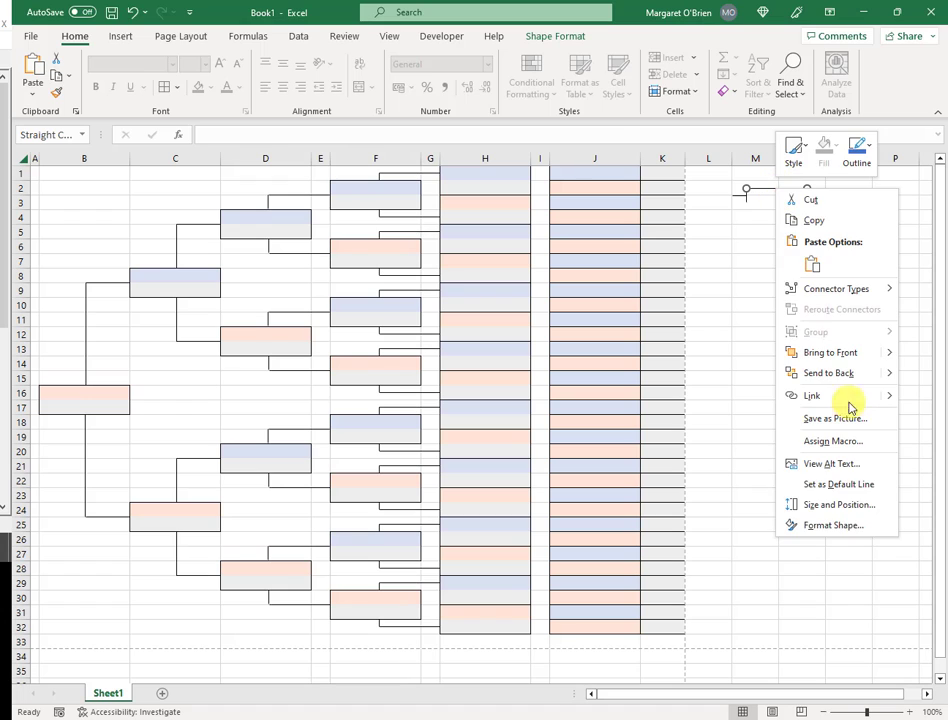
{"action": "left_click", "coordinate": [868, 506]}
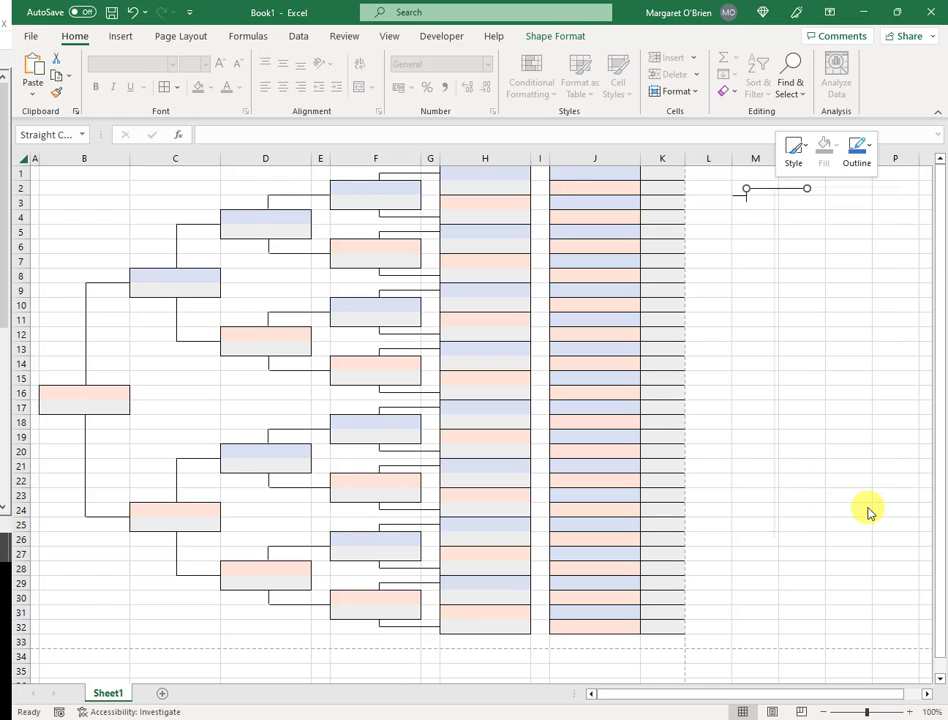
{"action": "left_click", "coordinate": [887, 269]}
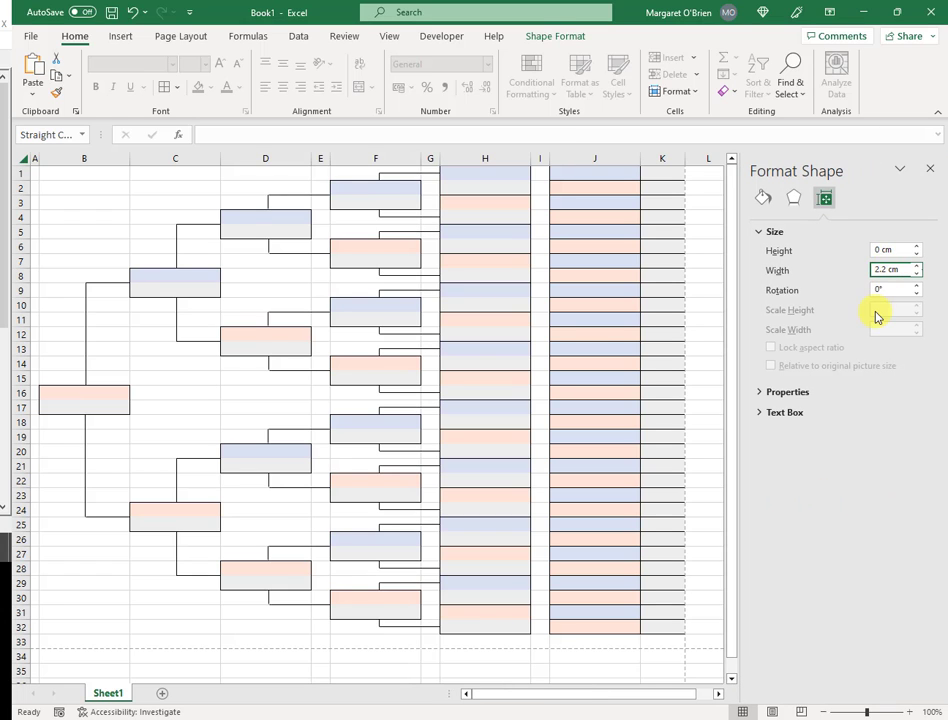
{"action": "key", "text": "BackSpace"}
{"action": "key", "text": "BackSpace"}
{"action": "key", "text": "BackSpace"}
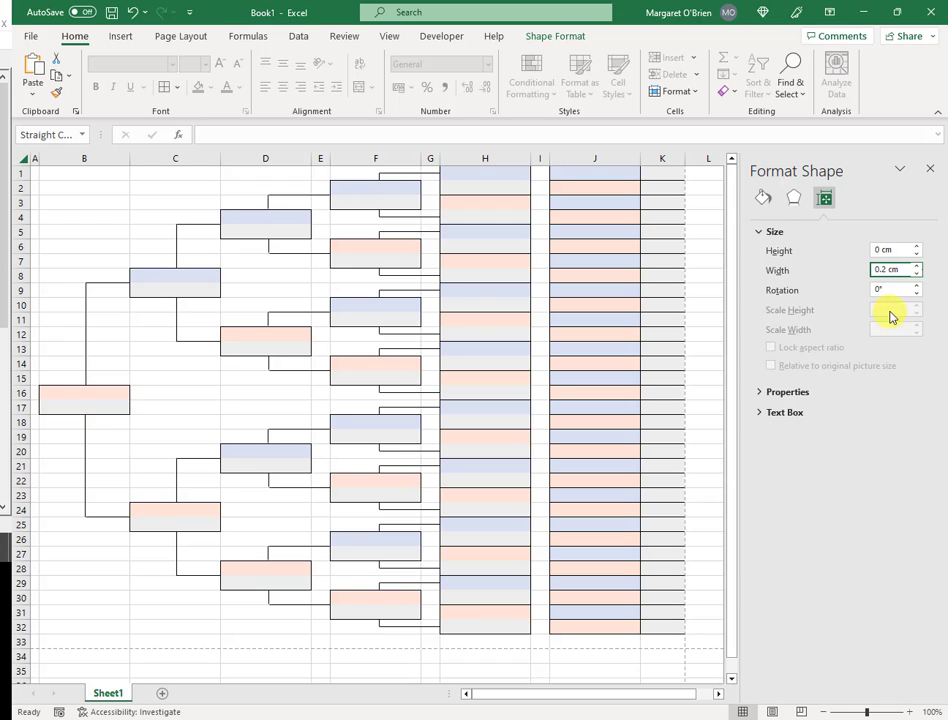
{"action": "left_click", "coordinate": [818, 232]}
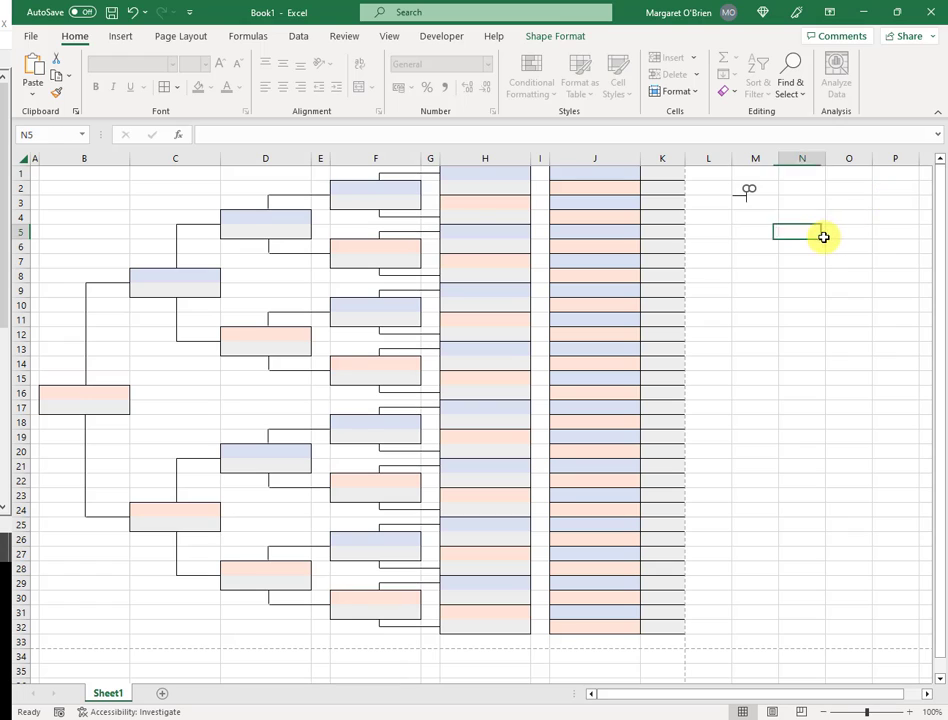
{"action": "left_click", "coordinate": [755, 220]}
{"action": "key", "text": "alt+Right"}
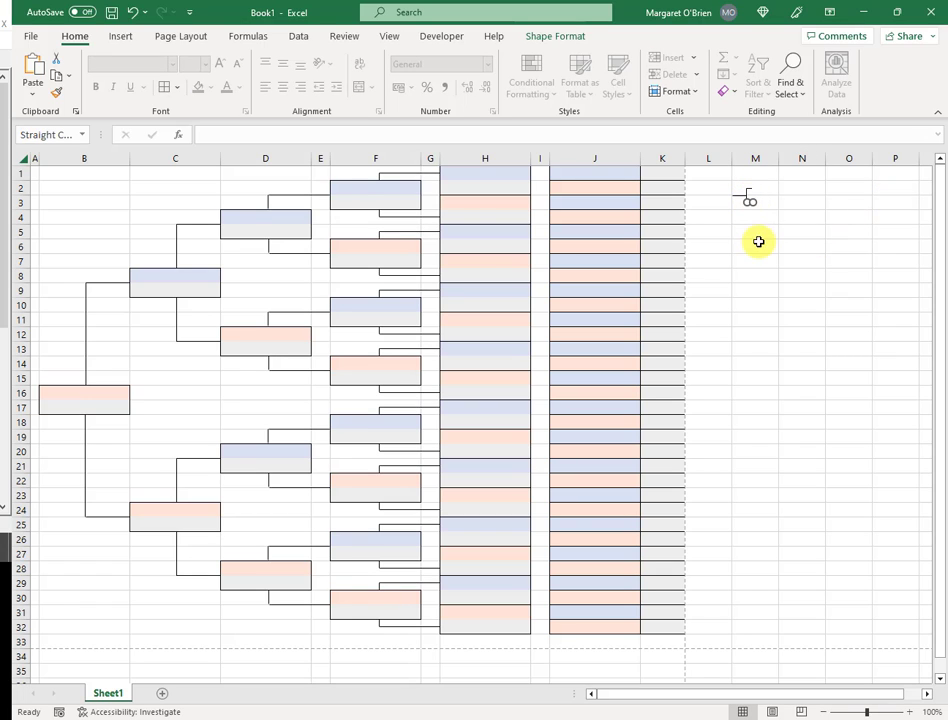
{"action": "left_click", "coordinate": [758, 242]}
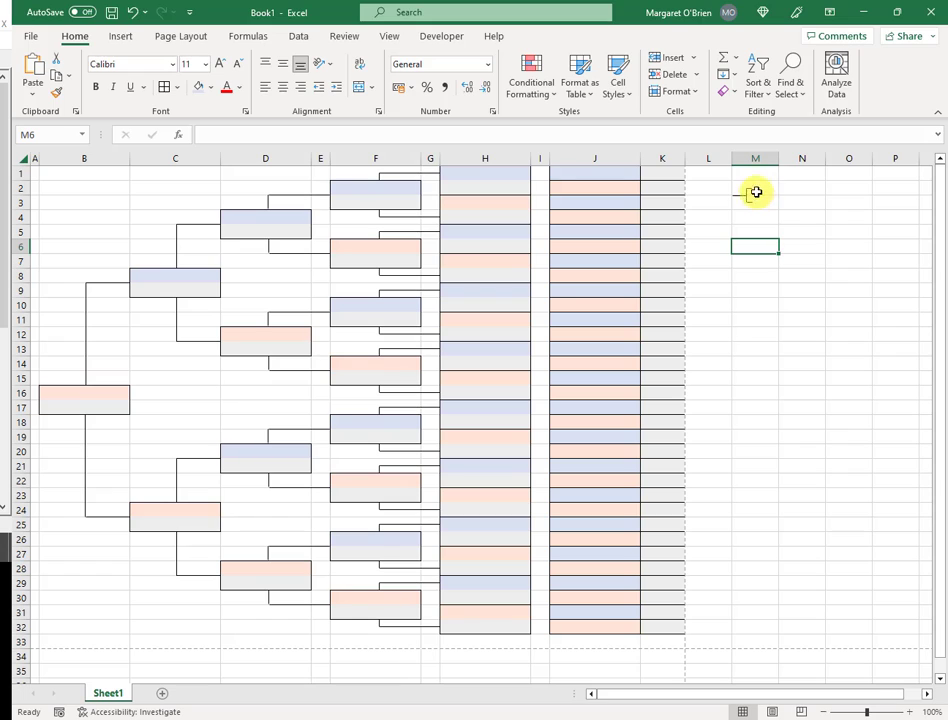
{"action": "key", "text": "Up"}
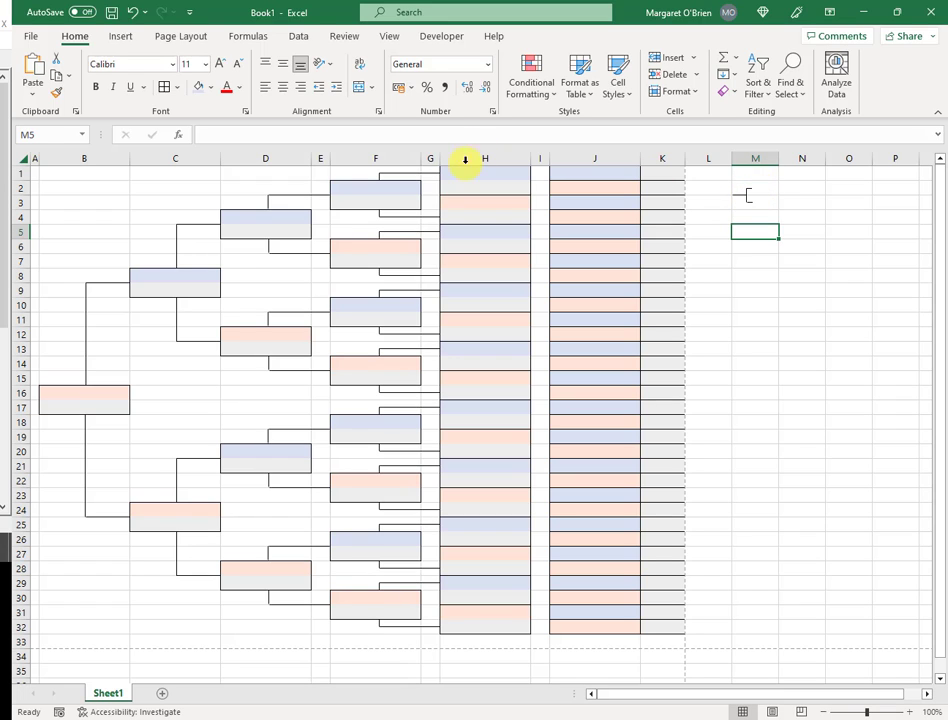
{"action": "left_click", "coordinate": [770, 187]}
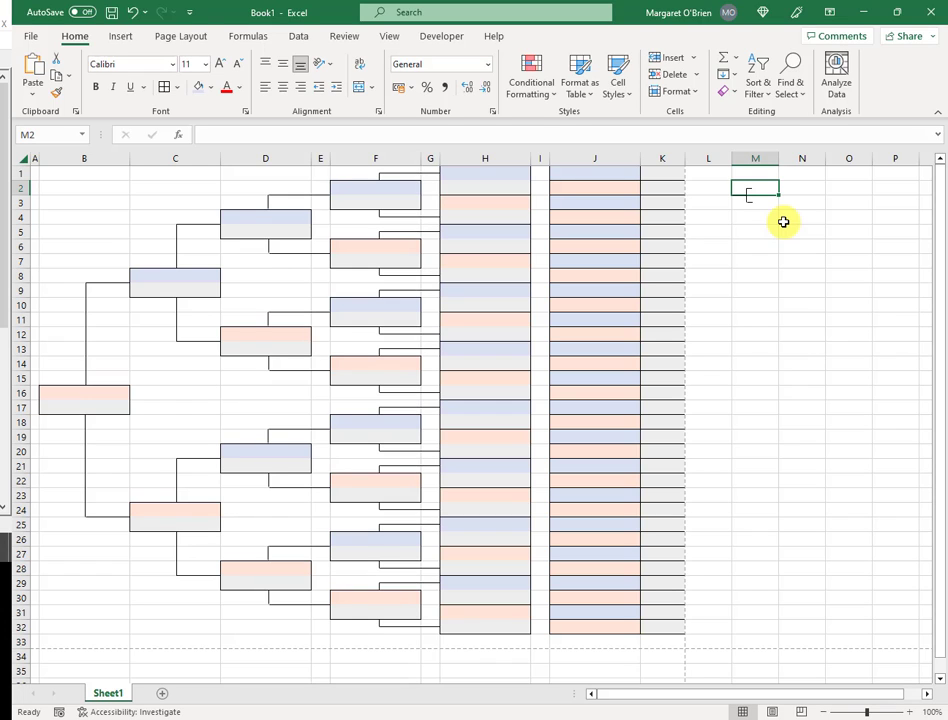
{"action": "left_click", "coordinate": [760, 205]}
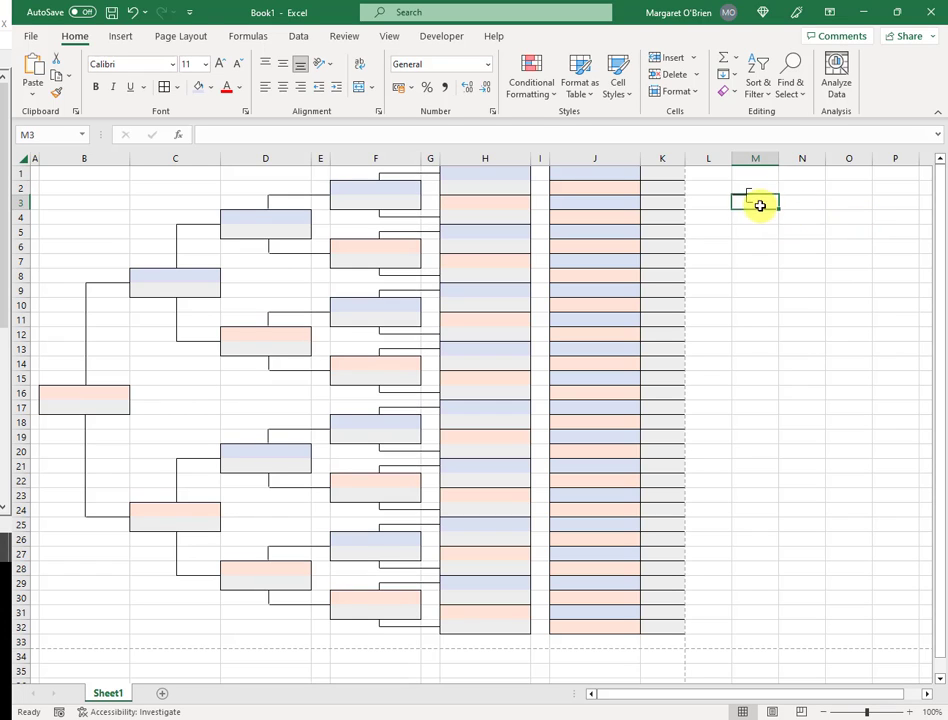
{"action": "left_click_drag", "start_coordinate": [762, 188], "coordinate": [772, 199]}
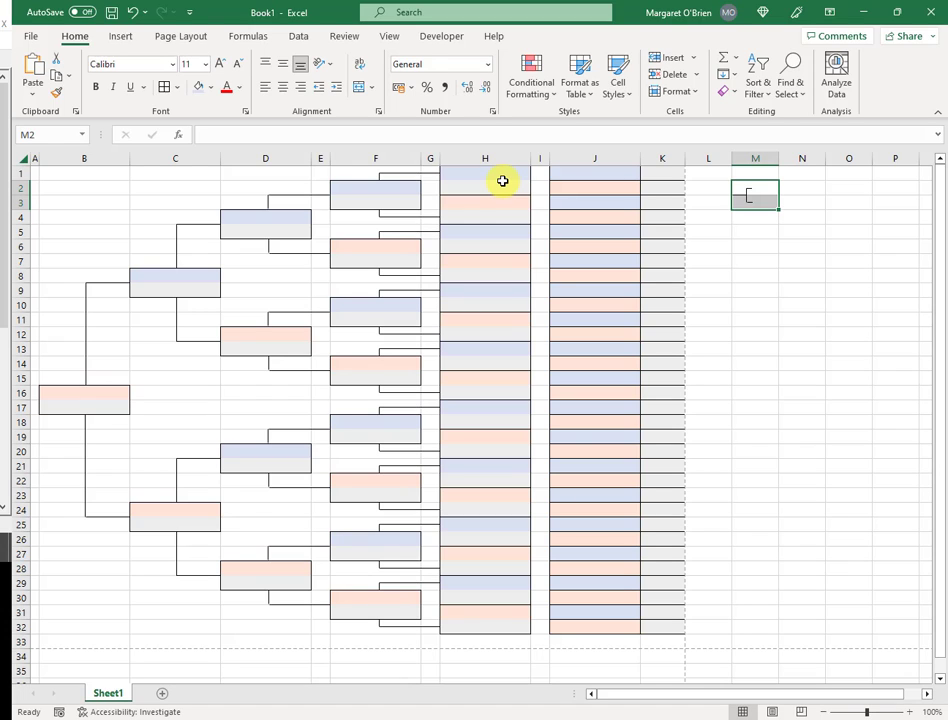
{"action": "left_click", "coordinate": [540, 176]}
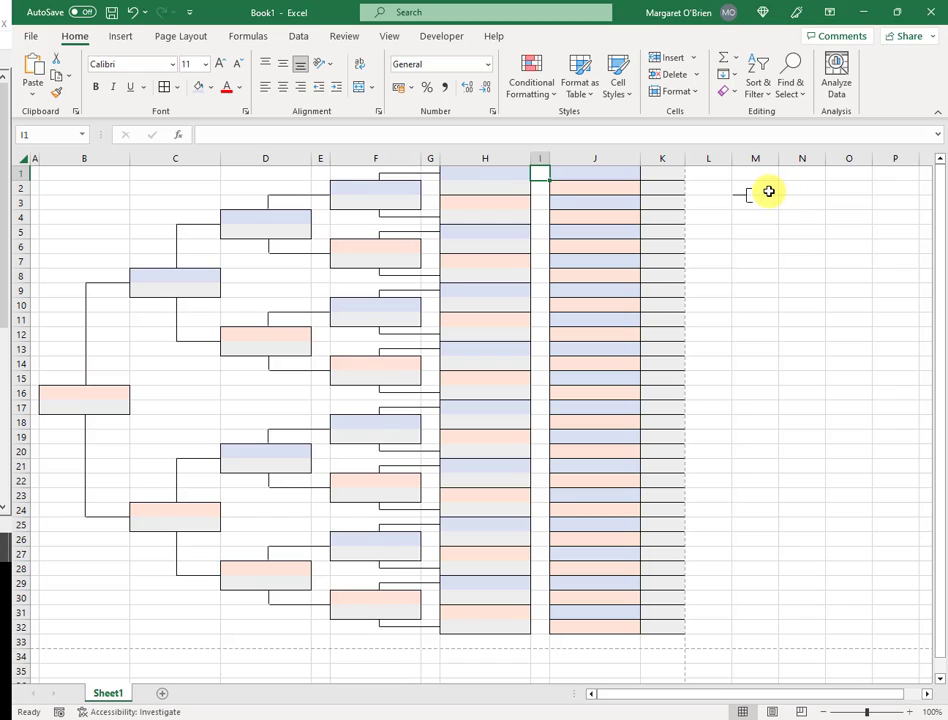
{"action": "left_click", "coordinate": [768, 189]}
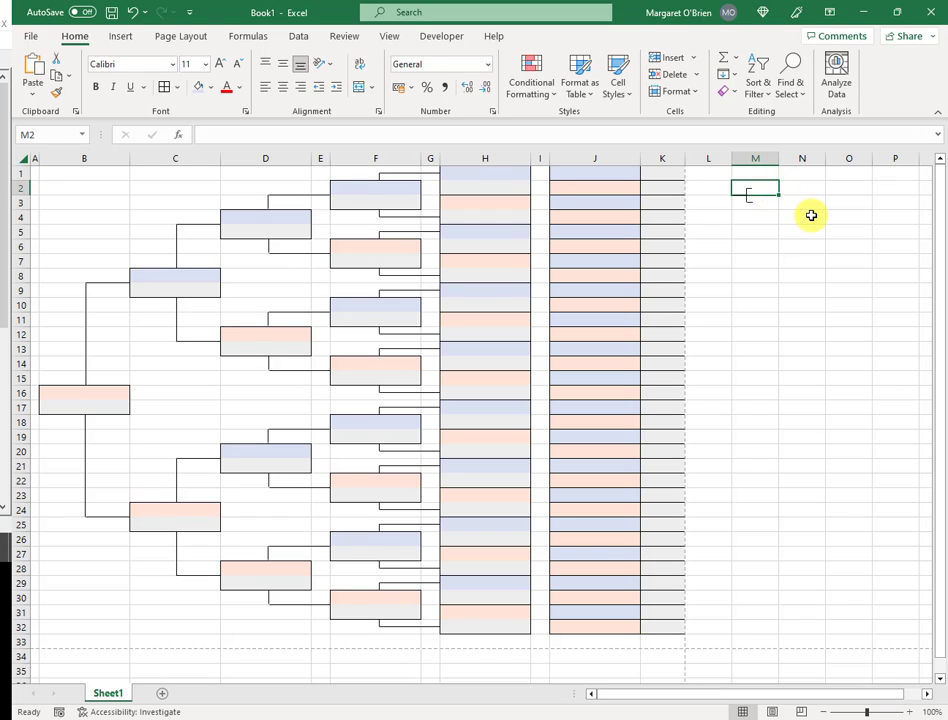
{"action": "left_click", "coordinate": [785, 245]}
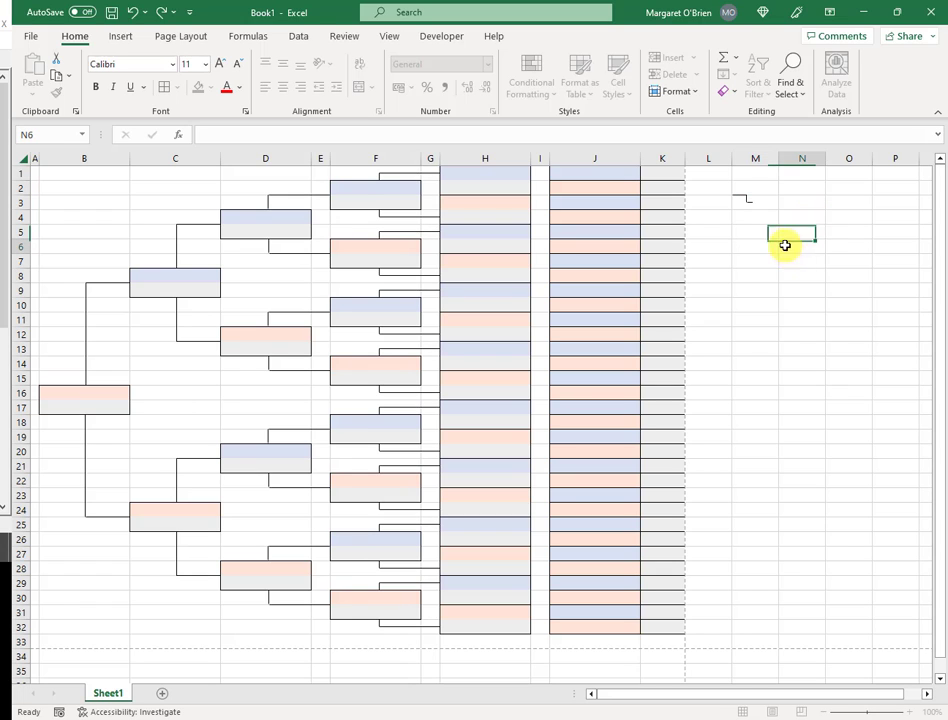
{"action": "left_click", "coordinate": [766, 199]}
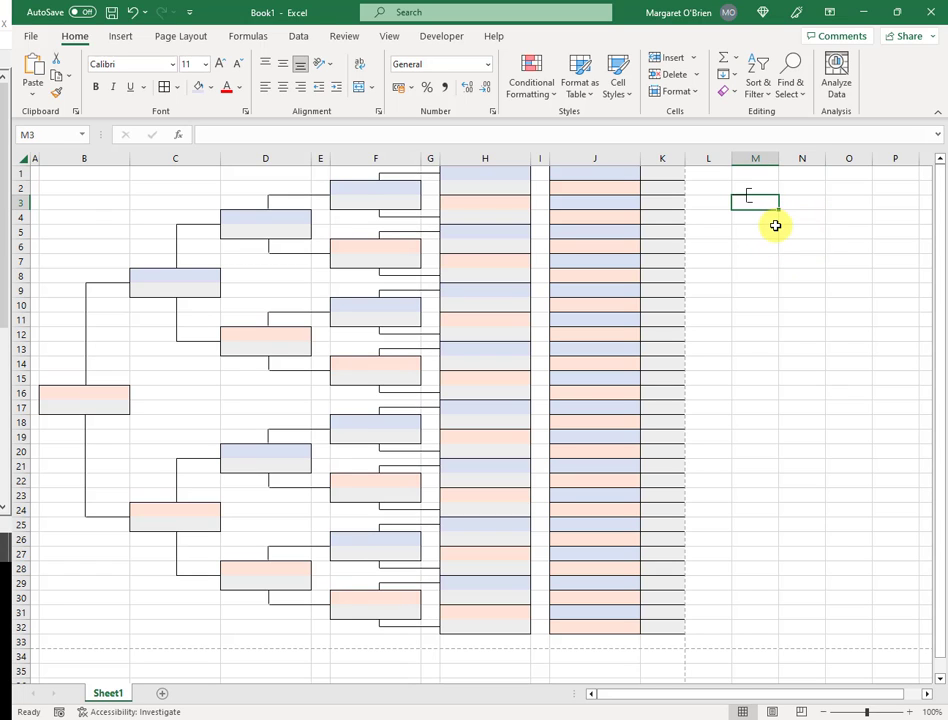
{"action": "left_click", "coordinate": [782, 243]}
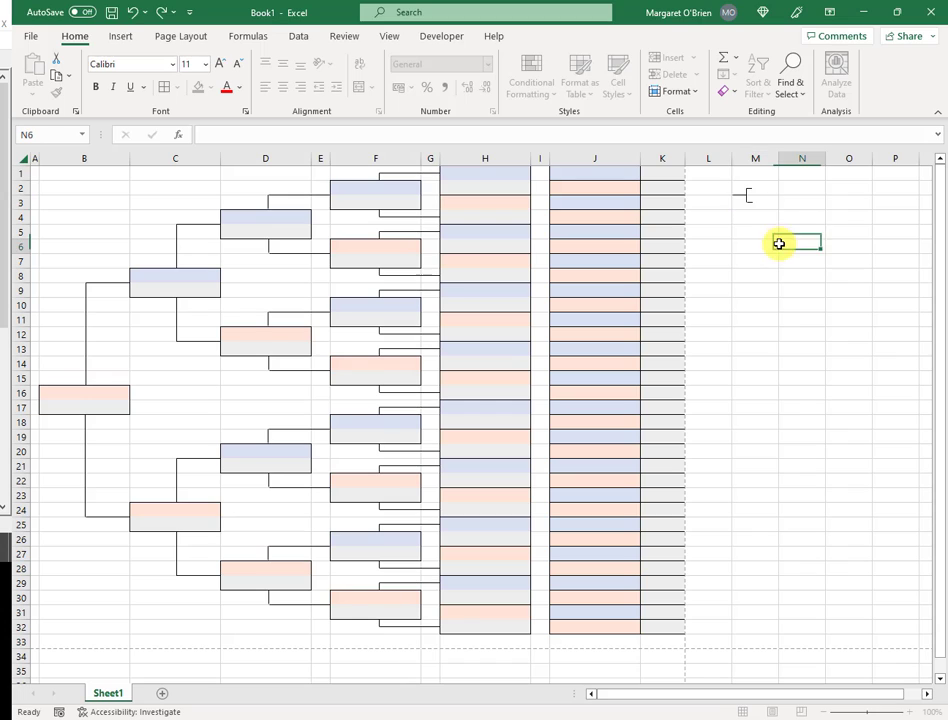
{"action": "left_click", "coordinate": [766, 187]}
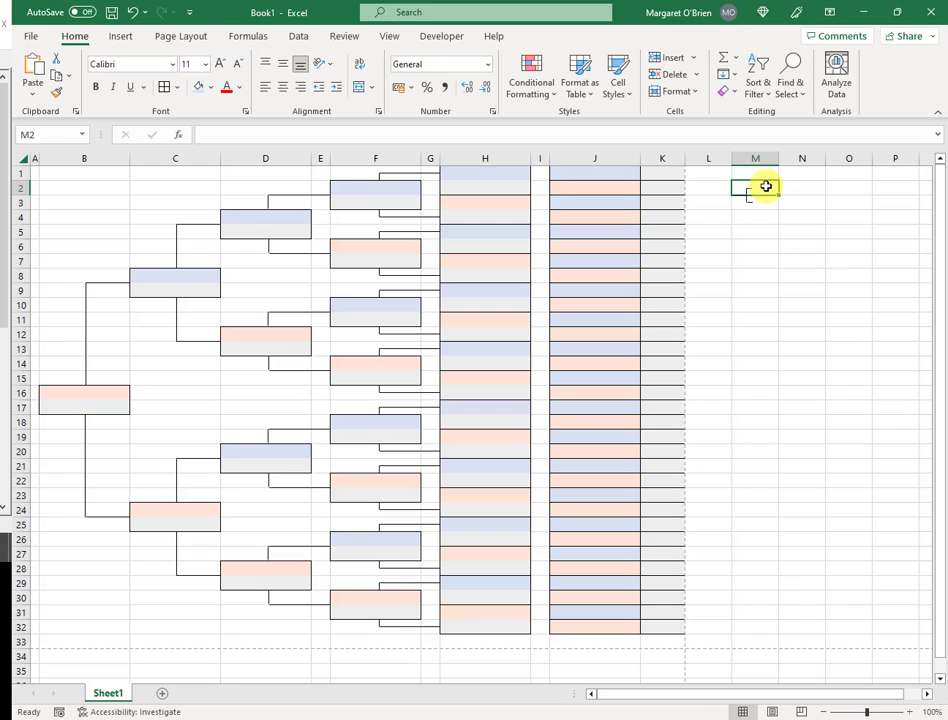
- Copy the M2:M3 bracket cells and paste them into I1:I2
{"action": "left_click_drag", "start_coordinate": [766, 187], "coordinate": [766, 201]}
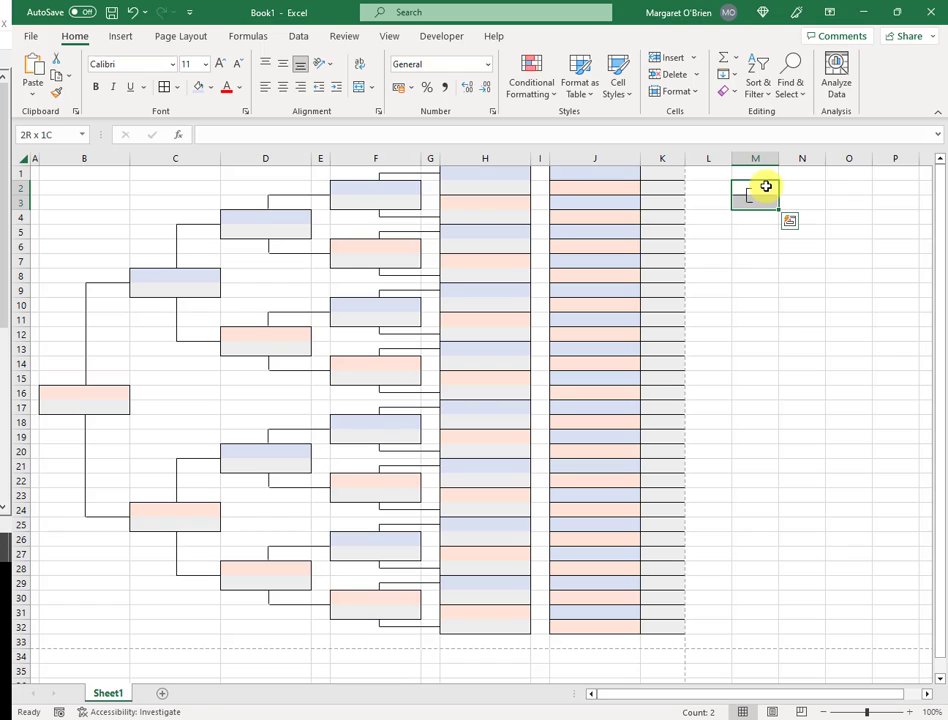
{"action": "key", "text": "ctrl+c"}
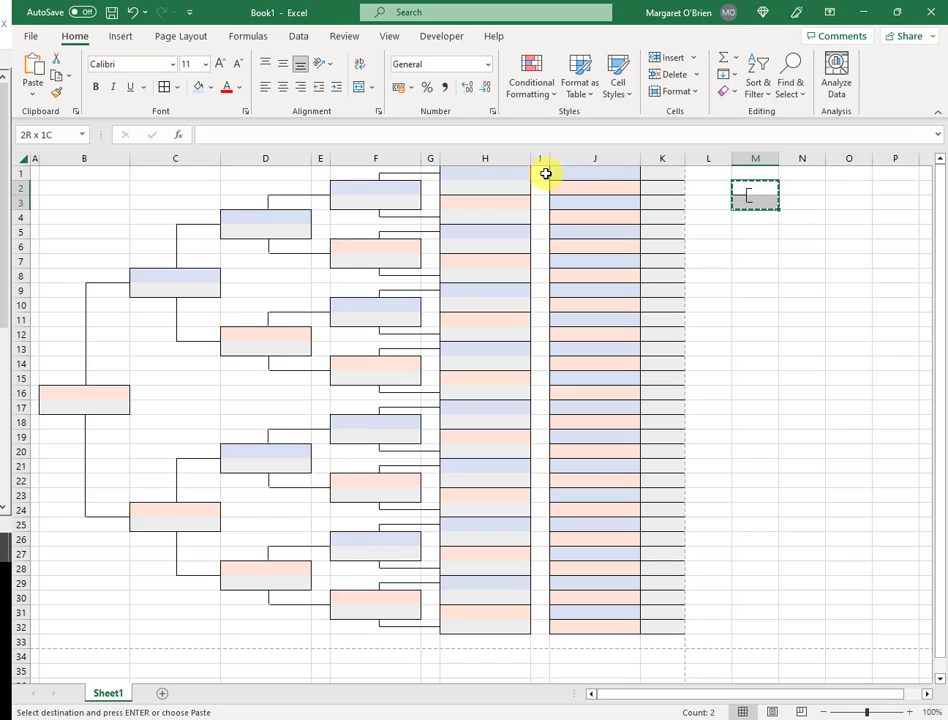
{"action": "left_click", "coordinate": [541, 173]}
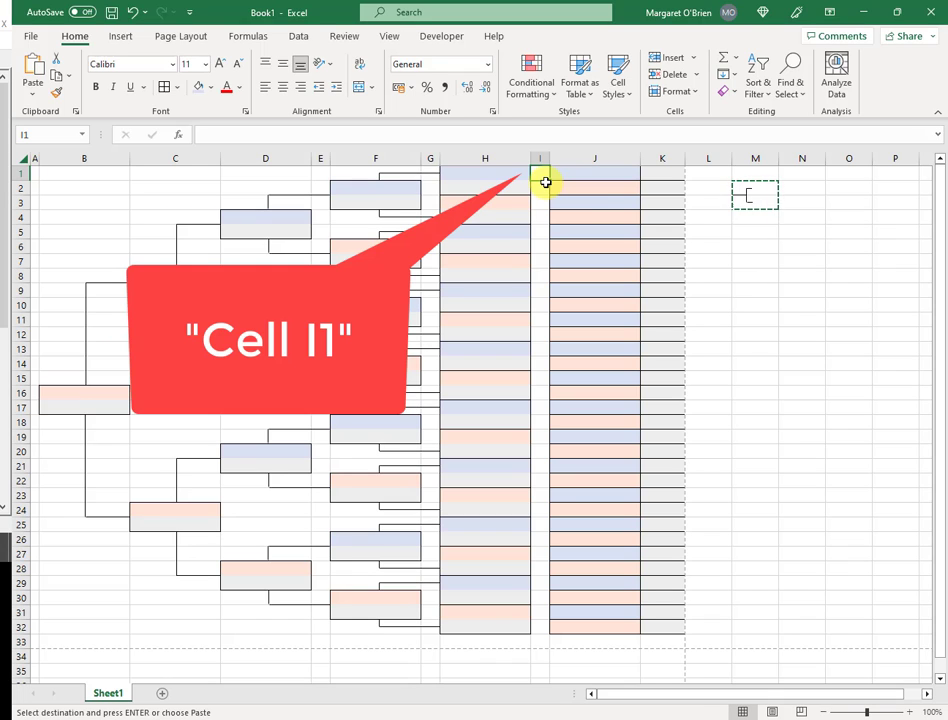
{"action": "key", "text": "ctrl+v"}
{"action": "left_click", "coordinate": [802, 275]}
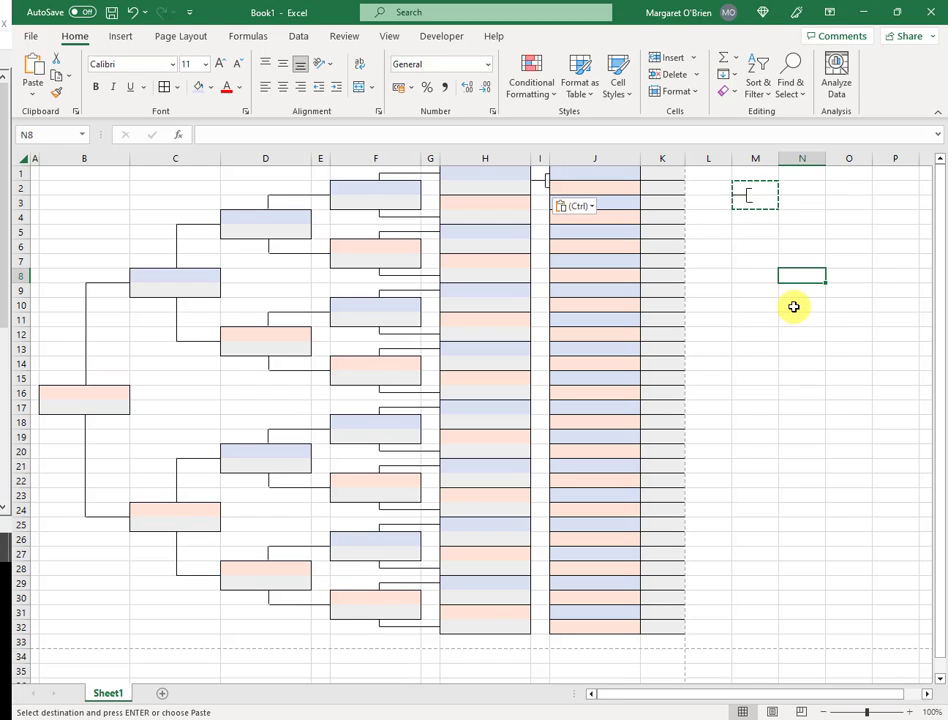
- Paste the bracket every two rows from I3 down to I32
{"action": "left_click", "coordinate": [539, 203]}
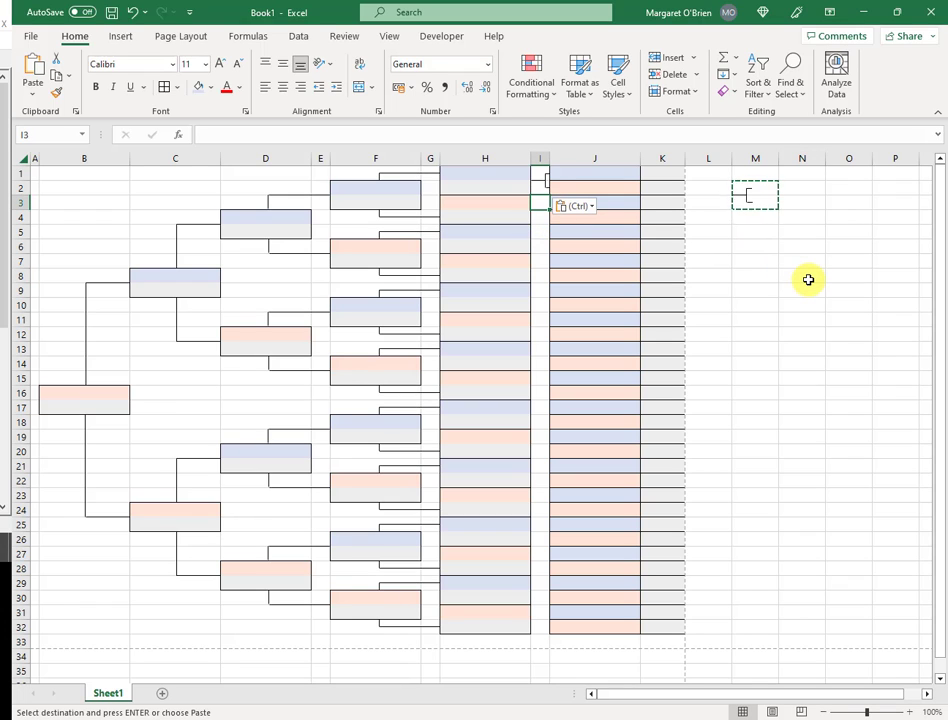
{"action": "key", "text": "ctrl+v"}
{"action": "key", "text": "Down"}
{"action": "key", "text": "Down"}
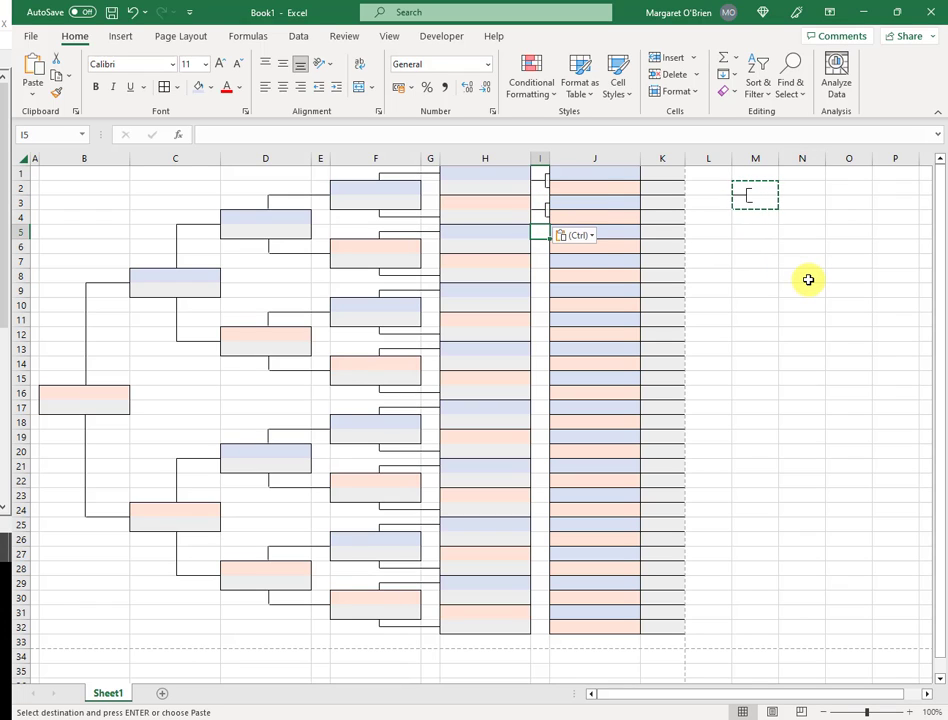
{"action": "key", "text": "ctrl+v"}
{"action": "key", "text": "Down"}
{"action": "key", "text": "Down"}
{"action": "key", "text": "ctrl+v"}
{"action": "key", "text": "Down"}
{"action": "key", "text": "Down"}
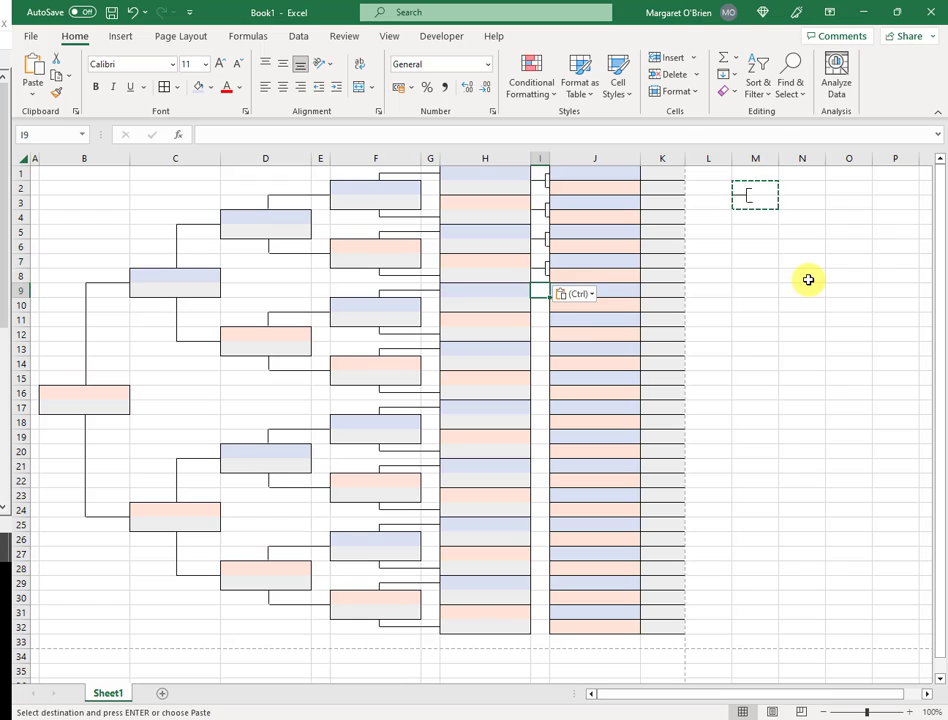
{"action": "key", "text": "ctrl+v"}
{"action": "key", "text": "Down"}
{"action": "key", "text": "Down"}
{"action": "key", "text": "ctrl+v"}
{"action": "key", "text": "Down"}
{"action": "key", "text": "Down"}
{"action": "key", "text": "ctrl+v"}
{"action": "key", "text": "Down"}
{"action": "key", "text": "Down"}
{"action": "key", "text": "ctrl+v"}
{"action": "key", "text": "Down"}
{"action": "key", "text": "Down"}
{"action": "key", "text": "ctrl+v"}
{"action": "key", "text": "Down"}
{"action": "key", "text": "Down"}
{"action": "key", "text": "ctrl+v"}
{"action": "key", "text": "Down"}
{"action": "key", "text": "Down"}
{"action": "key", "text": "ctrl+v"}
{"action": "key", "text": "Down"}
{"action": "key", "text": "Down"}
{"action": "key", "text": "ctrl+v"}
{"action": "key", "text": "Down"}
{"action": "key", "text": "Down"}
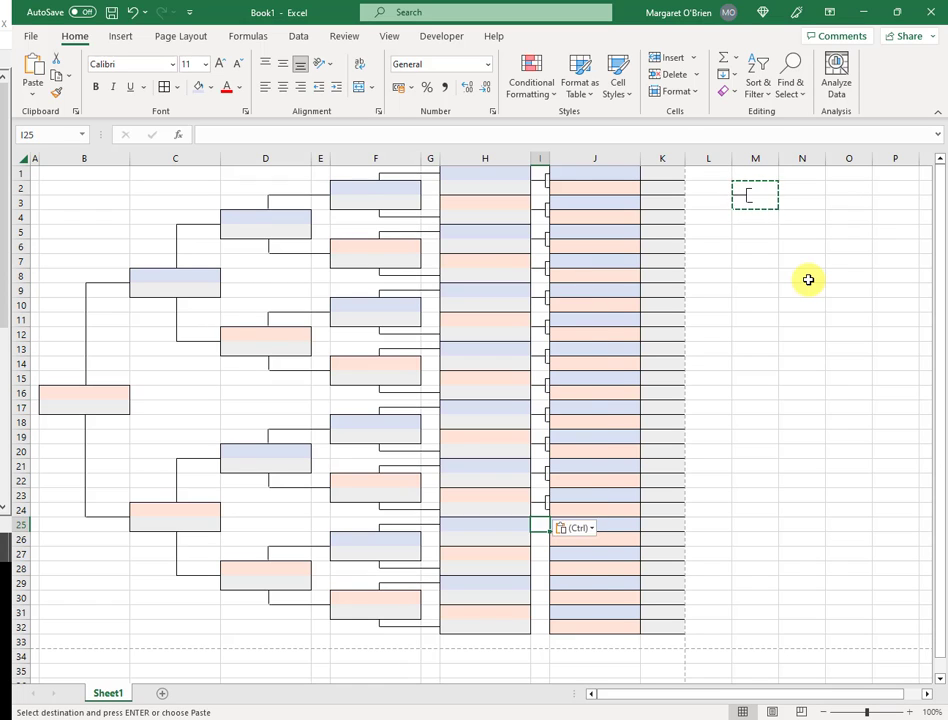
{"action": "key", "text": "ctrl+v"}
{"action": "key", "text": "Down"}
{"action": "key", "text": "Down"}
{"action": "key", "text": "ctrl+v"}
{"action": "key", "text": "Down"}
{"action": "key", "text": "Down"}
{"action": "key", "text": "ctrl+v"}
{"action": "key", "text": "Down"}
{"action": "key", "text": "Down"}
{"action": "key", "text": "ctrl+v"}
{"action": "left_click", "coordinate": [757, 276]}
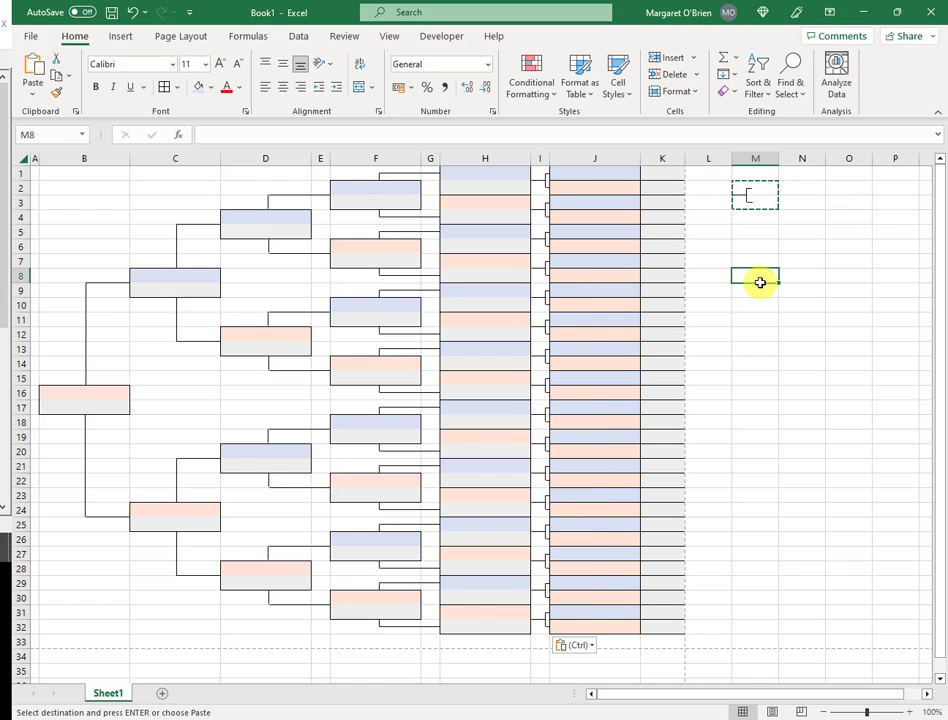
- Delete the spare bracket cells M2 and M3, shifting cells left
{"action": "right_click", "coordinate": [744, 183]}
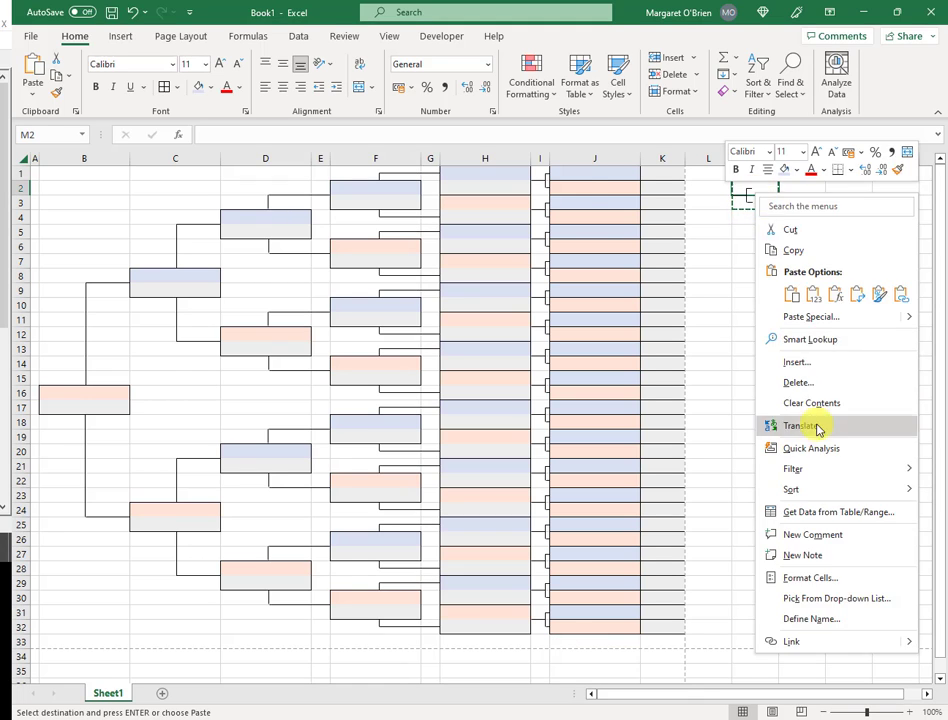
{"action": "left_click", "coordinate": [787, 383]}
{"action": "left_click", "coordinate": [787, 440]}
{"action": "right_click", "coordinate": [757, 203]}
{"action": "left_click", "coordinate": [800, 395]}
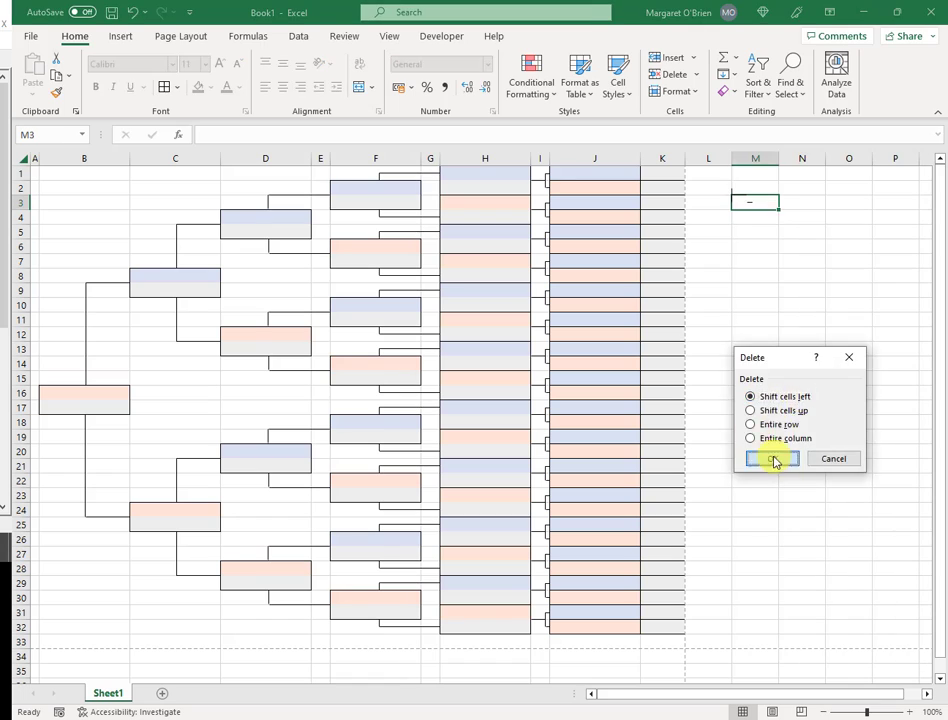
{"action": "left_click", "coordinate": [777, 457]}
{"action": "left_click", "coordinate": [775, 247]}
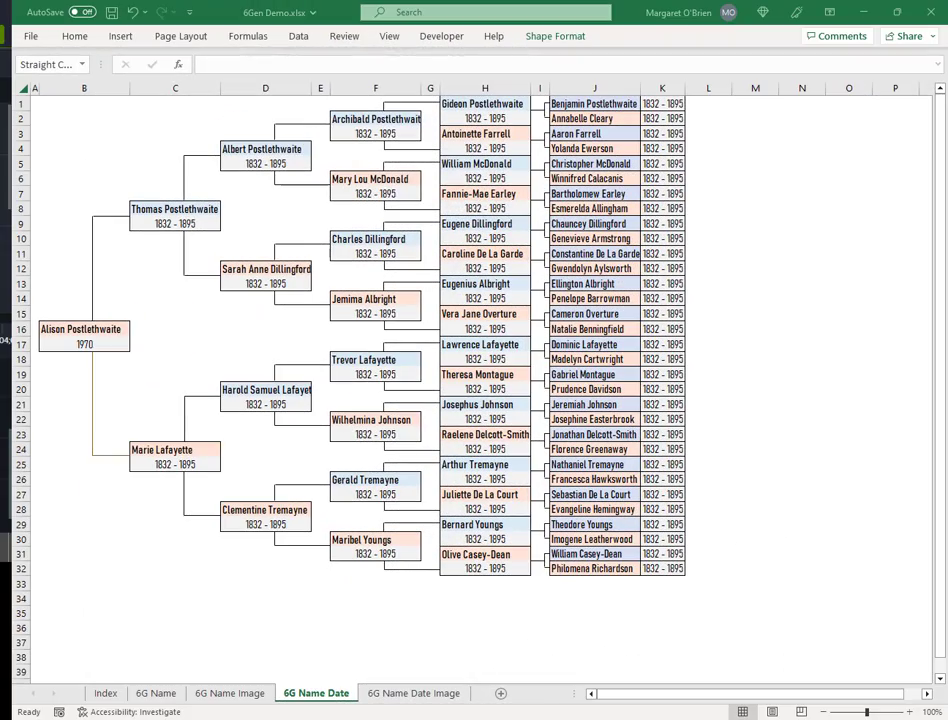
- View the 6G Name Date Image and 6G Name Image sheets, ending on the 6G Name sheet
{"action": "left_click", "coordinate": [413, 693]}
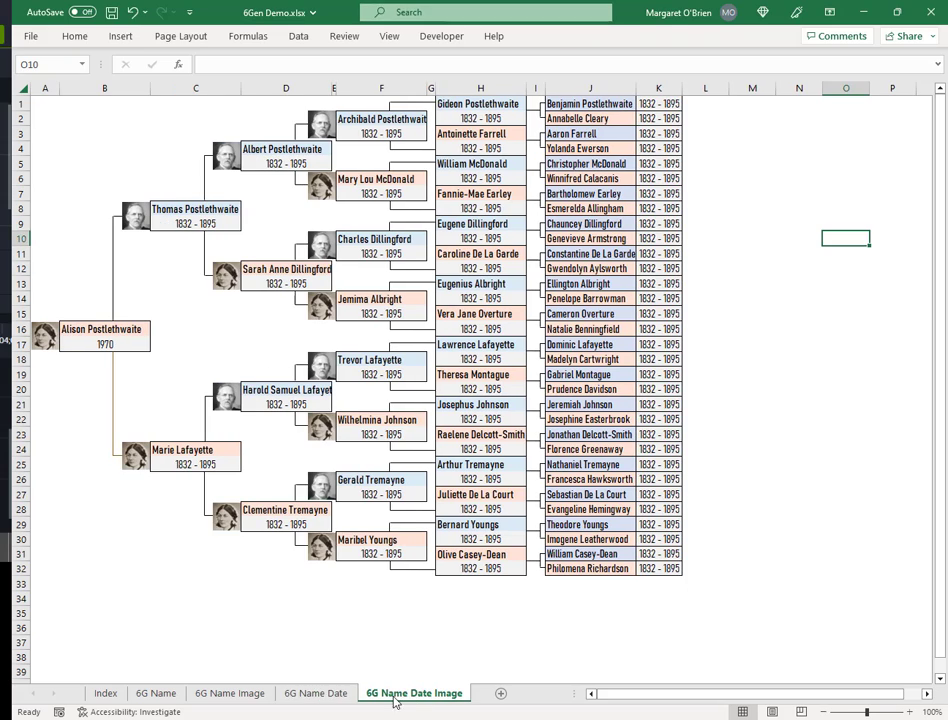
{"action": "left_click", "coordinate": [231, 693]}
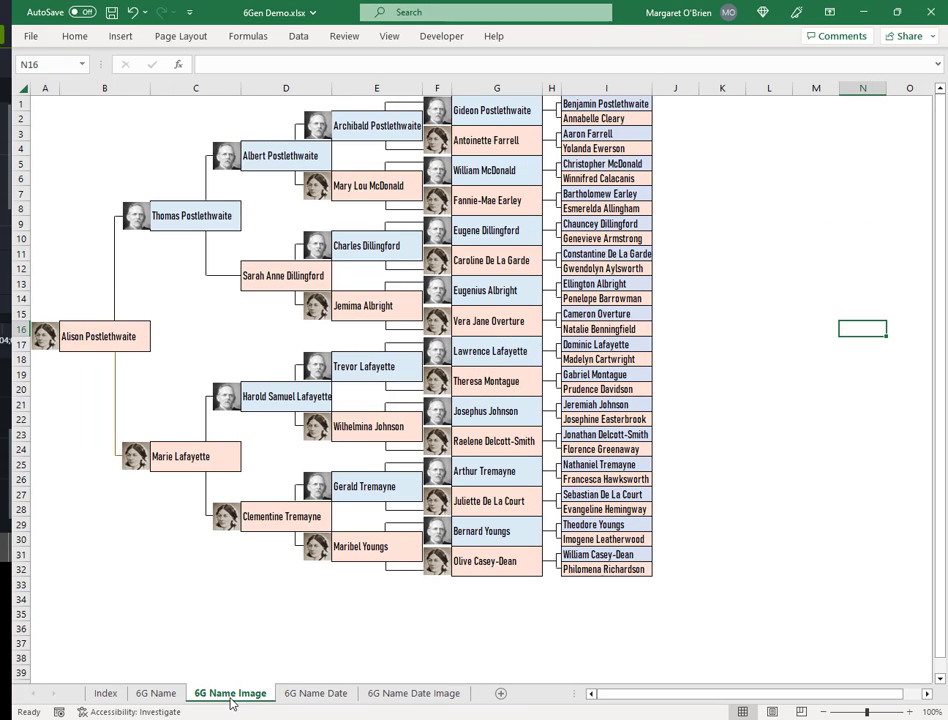
{"action": "left_click", "coordinate": [165, 703]}
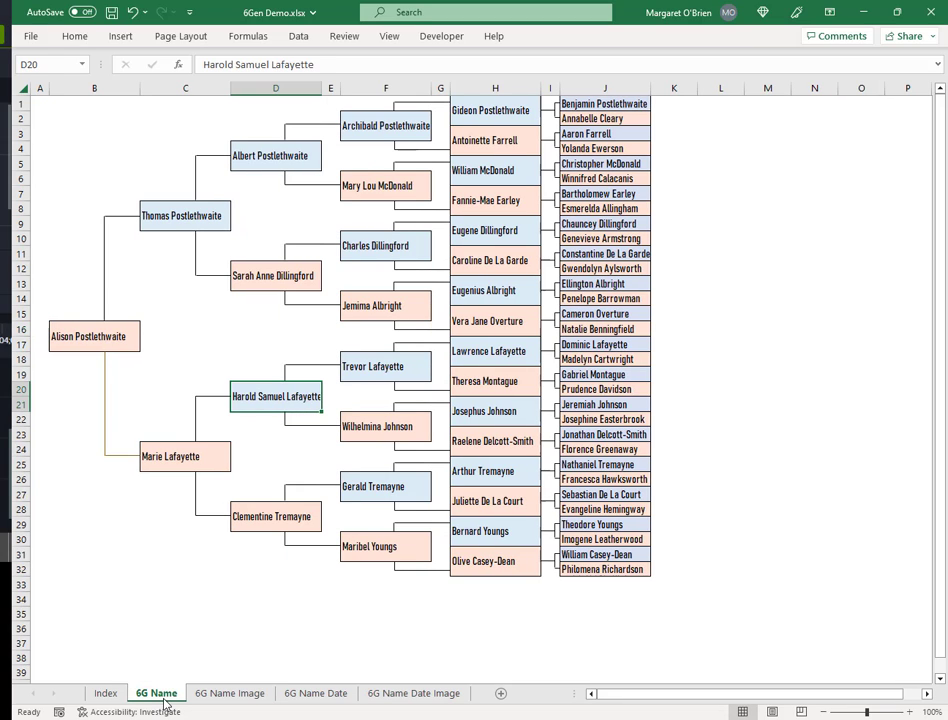